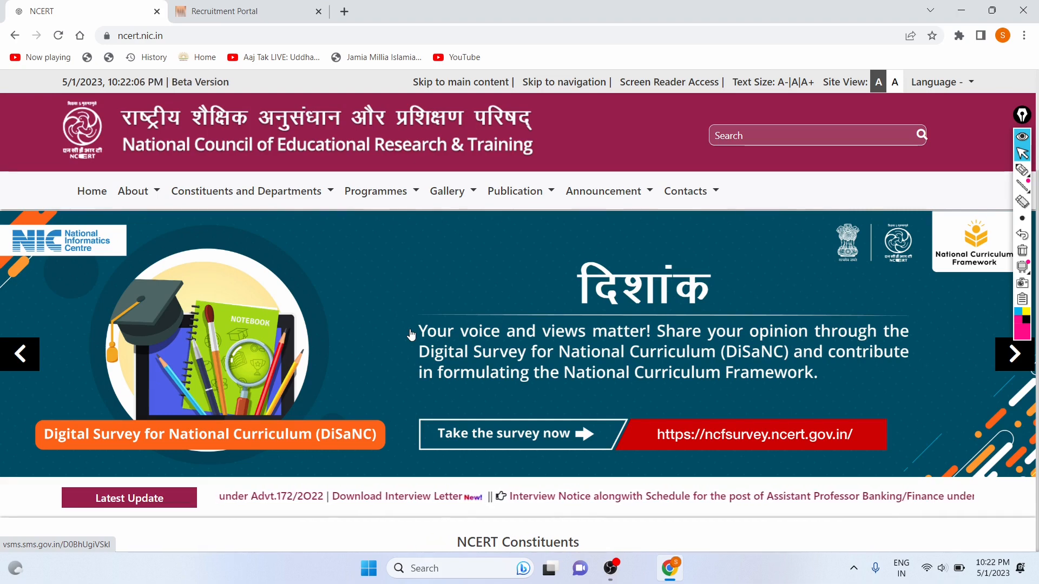
Scroll down the NCERT homepage and back up to look it over.
{"action": "scroll", "coordinate": [412, 335], "scroll_direction": "down", "scroll_amount": 4}
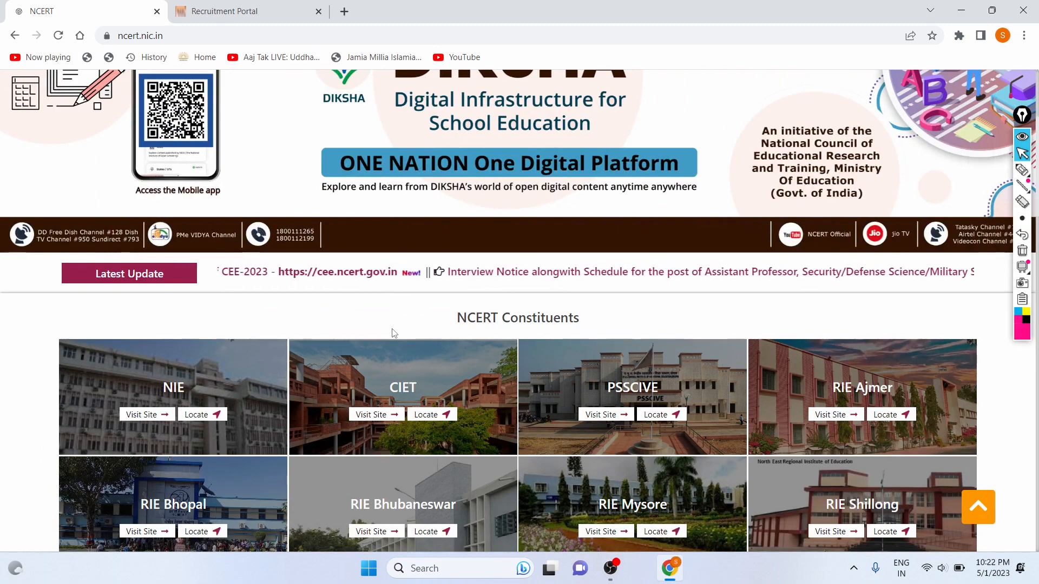
{"action": "scroll", "coordinate": [393, 333], "scroll_direction": "up", "scroll_amount": 4}
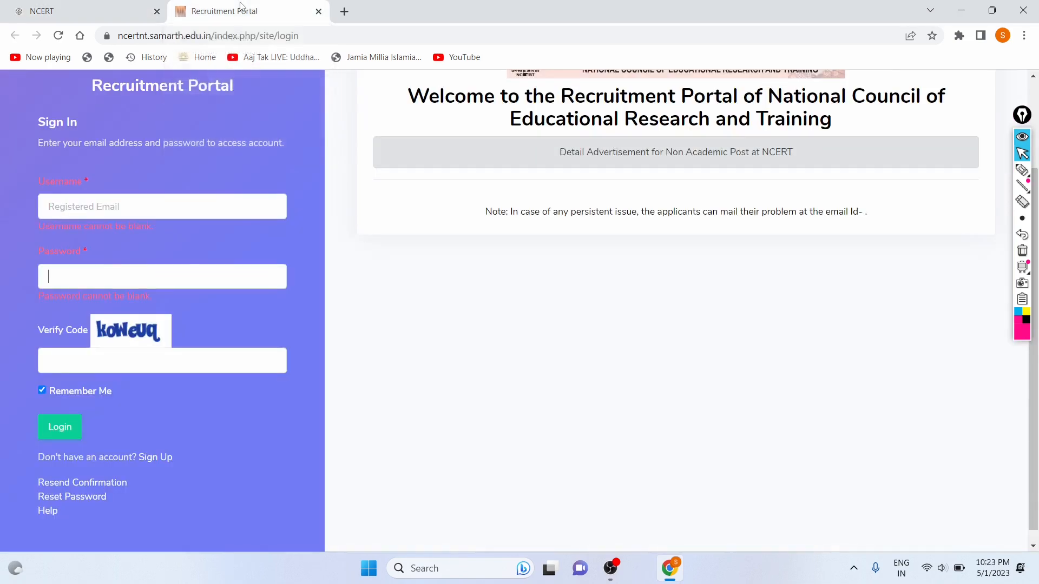
Switch to the Recruitment Portal sign-in page and select the Username field.
{"action": "left_click", "coordinate": [240, 7]}
{"action": "scroll", "coordinate": [197, 206], "scroll_direction": "down", "scroll_amount": 1}
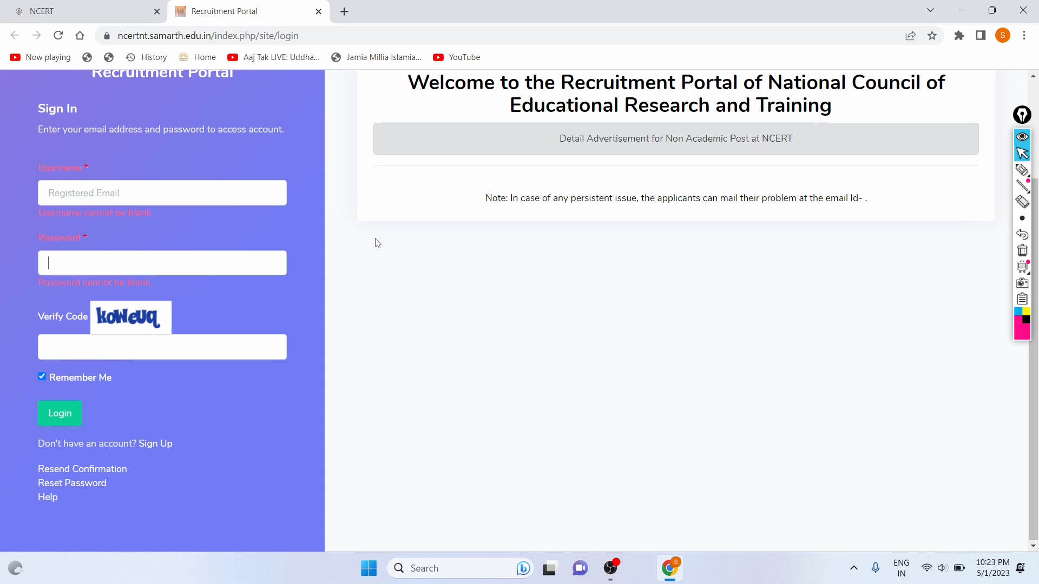
{"action": "left_click", "coordinate": [98, 197]}
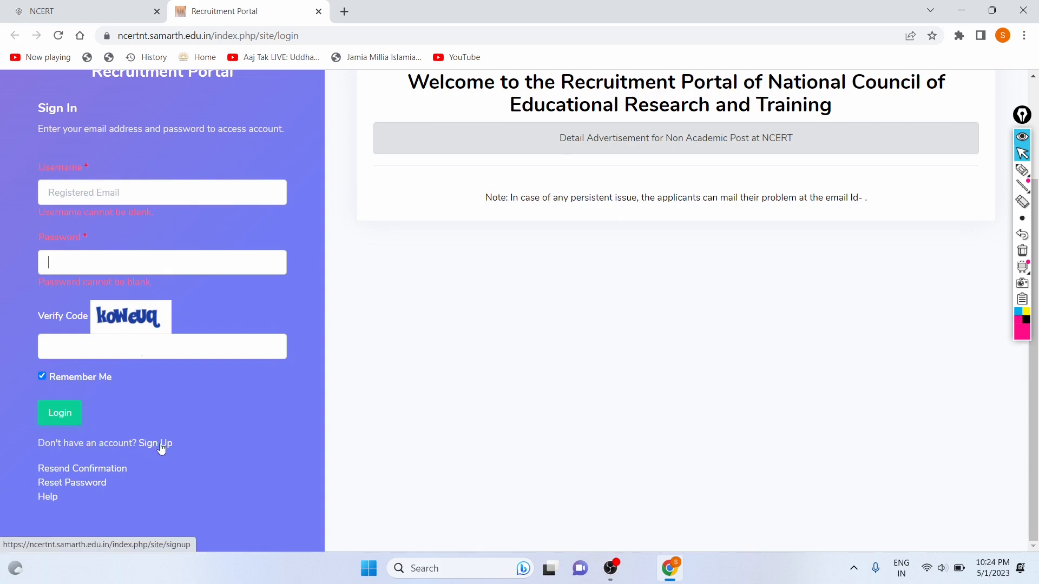
Highlight the Sign In heading and instructions, then go to the Sign Up form.
{"action": "left_click_drag", "start_coordinate": [35, 108], "coordinate": [82, 122]}
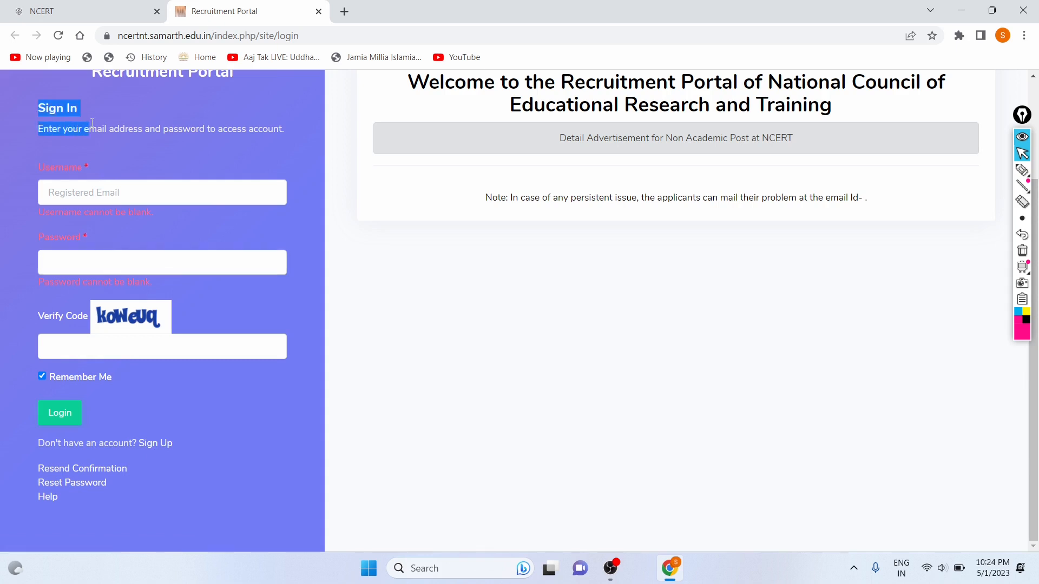
{"action": "left_click_drag", "start_coordinate": [97, 129], "coordinate": [249, 131]}
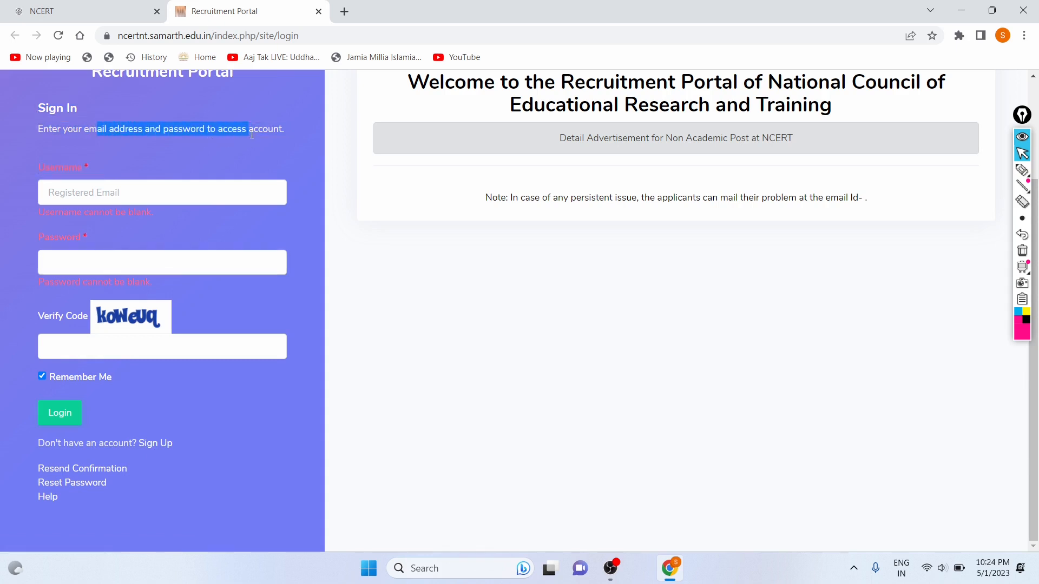
{"action": "left_click", "coordinate": [200, 144]}
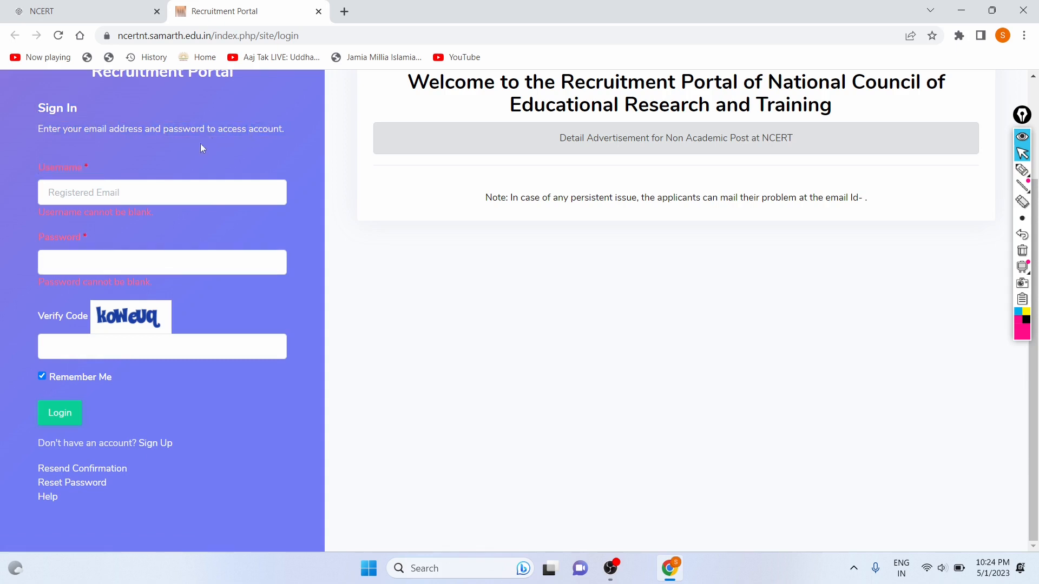
{"action": "left_click", "coordinate": [157, 443]}
Enter the applicant's e-mail address and confirm it, fixing a typo.
{"action": "scroll", "coordinate": [168, 313], "scroll_direction": "down", "scroll_amount": 3}
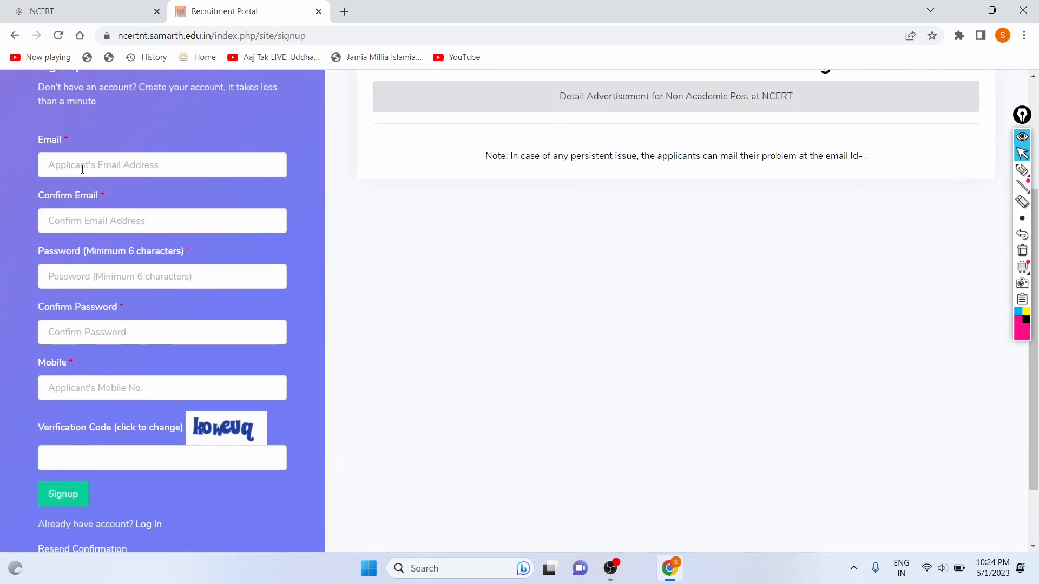
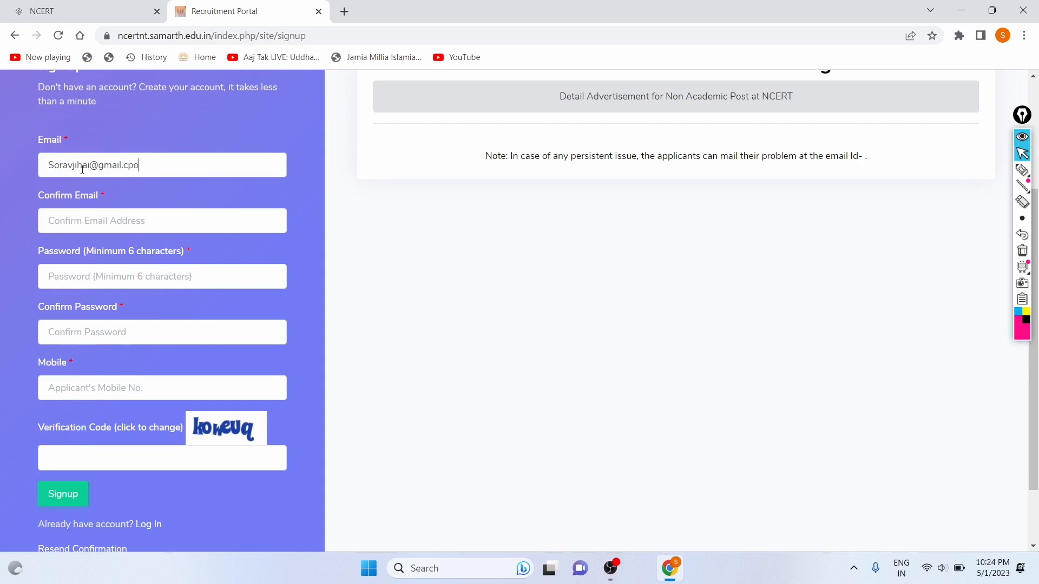
{"action": "left_click", "coordinate": [73, 219]}
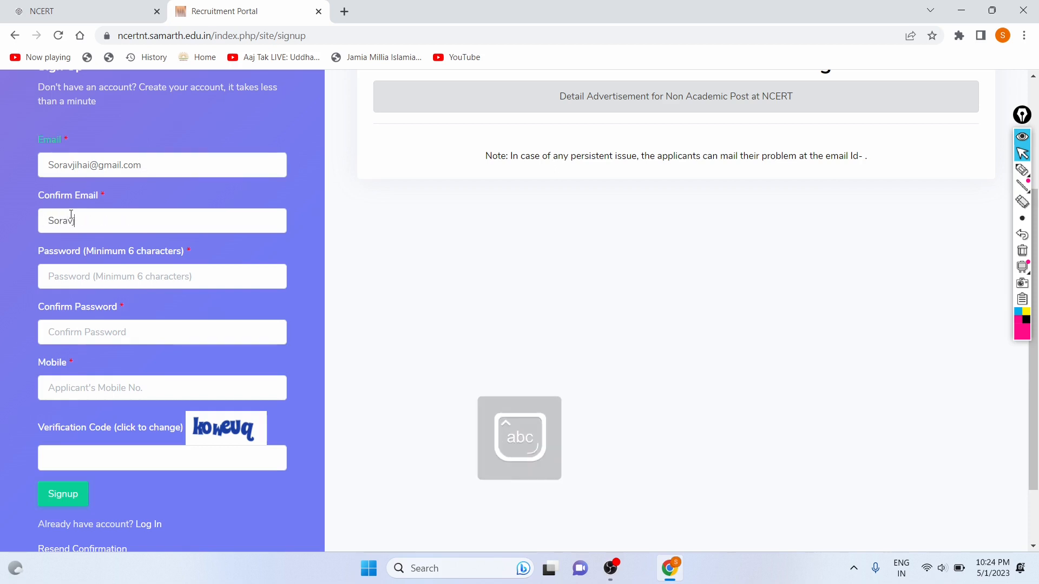
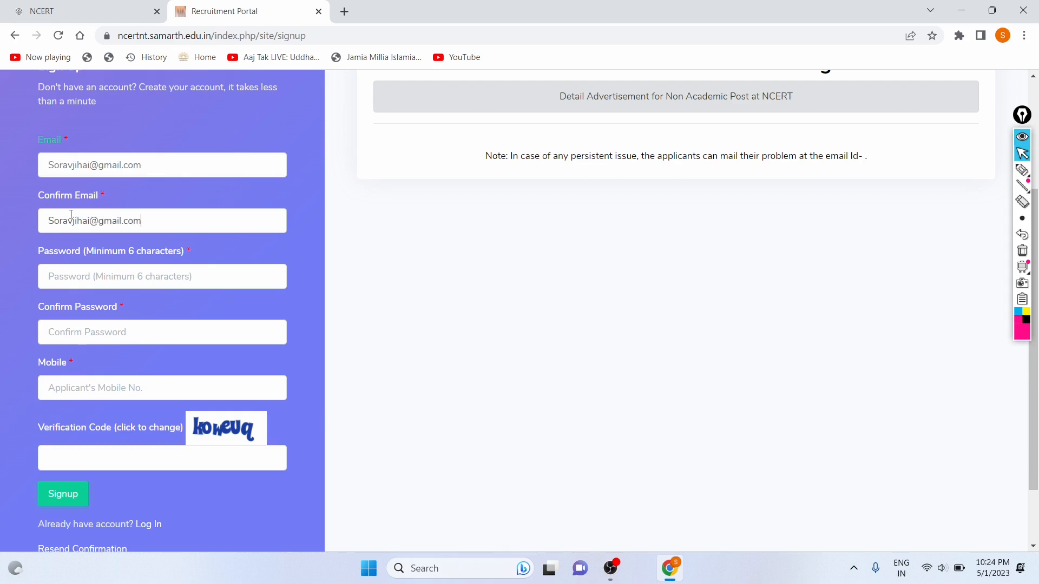
Enter the account password, confirm it, and fill in the mobile number.
{"action": "left_click", "coordinate": [61, 270]}
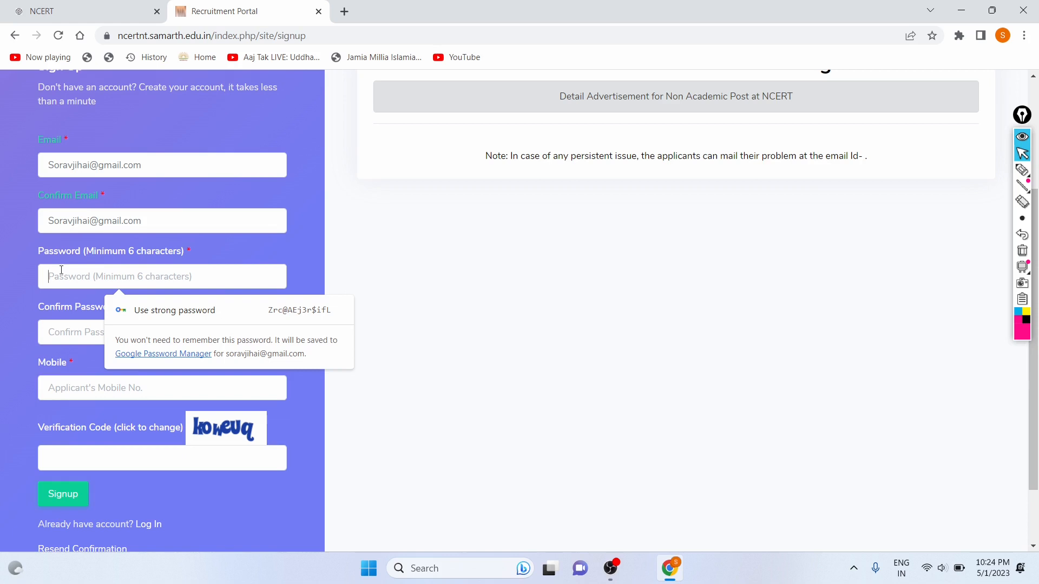
{"action": "type", "text": "******"}
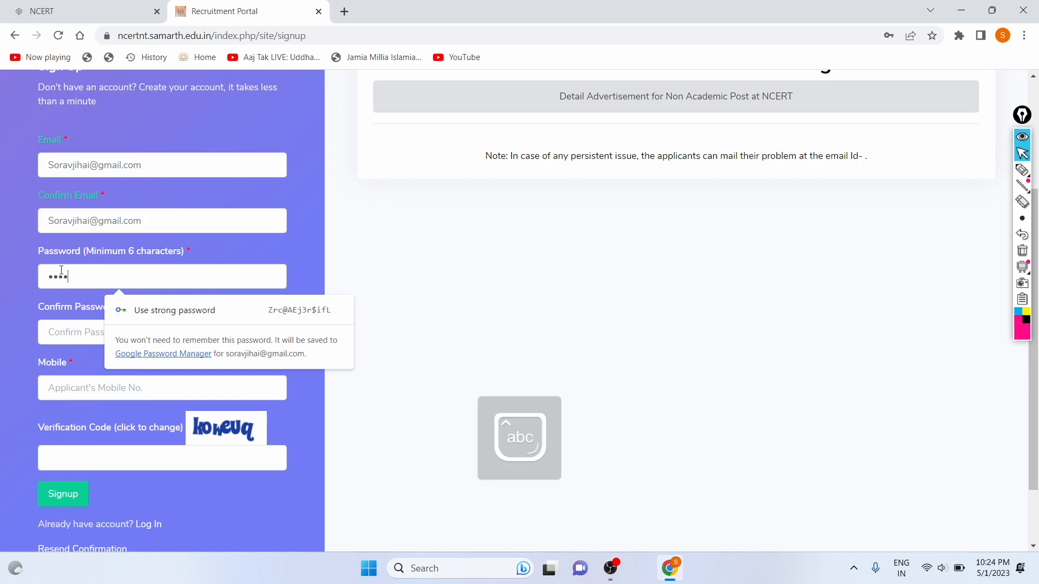
{"action": "type", "text": "*****"}
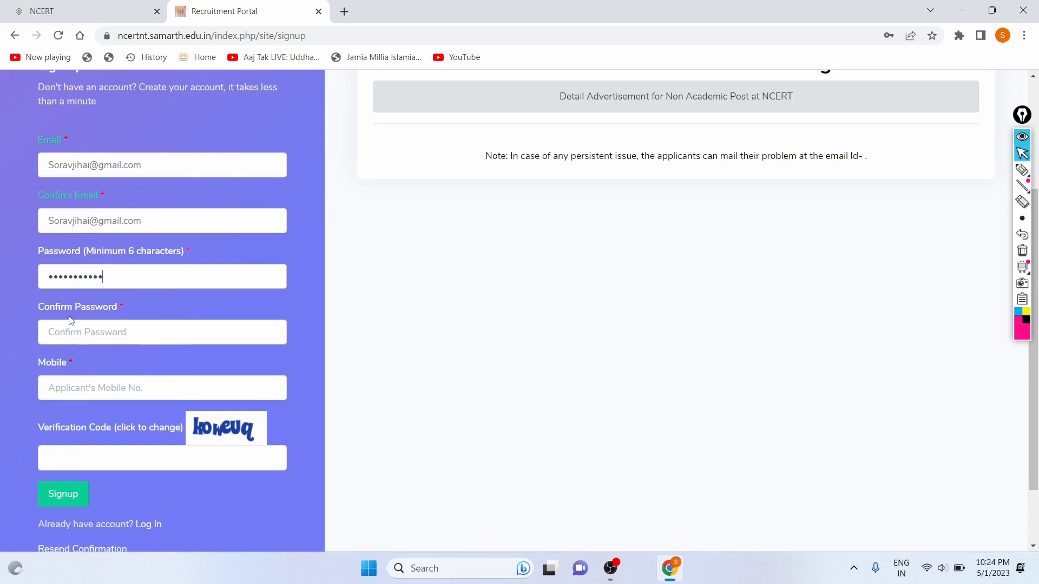
{"action": "left_click", "coordinate": [68, 332]}
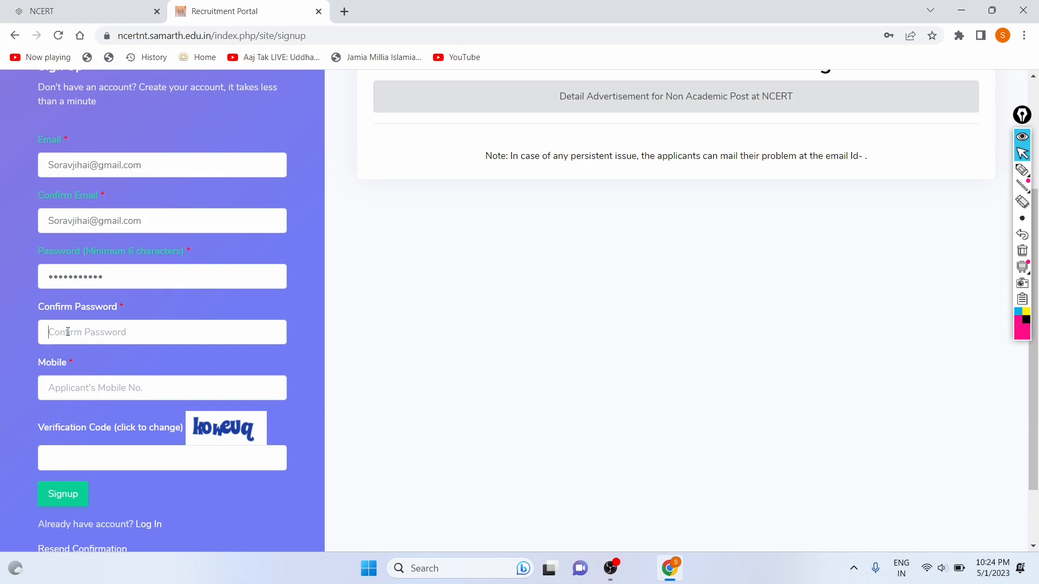
{"action": "type", "text": "*****"}
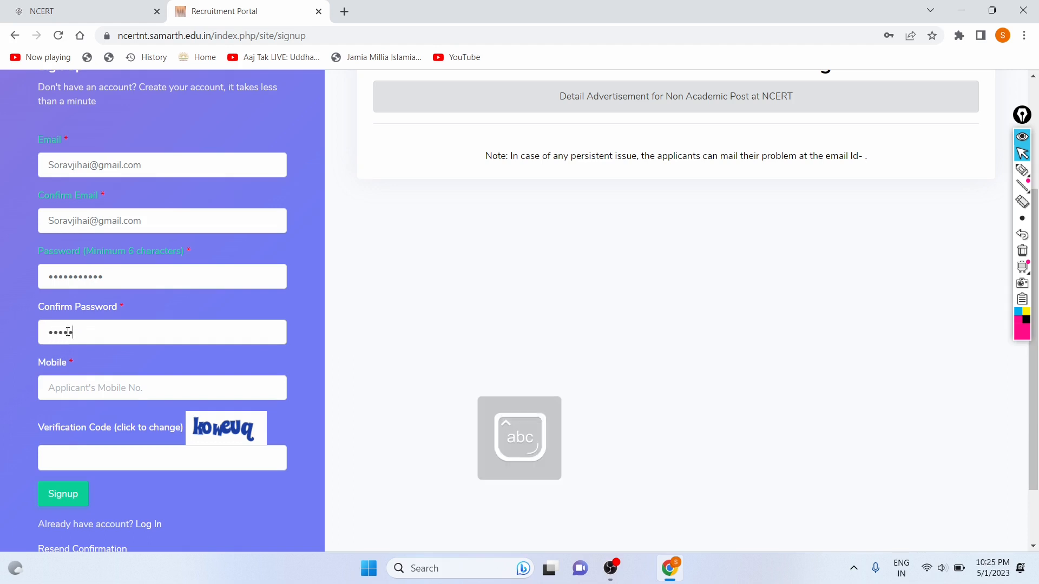
{"action": "type", "text": "******"}
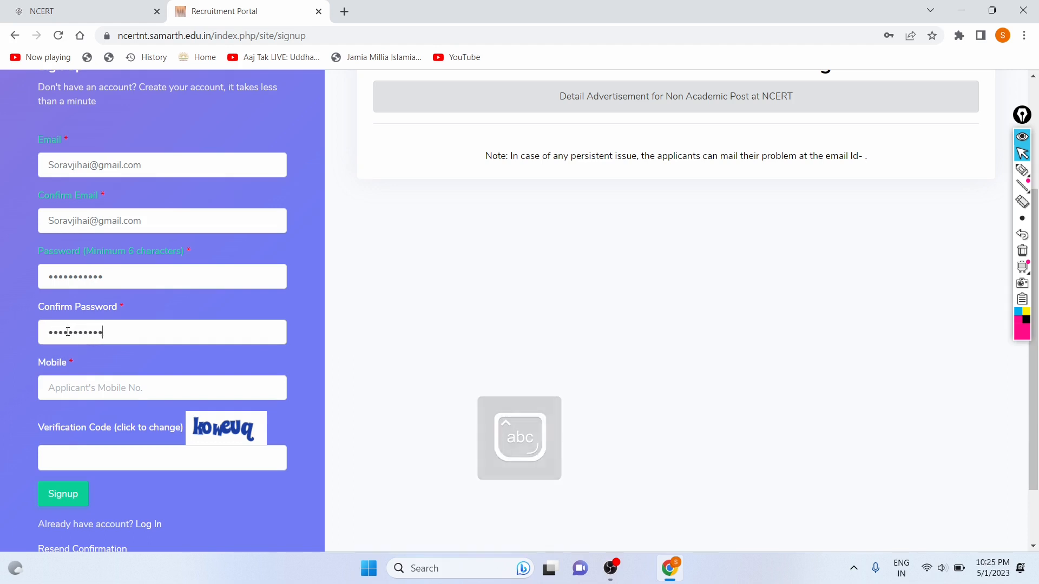
{"action": "left_click", "coordinate": [58, 388]}
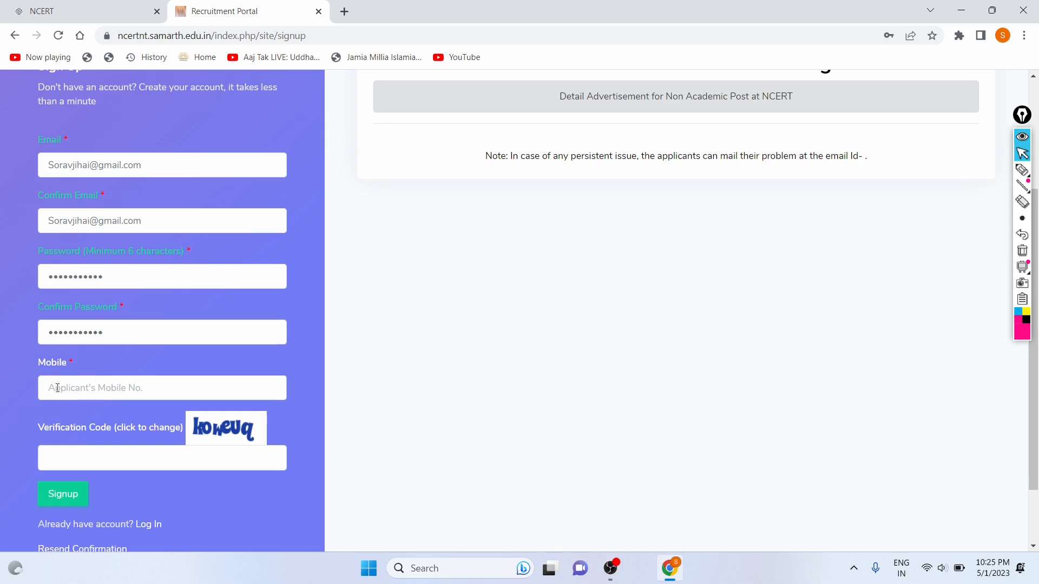
Enter the captcha characters into the Verification Code field.
{"action": "scroll", "coordinate": [57, 388], "scroll_direction": "down", "scroll_amount": 2}
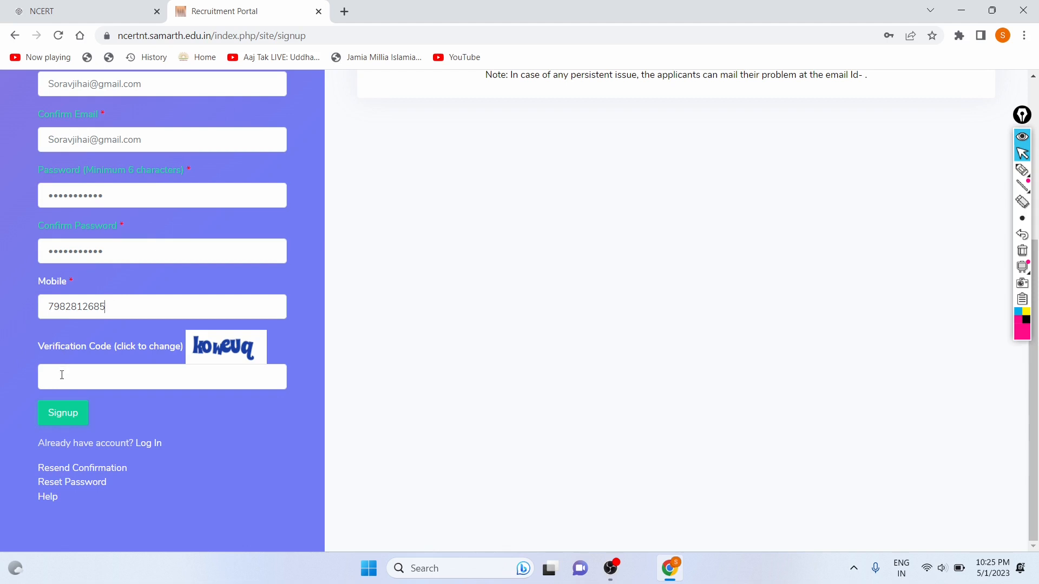
{"action": "left_click", "coordinate": [61, 375]}
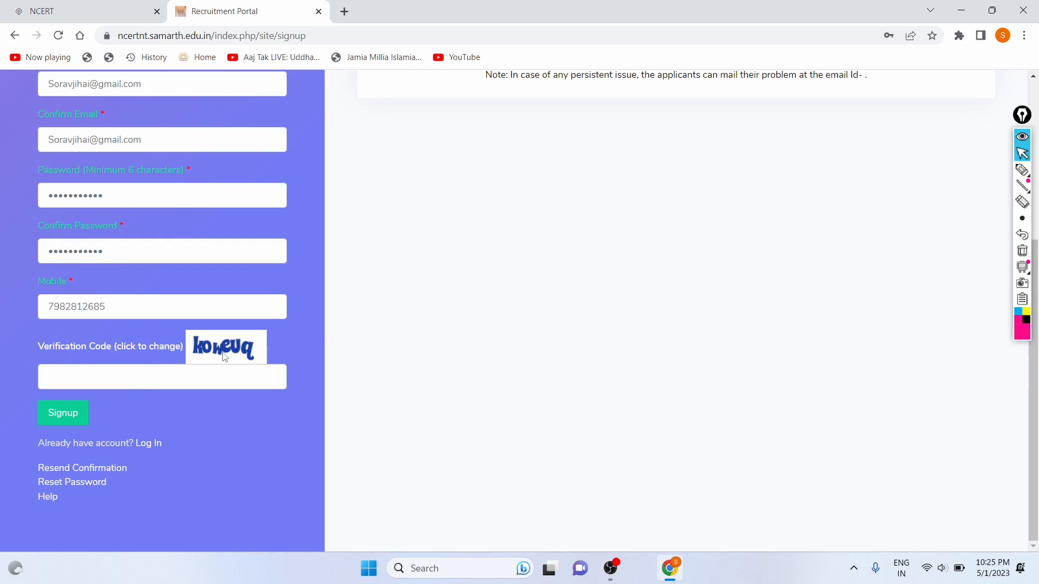
{"action": "scroll", "coordinate": [225, 349], "scroll_direction": "up", "scroll_amount": 5}
{"action": "scroll", "coordinate": [202, 342], "scroll_direction": "down", "scroll_amount": 6}
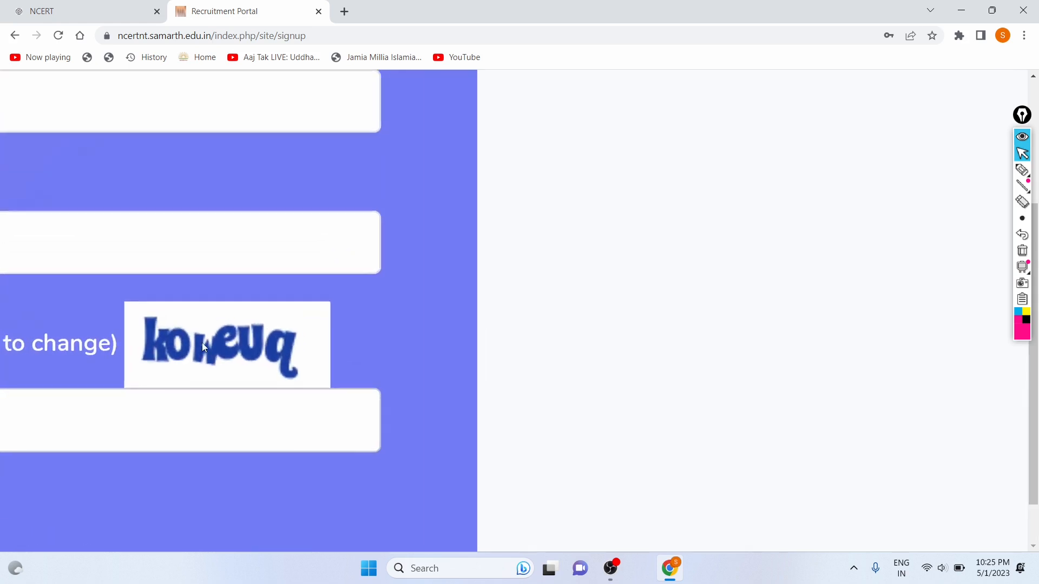
{"action": "left_click", "coordinate": [156, 377]}
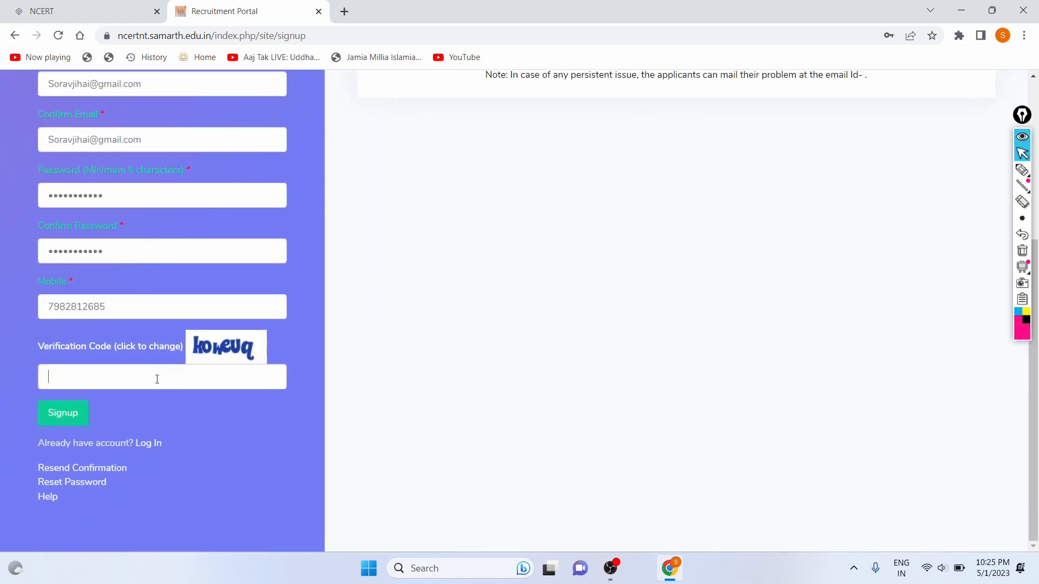
{"action": "type", "text": "koweuq"}
{"action": "left_click", "coordinate": [62, 412]}
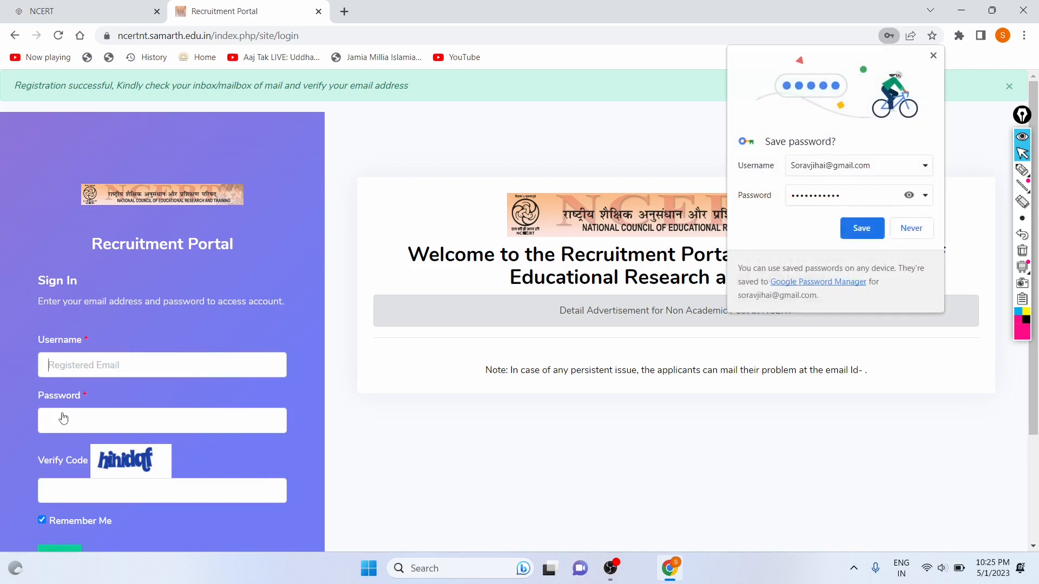
{"action": "left_click", "coordinate": [863, 229]}
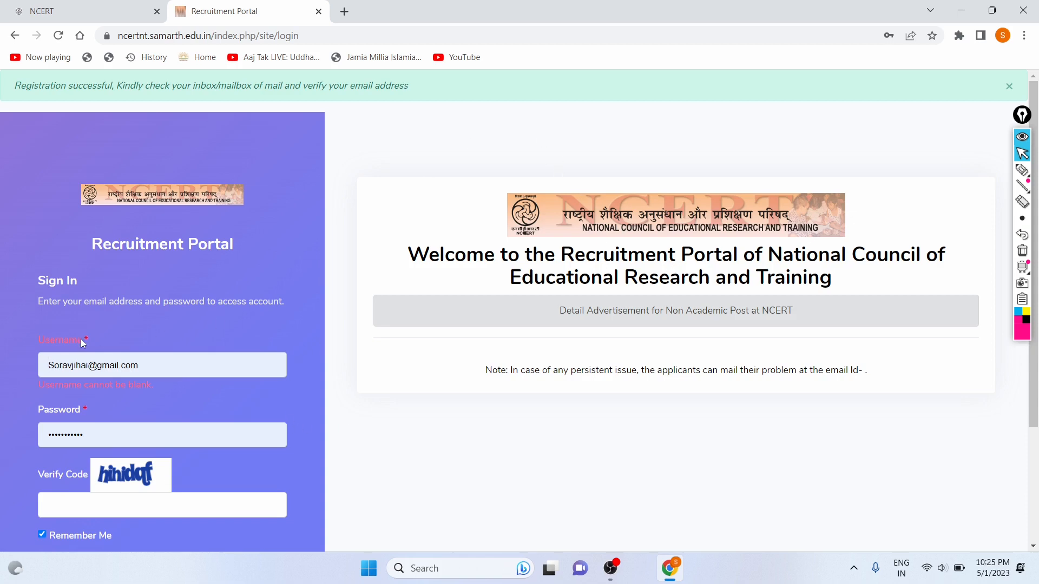
{"action": "scroll", "coordinate": [80, 339], "scroll_direction": "down", "scroll_amount": 1}
{"action": "scroll", "coordinate": [170, 189], "scroll_direction": "down", "scroll_amount": 1}
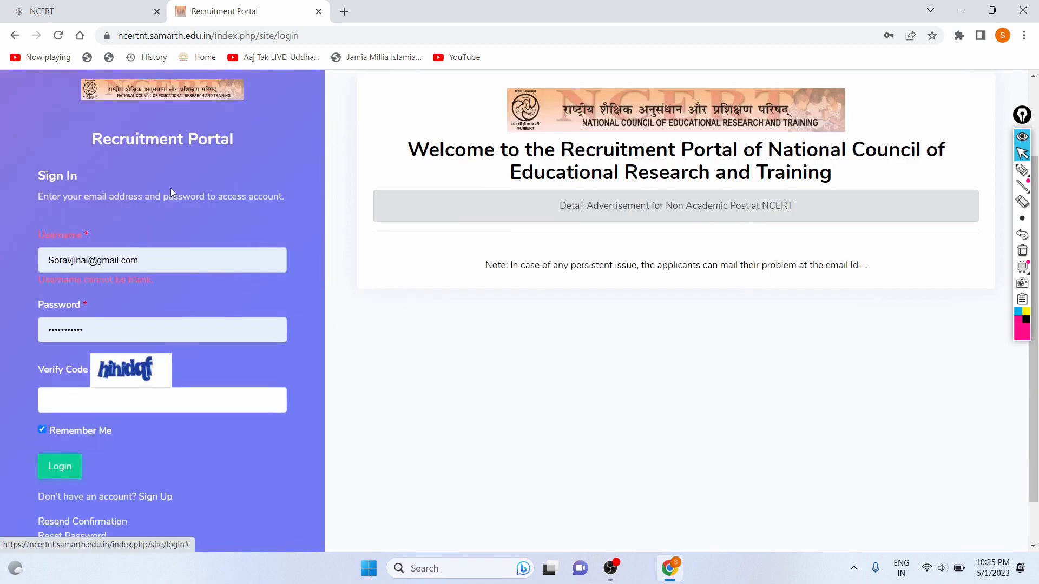
{"action": "scroll", "coordinate": [171, 188], "scroll_direction": "up", "scroll_amount": 2}
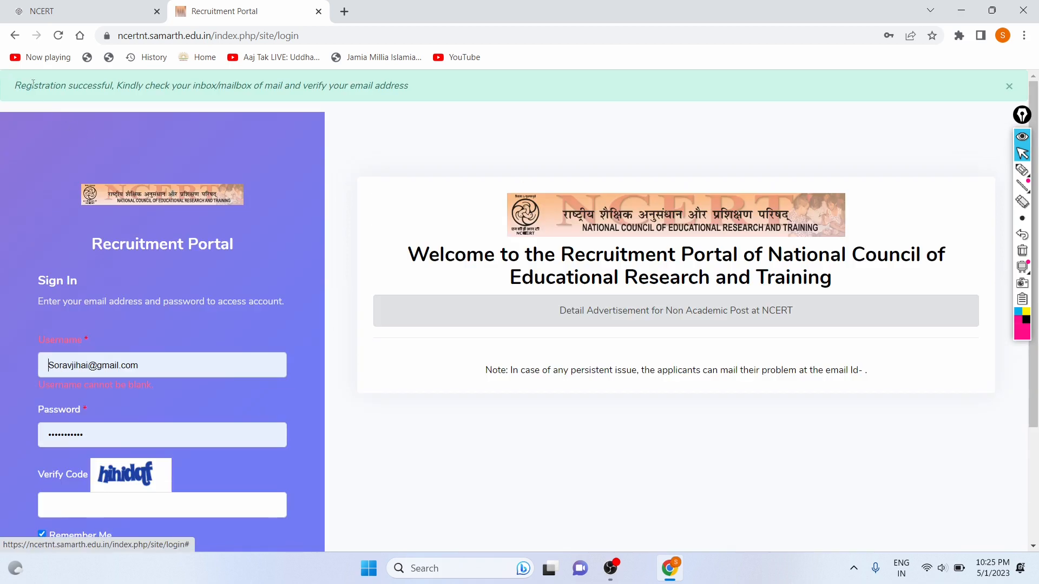
{"action": "left_click", "coordinate": [1022, 171]}
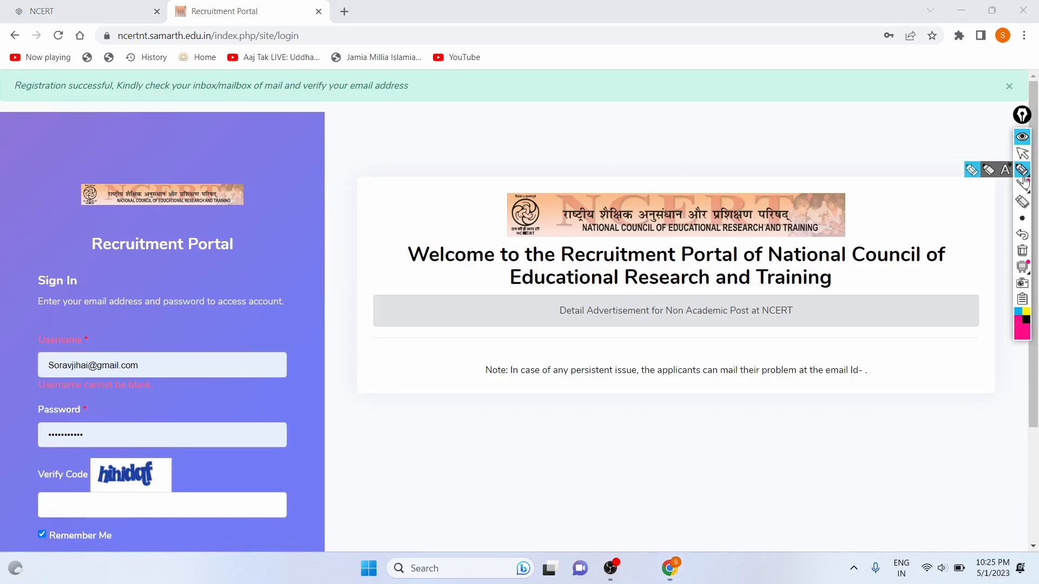
{"action": "mouse_move", "coordinate": [10, 99]}
{"action": "left_mouse_down"}
{"action": "mouse_move", "coordinate": [374, 116]}
{"action": "mouse_move", "coordinate": [424, 92]}
{"action": "mouse_move", "coordinate": [111, 33]}
{"action": "mouse_move", "coordinate": [9, 81]}
{"action": "mouse_move", "coordinate": [15, 107]}
{"action": "left_mouse_up"}
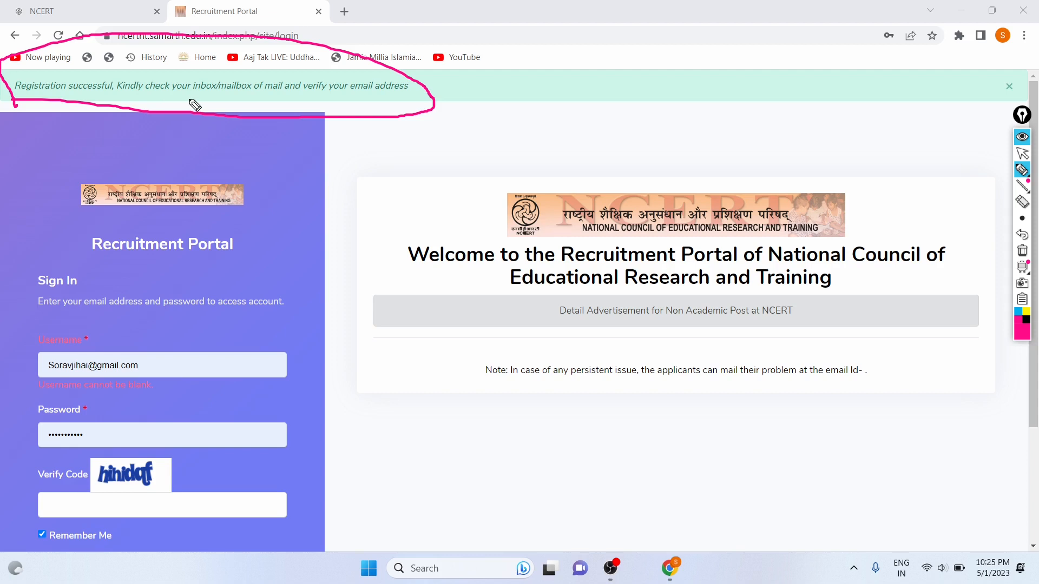
{"action": "left_click_drag", "start_coordinate": [189, 99], "coordinate": [381, 101]}
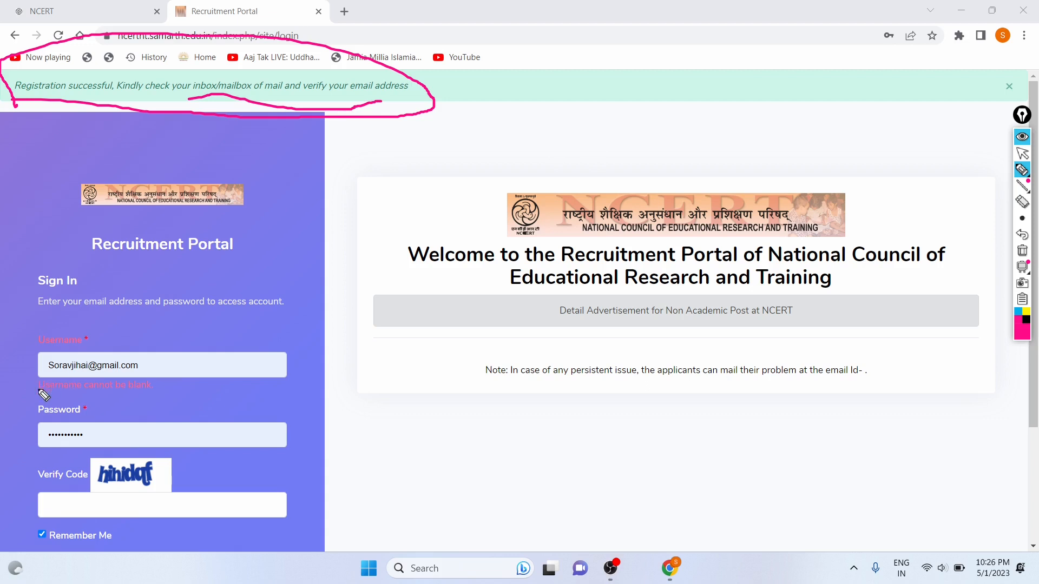
{"action": "left_click_drag", "start_coordinate": [44, 374], "coordinate": [147, 372]}
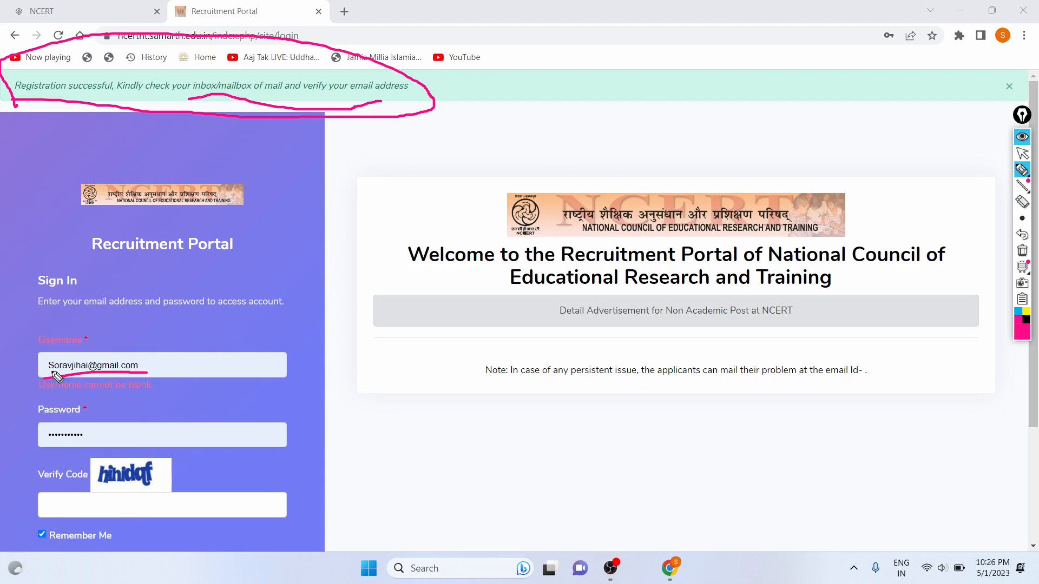
{"action": "left_click_drag", "start_coordinate": [44, 398], "coordinate": [147, 403]}
{"action": "left_click_drag", "start_coordinate": [39, 310], "coordinate": [302, 319]}
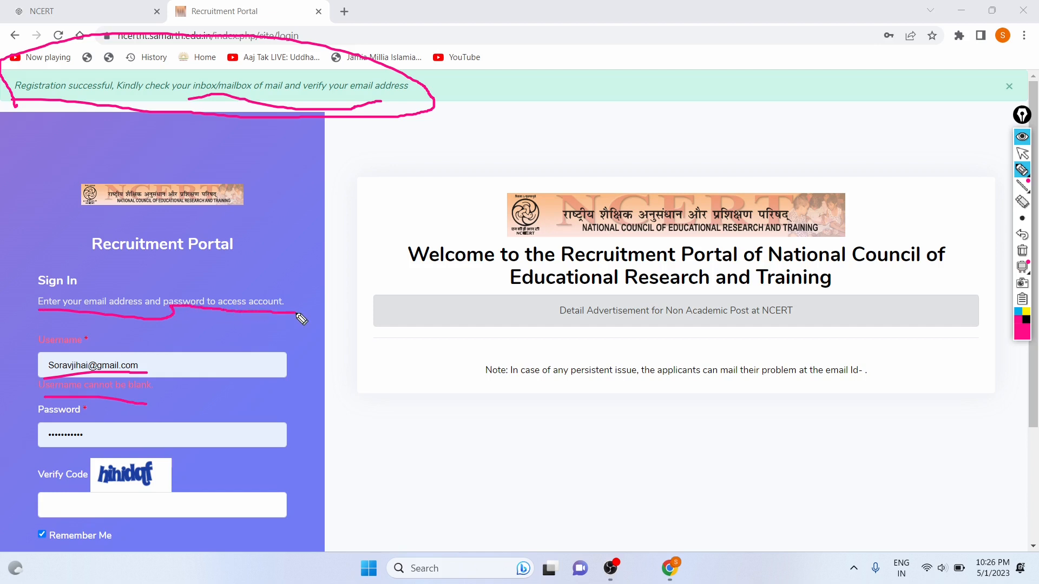
{"action": "left_click_drag", "start_coordinate": [167, 368], "coordinate": [250, 337]}
{"action": "mouse_move", "coordinate": [166, 437]}
{"action": "left_mouse_down"}
{"action": "mouse_move", "coordinate": [271, 396]}
{"action": "mouse_move", "coordinate": [279, 383]}
{"action": "left_mouse_up"}
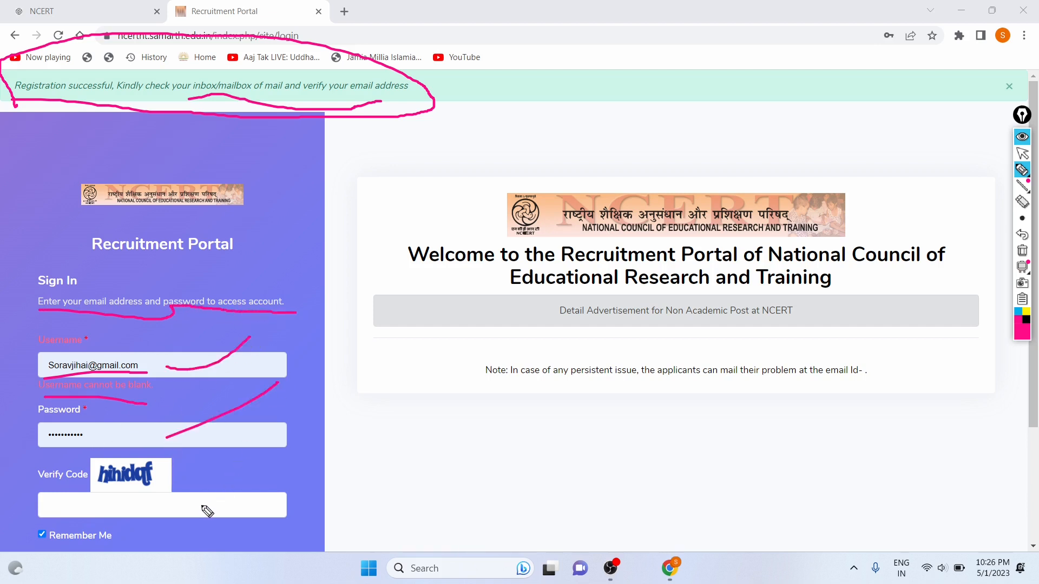
{"action": "left_click_drag", "start_coordinate": [201, 505], "coordinate": [240, 503]}
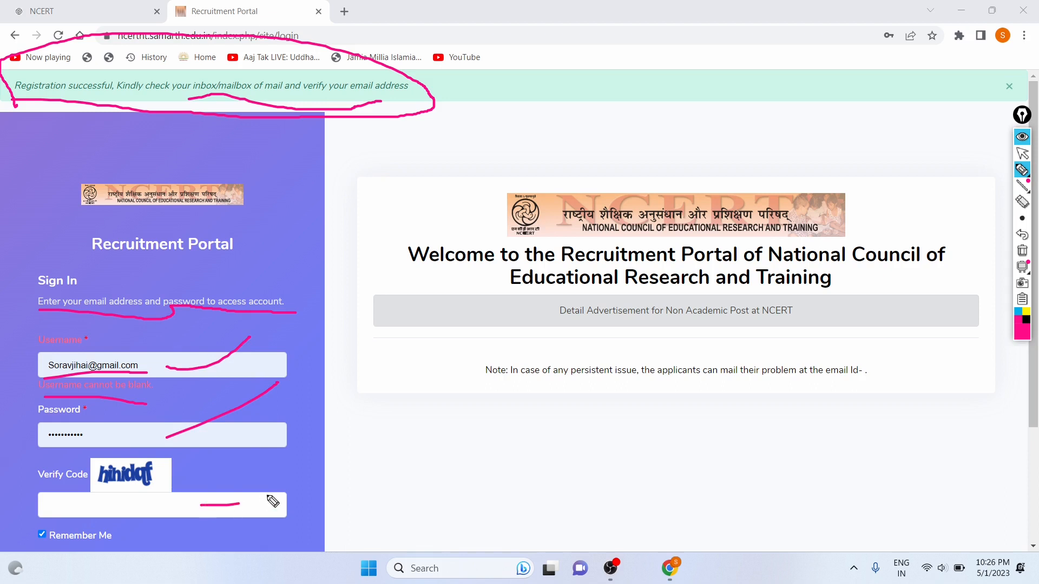
{"action": "left_click", "coordinate": [1024, 234]}
{"action": "left_click", "coordinate": [1024, 234]}
{"action": "left_click", "coordinate": [1024, 234]}
{"action": "left_click", "coordinate": [1024, 233]}
{"action": "left_click", "coordinate": [1024, 234]}
{"action": "left_click", "coordinate": [1024, 234]}
{"action": "left_click", "coordinate": [1024, 234]}
{"action": "left_click", "coordinate": [1024, 234]}
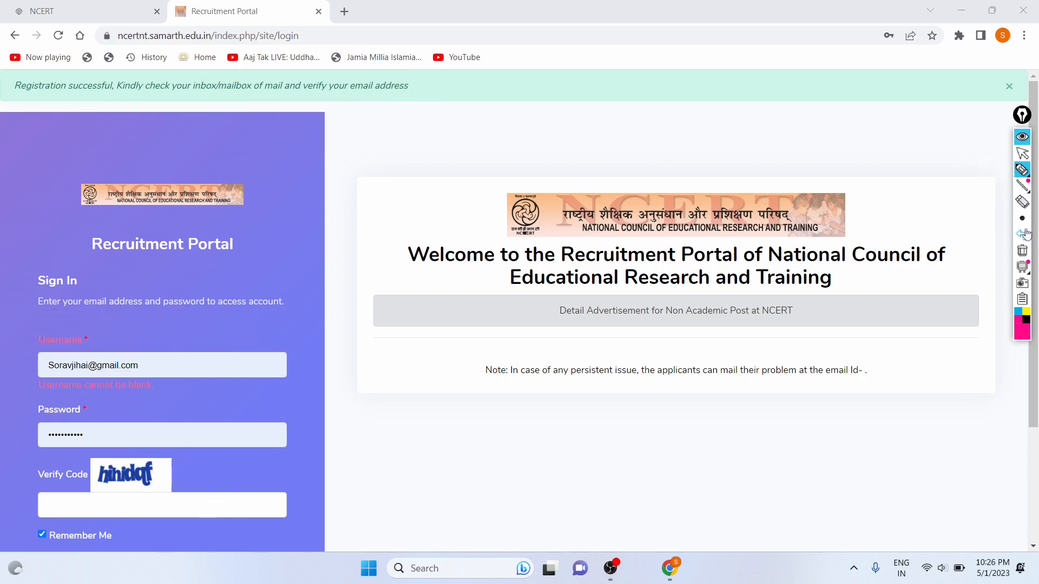
Log in with the saved password and the captcha code from the image.
{"action": "left_click", "coordinate": [1023, 154]}
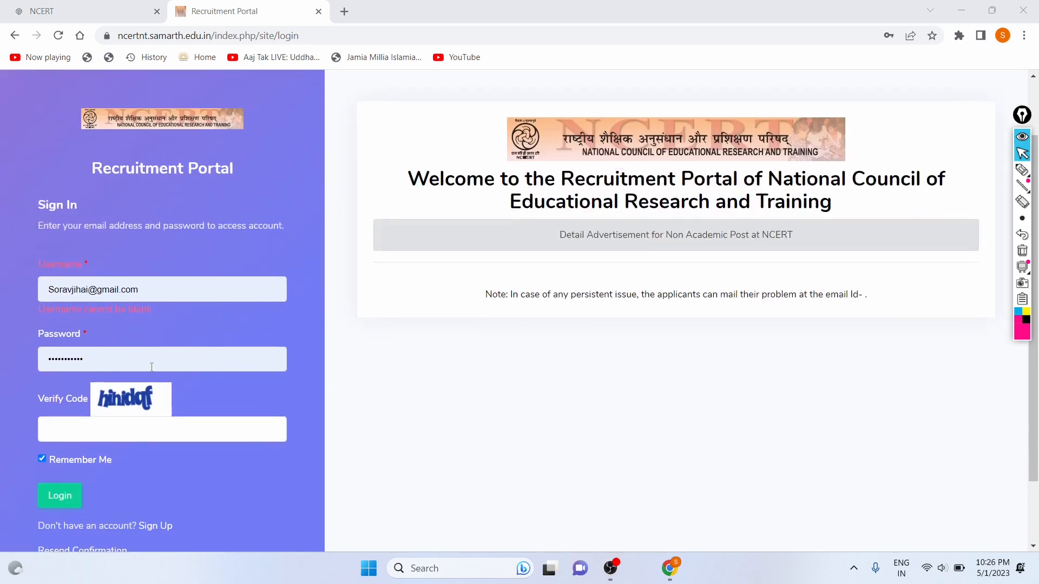
{"action": "left_click", "coordinate": [151, 367]}
{"action": "left_click", "coordinate": [83, 419]}
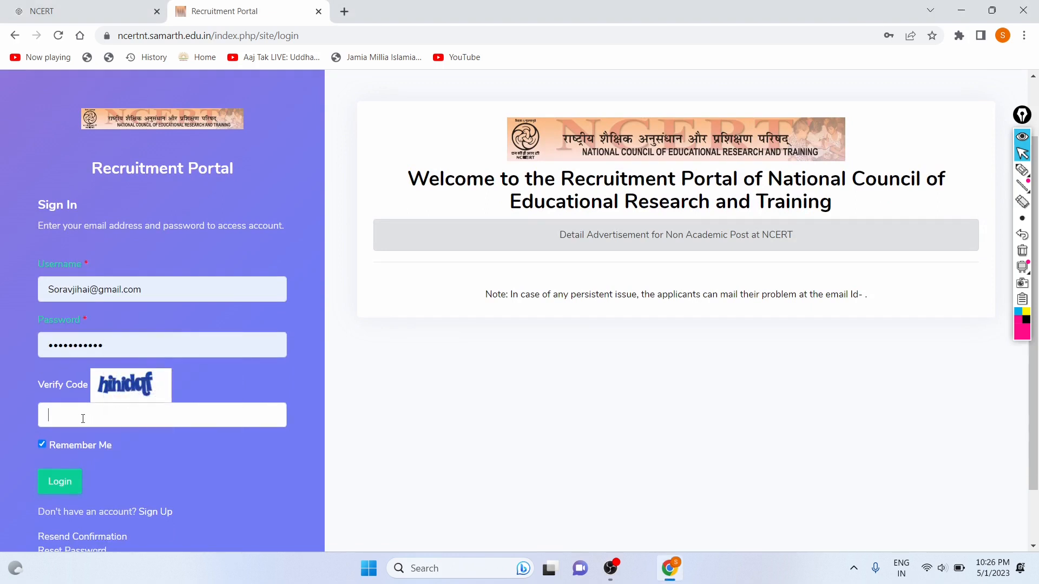
{"action": "type", "text": "hihidqf"}
{"action": "left_click", "coordinate": [52, 486]}
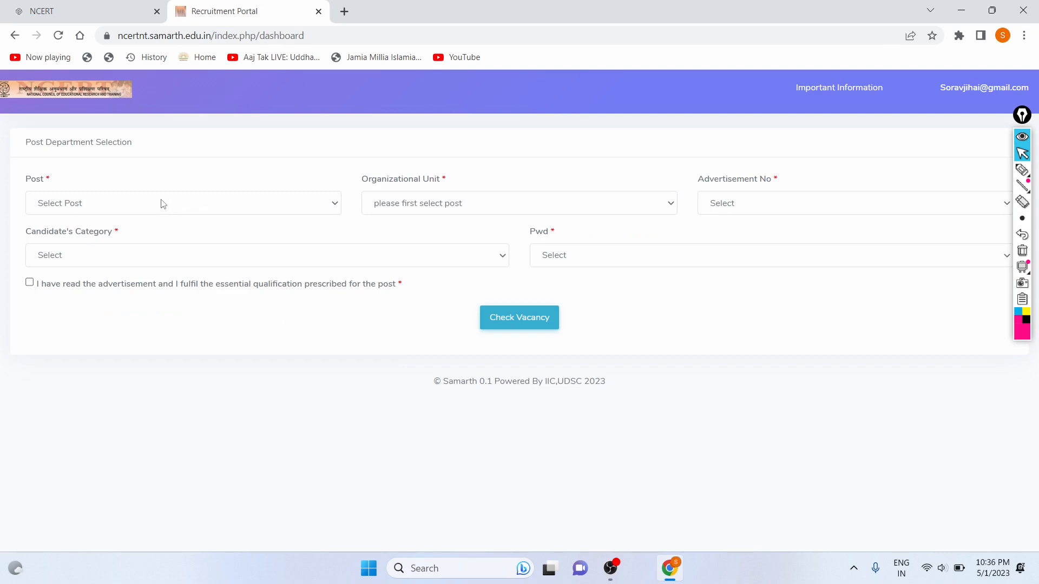
Select Junior Accountant, NCERT AND ITS CONSTITUTES UNITS, and advertisement F. No. 11-4/2019-20/E-III(R-II)/Rect.(D).
{"action": "left_click", "coordinate": [163, 207]}
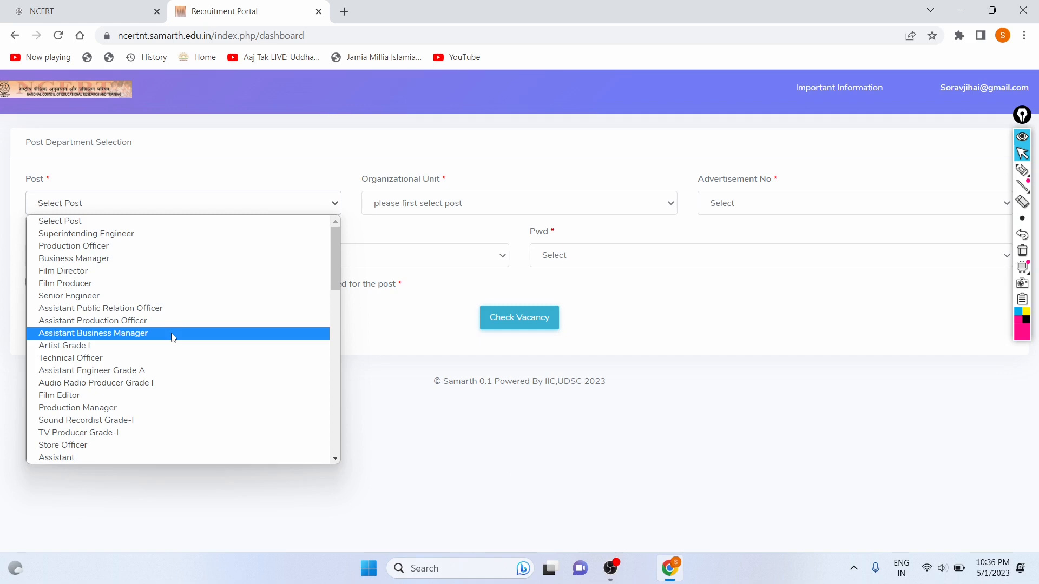
{"action": "scroll", "coordinate": [173, 337], "scroll_direction": "down", "scroll_amount": 10}
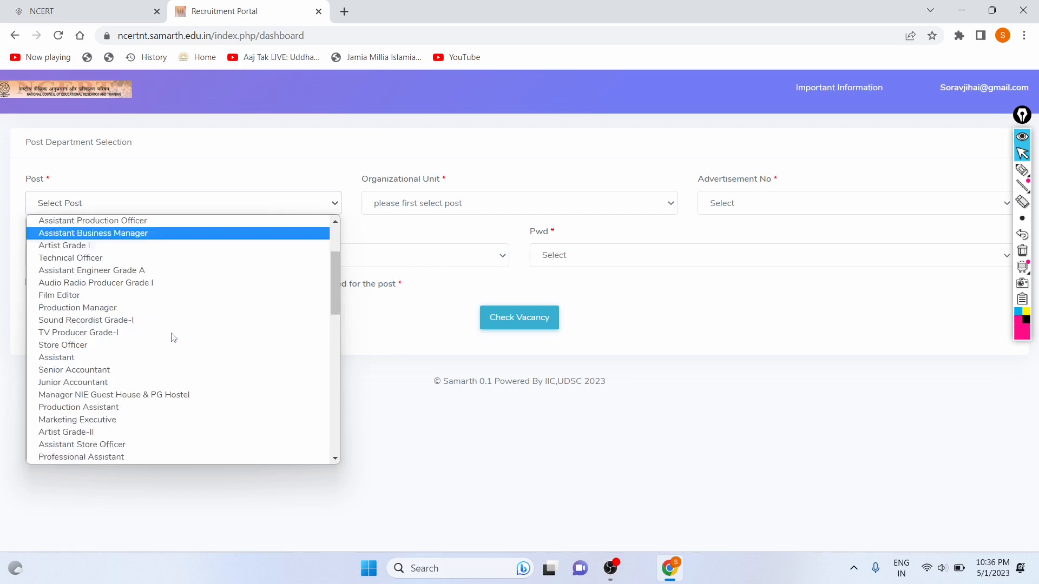
{"action": "scroll", "coordinate": [173, 338], "scroll_direction": "up", "scroll_amount": 10}
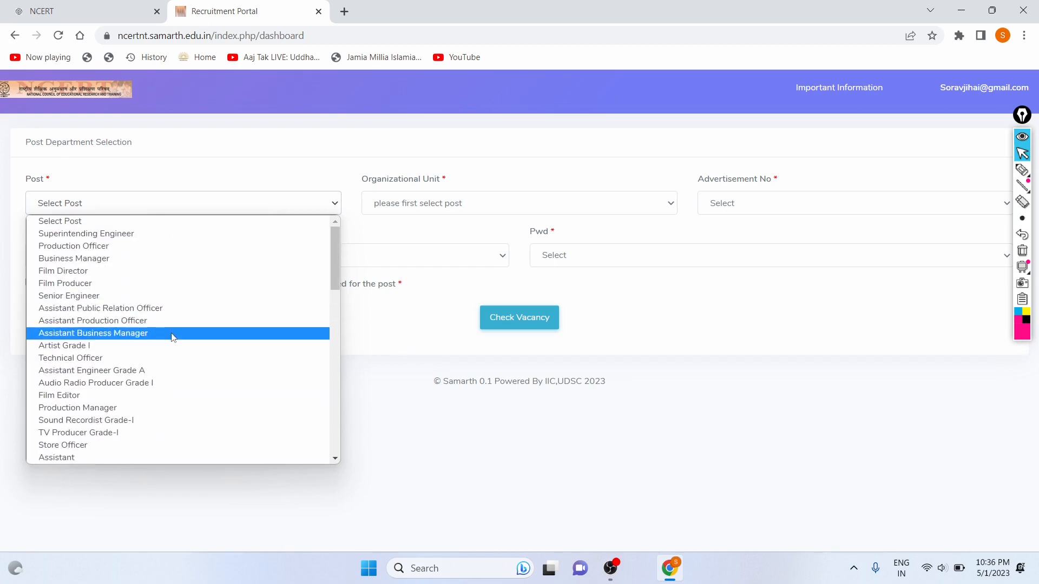
{"action": "scroll", "coordinate": [126, 298], "scroll_direction": "down", "scroll_amount": 3}
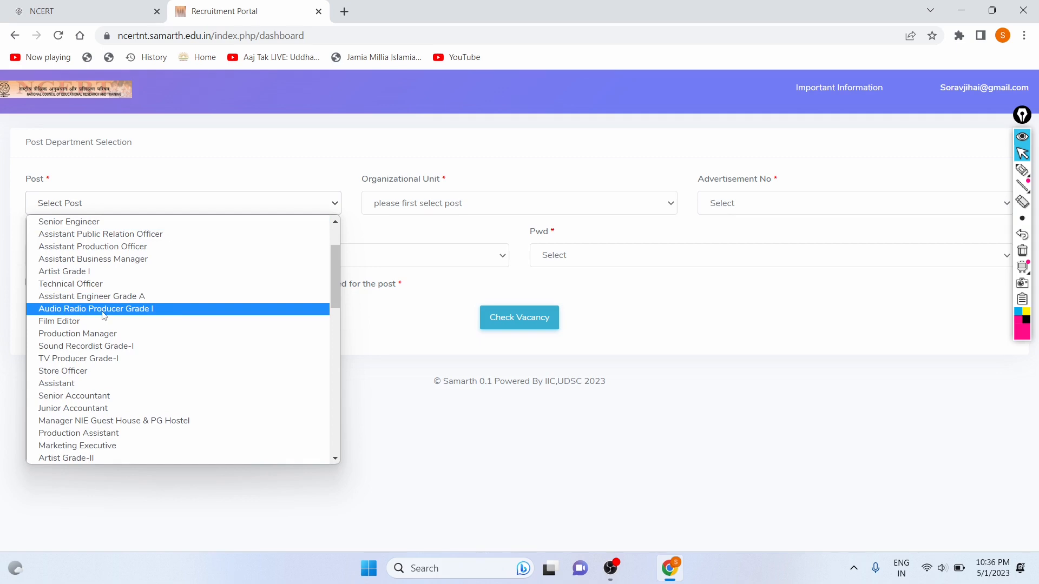
{"action": "scroll", "coordinate": [103, 316], "scroll_direction": "down", "scroll_amount": 4}
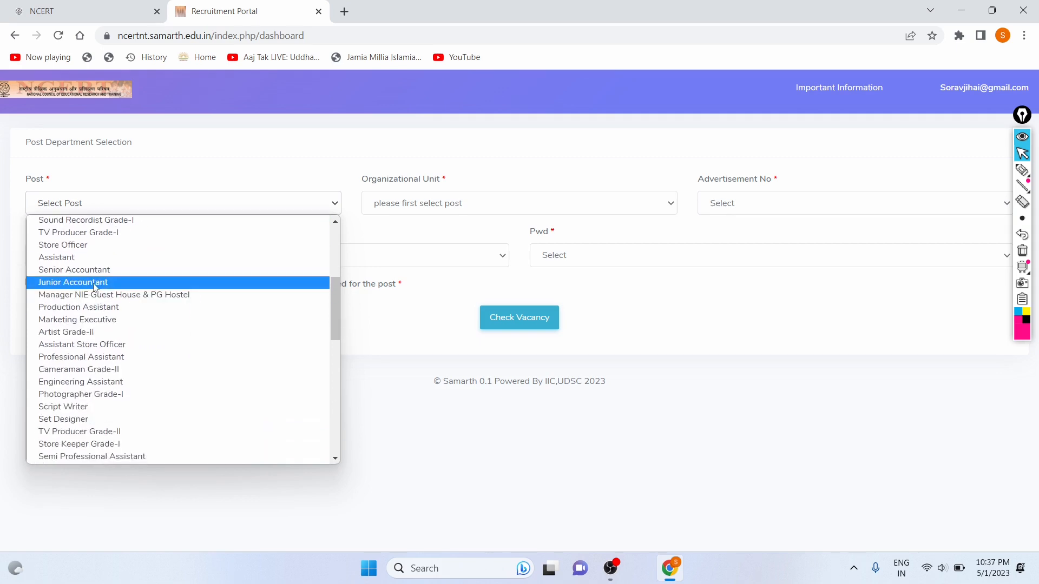
{"action": "left_click", "coordinate": [95, 282]}
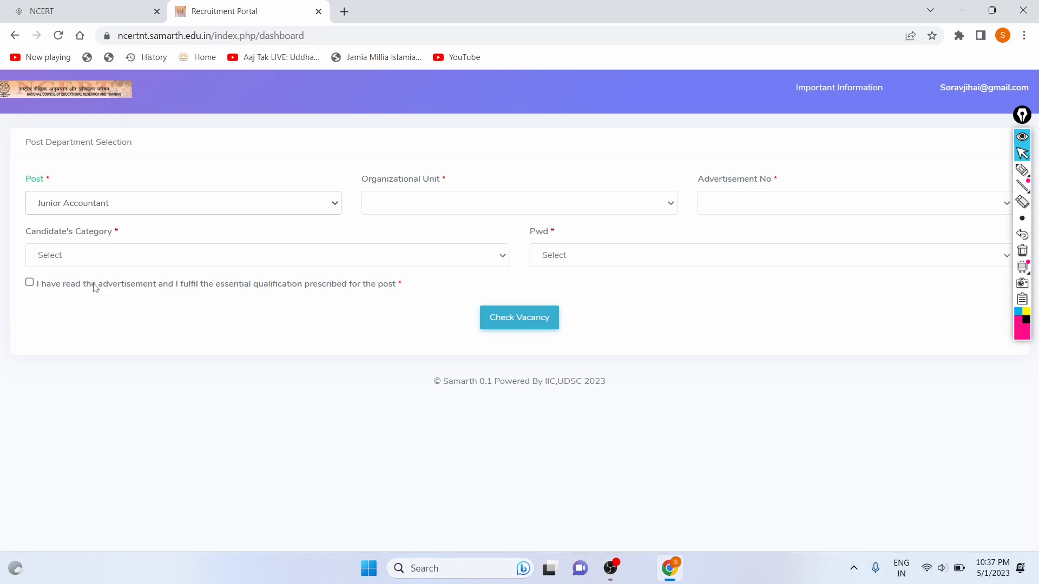
{"action": "left_click", "coordinate": [436, 202]}
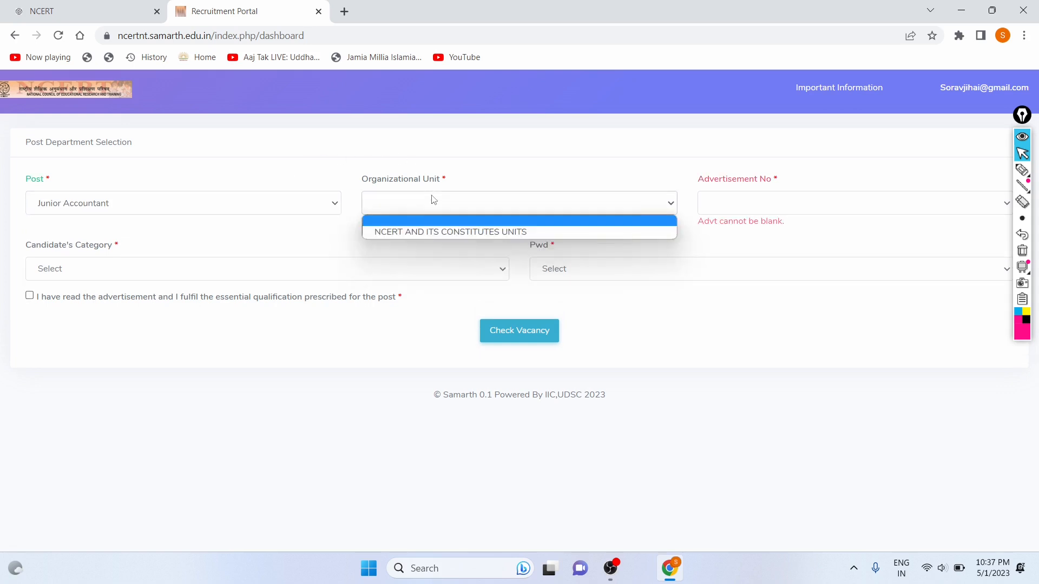
{"action": "left_click", "coordinate": [417, 231]}
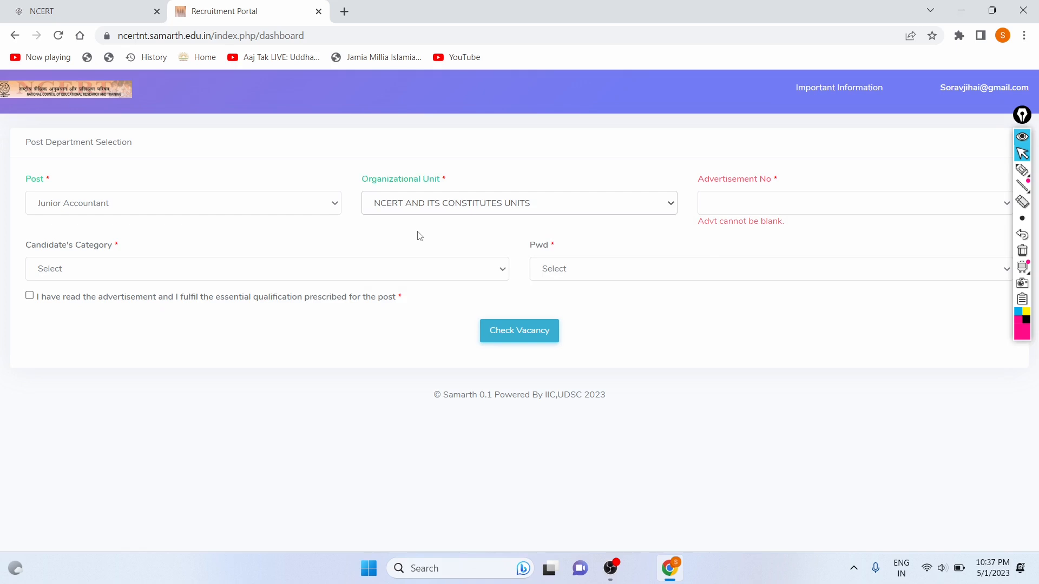
{"action": "left_click", "coordinate": [738, 206]}
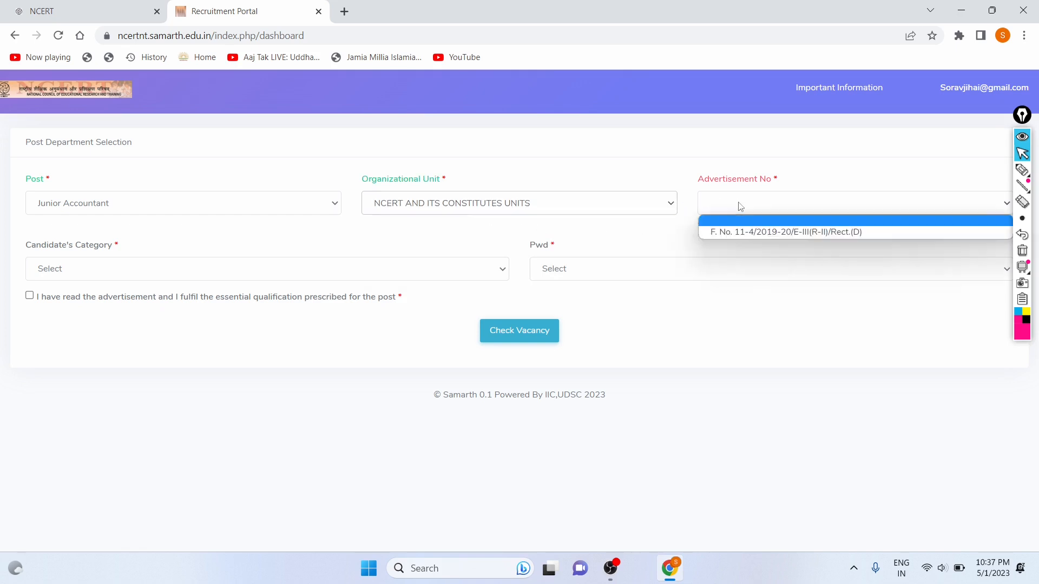
{"action": "left_click", "coordinate": [741, 233]}
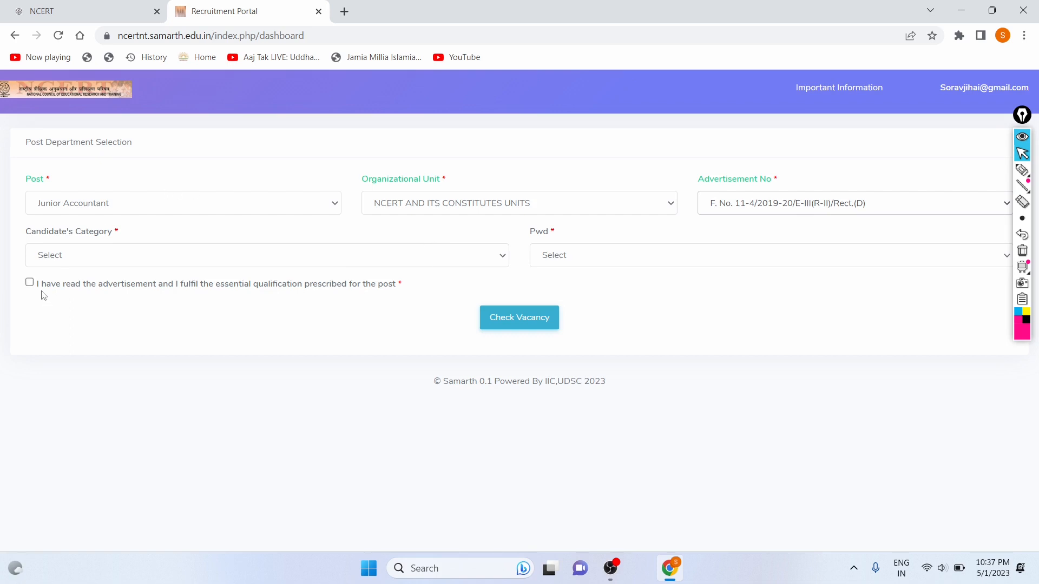
Set Candidate's Category to Unreserved(UR) and Pwd to Not Applicable.
{"action": "left_click", "coordinate": [184, 260]}
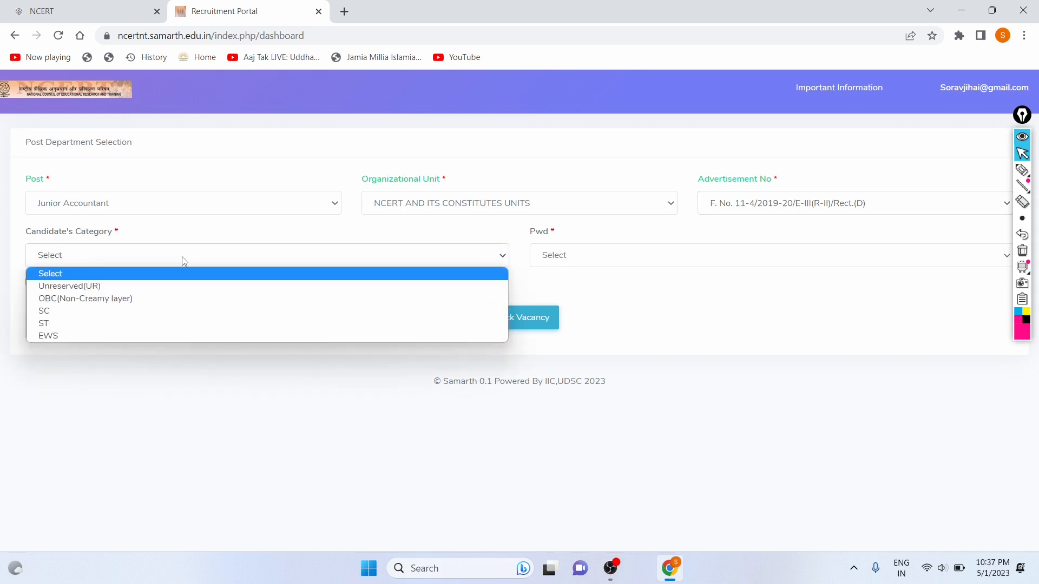
{"action": "left_click", "coordinate": [183, 293]}
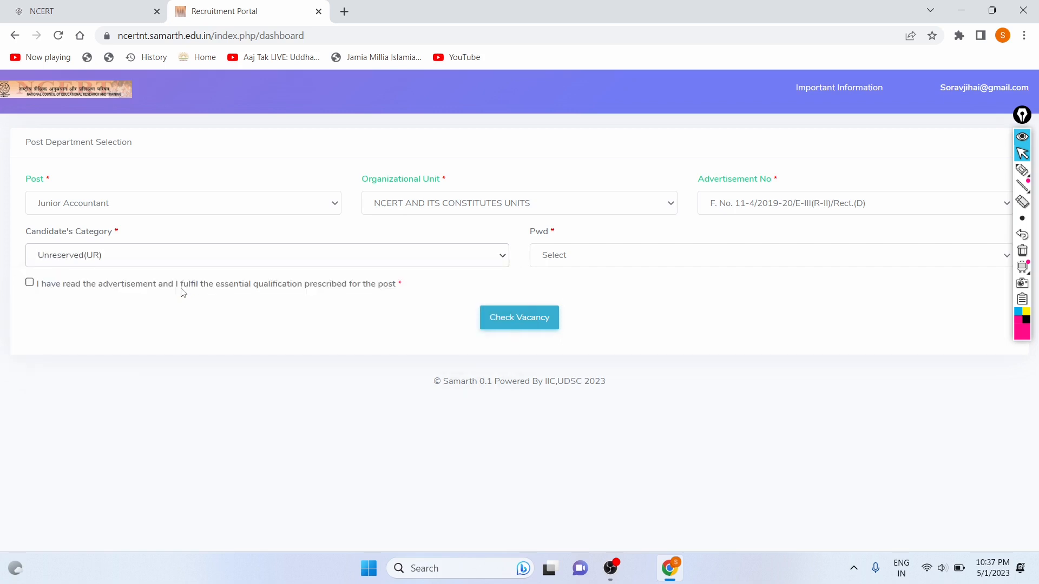
{"action": "left_click", "coordinate": [560, 260]}
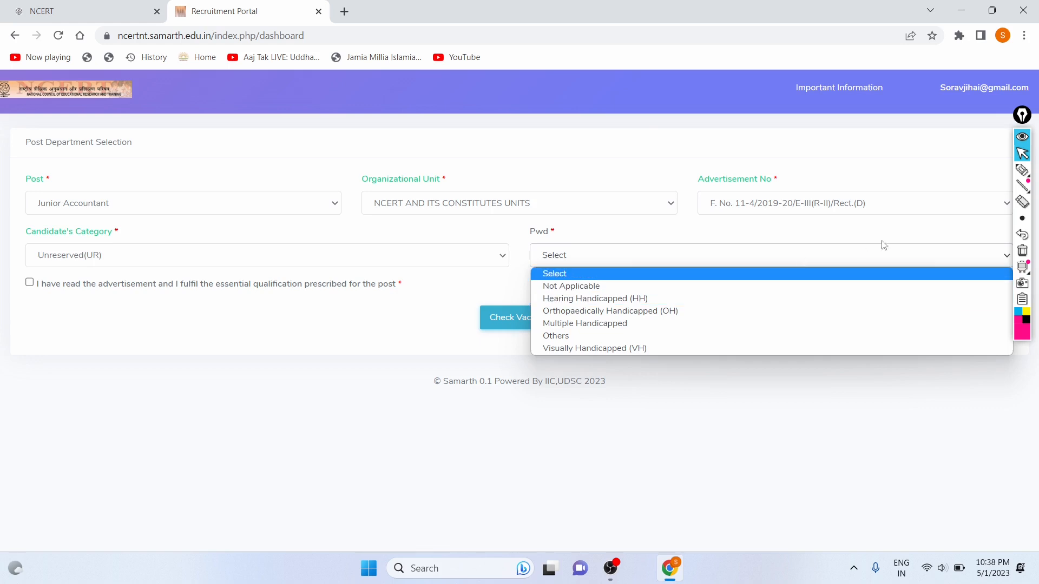
{"action": "left_click", "coordinate": [1022, 170]}
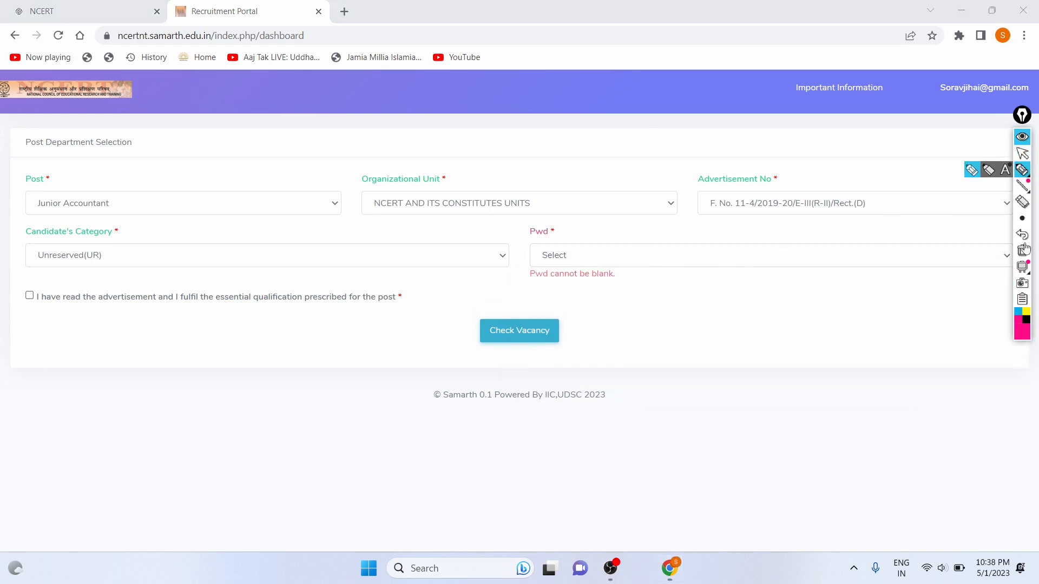
{"action": "left_click", "coordinate": [1023, 154]}
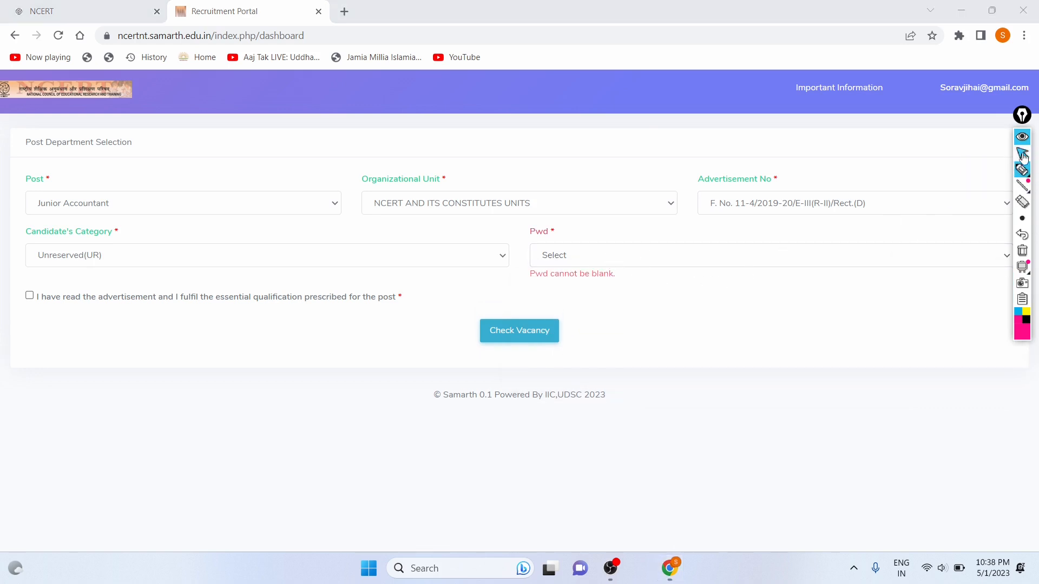
{"action": "left_click", "coordinate": [712, 255]}
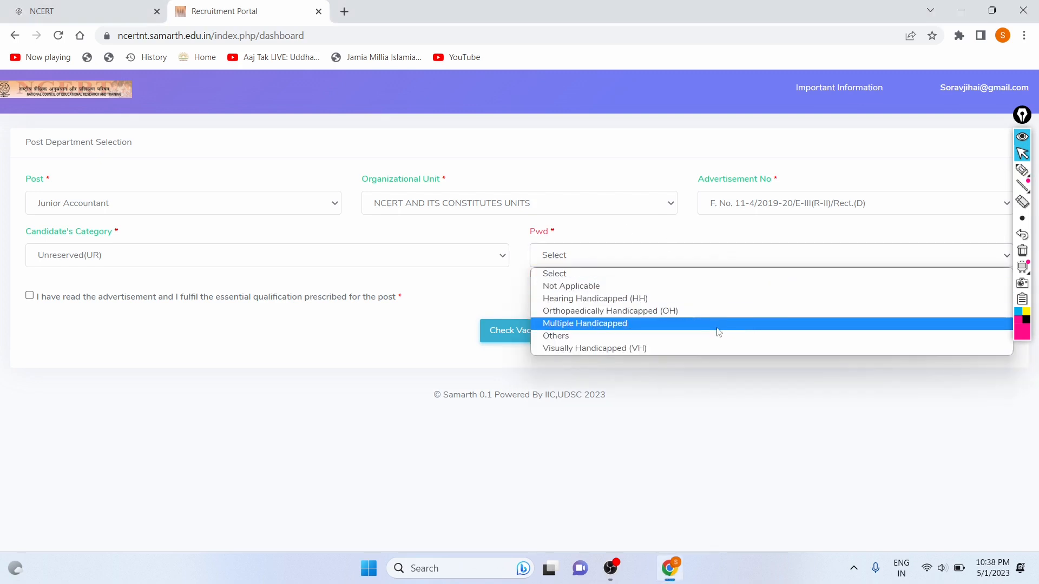
{"action": "left_click", "coordinate": [562, 287]}
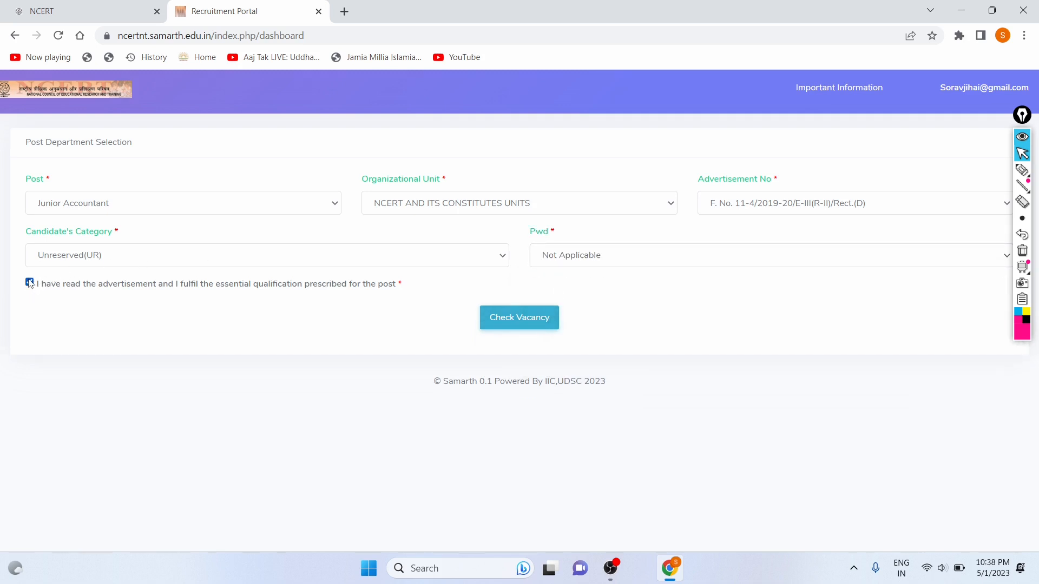
Underline the eligibility declaration with the screen pen, then erase the mark.
{"action": "left_click", "coordinate": [1022, 169]}
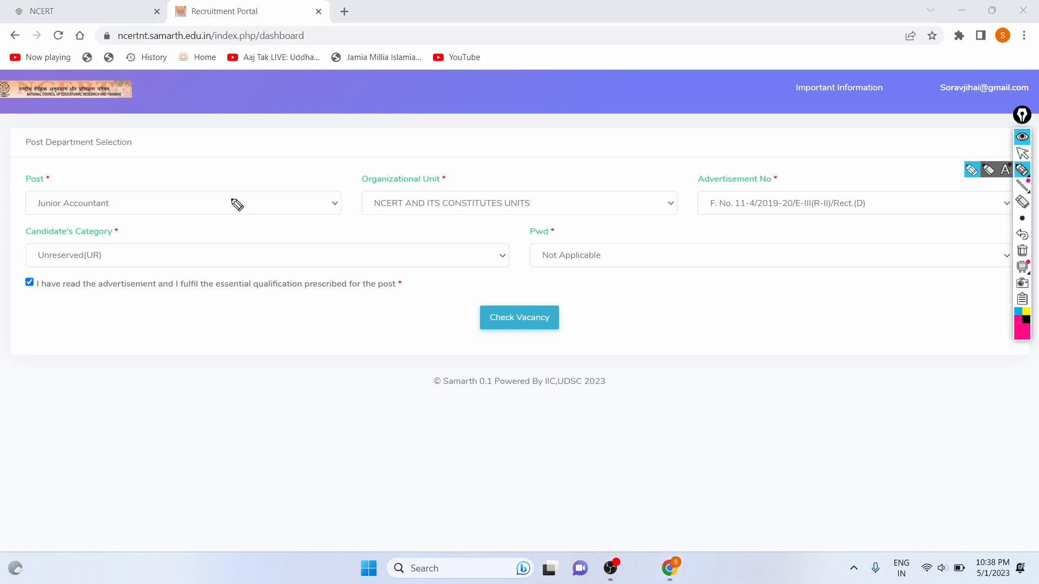
{"action": "left_click_drag", "start_coordinate": [48, 301], "coordinate": [369, 323]}
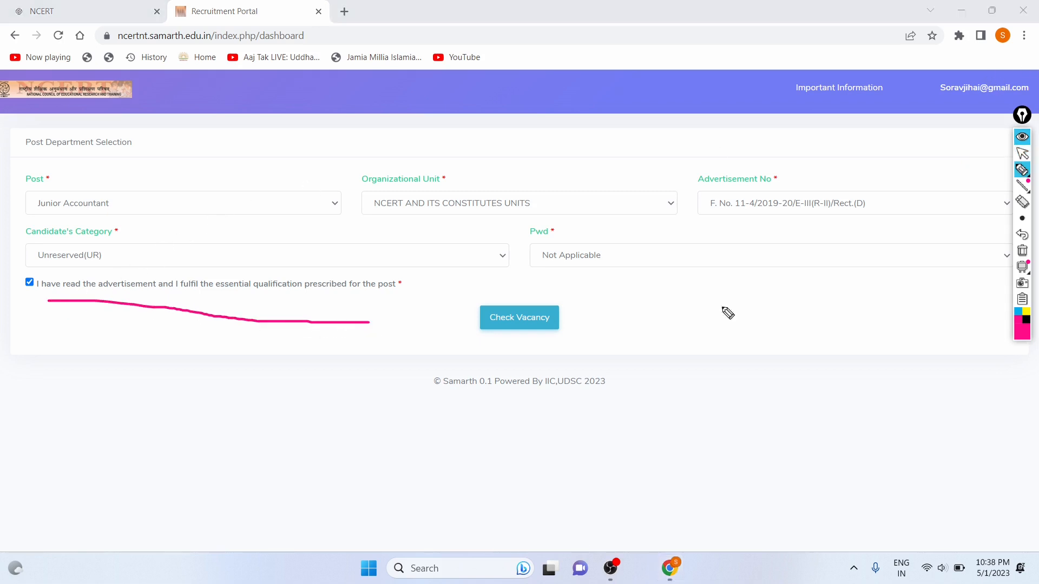
{"action": "left_click", "coordinate": [1022, 154]}
{"action": "left_click", "coordinate": [1022, 239]}
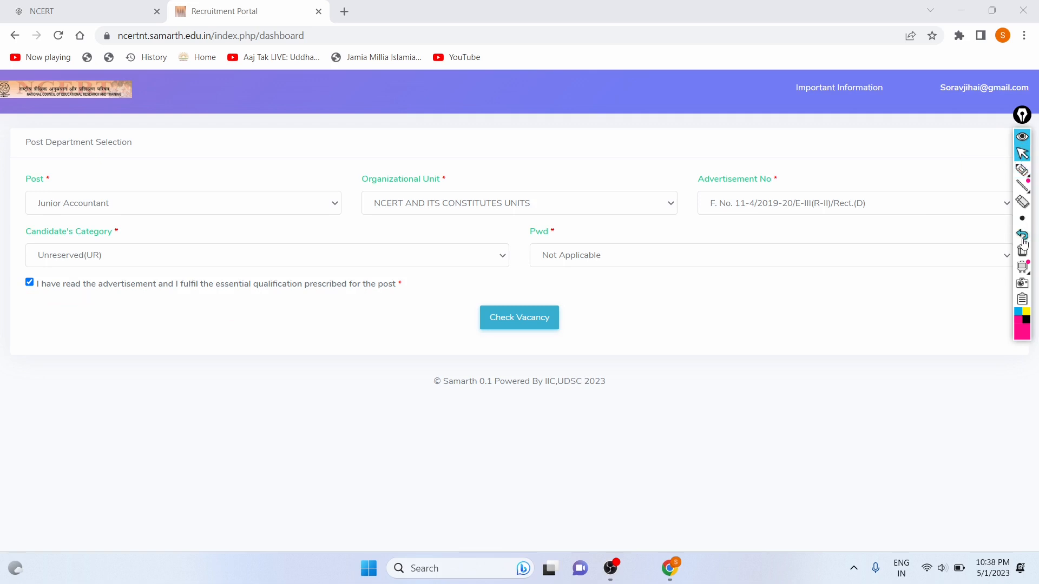
Check vacancies for Junior Accountant and point out 4 UR and 2 OBC openings.
{"action": "left_click", "coordinate": [494, 319]}
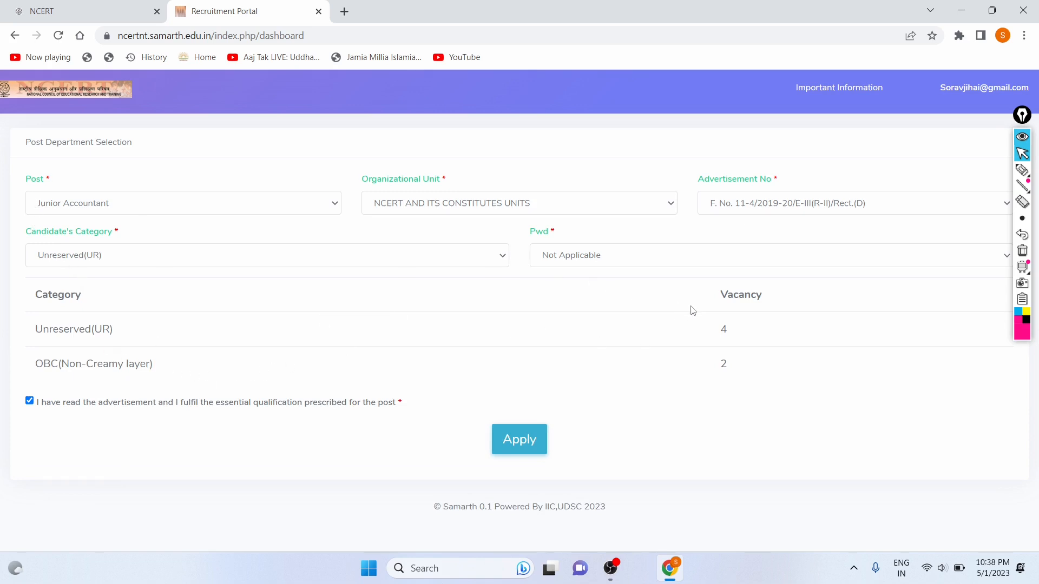
{"action": "double_click", "coordinate": [722, 326]}
{"action": "double_click", "coordinate": [722, 363]}
{"action": "left_click", "coordinate": [750, 368]}
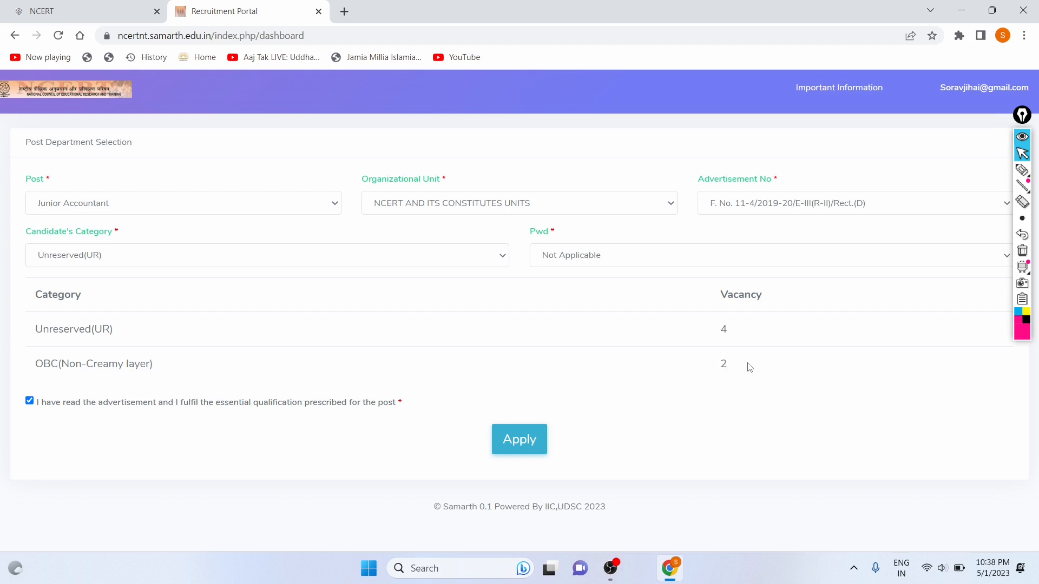
Change the post to Assistant.
{"action": "left_click", "coordinate": [466, 258]}
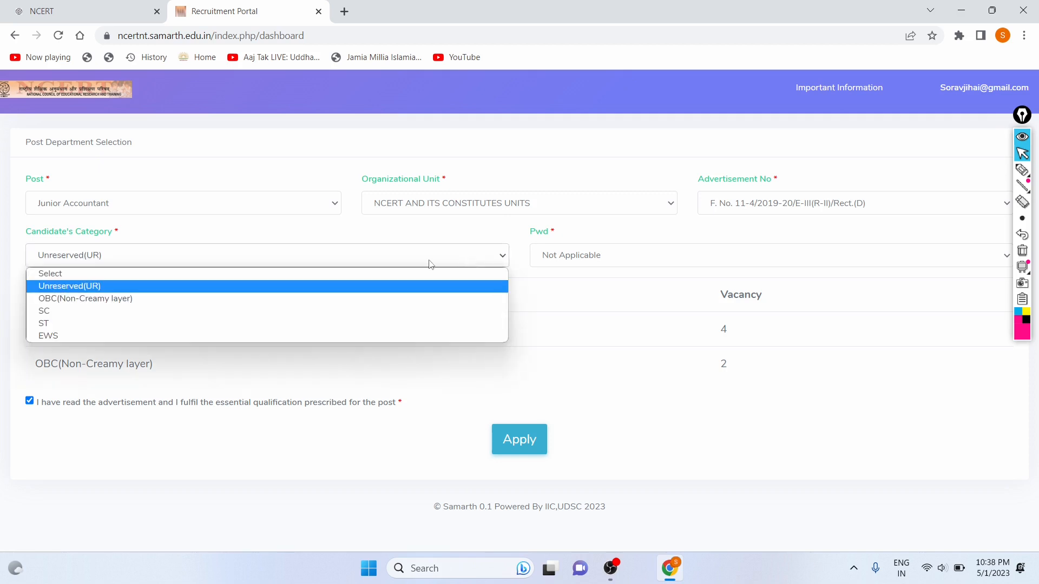
{"action": "left_click", "coordinate": [366, 264]}
{"action": "left_click", "coordinate": [290, 202]}
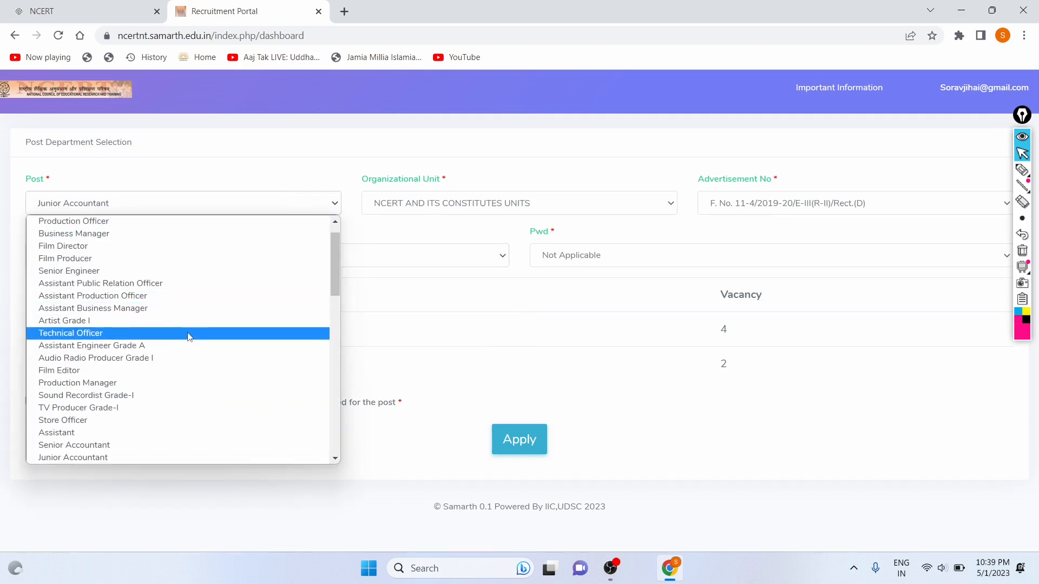
{"action": "scroll", "coordinate": [189, 337], "scroll_direction": "down", "scroll_amount": 1}
{"action": "scroll", "coordinate": [189, 337], "scroll_direction": "down", "scroll_amount": 3}
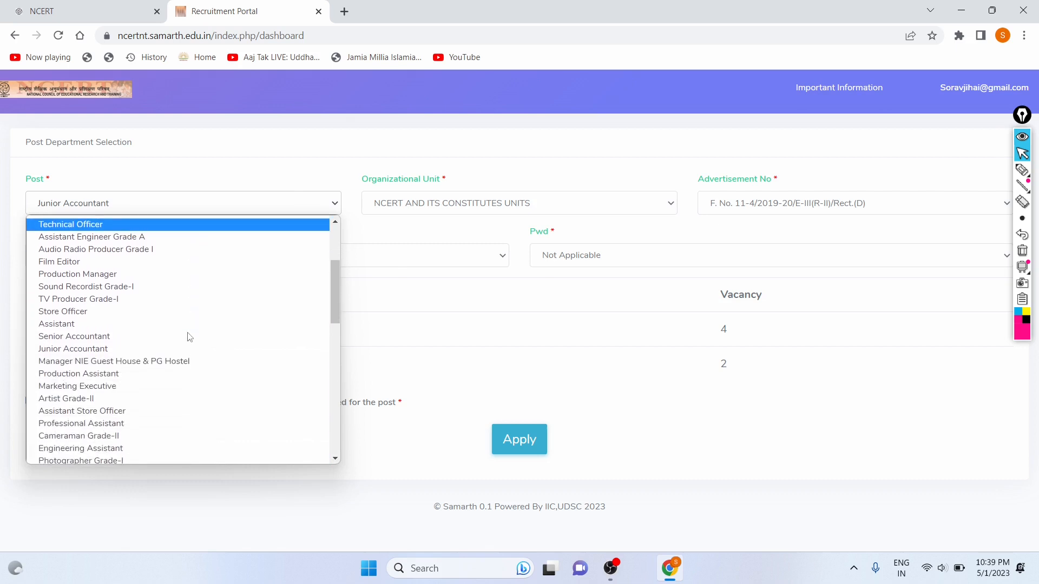
{"action": "left_click", "coordinate": [139, 322]}
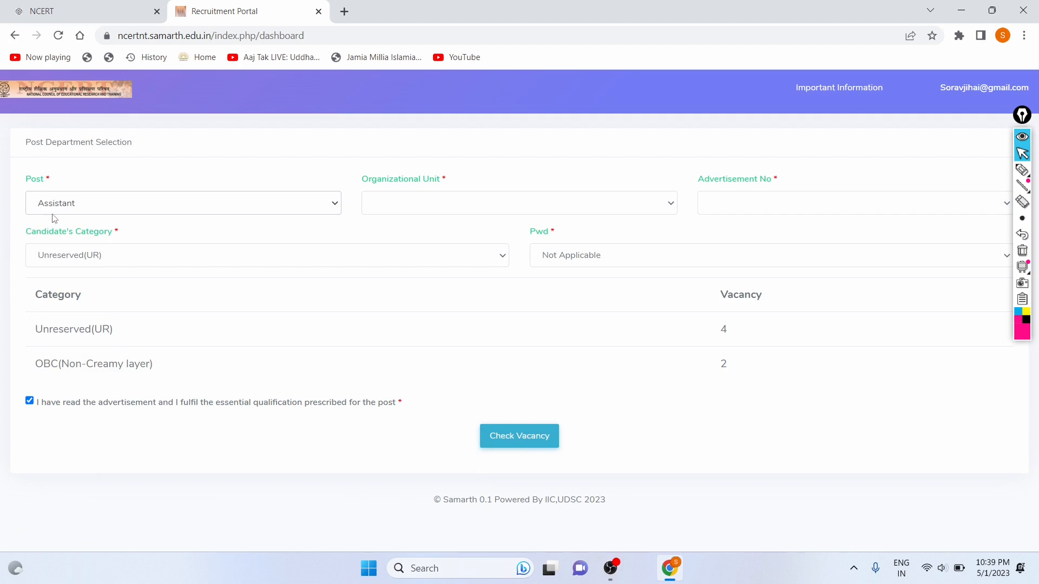
Pick Unreserved(UR), NCERT AND ITS CONSTITUTES UNITS, and advertisement F. No. 11-4/2019-20/E-III(R-II)/Rect.(D).
{"action": "left_click", "coordinate": [123, 253]}
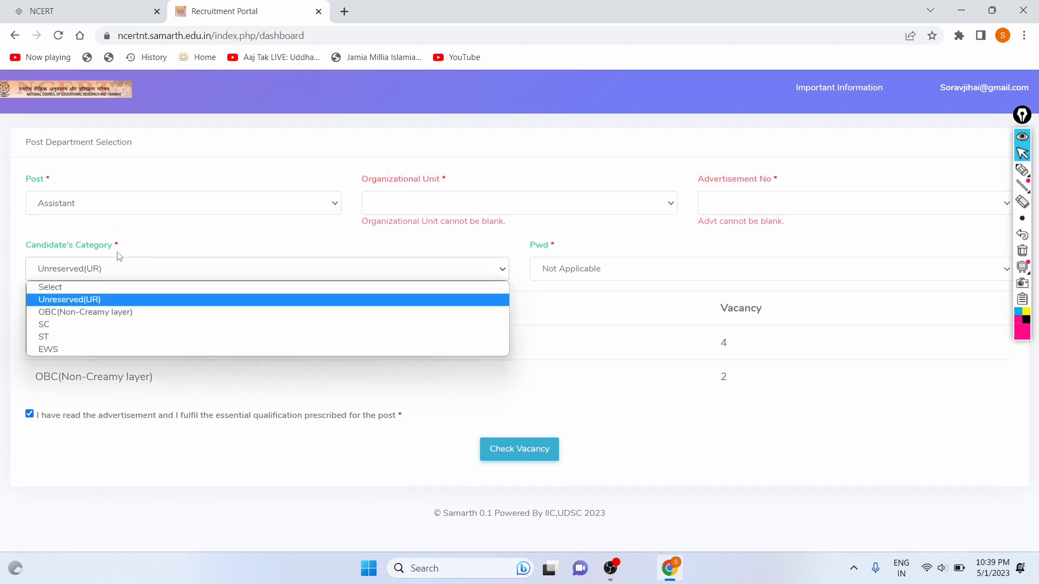
{"action": "left_click", "coordinate": [104, 301]}
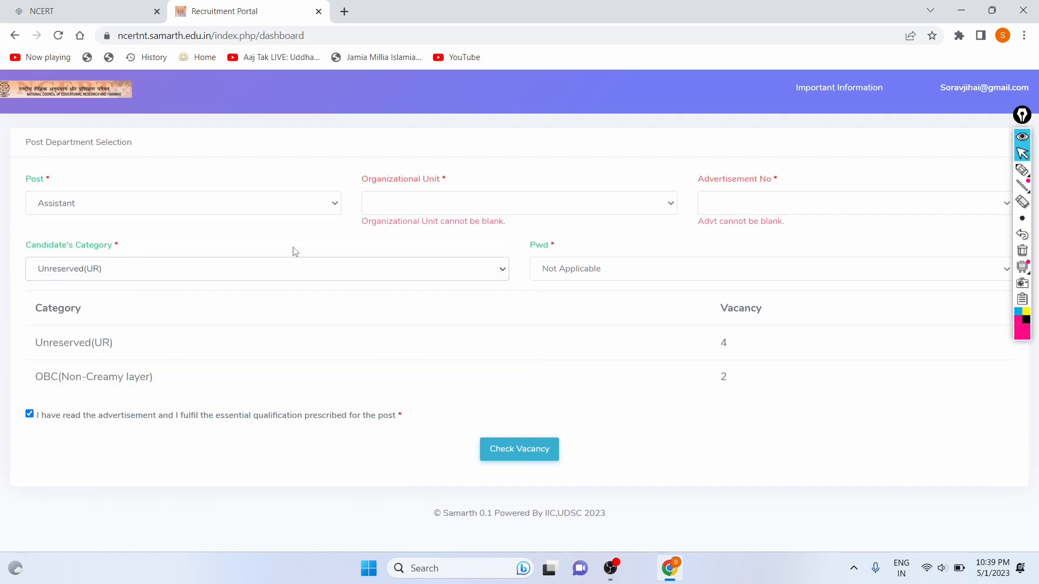
{"action": "left_click", "coordinate": [388, 208]}
{"action": "left_click", "coordinate": [381, 232]}
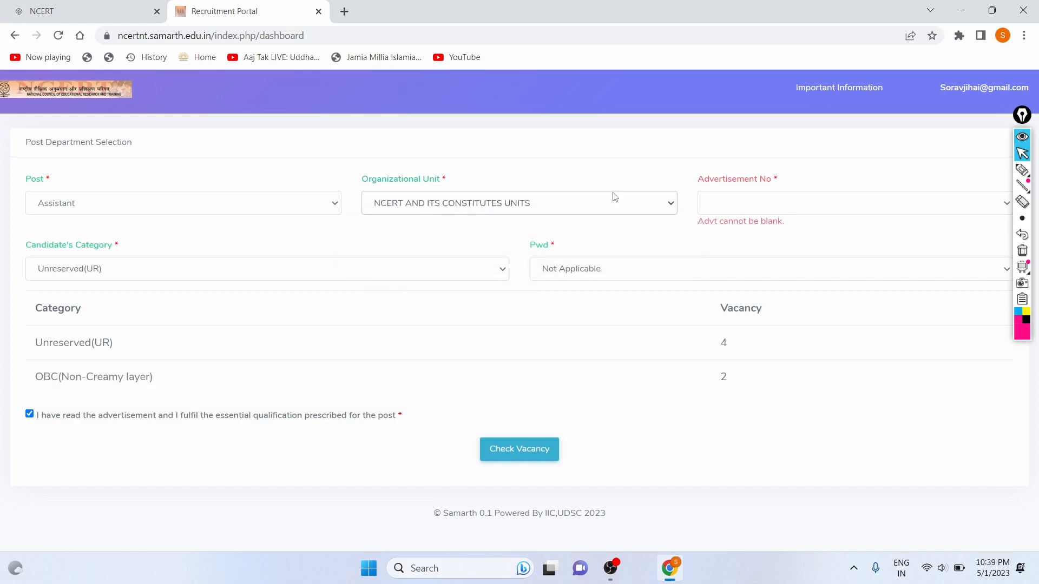
{"action": "left_click", "coordinate": [757, 202]}
{"action": "left_click", "coordinate": [752, 231]}
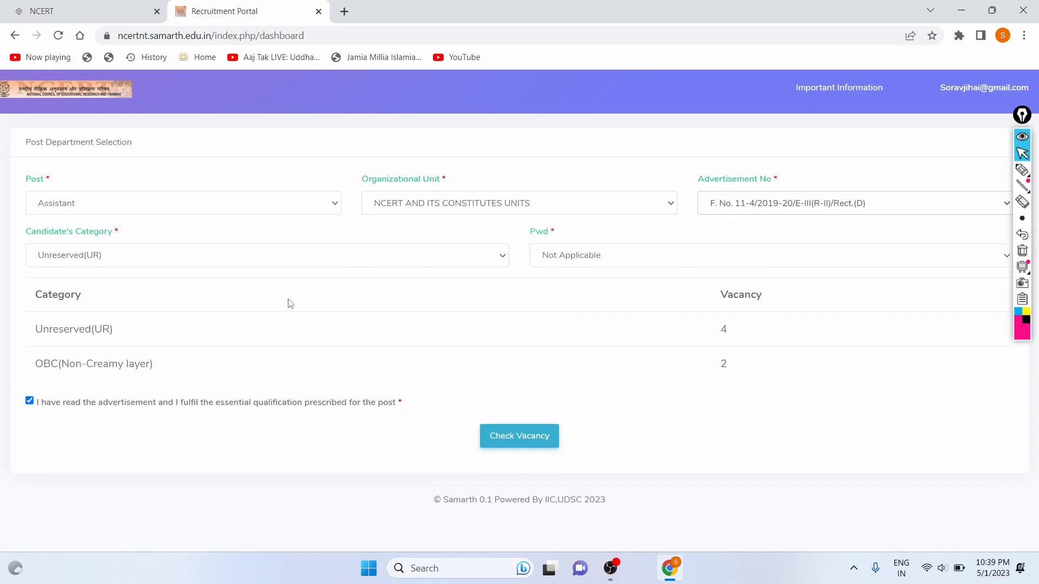
Confirm Unreserved(UR) and Pwd Not Applicable, then check vacancies for Assistant.
{"action": "left_click", "coordinate": [555, 262]}
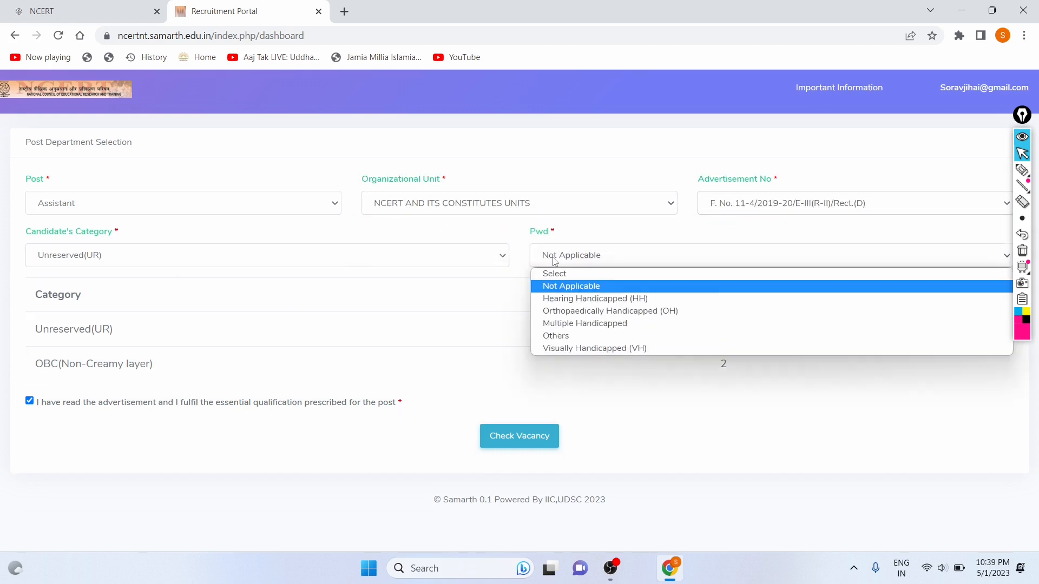
{"action": "left_click", "coordinate": [447, 254]}
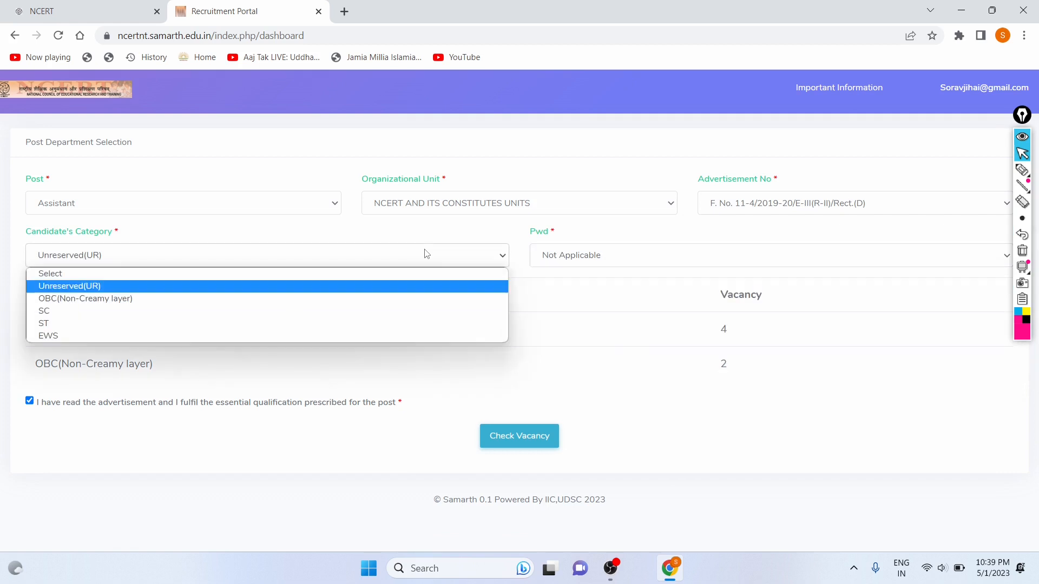
{"action": "left_click", "coordinate": [375, 285]}
{"action": "left_click", "coordinate": [608, 259]}
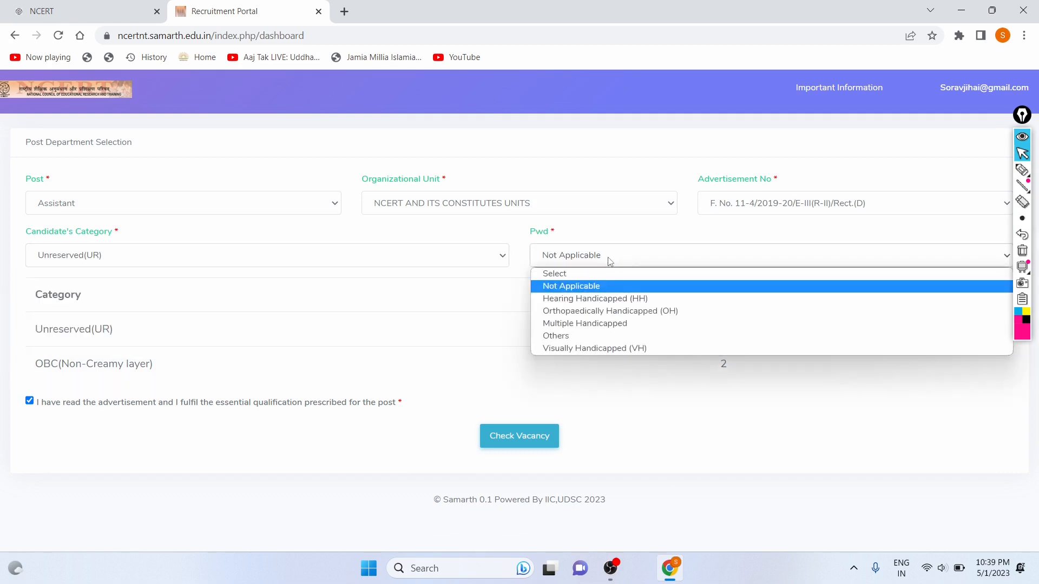
{"action": "left_click", "coordinate": [598, 287]}
{"action": "left_click", "coordinate": [523, 437]}
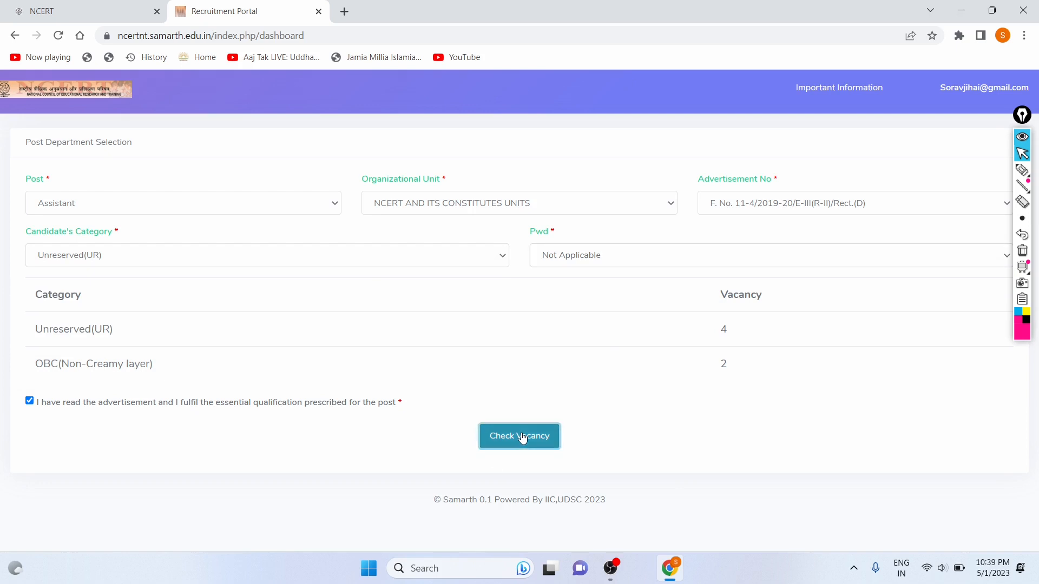
Mark the Assistant vacancy counts and the UR, OBC, SC and ST categories with the screen pen.
{"action": "scroll", "coordinate": [515, 329], "scroll_direction": "down", "scroll_amount": 2}
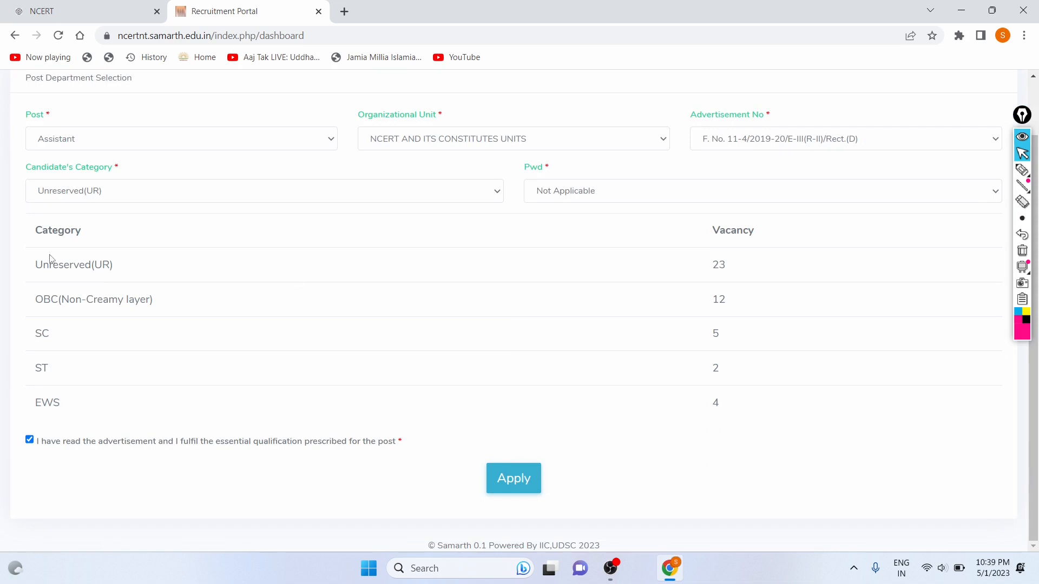
{"action": "left_click", "coordinate": [1022, 170]}
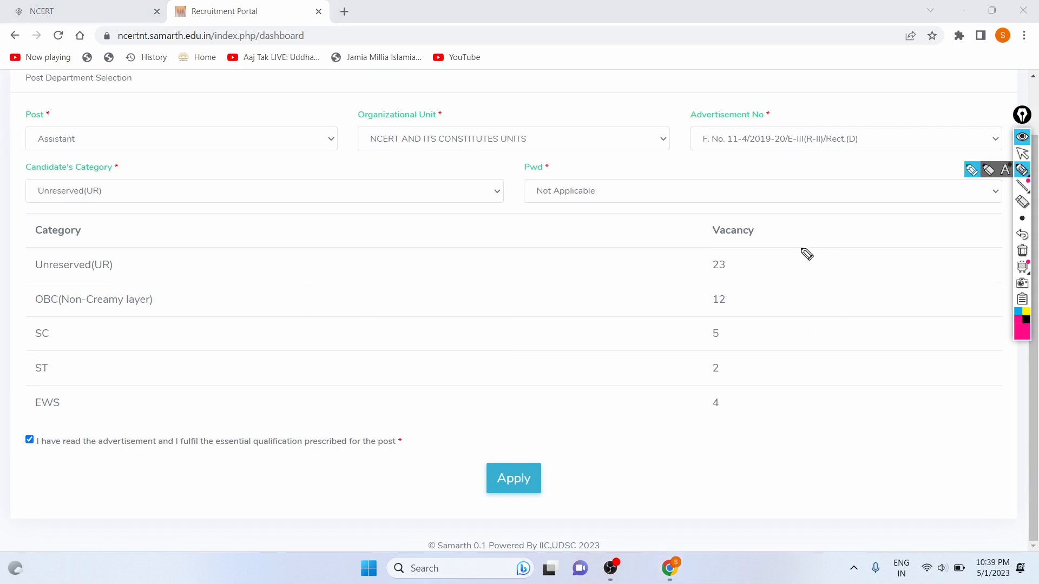
{"action": "mouse_move", "coordinate": [752, 257]}
{"action": "left_mouse_down"}
{"action": "mouse_move", "coordinate": [737, 385]}
{"action": "mouse_move", "coordinate": [693, 384]}
{"action": "left_mouse_up"}
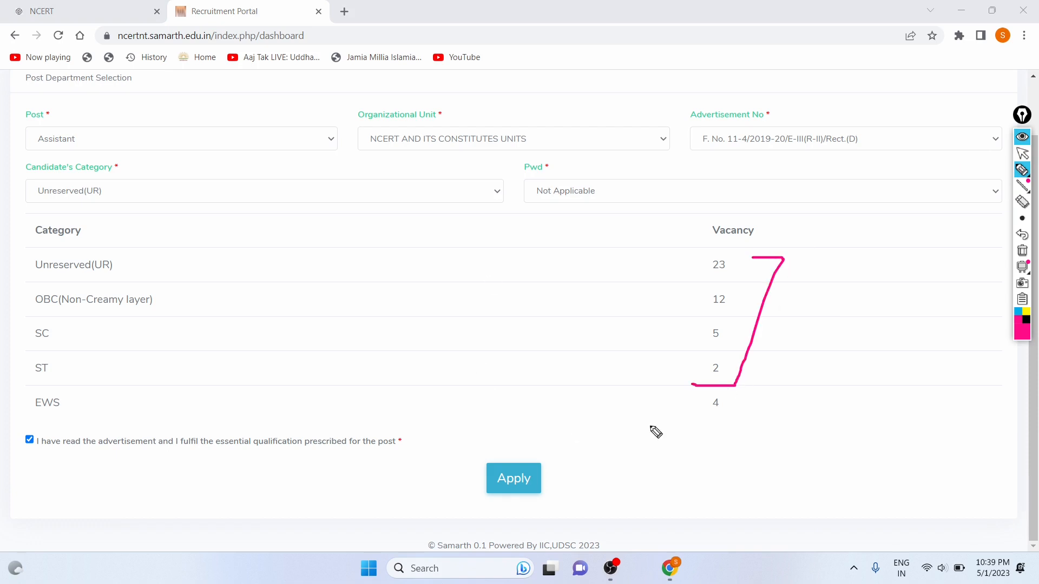
{"action": "left_click_drag", "start_coordinate": [117, 262], "coordinate": [275, 236]}
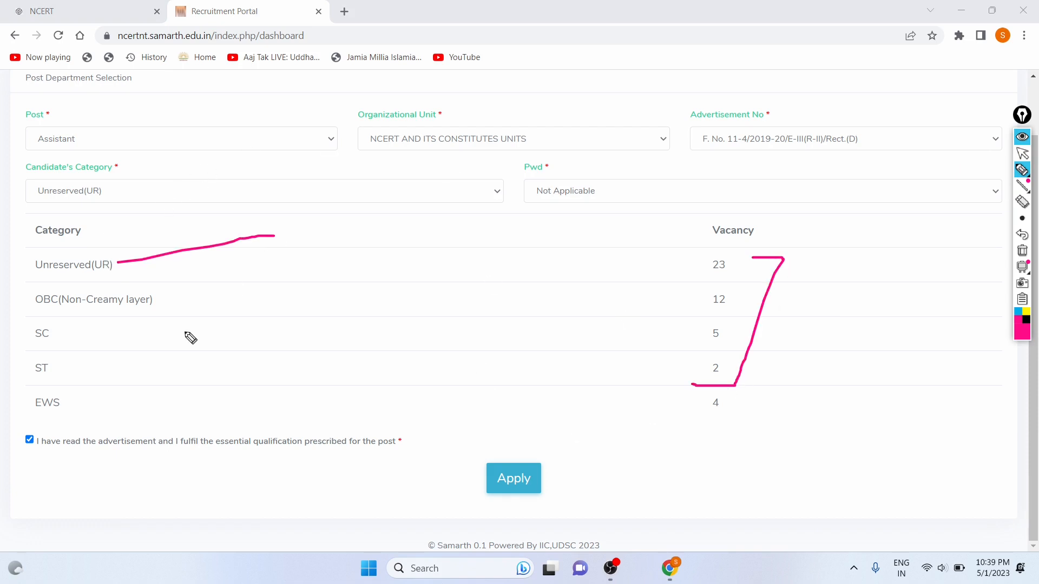
{"action": "left_click_drag", "start_coordinate": [164, 312], "coordinate": [232, 300]}
{"action": "left_click_drag", "start_coordinate": [58, 327], "coordinate": [85, 321]}
{"action": "left_click_drag", "start_coordinate": [62, 368], "coordinate": [181, 336]}
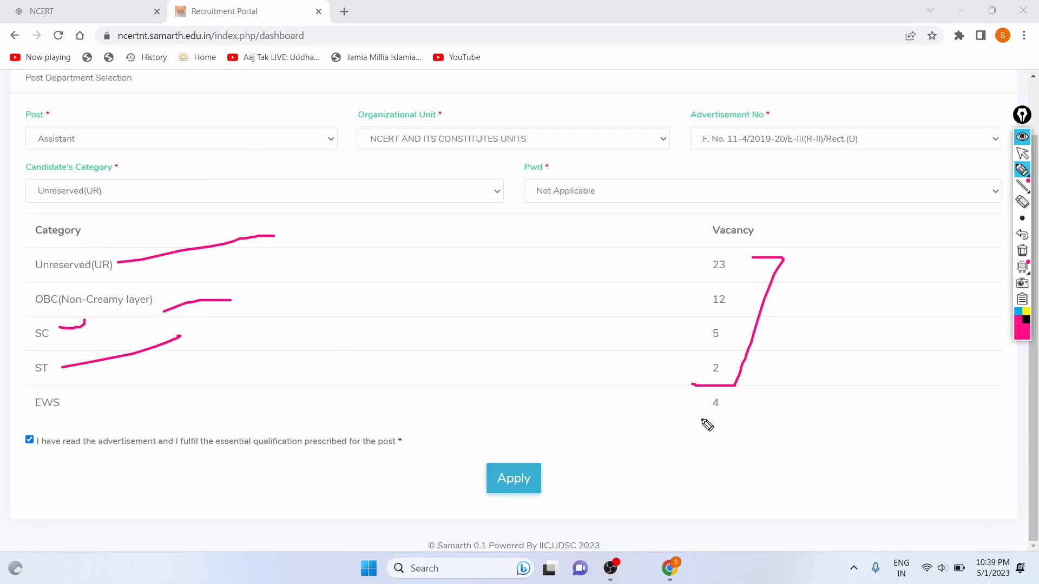
Erase the annotations and apply for the Assistant post.
{"action": "left_click", "coordinate": [1022, 234]}
{"action": "left_click", "coordinate": [1023, 235]}
{"action": "left_click", "coordinate": [1023, 234]}
{"action": "left_click", "coordinate": [1022, 234]}
{"action": "left_click", "coordinate": [1022, 234]}
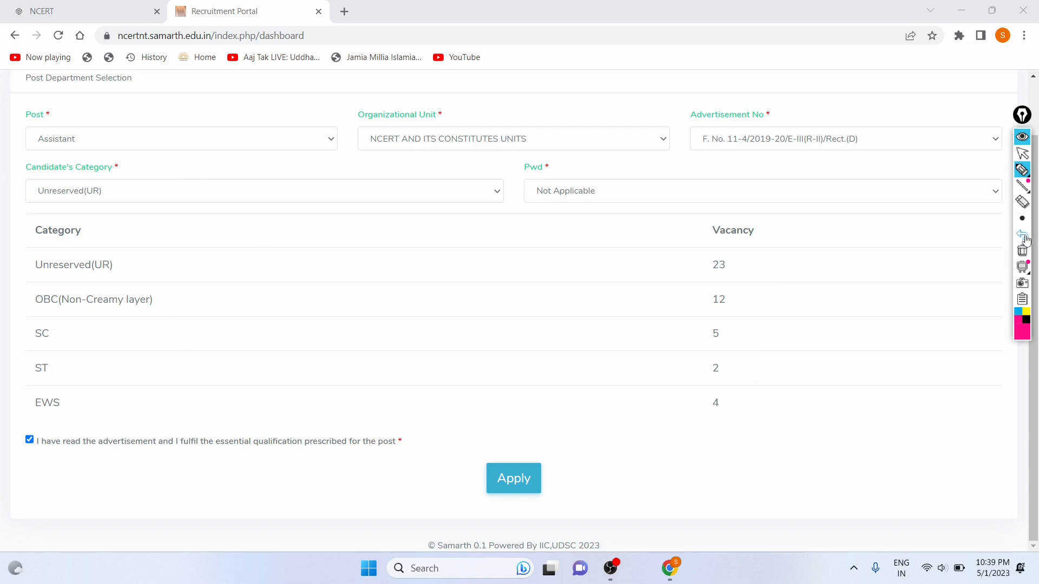
{"action": "left_click", "coordinate": [1022, 153]}
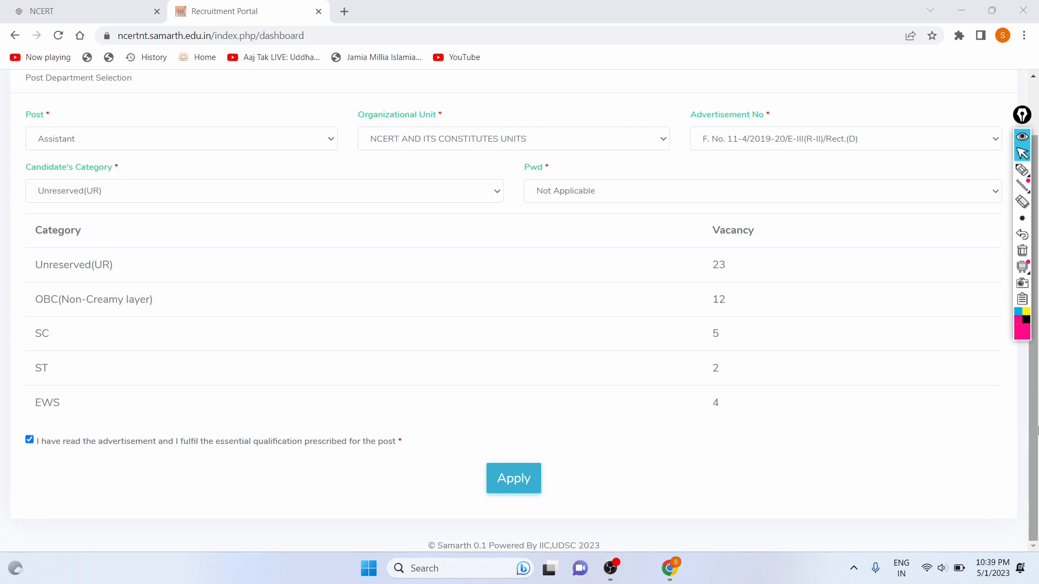
{"action": "left_click", "coordinate": [524, 479]}
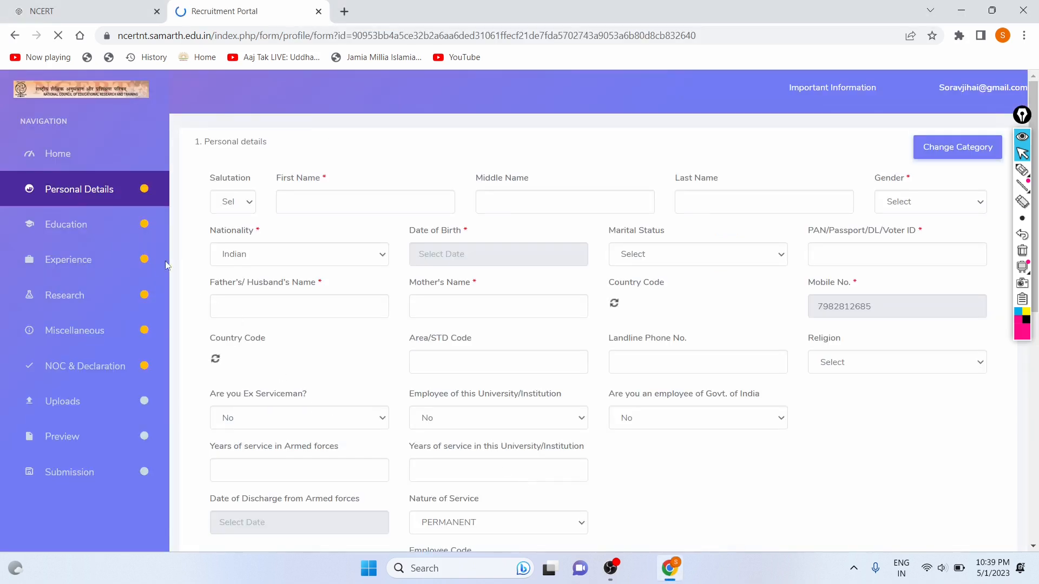
Highlight the Personal details heading and mark the Education, Experience and Research sections.
{"action": "left_click_drag", "start_coordinate": [205, 146], "coordinate": [295, 166]}
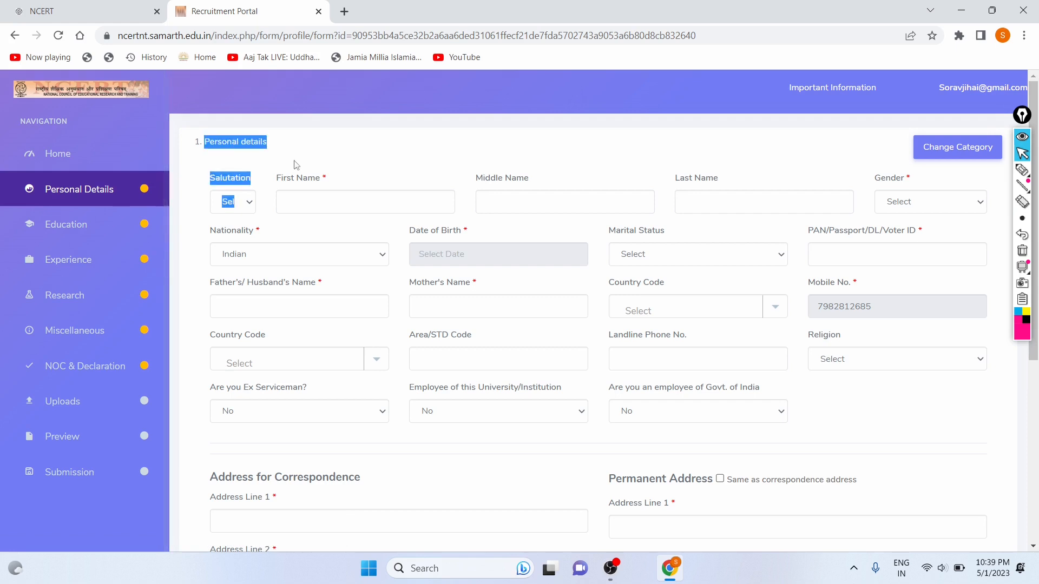
{"action": "left_click", "coordinate": [368, 220]}
{"action": "scroll", "coordinate": [368, 220], "scroll_direction": "down", "scroll_amount": 1}
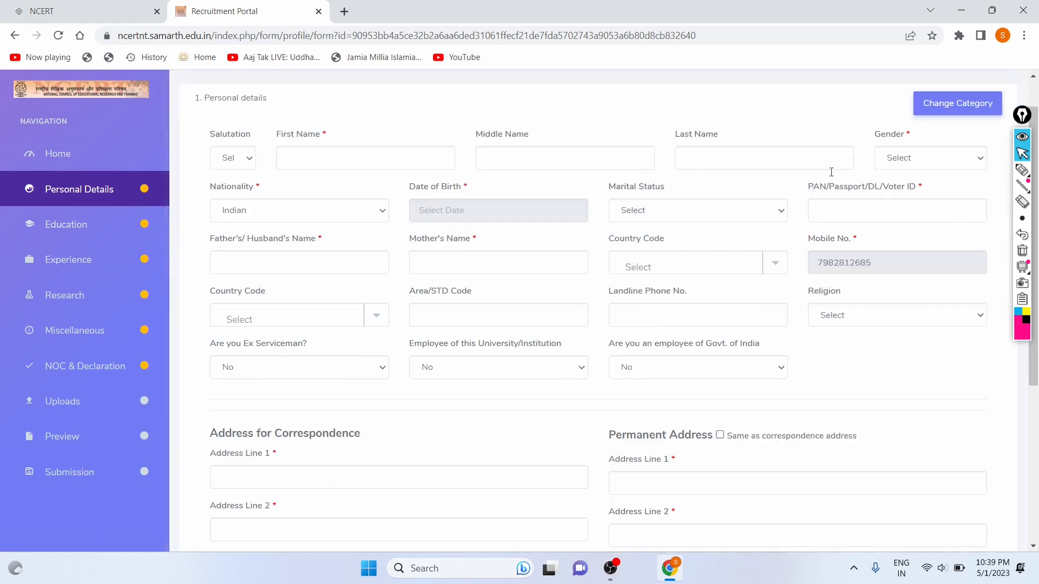
{"action": "left_click", "coordinate": [1022, 169]}
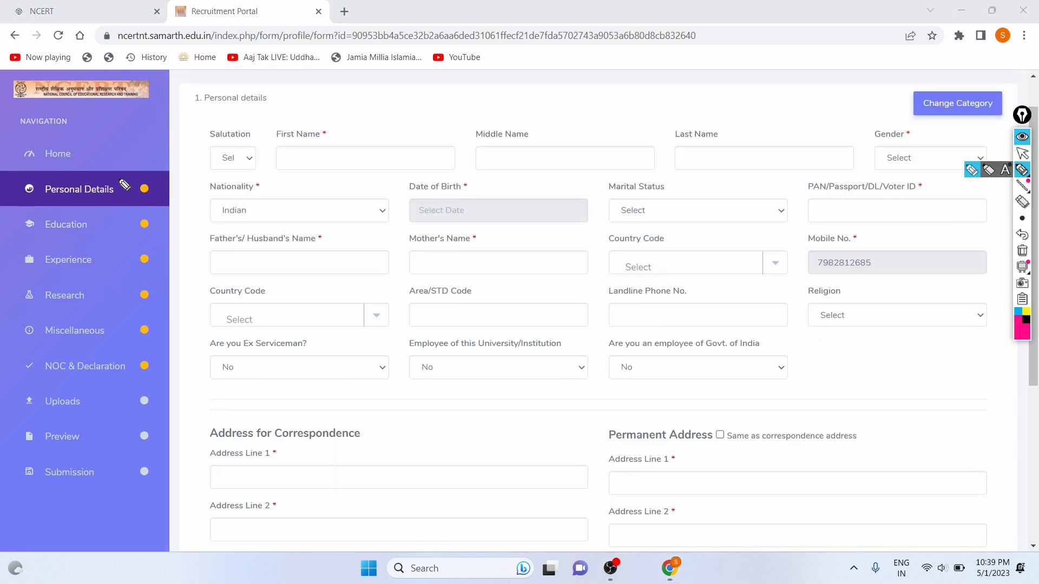
{"action": "left_click_drag", "start_coordinate": [120, 184], "coordinate": [223, 154]}
{"action": "left_click_drag", "start_coordinate": [111, 219], "coordinate": [148, 214]}
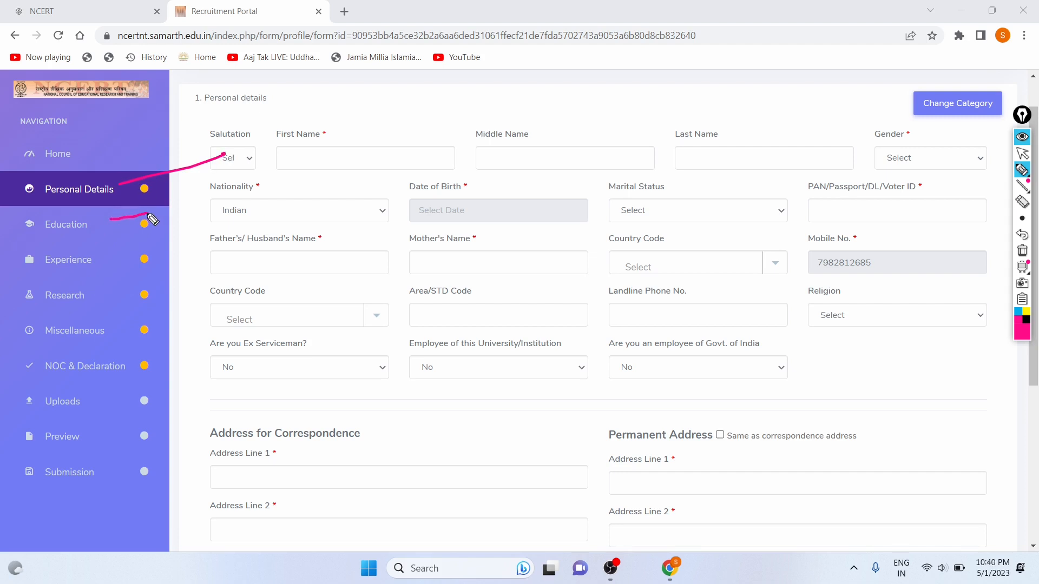
{"action": "left_click_drag", "start_coordinate": [100, 260], "coordinate": [127, 257]}
{"action": "left_click_drag", "start_coordinate": [101, 297], "coordinate": [121, 296]}
Mark the Miscellaneous, NOC & Declaration, Uploads, Preview and Submission sections, then erase all marks.
{"action": "left_click_drag", "start_coordinate": [116, 343], "coordinate": [134, 334]}
{"action": "left_click_drag", "start_coordinate": [124, 380], "coordinate": [142, 368]}
{"action": "left_click", "coordinate": [96, 402]}
{"action": "left_click_drag", "start_coordinate": [98, 404], "coordinate": [161, 395]}
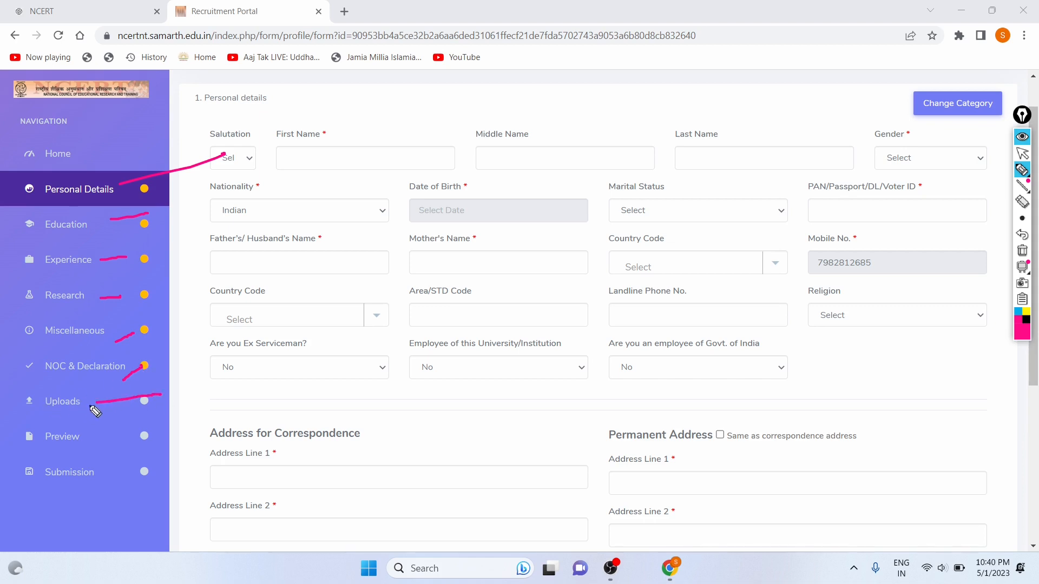
{"action": "left_click_drag", "start_coordinate": [64, 416], "coordinate": [23, 409]}
{"action": "left_click_drag", "start_coordinate": [85, 449], "coordinate": [226, 433]}
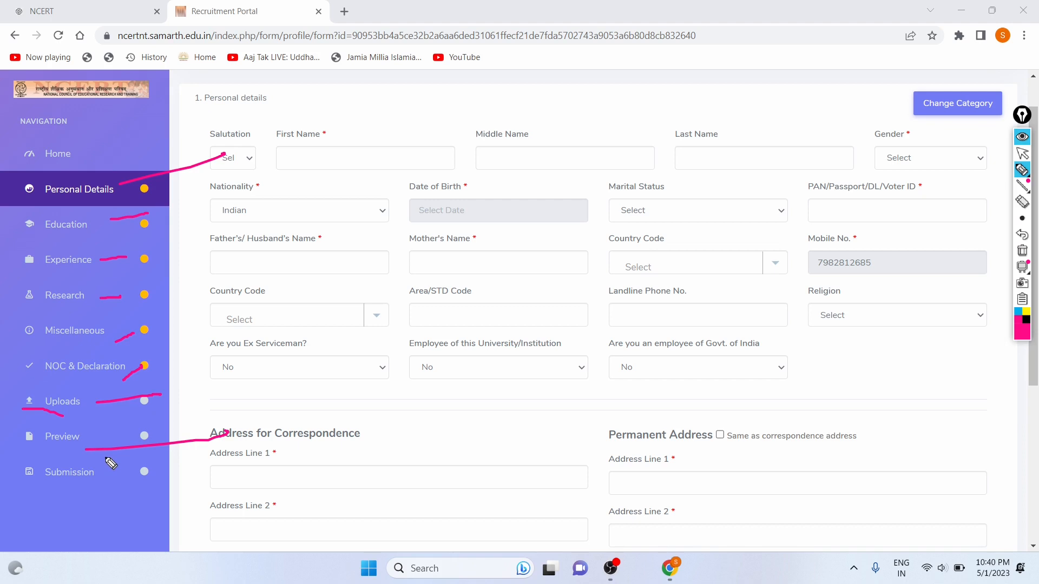
{"action": "left_click_drag", "start_coordinate": [74, 487], "coordinate": [121, 469]}
{"action": "left_click", "coordinate": [1022, 235]}
{"action": "left_click", "coordinate": [1022, 235]}
{"action": "left_click", "coordinate": [1022, 235]}
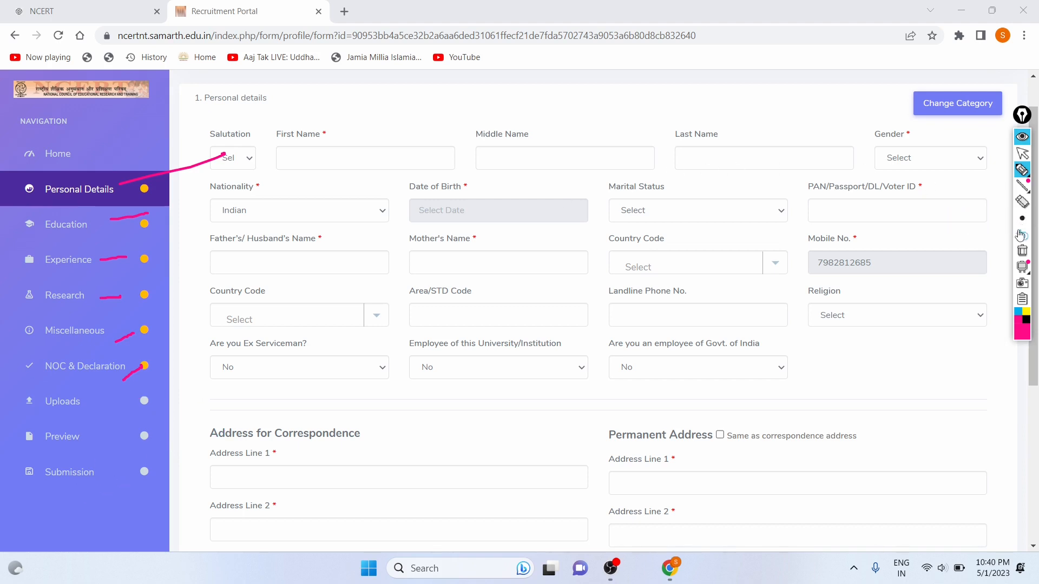
{"action": "left_click", "coordinate": [1020, 235]}
{"action": "left_click", "coordinate": [1019, 234]}
{"action": "left_click", "coordinate": [1019, 235]}
{"action": "left_click", "coordinate": [1020, 235]}
{"action": "left_click", "coordinate": [1020, 235]}
{"action": "left_click", "coordinate": [1019, 235]}
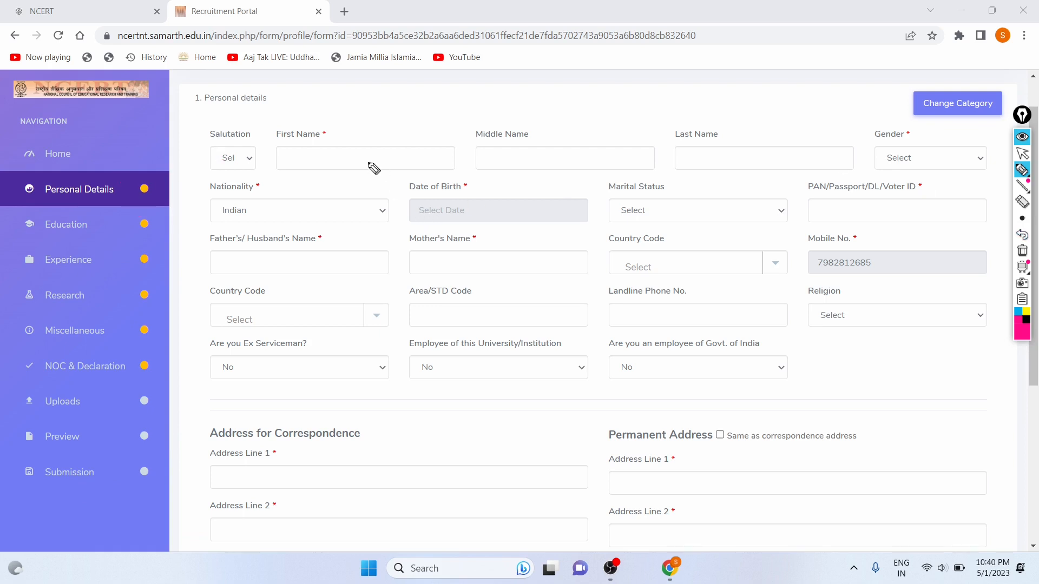
Annotate the name, nationality, father's name, marital status and phone-code fields with pen marks.
{"action": "mouse_move", "coordinate": [329, 161]}
{"action": "left_mouse_down"}
{"action": "mouse_move", "coordinate": [373, 160]}
{"action": "mouse_move", "coordinate": [319, 139]}
{"action": "mouse_move", "coordinate": [335, 147]}
{"action": "left_mouse_up"}
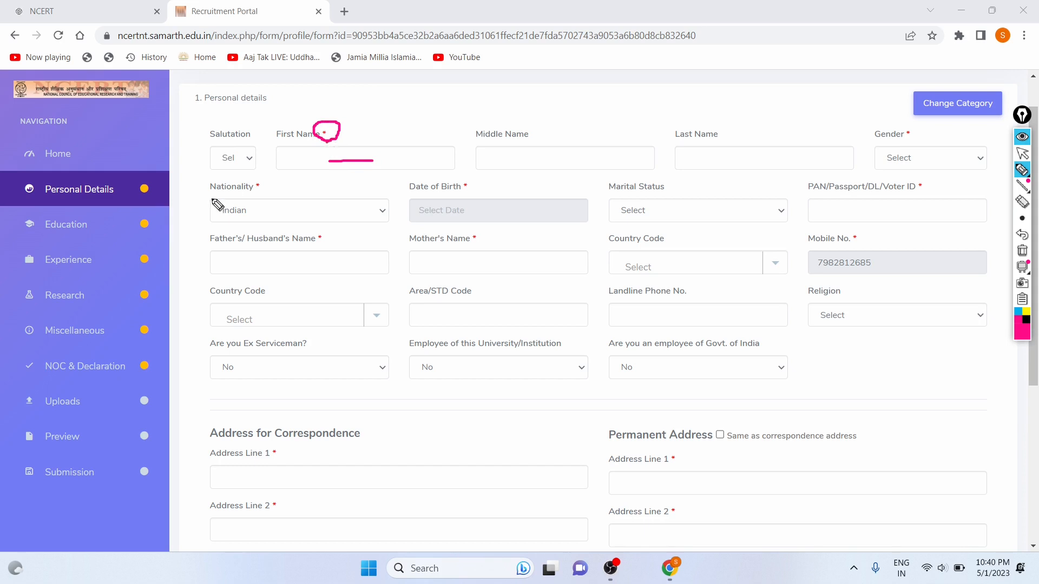
{"action": "mouse_move", "coordinate": [261, 196]}
{"action": "left_mouse_down"}
{"action": "mouse_move", "coordinate": [279, 187]}
{"action": "mouse_move", "coordinate": [260, 197]}
{"action": "left_mouse_up"}
{"action": "mouse_move", "coordinate": [306, 225]}
{"action": "left_mouse_down"}
{"action": "mouse_move", "coordinate": [332, 244]}
{"action": "mouse_move", "coordinate": [306, 226]}
{"action": "left_mouse_up"}
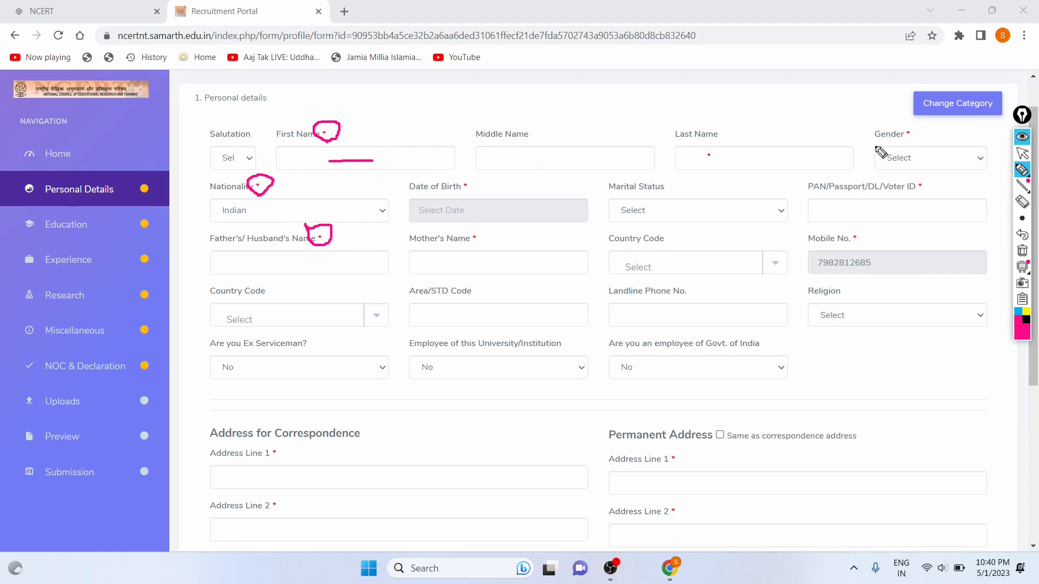
{"action": "left_click_drag", "start_coordinate": [885, 146], "coordinate": [708, 156]}
{"action": "left_click_drag", "start_coordinate": [520, 162], "coordinate": [546, 162]}
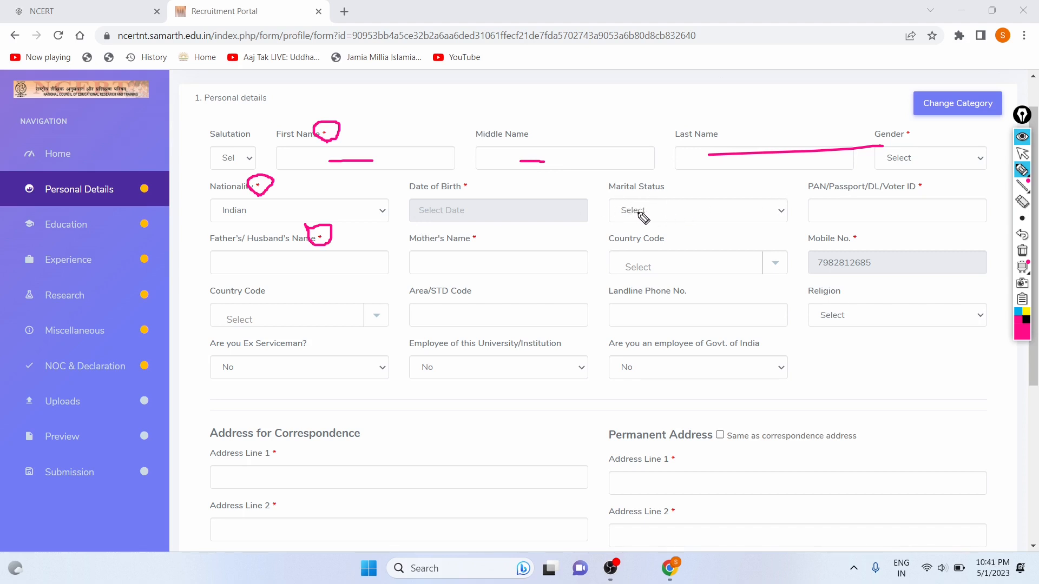
{"action": "mouse_move", "coordinate": [637, 212]}
{"action": "left_mouse_down"}
{"action": "mouse_move", "coordinate": [702, 208]}
{"action": "mouse_move", "coordinate": [686, 188]}
{"action": "left_mouse_up"}
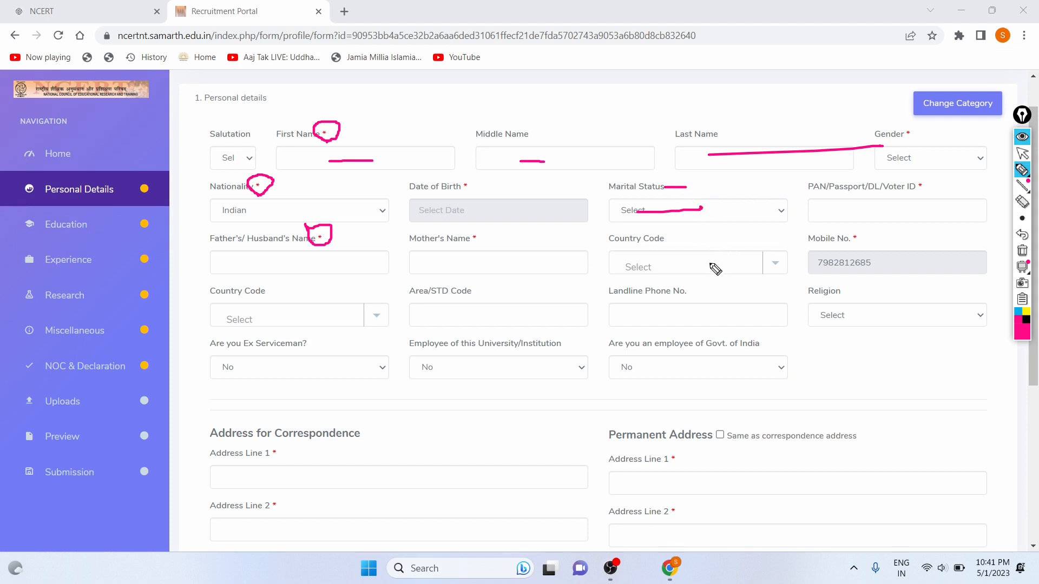
{"action": "left_click_drag", "start_coordinate": [709, 263], "coordinate": [745, 263]}
{"action": "left_click_drag", "start_coordinate": [438, 322], "coordinate": [503, 319]}
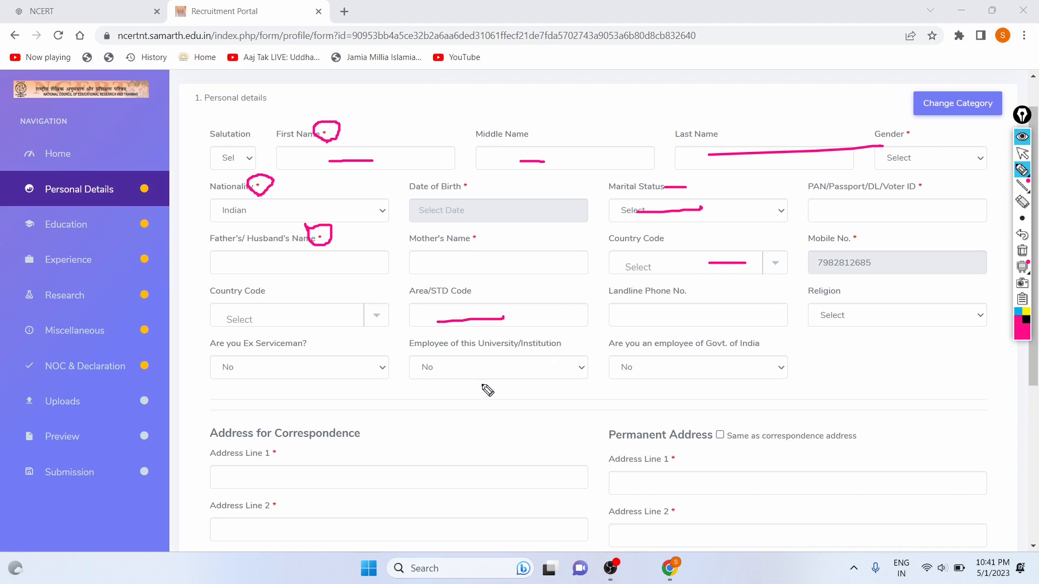
Undo the last three annotation marks and leave annotation mode.
{"action": "left_click", "coordinate": [1021, 237]}
{"action": "left_click", "coordinate": [1020, 237]}
{"action": "left_click", "coordinate": [1021, 238]}
{"action": "left_click", "coordinate": [1021, 237]}
{"action": "left_click", "coordinate": [1020, 237]}
{"action": "left_click", "coordinate": [1021, 237]}
{"action": "left_click", "coordinate": [1020, 237]}
{"action": "left_click", "coordinate": [1020, 237]}
{"action": "left_click", "coordinate": [1021, 237]}
{"action": "left_click", "coordinate": [1021, 237]}
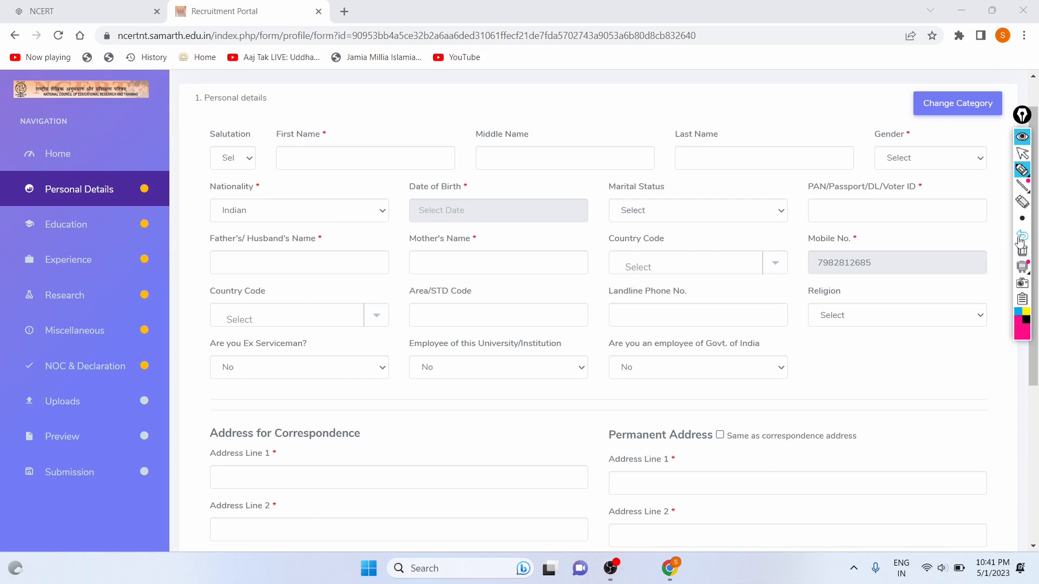
{"action": "left_click", "coordinate": [1023, 154]}
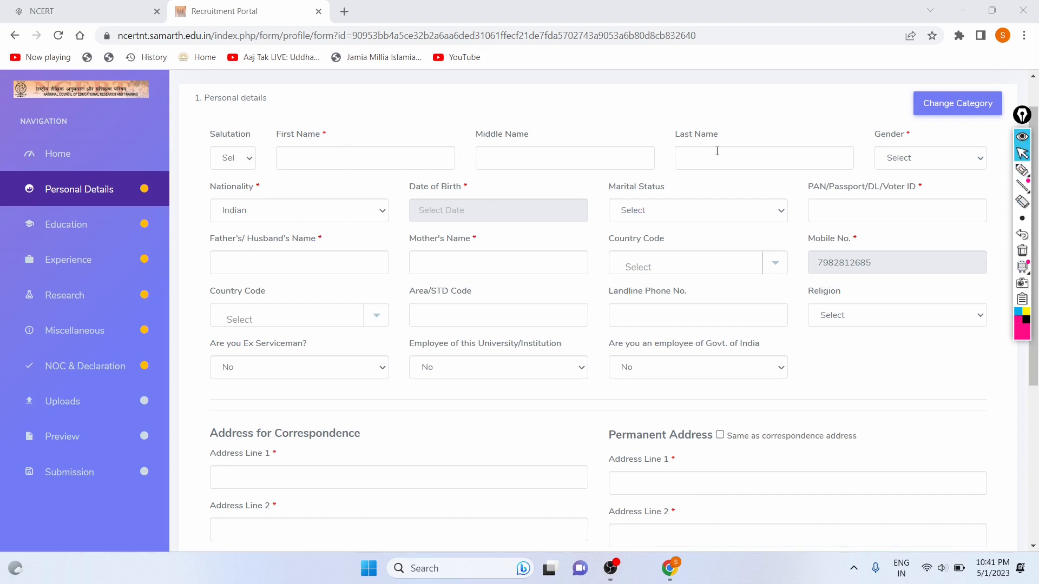
Set the salutation to Mr. and enter the applicant's first name.
{"action": "left_click", "coordinate": [285, 159]}
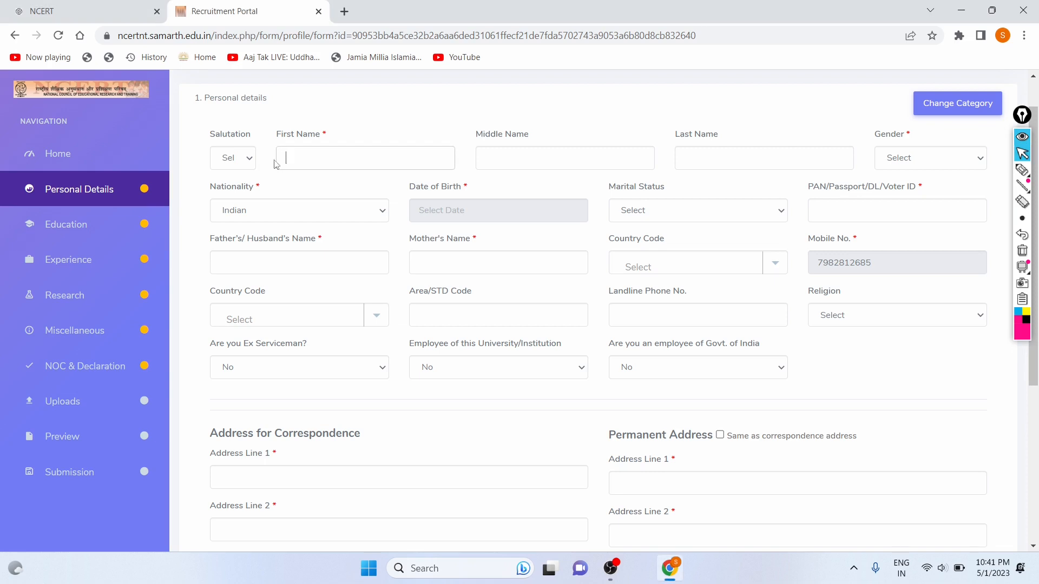
{"action": "left_click", "coordinate": [234, 164]}
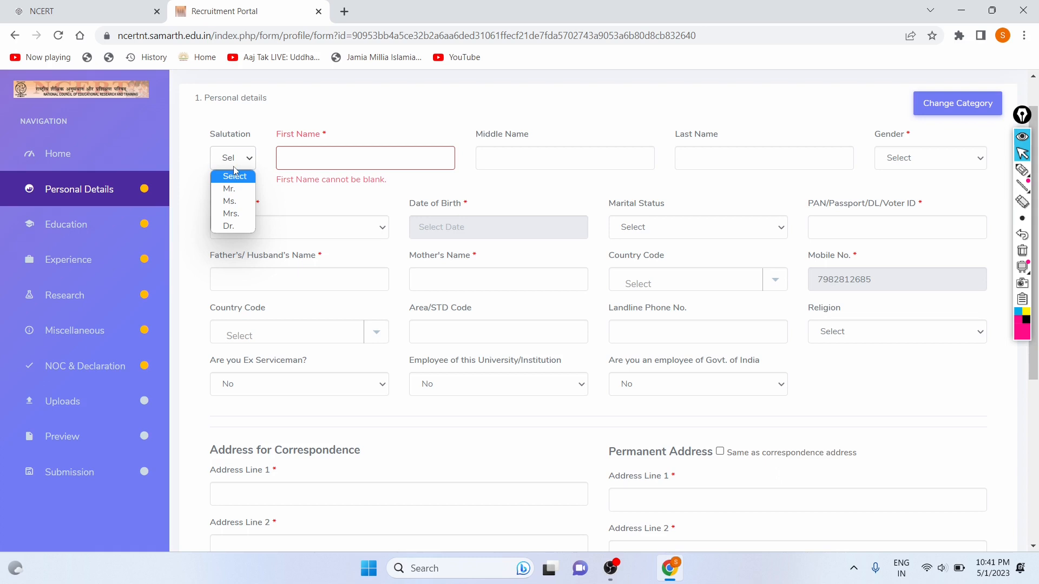
{"action": "left_click", "coordinate": [243, 194]}
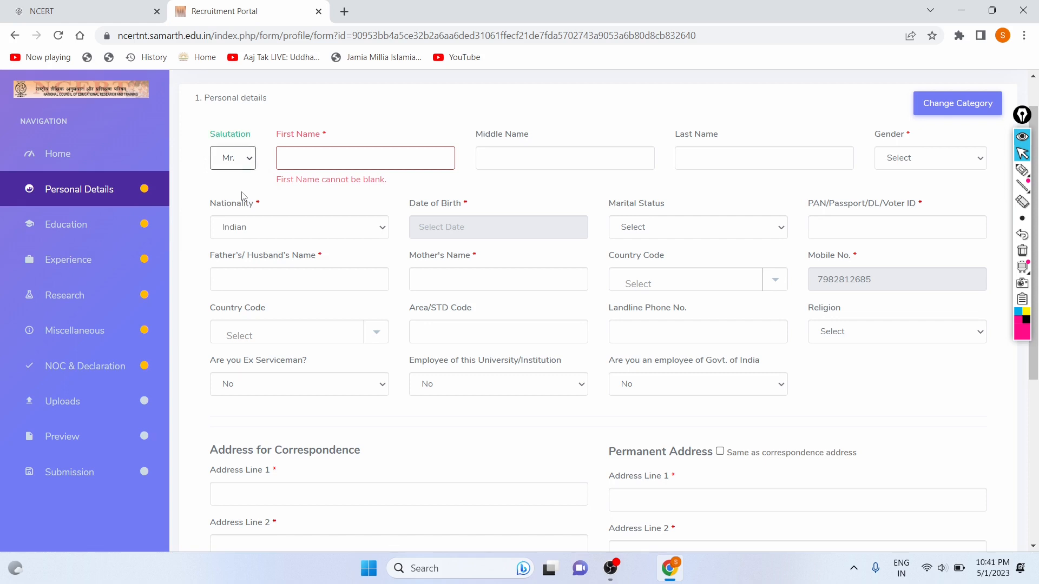
{"action": "left_click", "coordinate": [243, 160]}
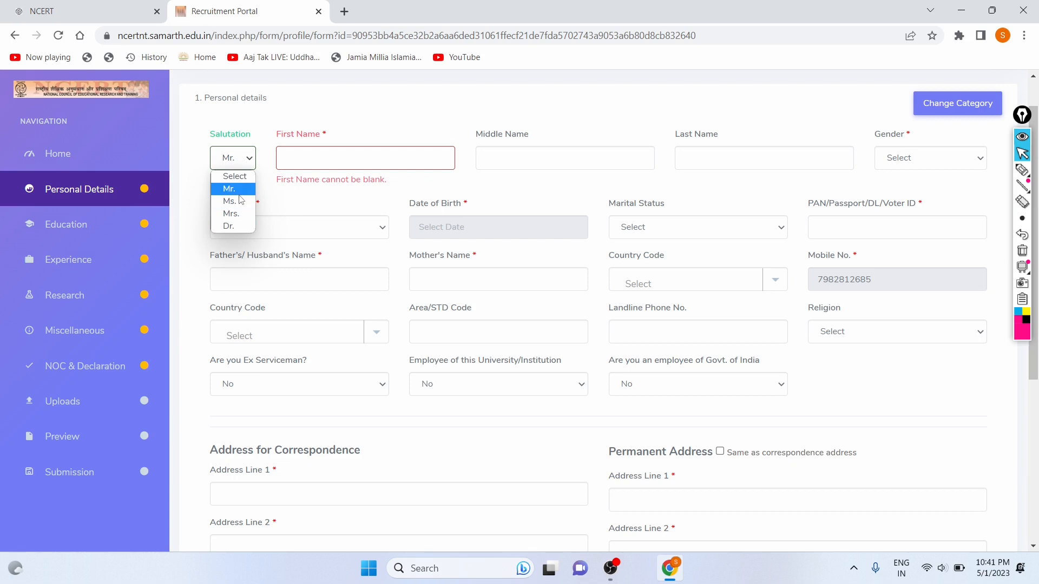
{"action": "left_click", "coordinate": [241, 193]}
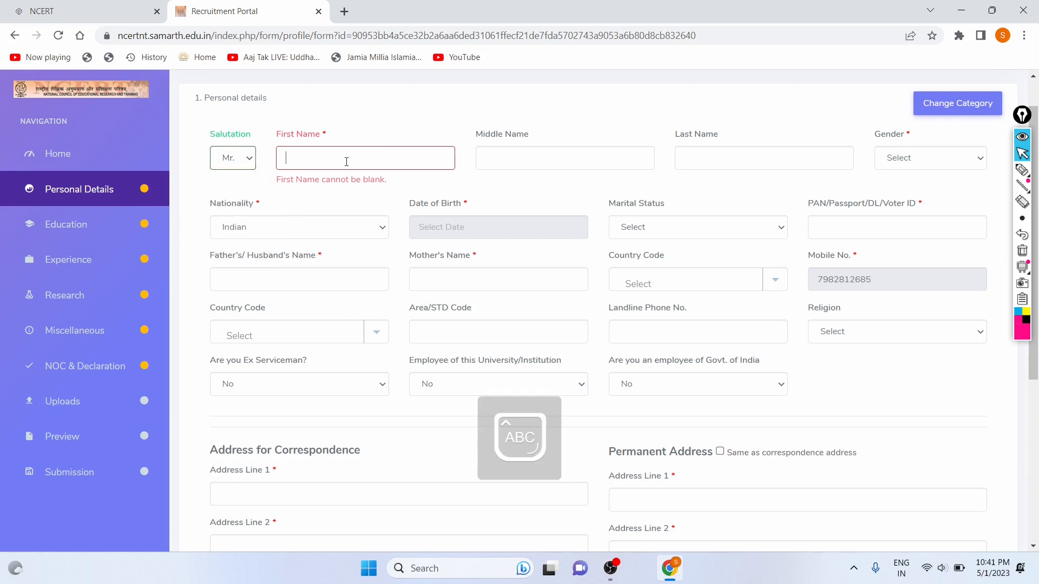
{"action": "type", "text": "Sorav"}
Set Gender to Male and keep Indian as the nationality.
{"action": "left_click", "coordinate": [921, 163]}
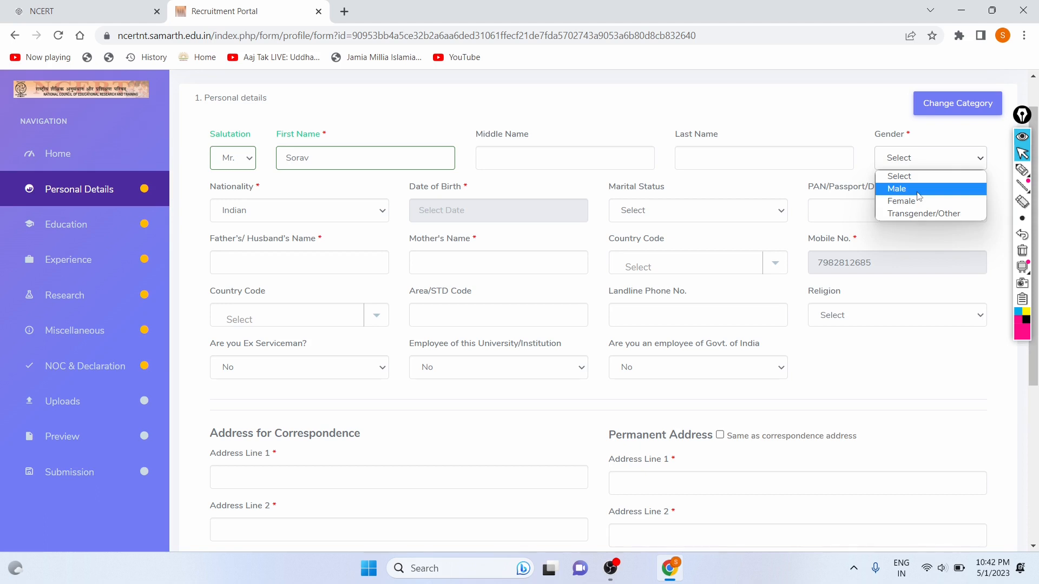
{"action": "left_click", "coordinate": [917, 193]}
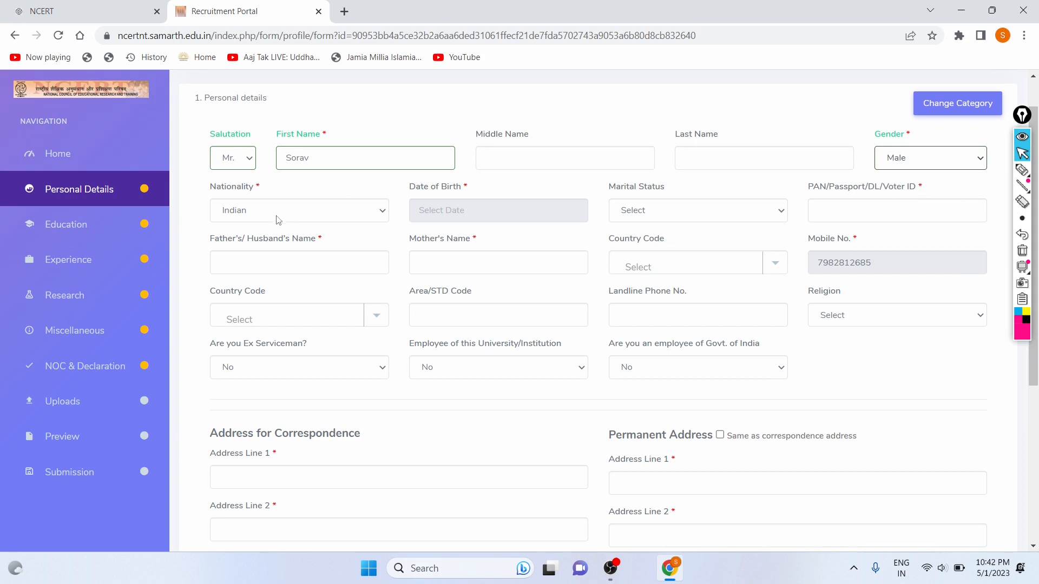
{"action": "left_click", "coordinate": [301, 212]}
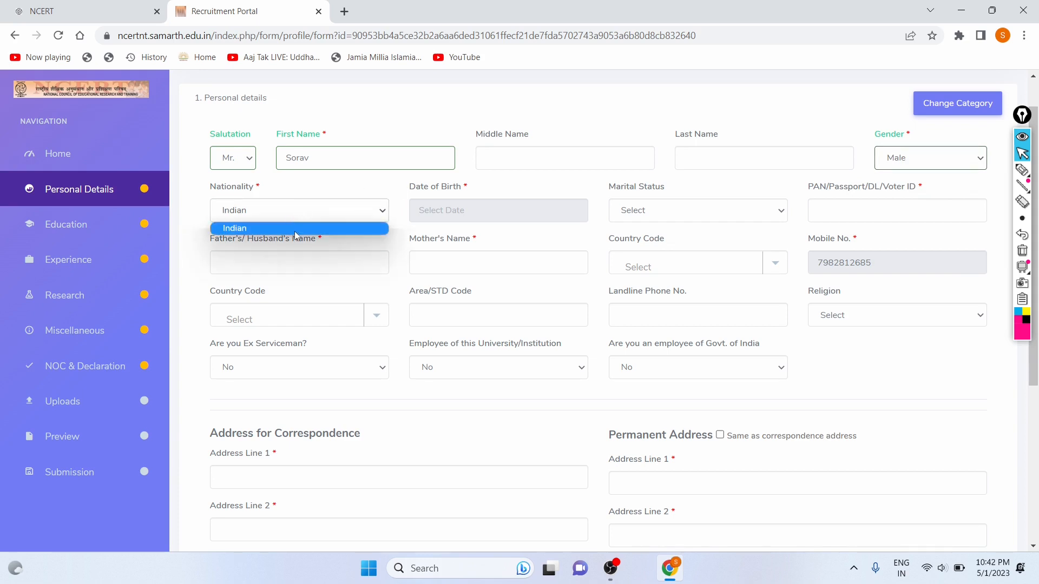
{"action": "left_click", "coordinate": [296, 236]}
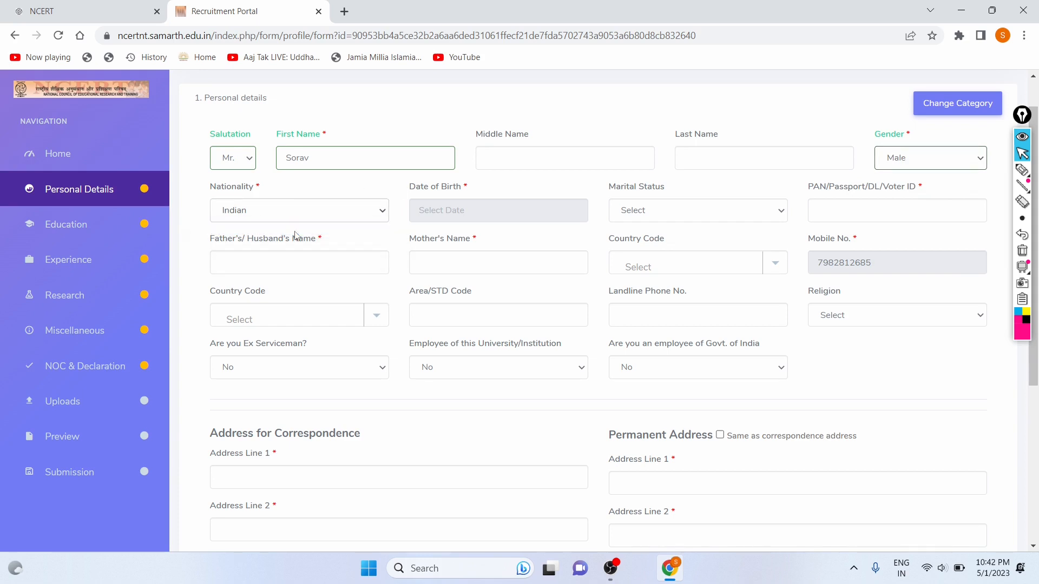
{"action": "left_click", "coordinate": [501, 206]}
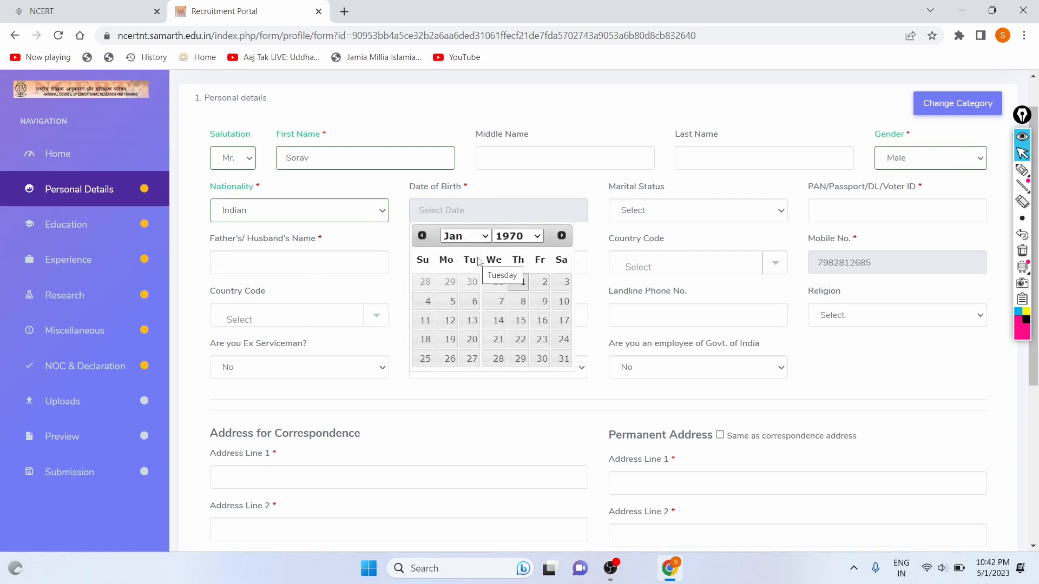
{"action": "left_click", "coordinate": [512, 238]}
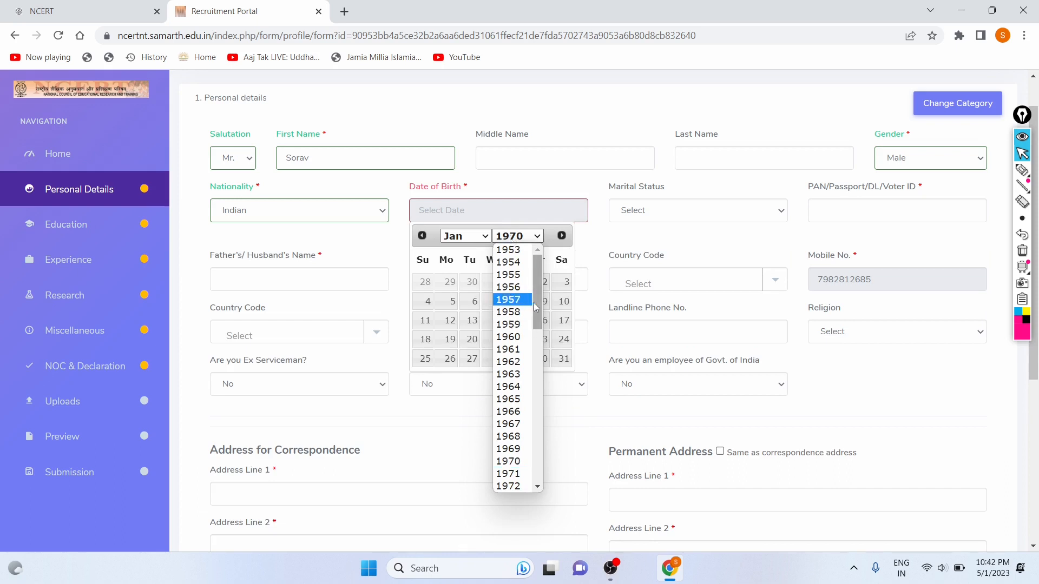
{"action": "scroll", "coordinate": [538, 346], "scroll_direction": "down", "scroll_amount": 3}
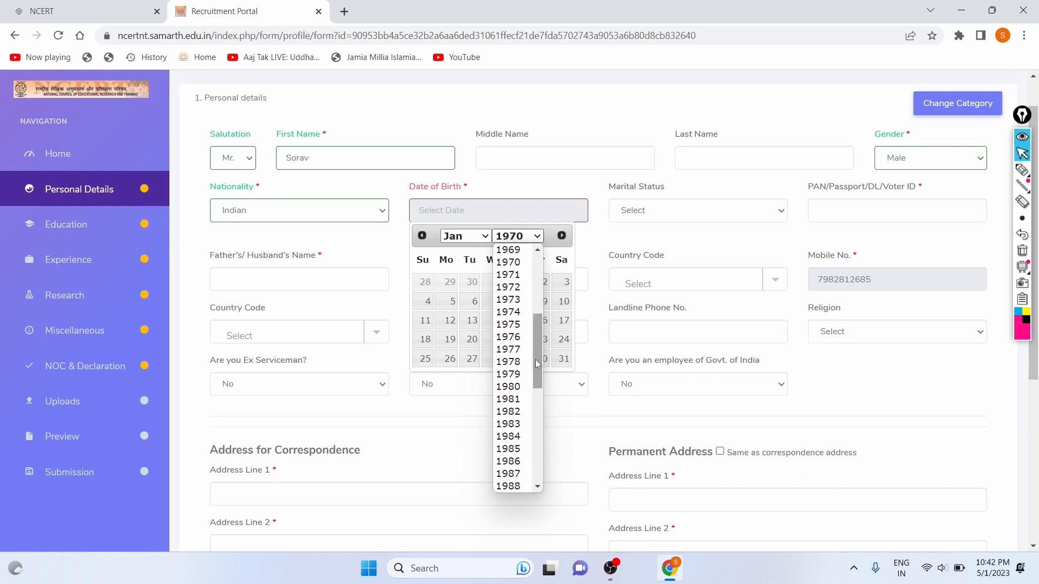
{"action": "scroll", "coordinate": [523, 352], "scroll_direction": "up", "scroll_amount": 3}
{"action": "scroll", "coordinate": [525, 299], "scroll_direction": "down", "scroll_amount": 10}
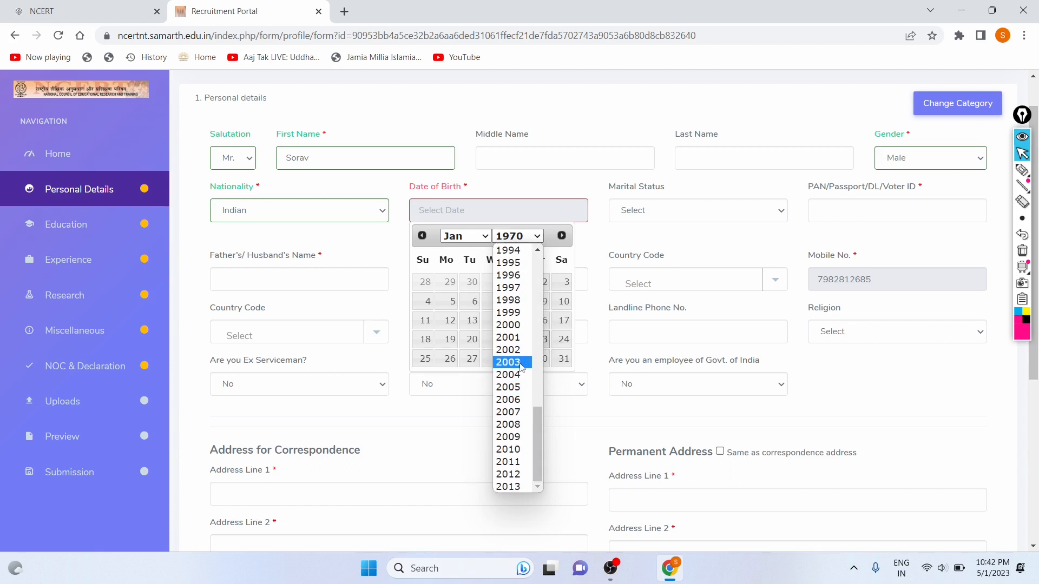
{"action": "left_click", "coordinate": [515, 337]}
{"action": "left_click", "coordinate": [467, 239]}
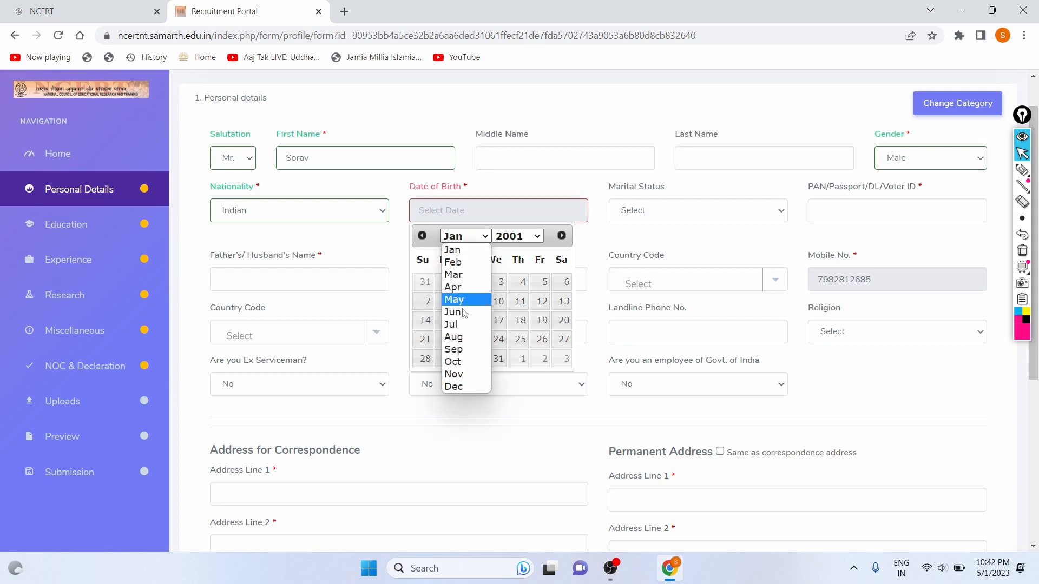
{"action": "left_click", "coordinate": [456, 362]}
{"action": "left_click", "coordinate": [421, 360]}
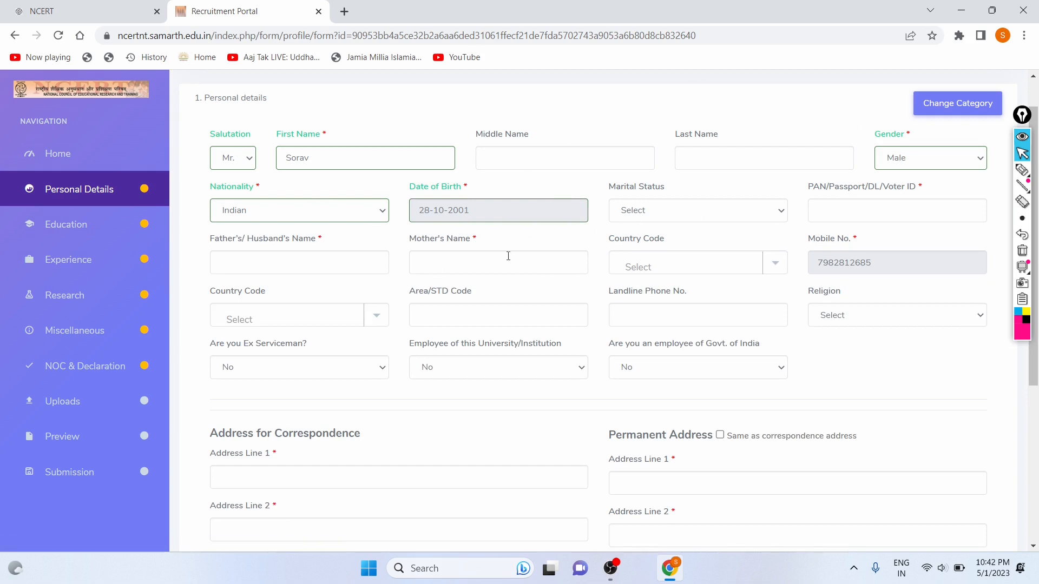
{"action": "scroll", "coordinate": [511, 255], "scroll_direction": "down", "scroll_amount": 4}
{"action": "scroll", "coordinate": [511, 255], "scroll_direction": "up", "scroll_amount": 4}
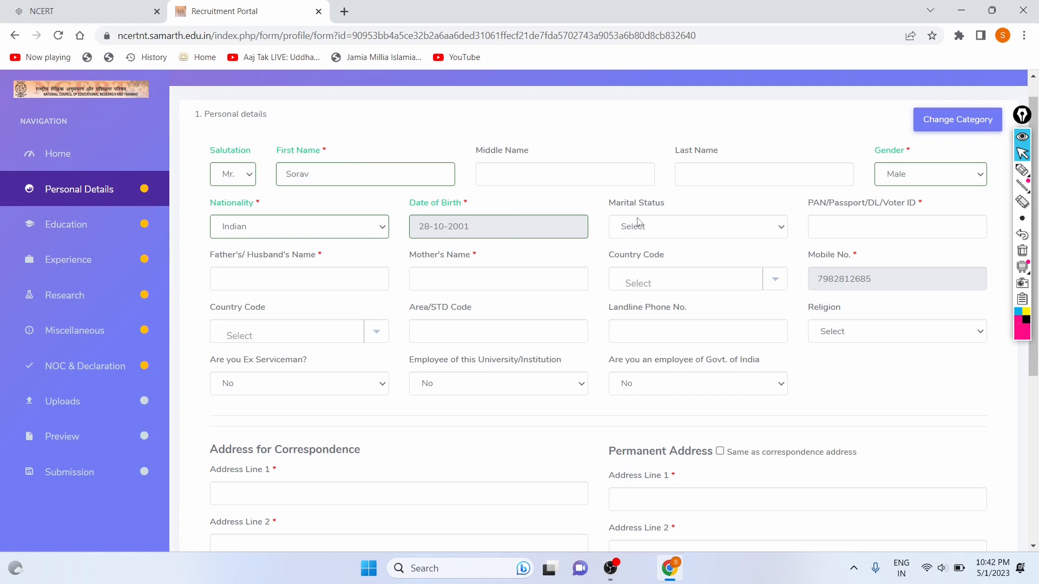
Set Marital Status to Single and enter the PAN/Passport/DL/Voter ID number.
{"action": "left_click", "coordinate": [706, 232]}
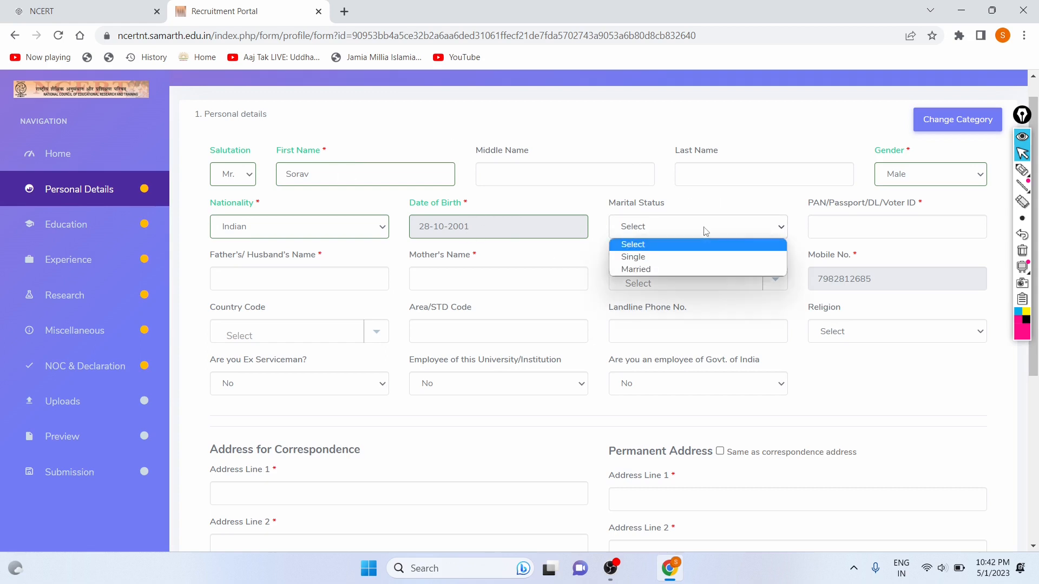
{"action": "left_click", "coordinate": [658, 260]}
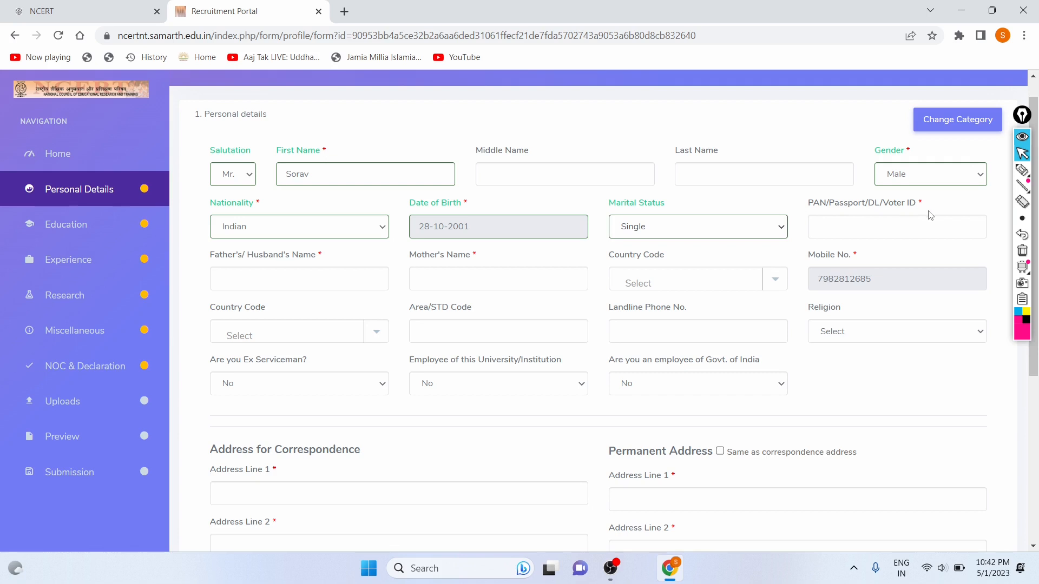
{"action": "left_click", "coordinate": [839, 224]}
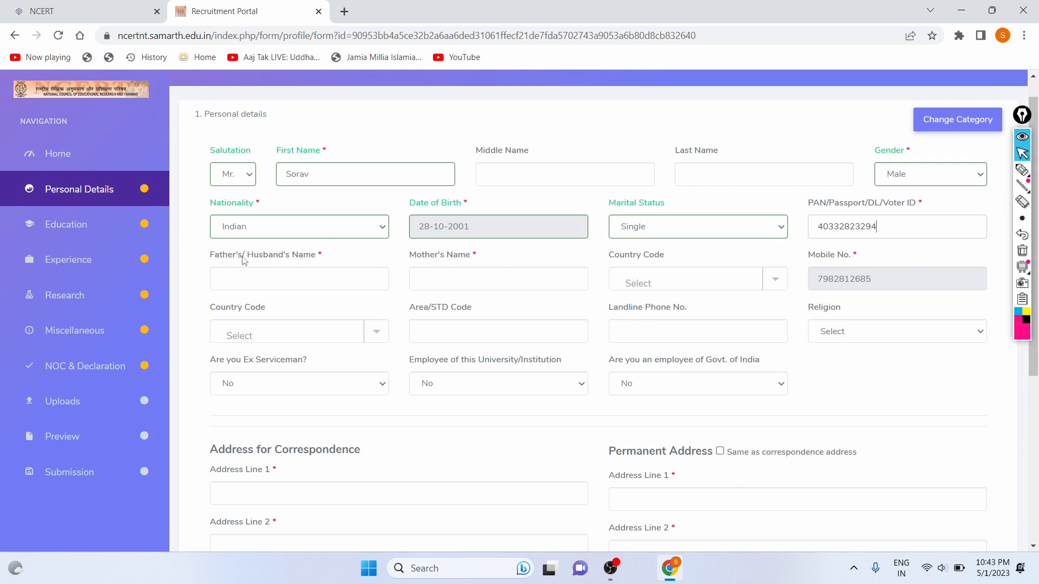
Fill in the Father's/Husband's Name and Mother's Name fields.
{"action": "left_click_drag", "start_coordinate": [217, 255], "coordinate": [317, 255]}
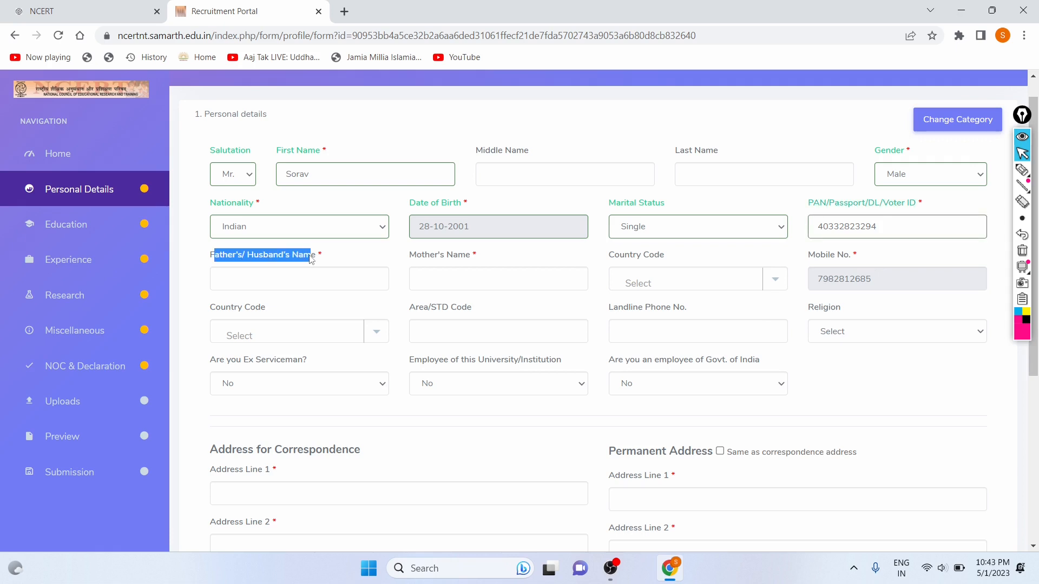
{"action": "left_click", "coordinate": [409, 256]}
{"action": "double_click", "coordinate": [409, 256]}
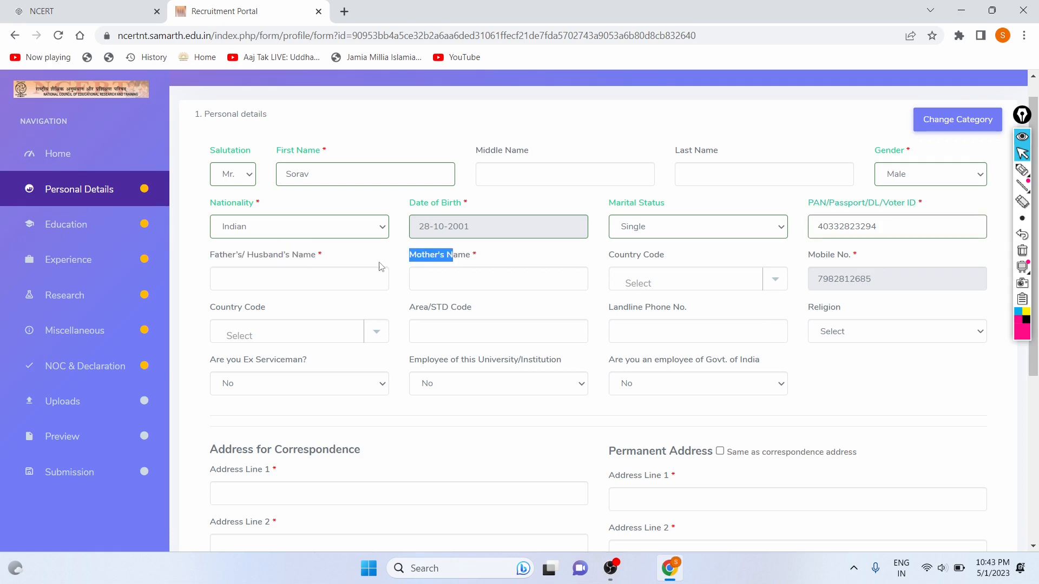
{"action": "left_click", "coordinate": [356, 283]}
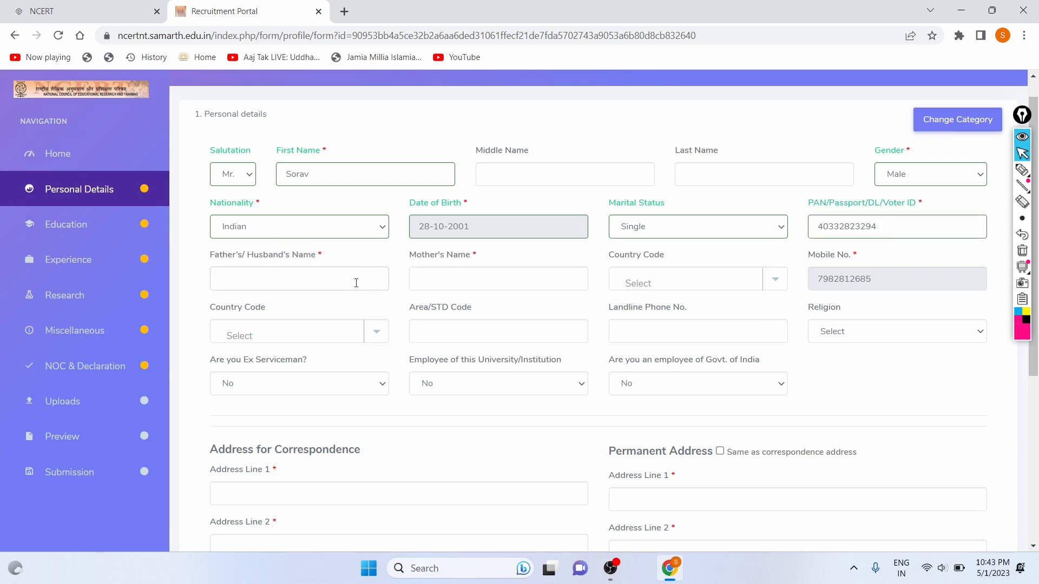
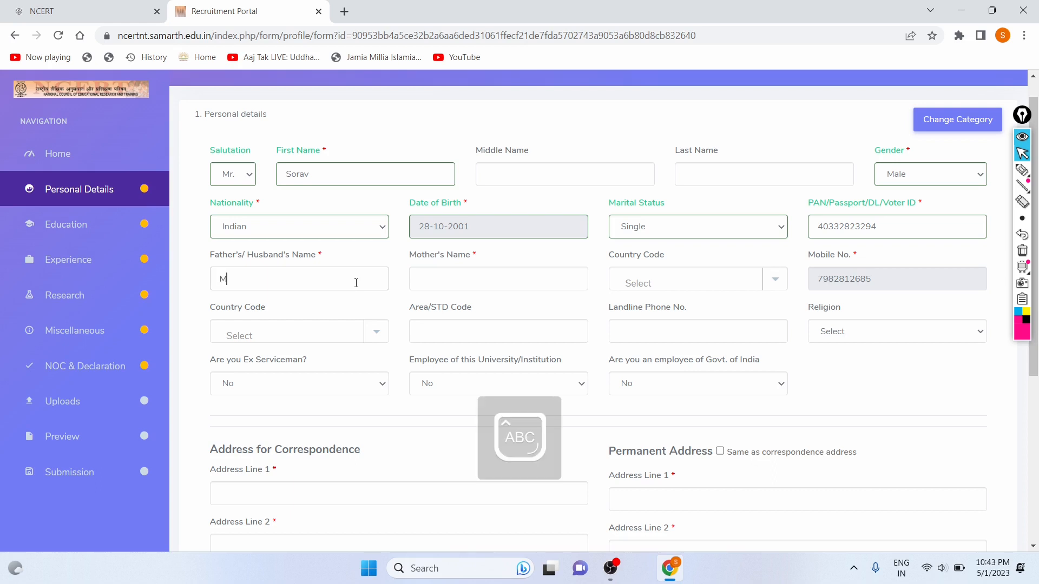
{"action": "left_click", "coordinate": [483, 281]}
{"action": "type", "text": "V"}
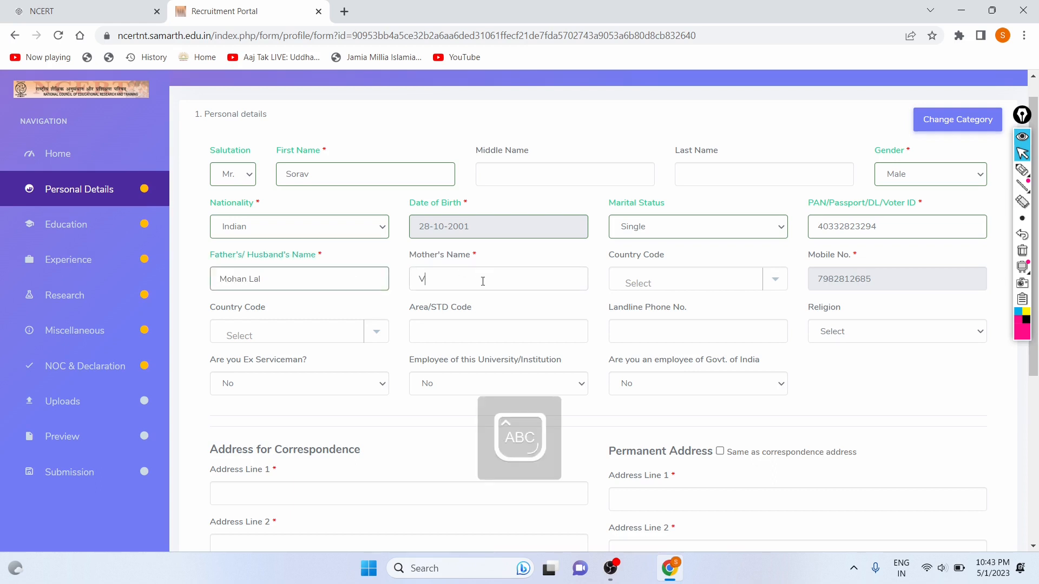
{"action": "type", "text": "inita"}
Search 'India' and set the mobile country code to India (91).
{"action": "left_click", "coordinate": [650, 282]}
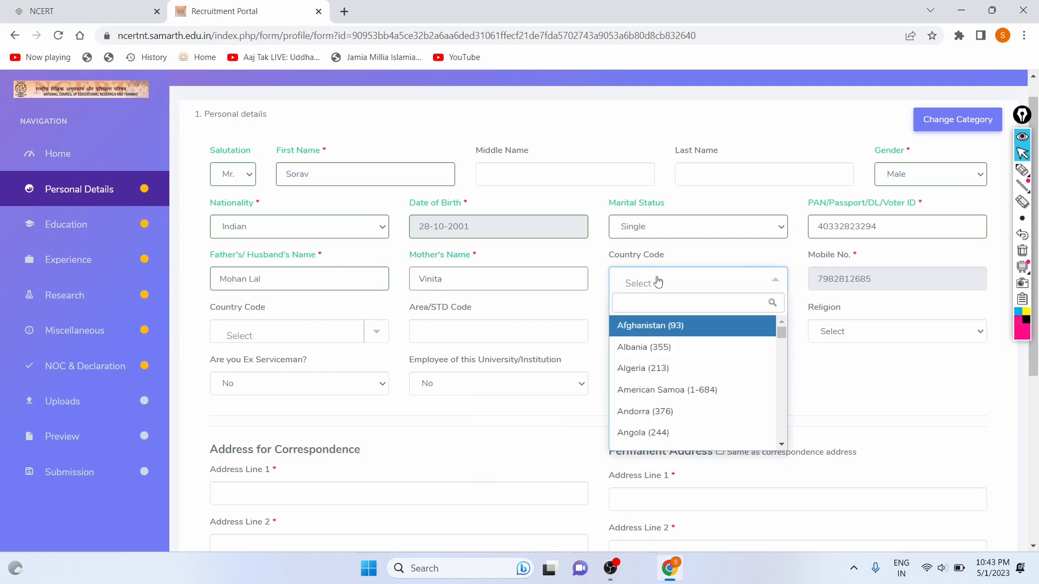
{"action": "scroll", "coordinate": [687, 354], "scroll_direction": "down", "scroll_amount": 1}
{"action": "scroll", "coordinate": [687, 354], "scroll_direction": "down", "scroll_amount": 20}
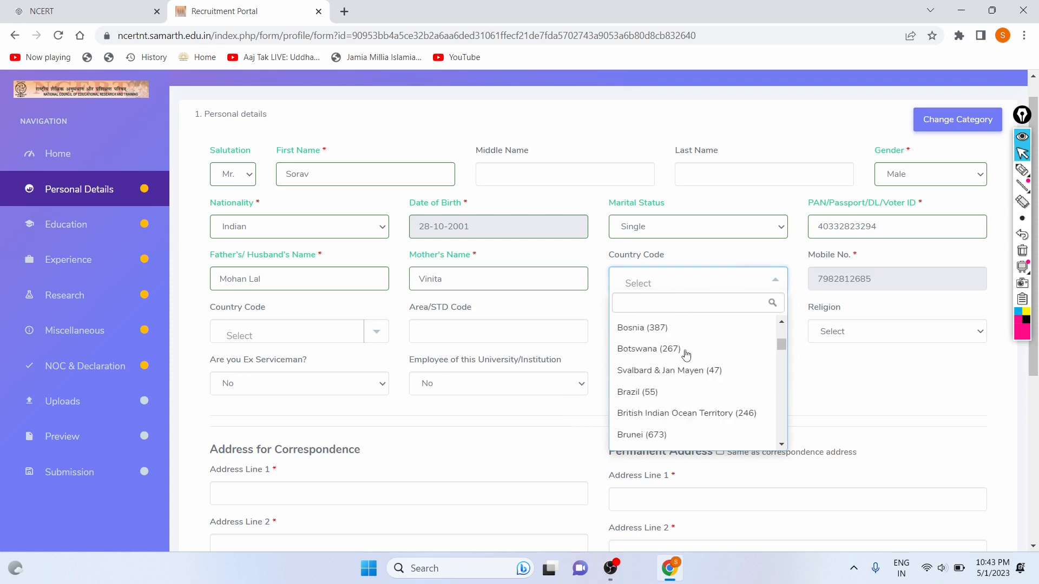
{"action": "scroll", "coordinate": [686, 354], "scroll_direction": "up", "scroll_amount": 20}
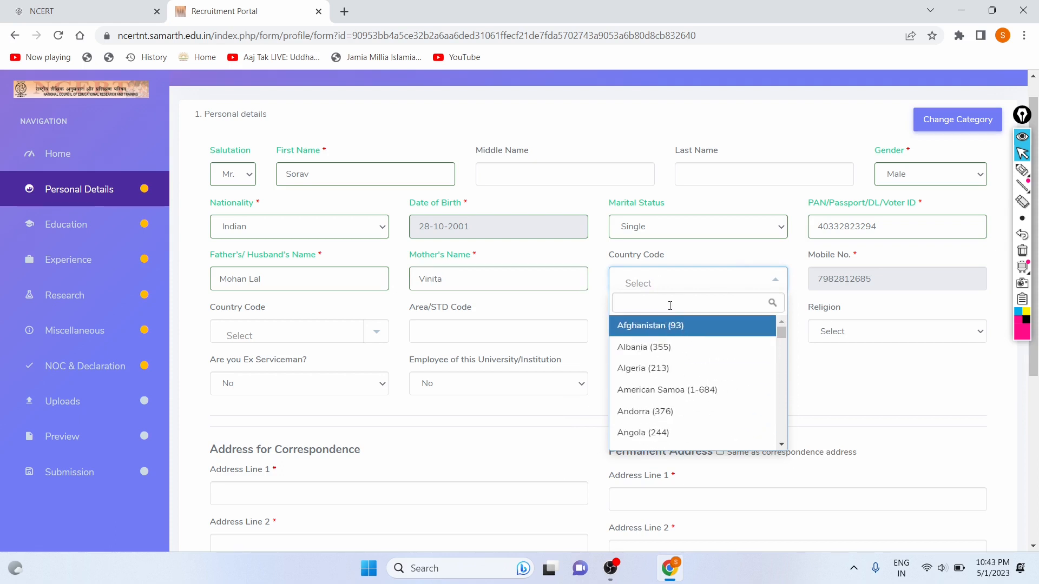
{"action": "key", "text": "Caps_Lock"}
{"action": "type", "text": "i"}
{"action": "key", "text": "Caps_Lock"}
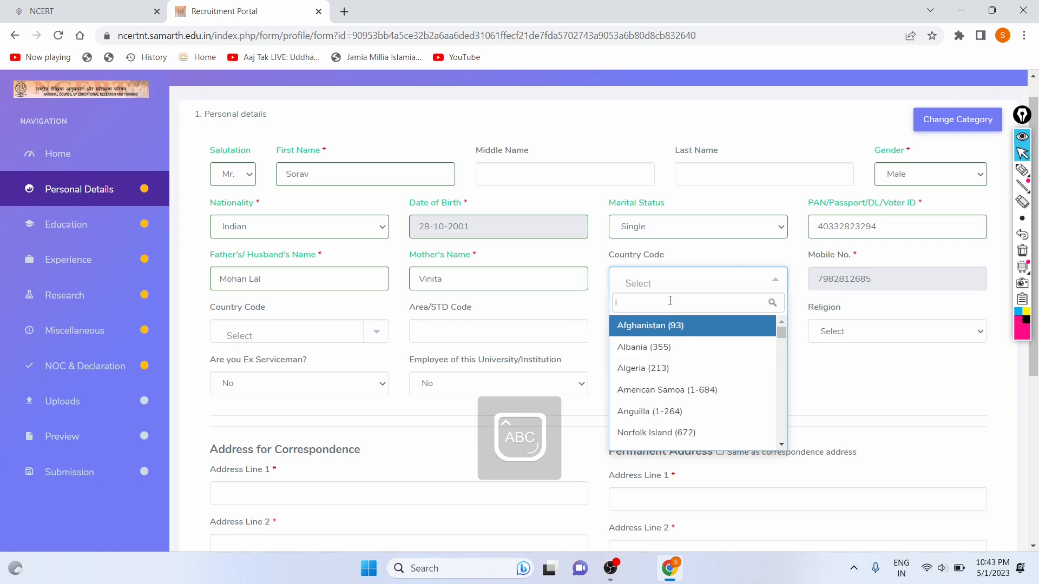
{"action": "type", "text": "ND"}
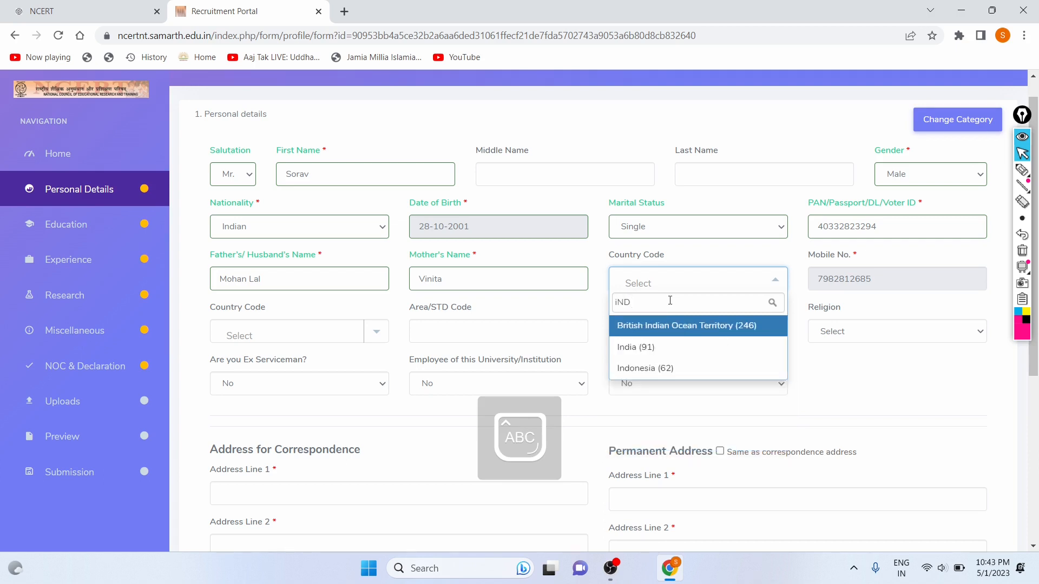
{"action": "left_click", "coordinate": [661, 348]}
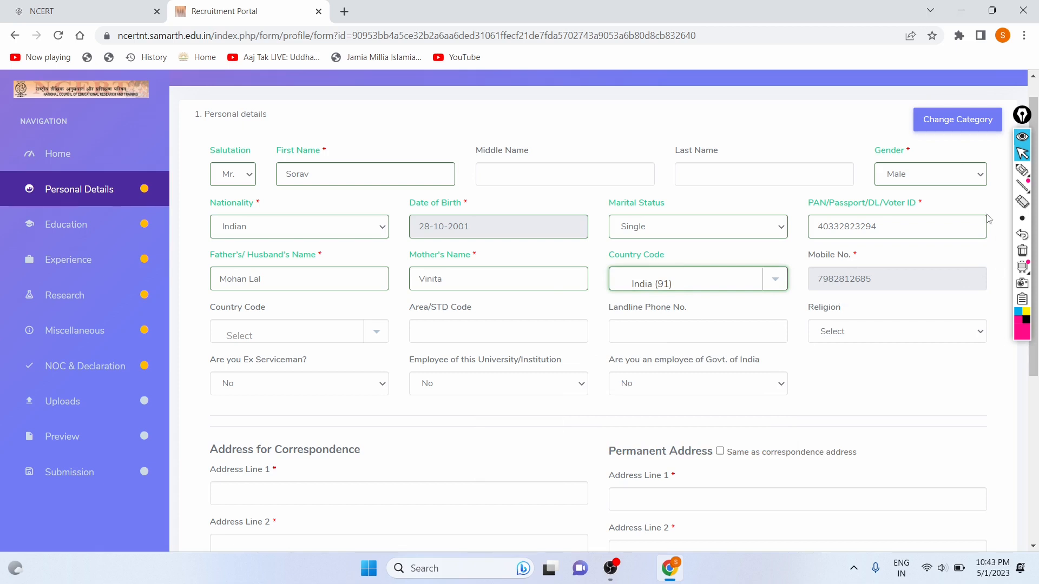
Search 'India' and set the landline country code to India (91).
{"action": "left_click", "coordinate": [257, 337]}
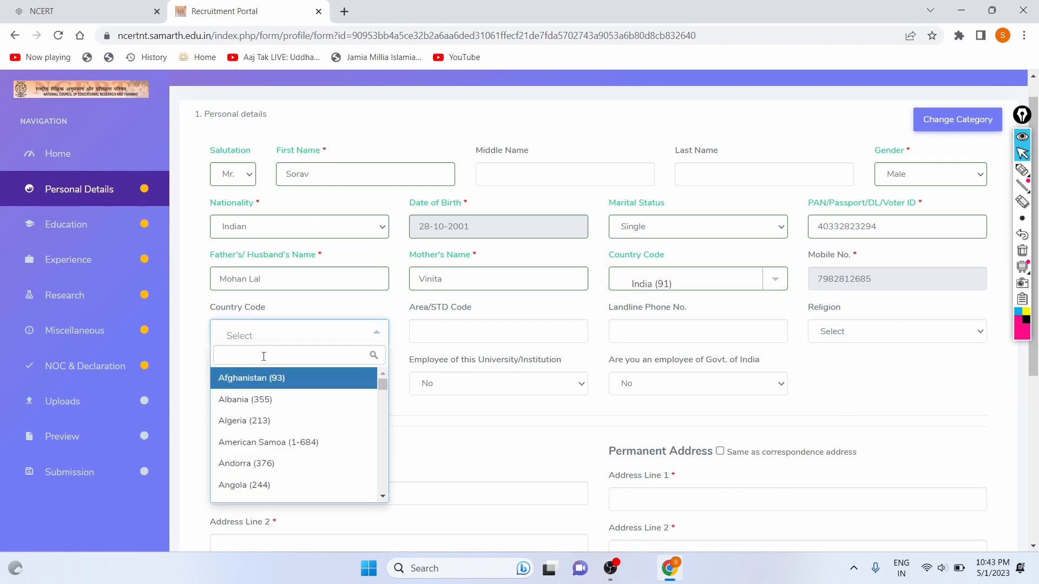
{"action": "key", "text": "Caps_Lock"}
{"action": "key", "text": "Caps_Lock"}
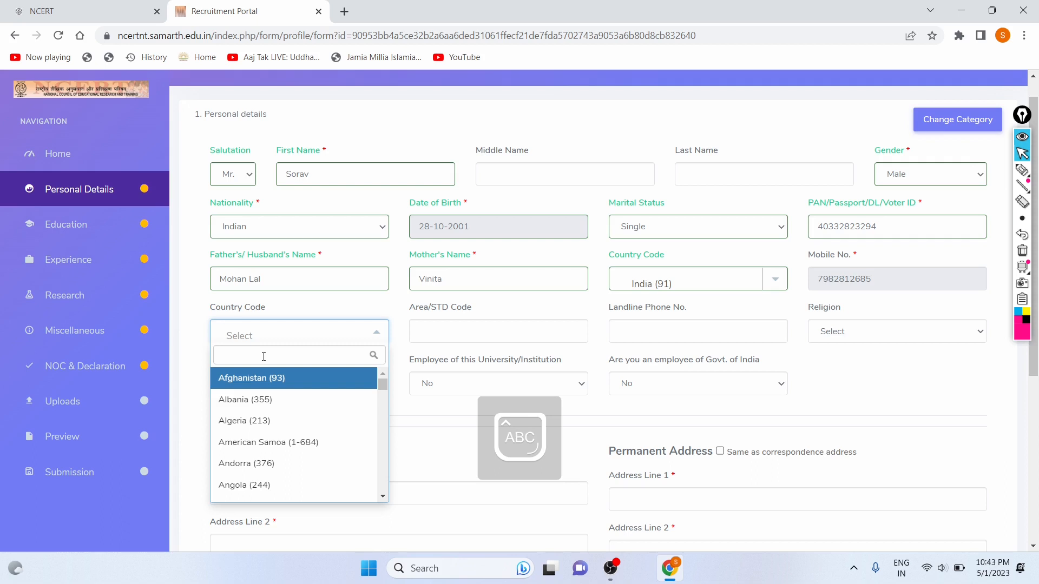
{"action": "type", "text": "I"}
{"action": "key", "text": "Caps_Lock"}
{"action": "type", "text": "n"}
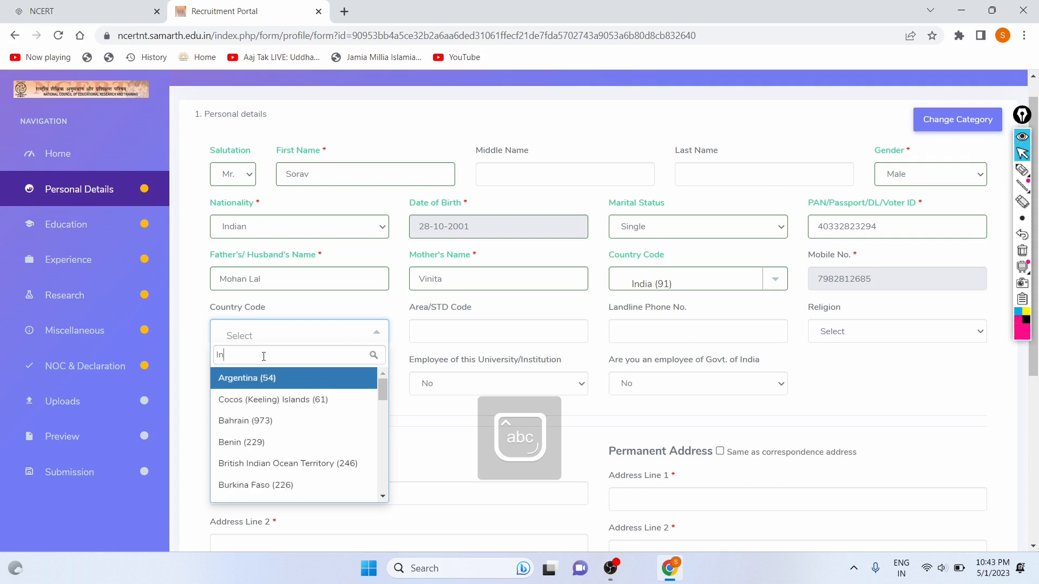
{"action": "type", "text": "di"}
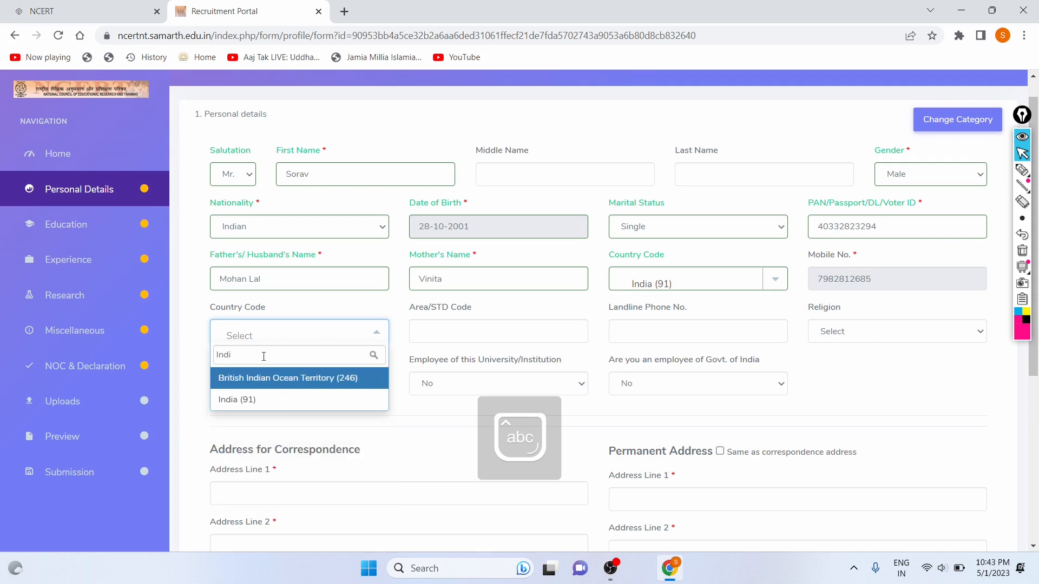
{"action": "left_click", "coordinate": [248, 400]}
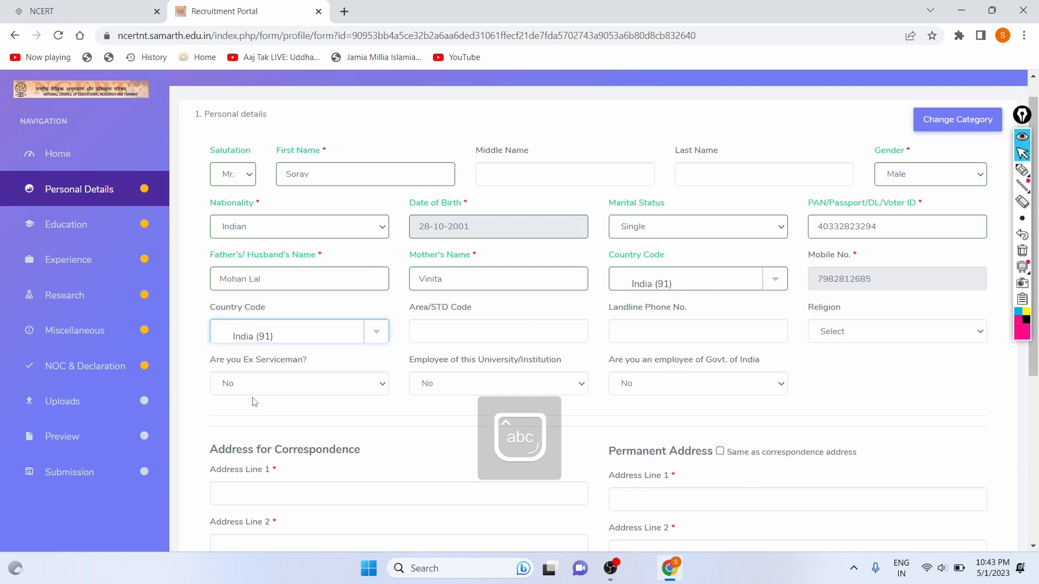
Visit the Area/STD Code and Landline Phone No. fields, then open the Religion dropdown.
{"action": "left_click", "coordinate": [466, 331]}
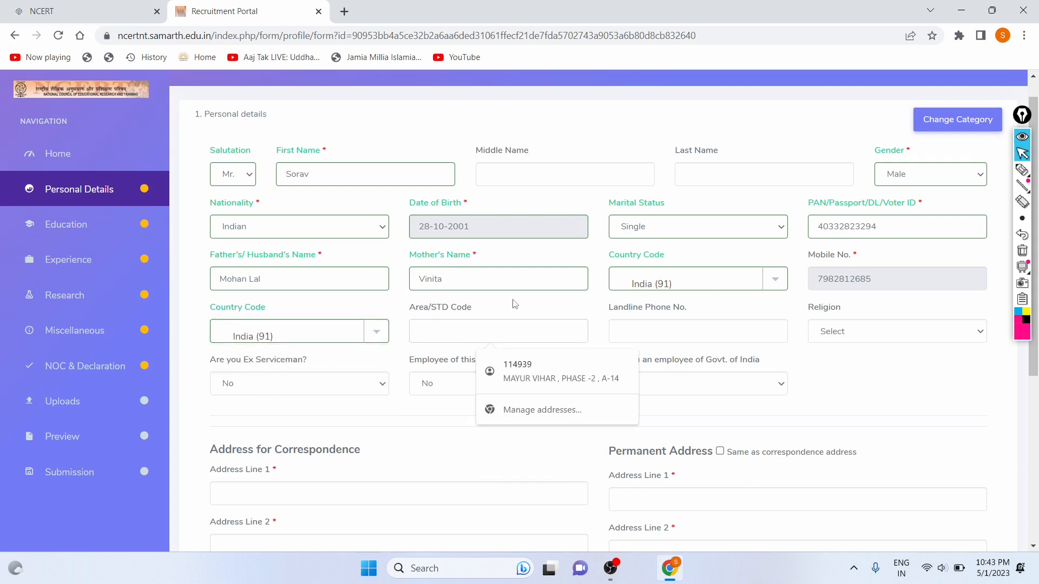
{"action": "left_click", "coordinate": [675, 325]}
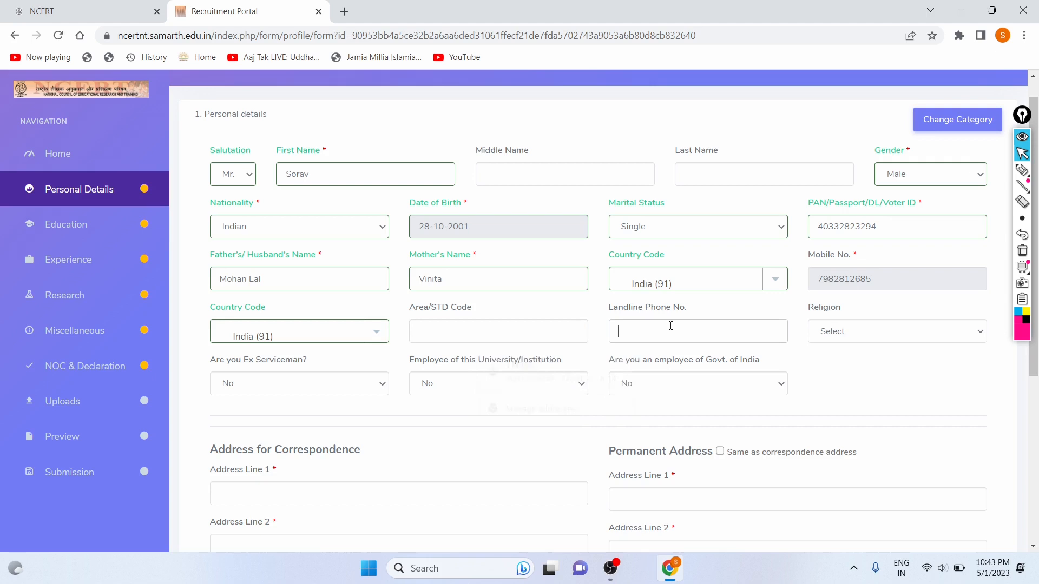
{"action": "left_click", "coordinate": [847, 340]}
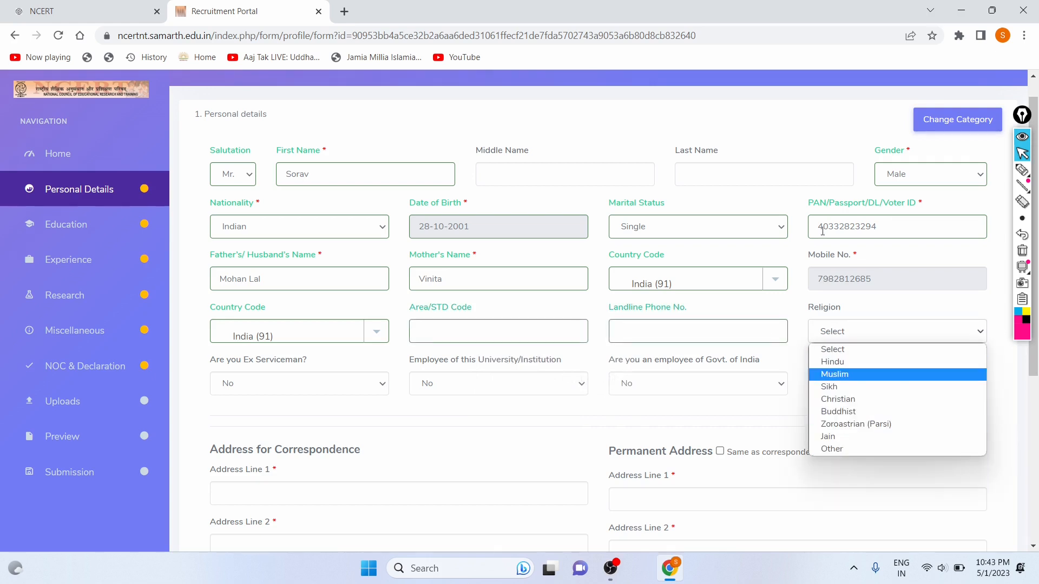
{"action": "left_click_drag", "start_coordinate": [814, 277], "coordinate": [846, 311]}
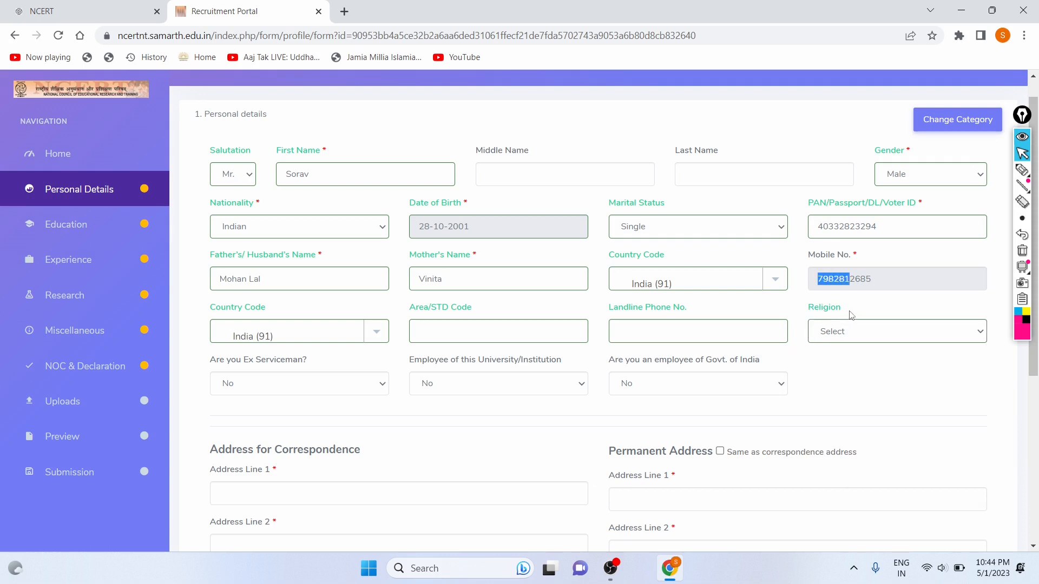
{"action": "left_click", "coordinate": [816, 331]}
Answer No to 'Are you Ex Serviceman?' and 'Employee of this University'.
{"action": "scroll", "coordinate": [812, 332], "scroll_direction": "down", "scroll_amount": 1}
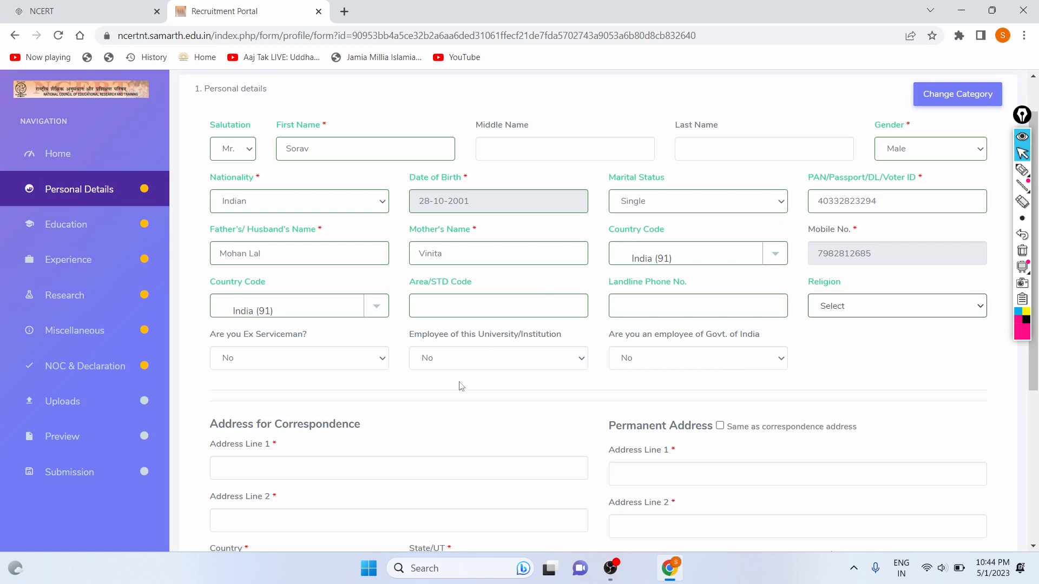
{"action": "scroll", "coordinate": [463, 387], "scroll_direction": "down", "scroll_amount": 1}
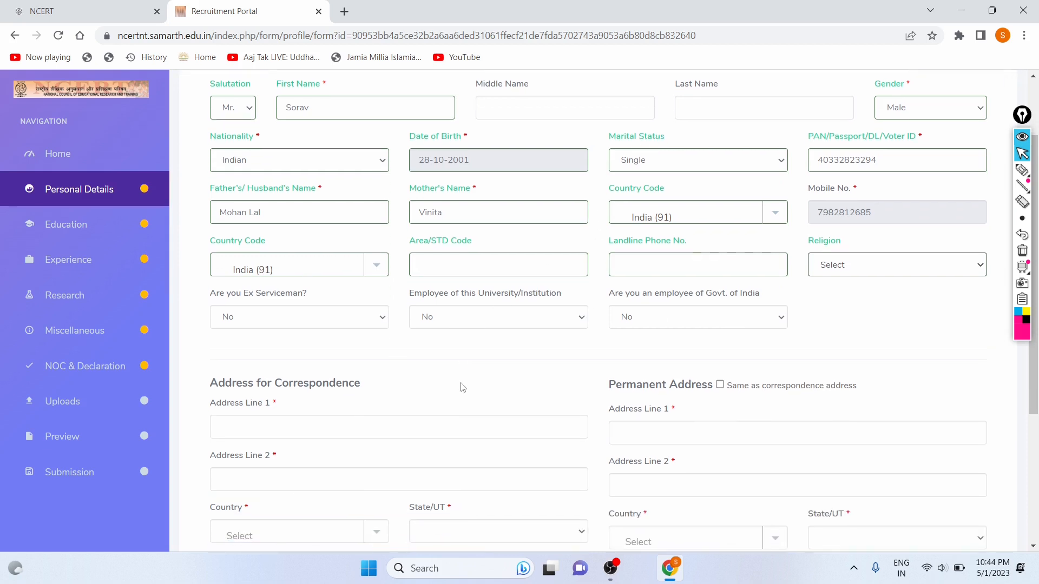
{"action": "scroll", "coordinate": [463, 388], "scroll_direction": "down", "scroll_amount": 1}
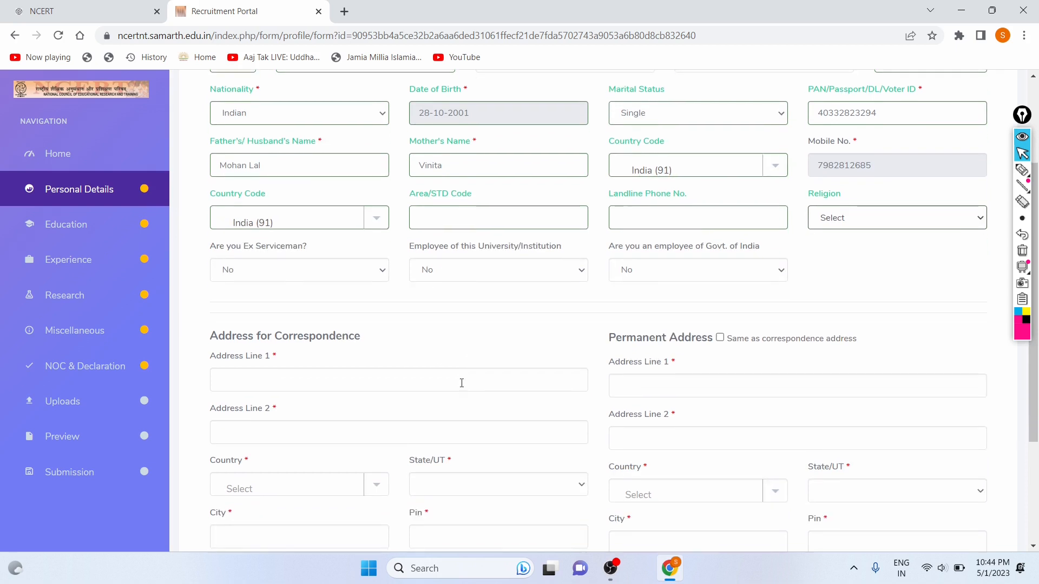
{"action": "left_click", "coordinate": [290, 270]}
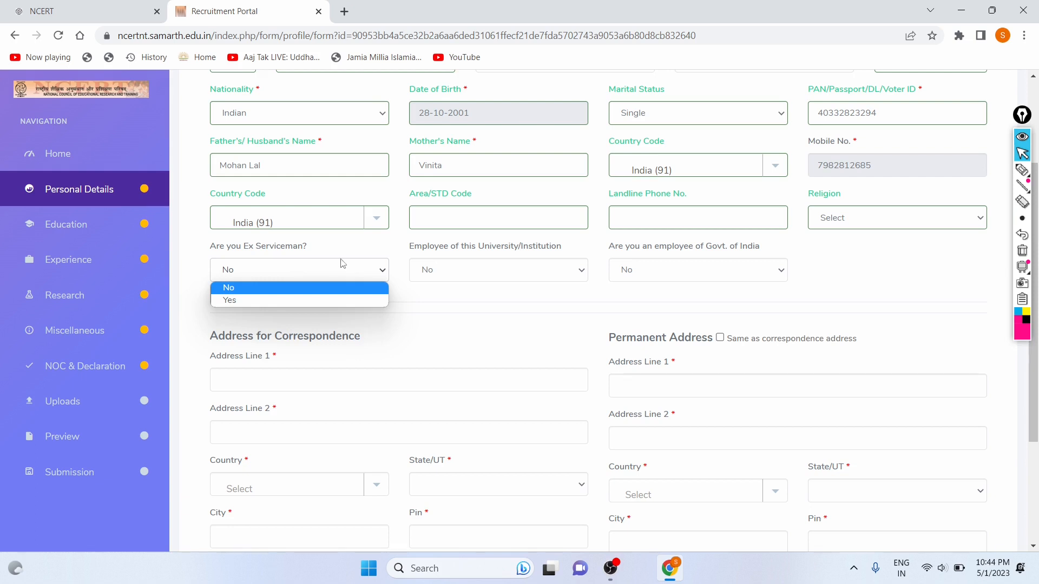
{"action": "left_click", "coordinate": [481, 269]}
{"action": "left_click", "coordinate": [713, 293]}
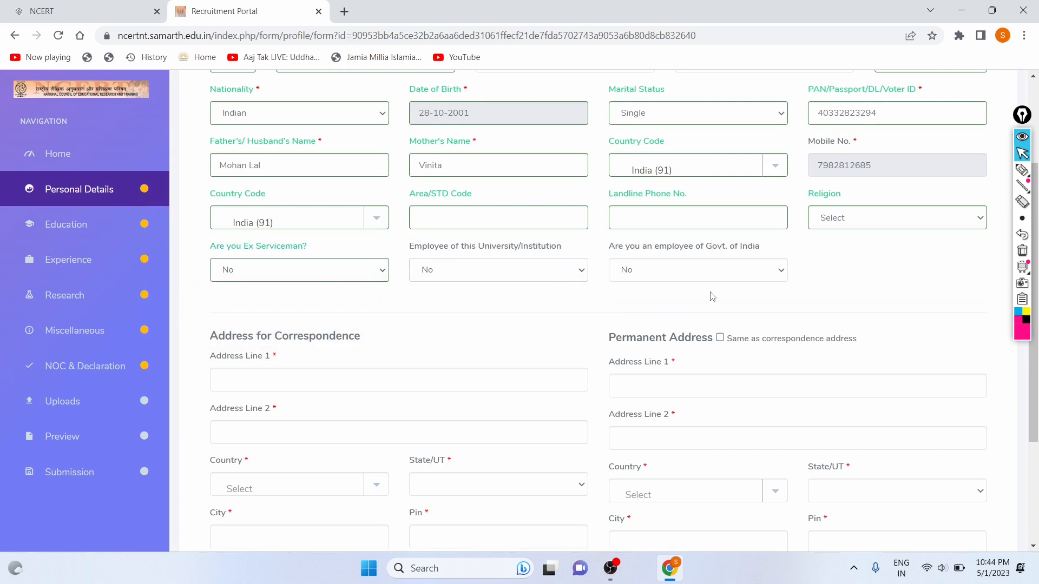
{"action": "scroll", "coordinate": [523, 311], "scroll_direction": "down", "scroll_amount": 1}
{"action": "scroll", "coordinate": [522, 311], "scroll_direction": "down", "scroll_amount": 1}
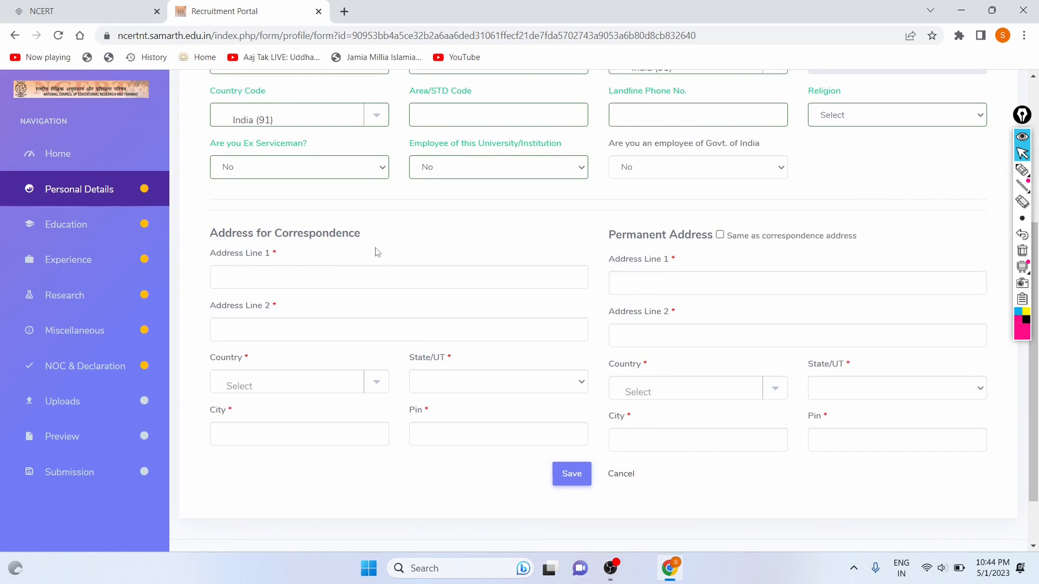
Autofill the correspondence address from Chrome's saved address and correct the pin code.
{"action": "left_click", "coordinate": [258, 268]}
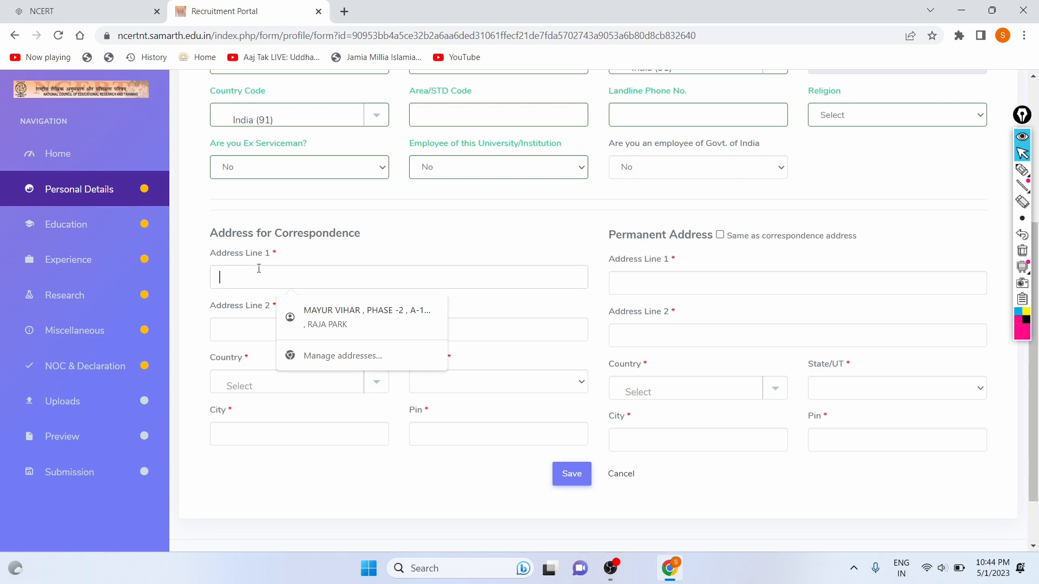
{"action": "left_click", "coordinate": [366, 312]}
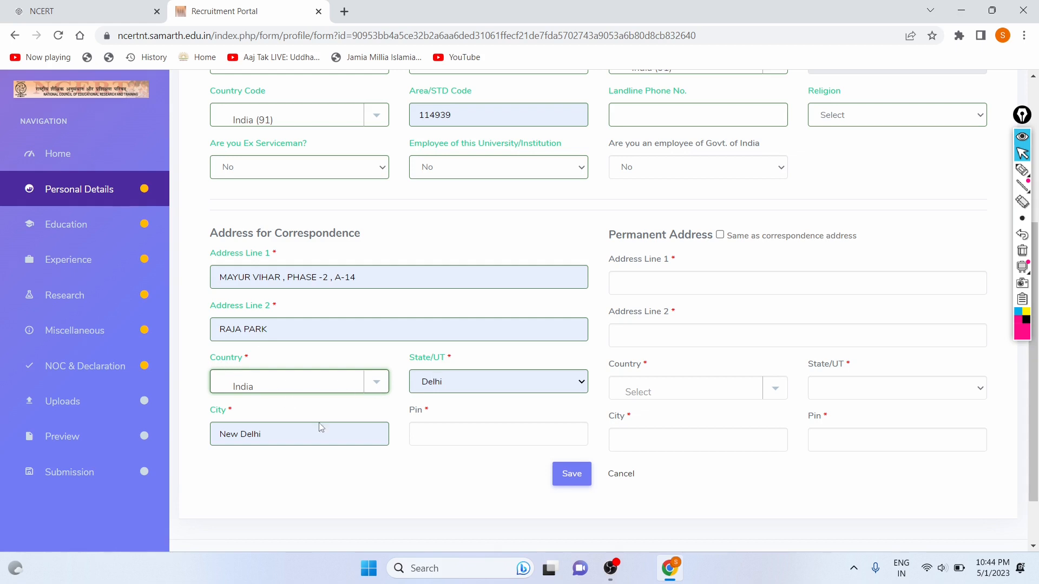
{"action": "left_click", "coordinate": [493, 434]}
{"action": "type", "text": "11848232"}
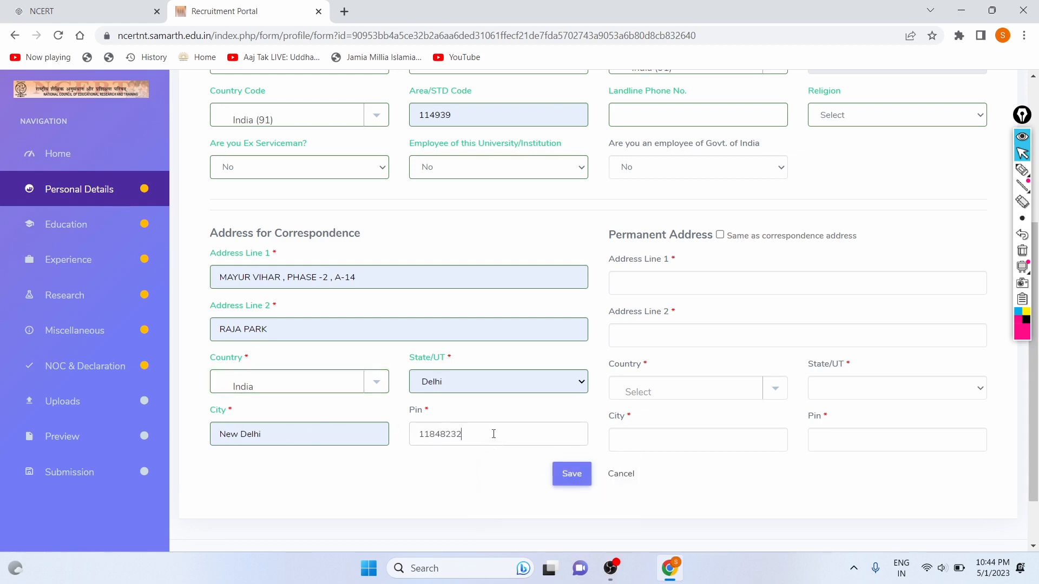
{"action": "type", "text": "="}
{"action": "key", "text": "BackSpace"}
{"action": "key", "text": "BackSpace"}
{"action": "left_click", "coordinate": [656, 277]}
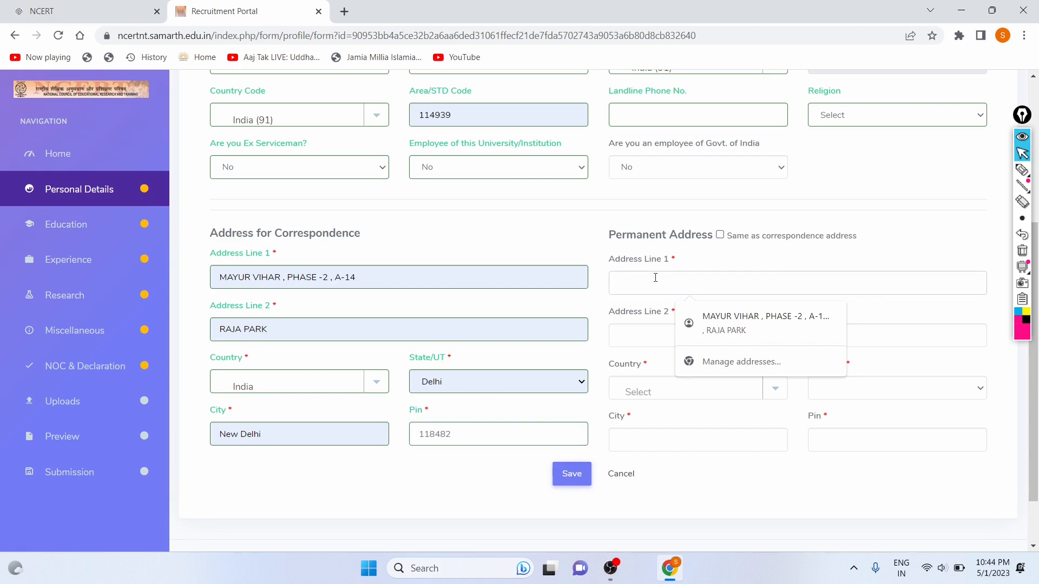
{"action": "left_click", "coordinate": [644, 250]}
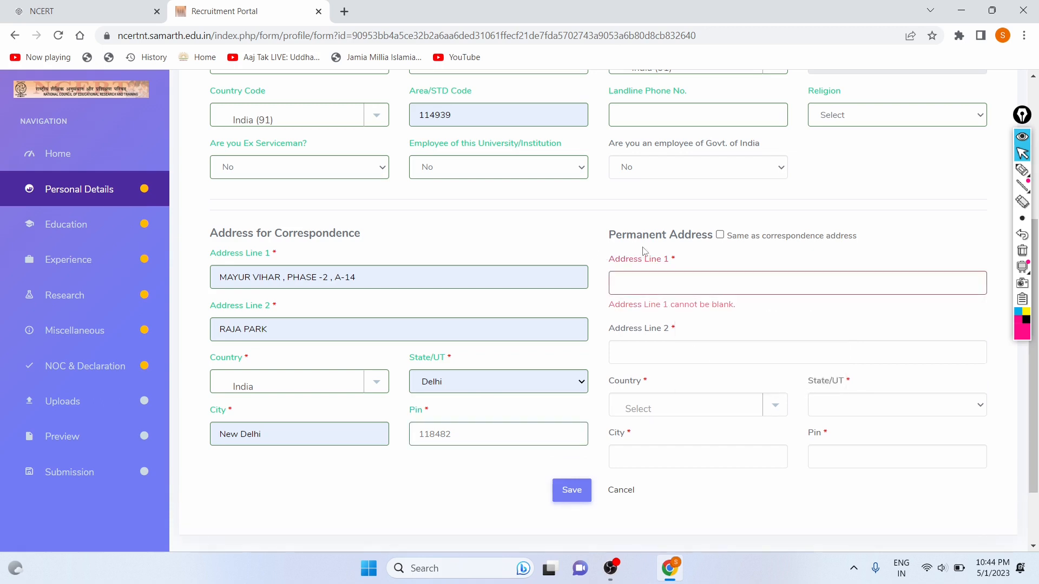
Tick 'Same as correspondence address' for the permanent address and try saving the details.
{"action": "left_click", "coordinate": [720, 234]}
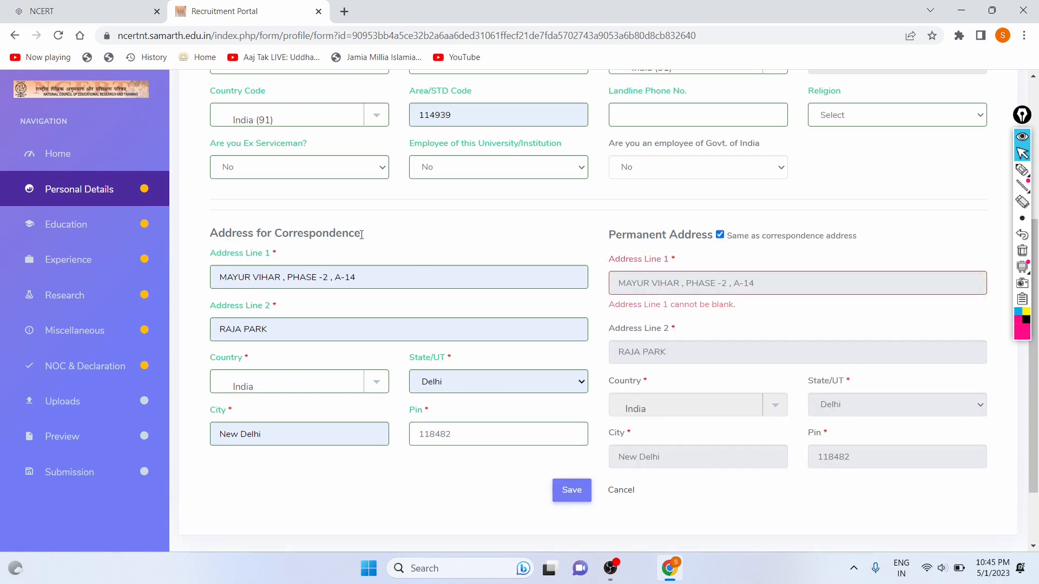
{"action": "left_click_drag", "start_coordinate": [361, 233], "coordinate": [272, 230]}
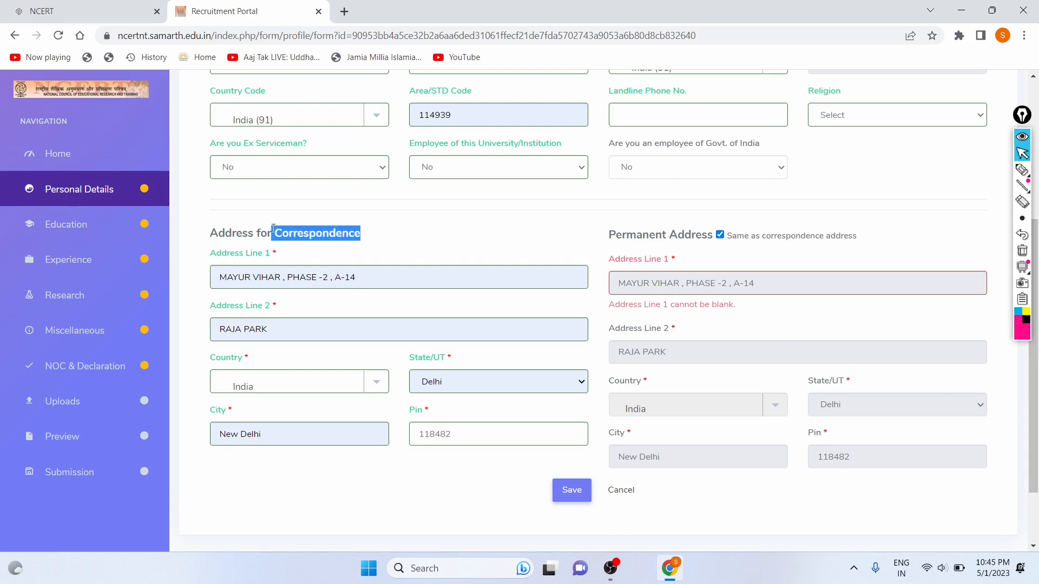
{"action": "left_click", "coordinate": [435, 239]}
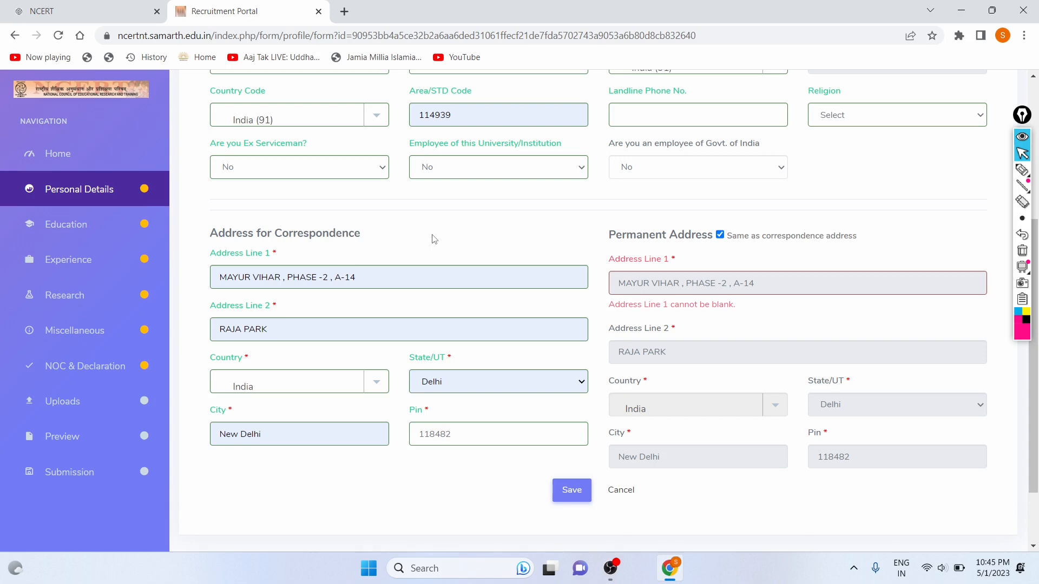
{"action": "scroll", "coordinate": [538, 303], "scroll_direction": "down", "scroll_amount": 2}
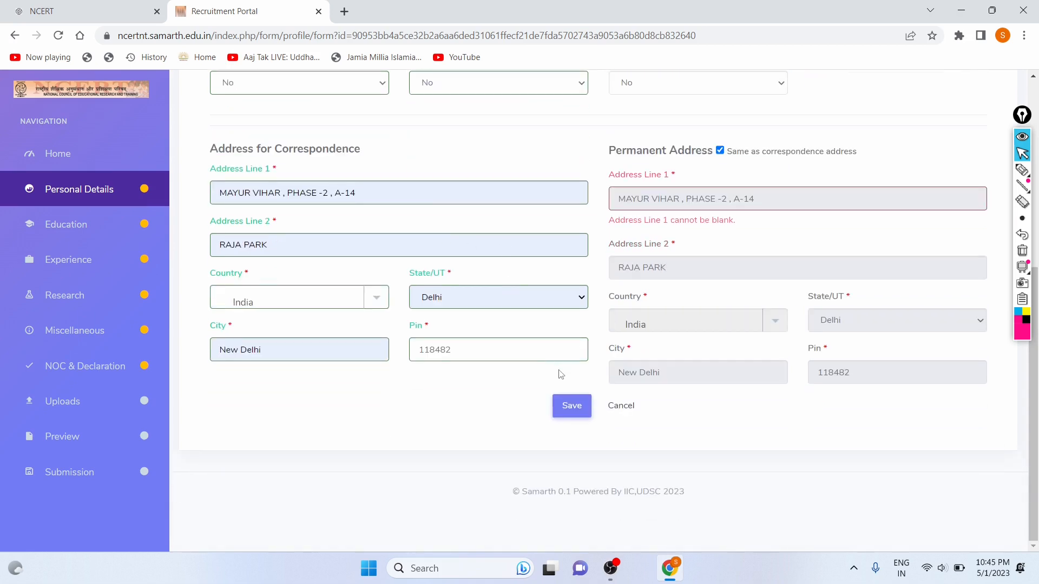
{"action": "left_click", "coordinate": [565, 406]}
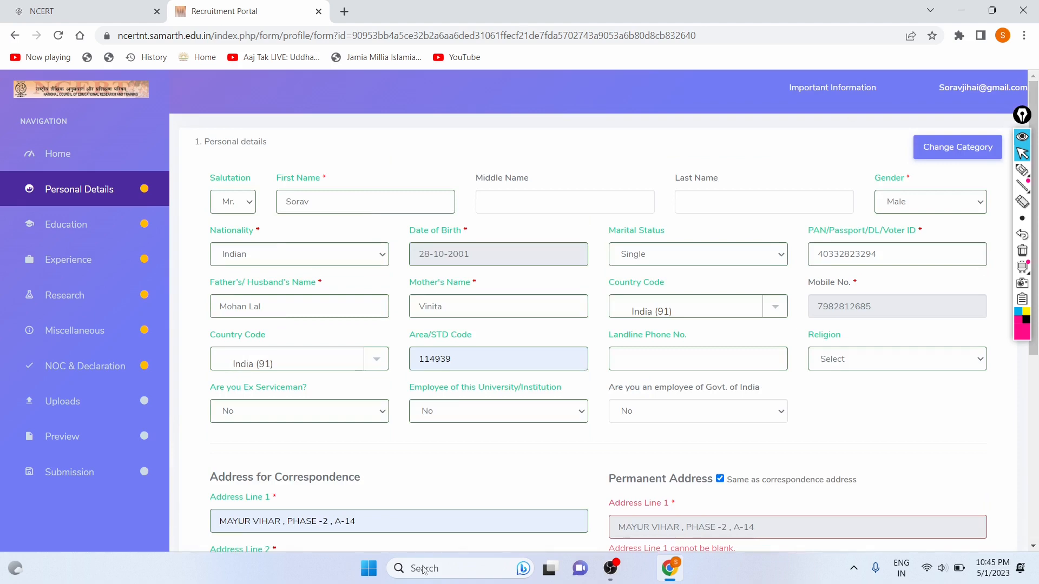
{"action": "scroll", "coordinate": [703, 250], "scroll_direction": "down", "scroll_amount": 1}
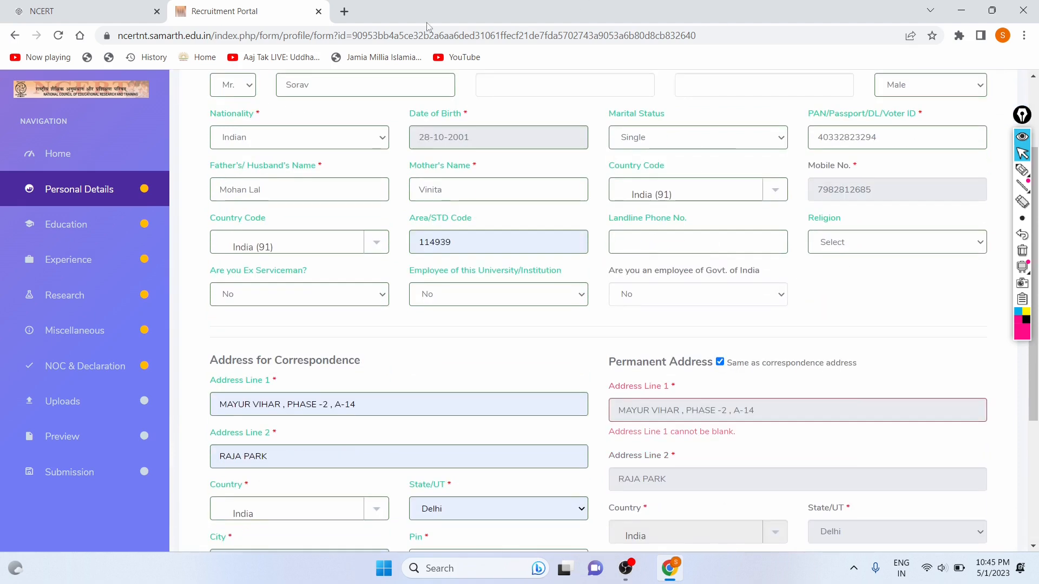
{"action": "scroll", "coordinate": [553, 395], "scroll_direction": "down", "scroll_amount": 5}
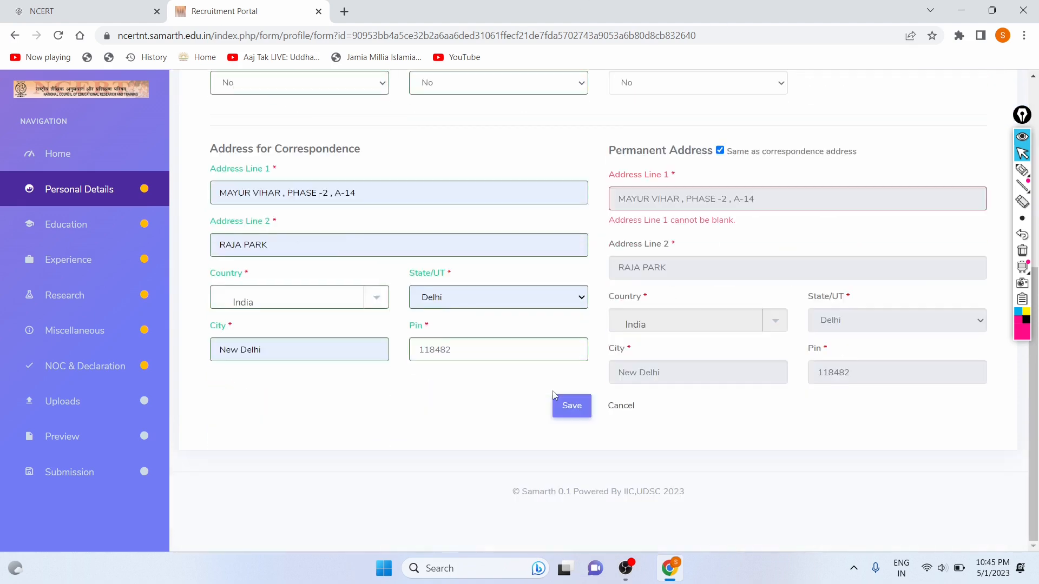
Save the personal details, store the address in Chrome, and continue to Education.
{"action": "left_click", "coordinate": [573, 411]}
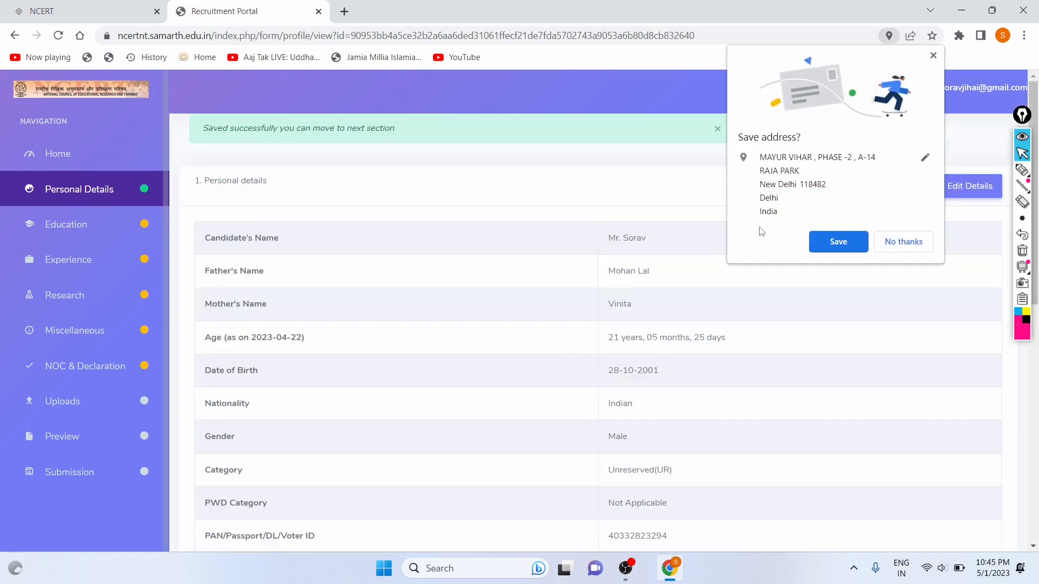
{"action": "left_click", "coordinate": [826, 240]}
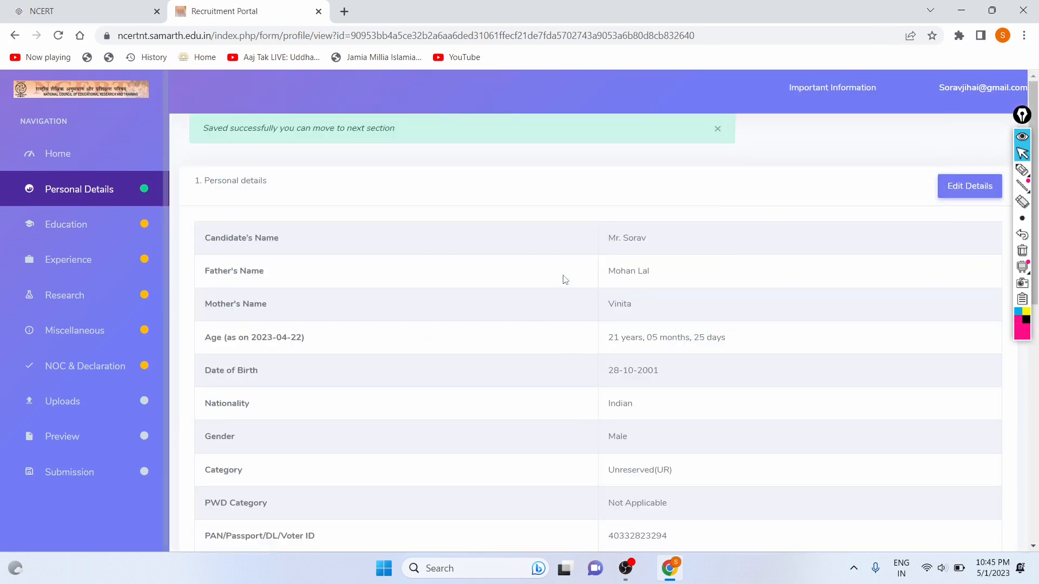
{"action": "scroll", "coordinate": [561, 278], "scroll_direction": "down", "scroll_amount": 3}
{"action": "scroll", "coordinate": [559, 228], "scroll_direction": "down", "scroll_amount": 6}
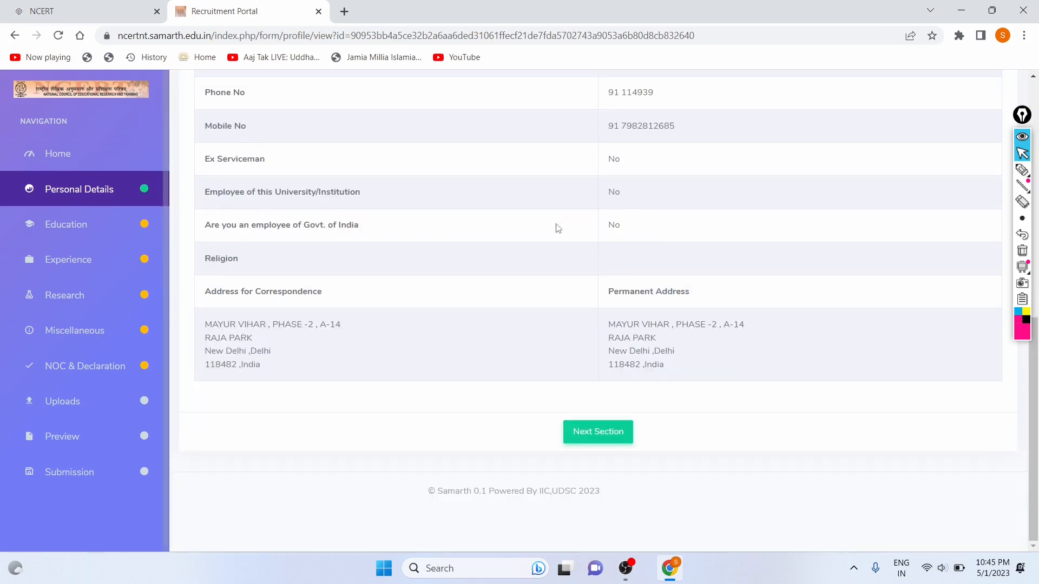
{"action": "scroll", "coordinate": [474, 270], "scroll_direction": "up", "scroll_amount": 8}
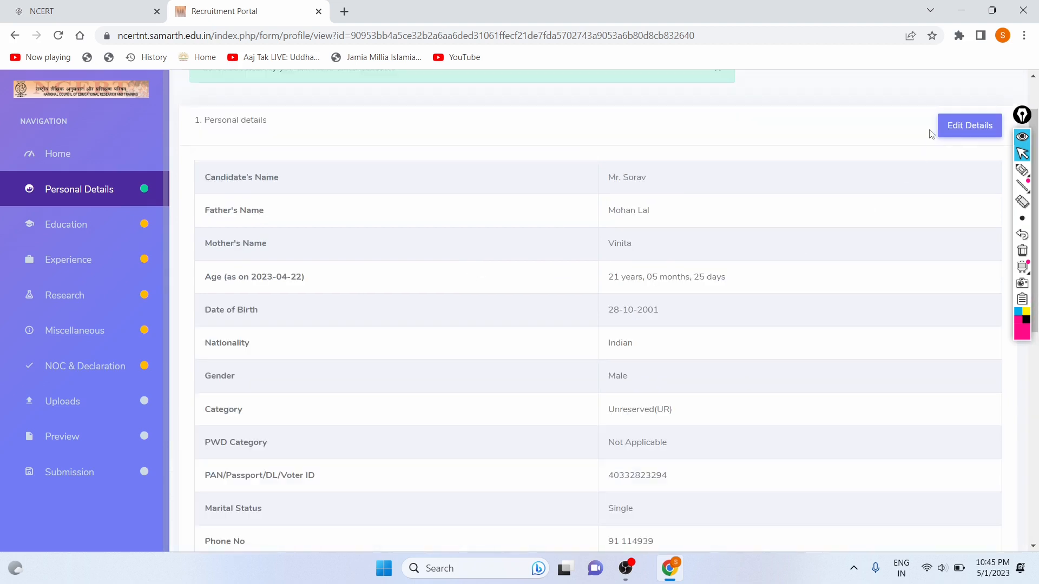
{"action": "scroll", "coordinate": [397, 355], "scroll_direction": "down", "scroll_amount": 8}
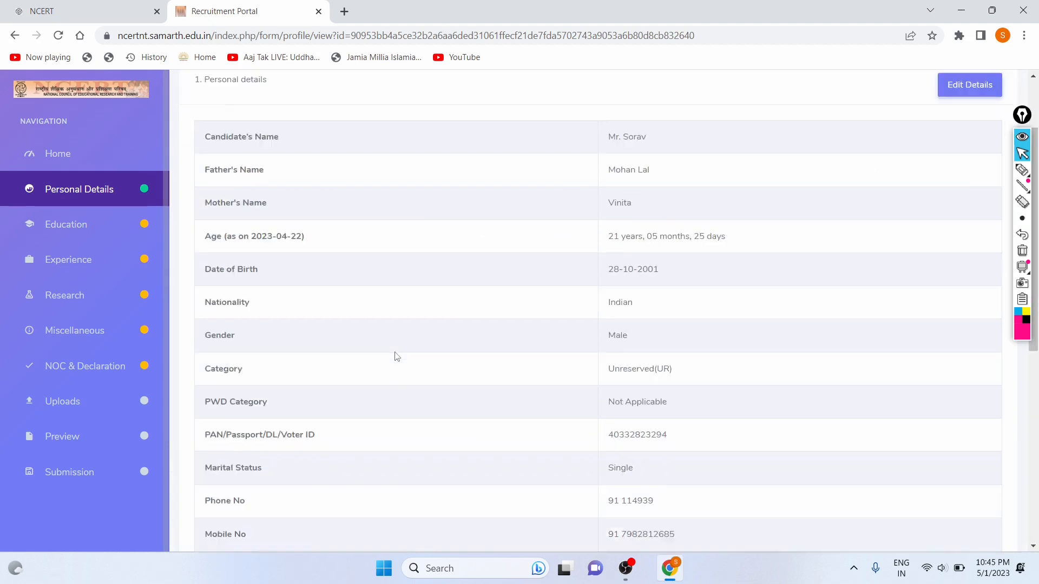
{"action": "left_click", "coordinate": [580, 449]}
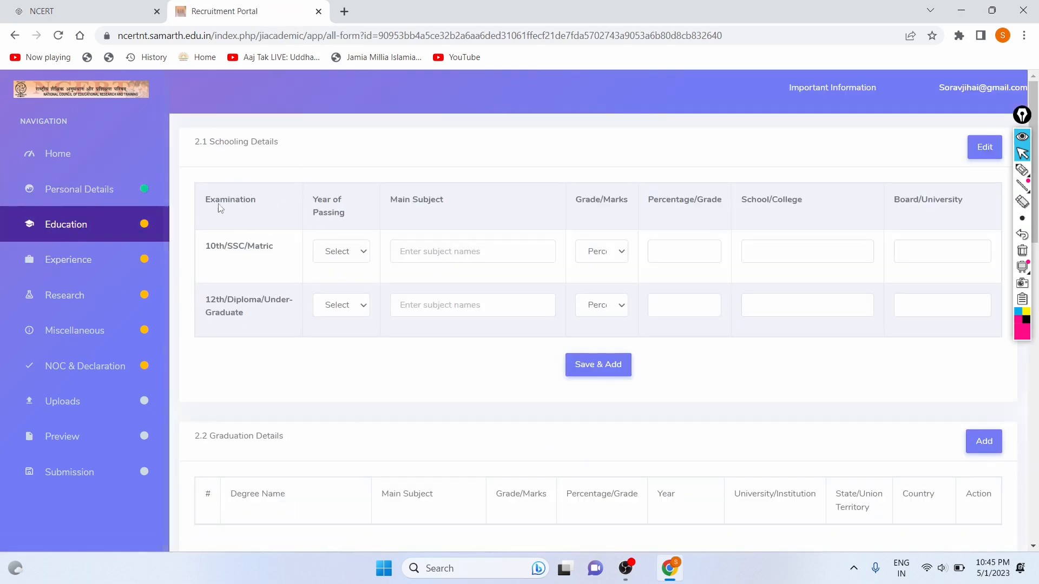
{"action": "left_click_drag", "start_coordinate": [207, 249], "coordinate": [260, 248]}
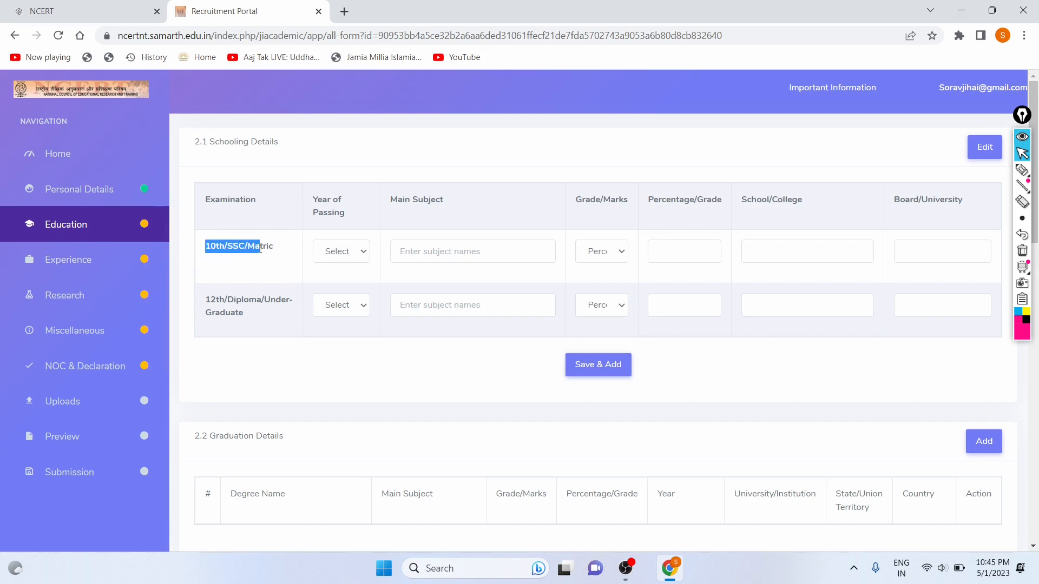
{"action": "left_click", "coordinate": [295, 252]}
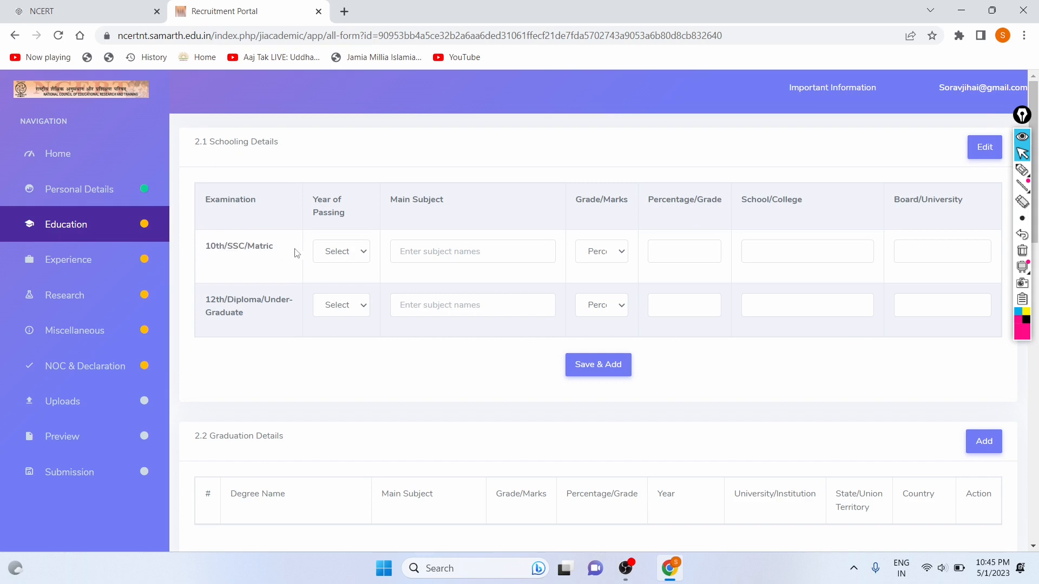
{"action": "left_click", "coordinate": [359, 252]}
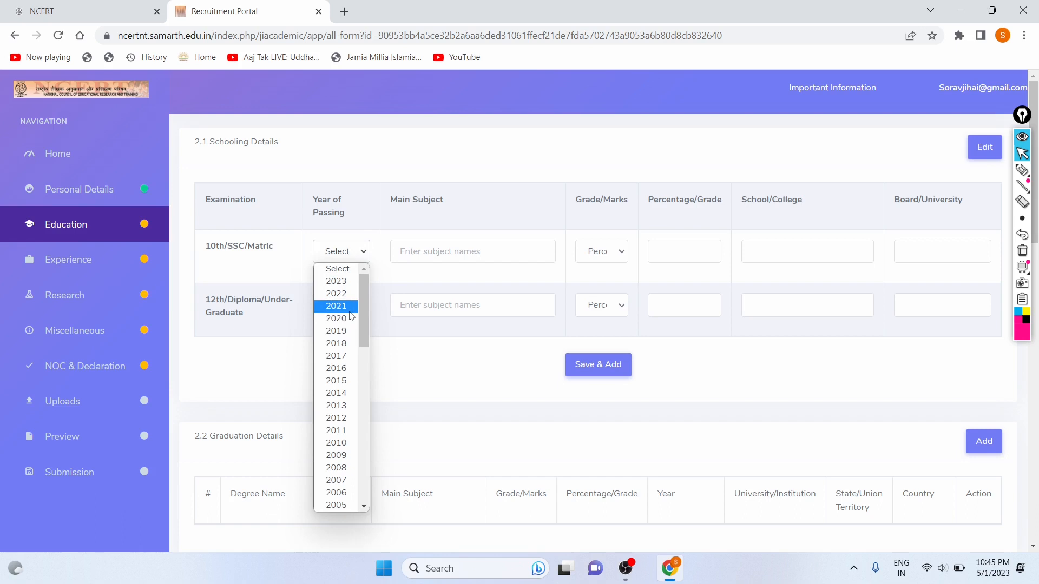
{"action": "left_click", "coordinate": [273, 333]}
{"action": "scroll", "coordinate": [304, 318], "scroll_direction": "down", "scroll_amount": 1}
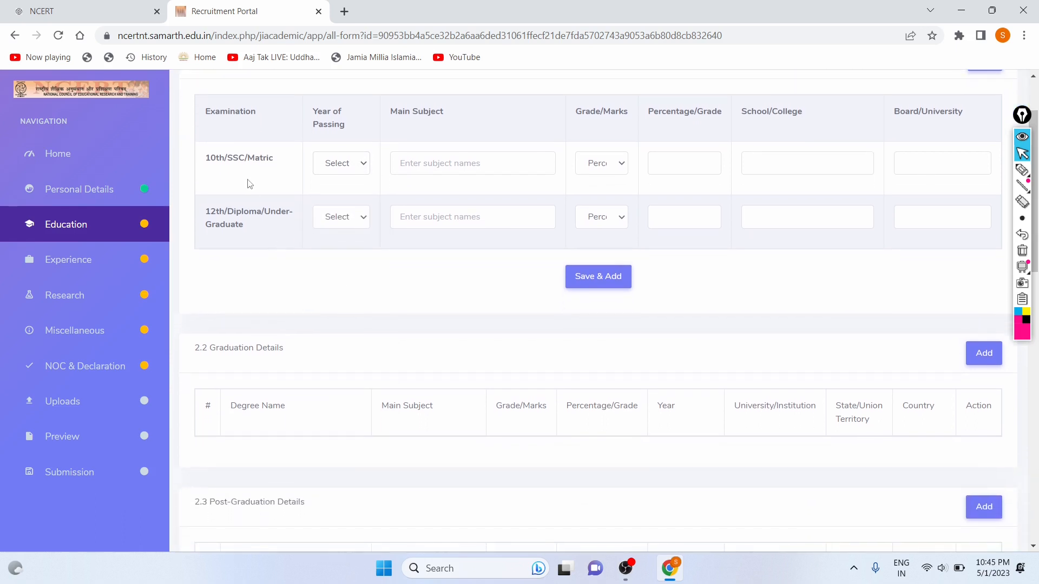
{"action": "scroll", "coordinate": [255, 242], "scroll_direction": "up", "scroll_amount": 1}
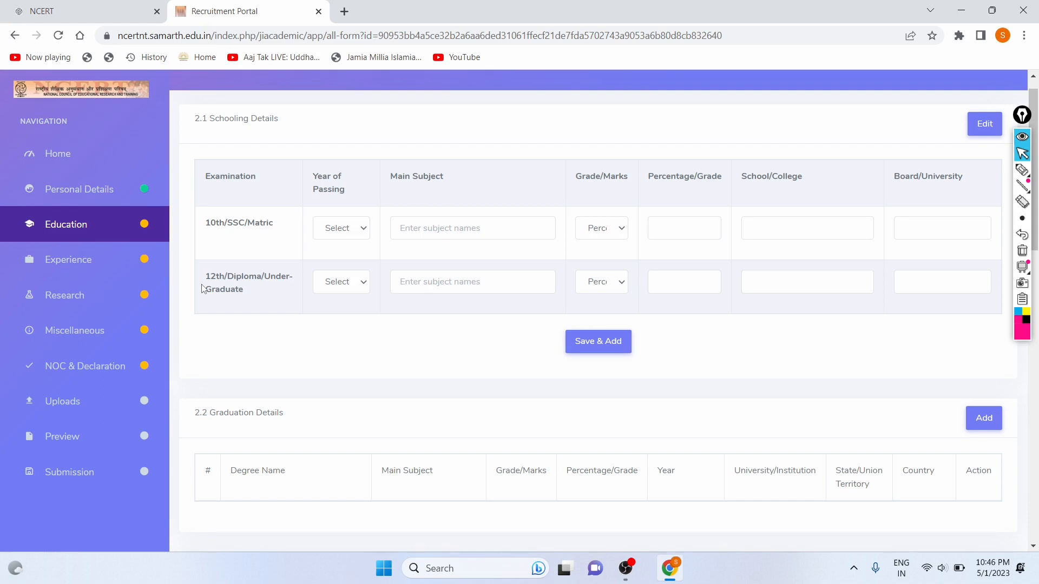
{"action": "scroll", "coordinate": [203, 288], "scroll_direction": "down", "scroll_amount": 2}
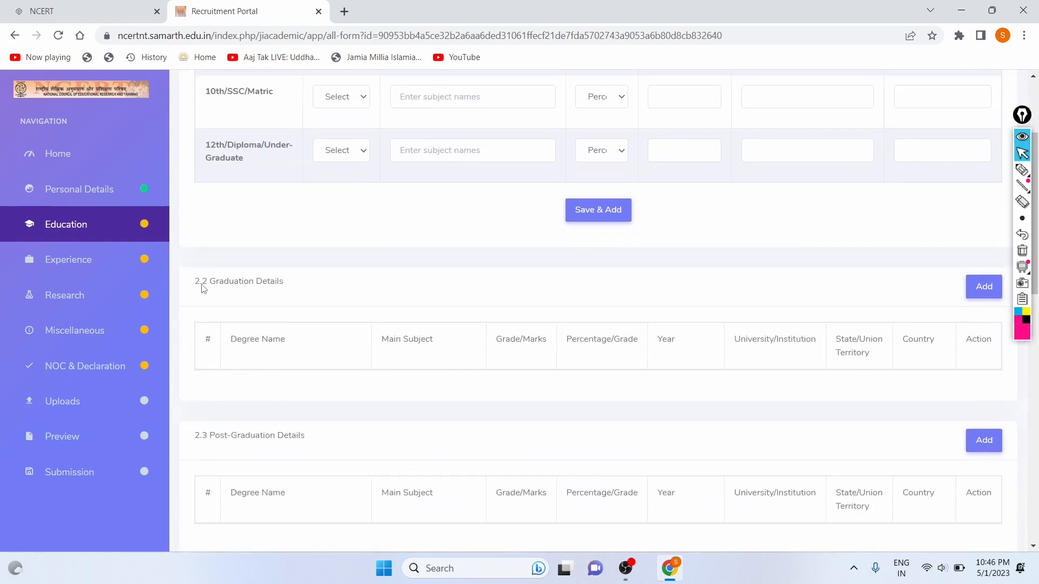
{"action": "left_click_drag", "start_coordinate": [216, 281], "coordinate": [308, 296]}
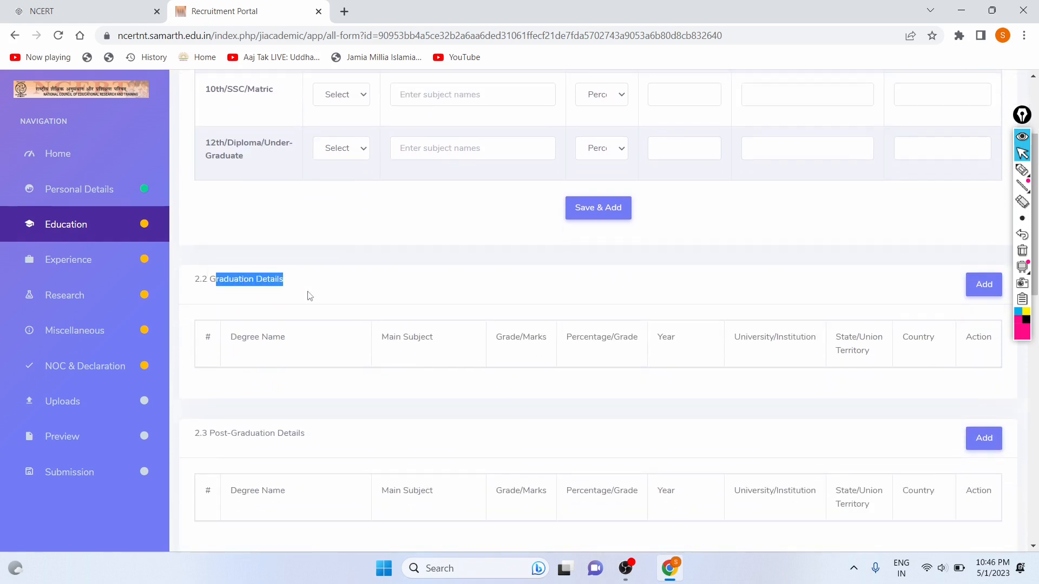
{"action": "left_click", "coordinate": [309, 296]}
{"action": "scroll", "coordinate": [302, 312], "scroll_direction": "down", "scroll_amount": 2}
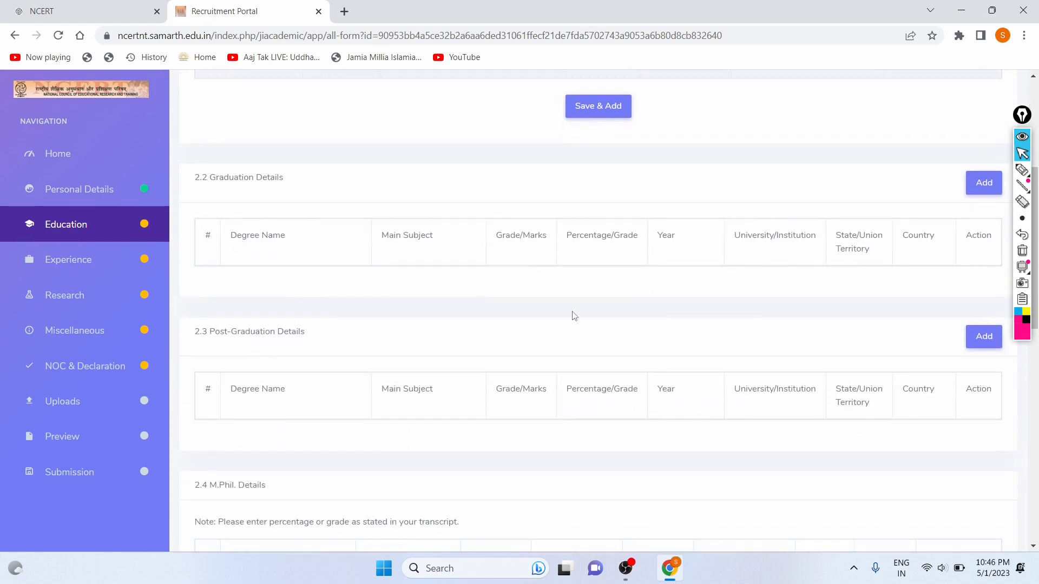
{"action": "scroll", "coordinate": [651, 228], "scroll_direction": "down", "scroll_amount": 1}
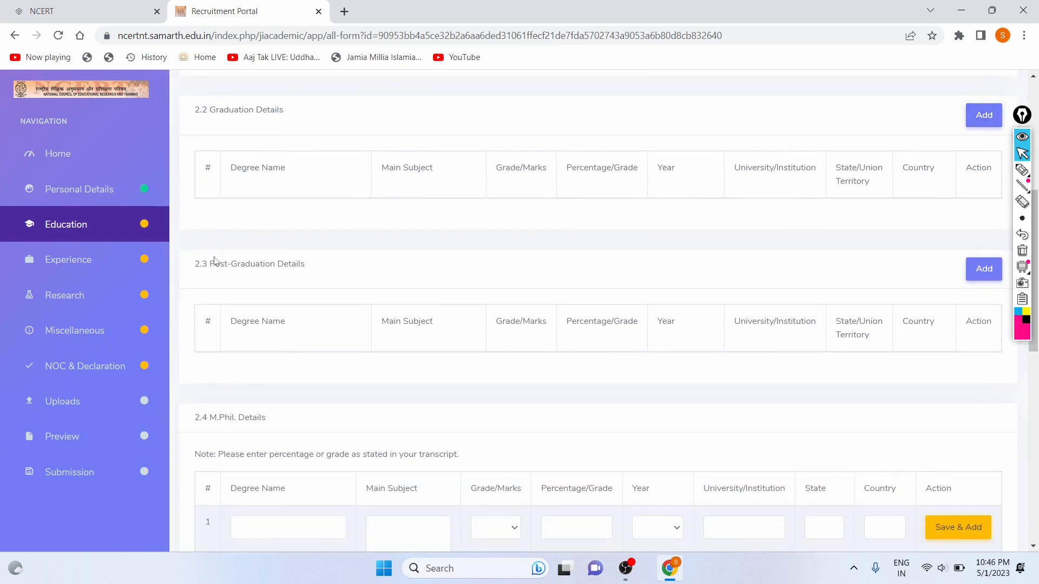
{"action": "left_click_drag", "start_coordinate": [216, 263], "coordinate": [348, 260]}
{"action": "left_click_drag", "start_coordinate": [952, 248], "coordinate": [492, 303]}
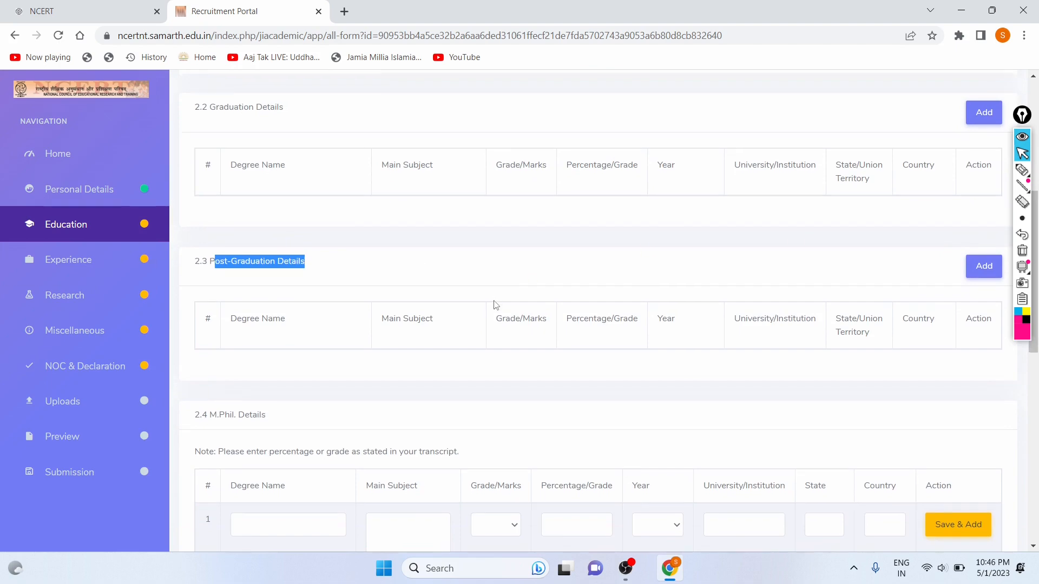
{"action": "scroll", "coordinate": [541, 297], "scroll_direction": "down", "scroll_amount": 3}
{"action": "scroll", "coordinate": [656, 290], "scroll_direction": "up", "scroll_amount": 7}
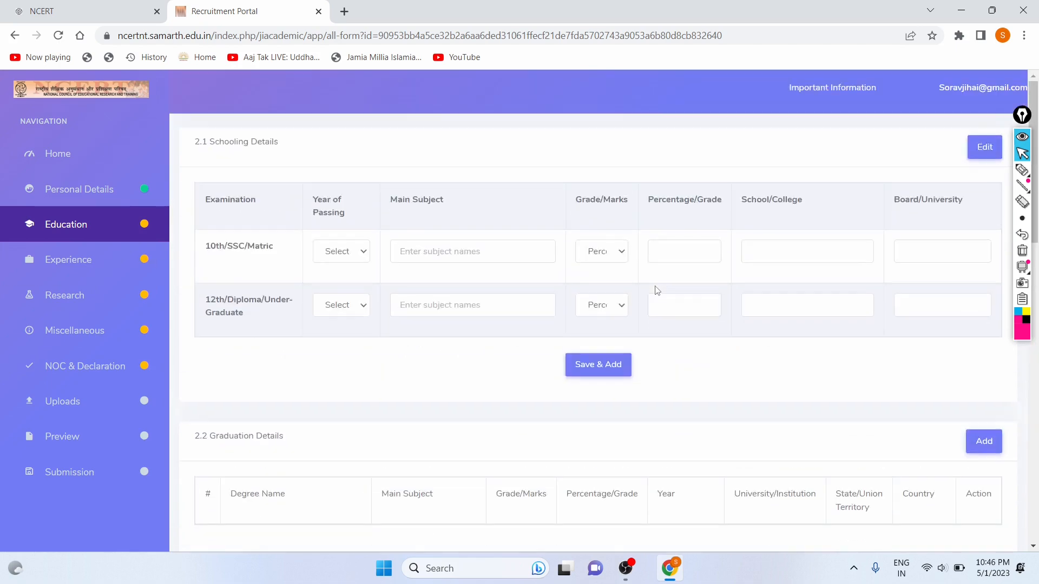
Set the 10th passing year to 2016 with subjects English, Maths, Hindi, Science, SST.
{"action": "left_click", "coordinate": [352, 252]}
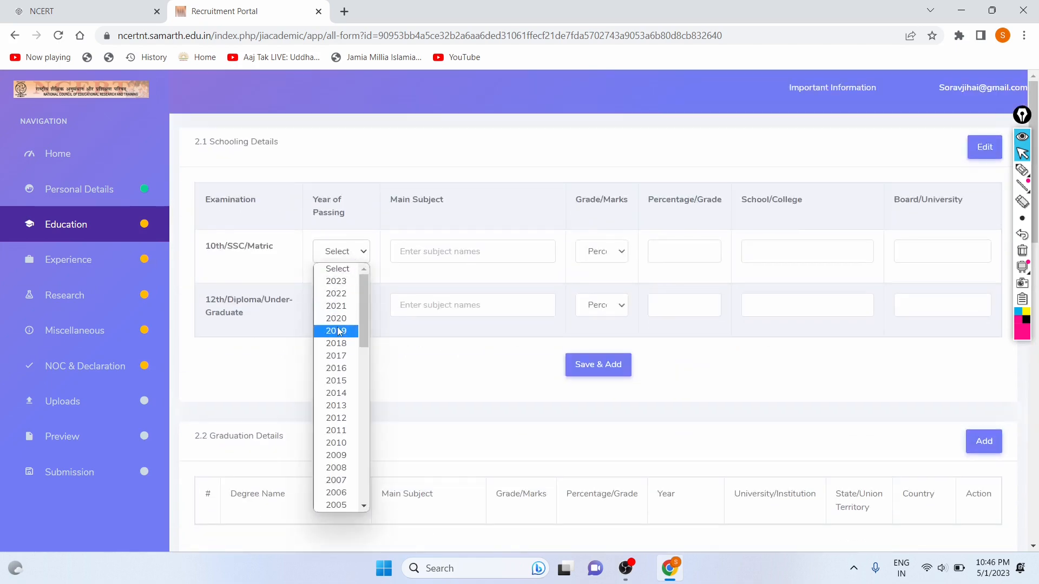
{"action": "left_click", "coordinate": [340, 370]}
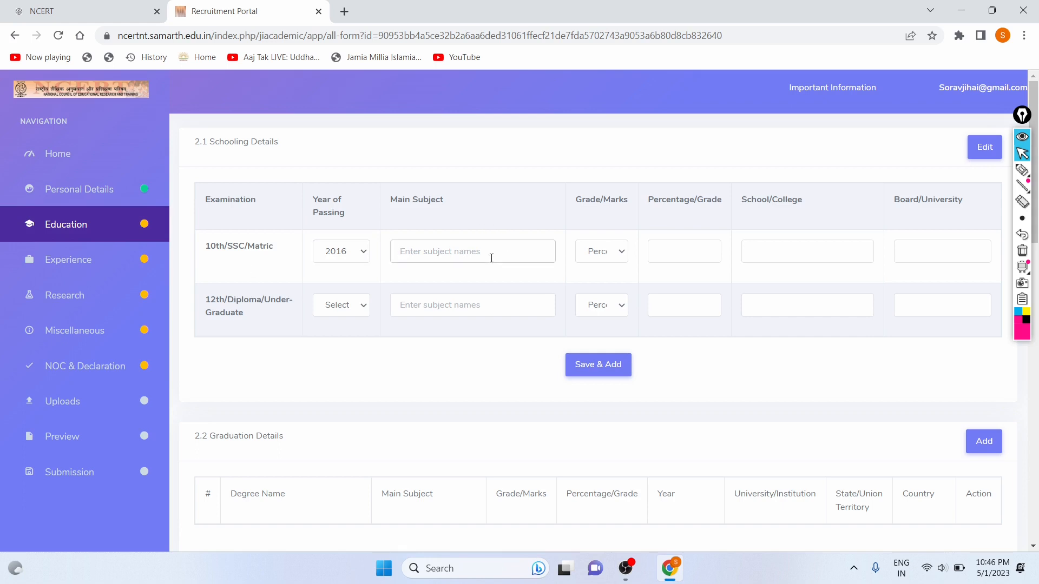
{"action": "key", "text": "Caps_Lock"}
{"action": "type", "text": "E"}
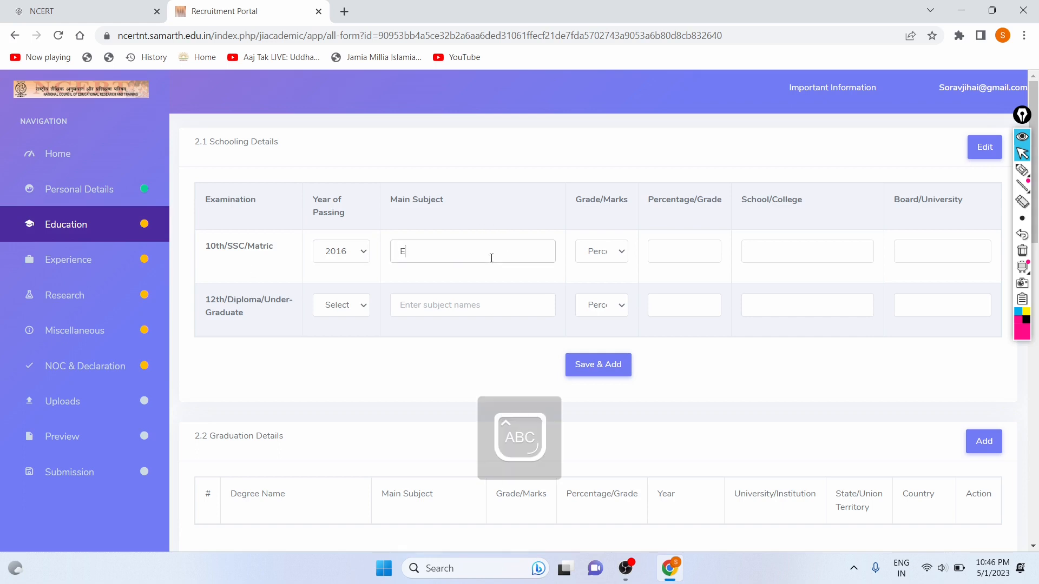
{"action": "key", "text": "Caps_Lock"}
{"action": "type", "text": "nglish,"}
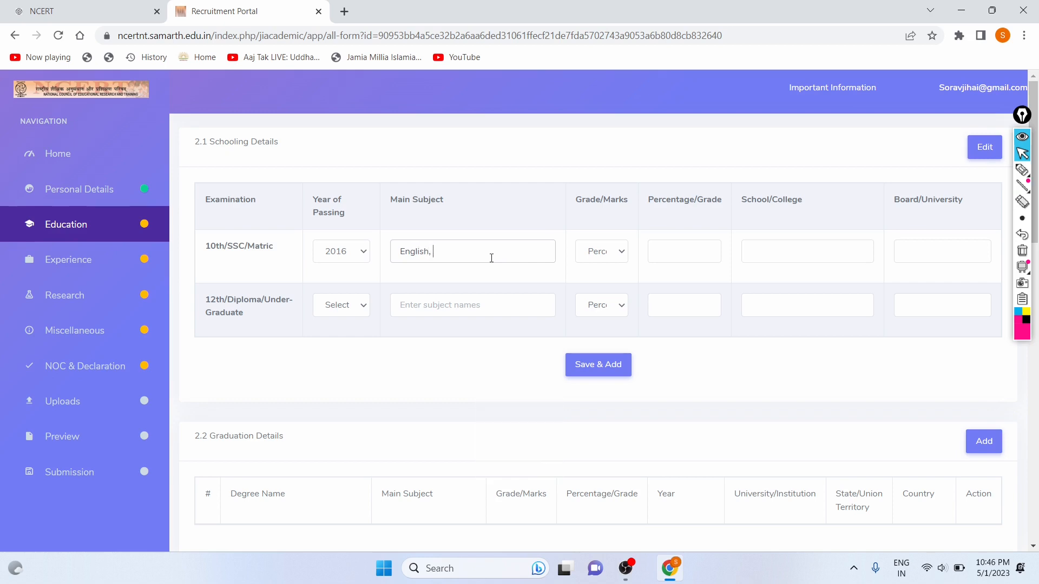
{"action": "key", "text": "Caps_Lock"}
{"action": "type", "text": "M"}
{"action": "key", "text": "Caps_Lock"}
{"action": "type", "text": "aths"}
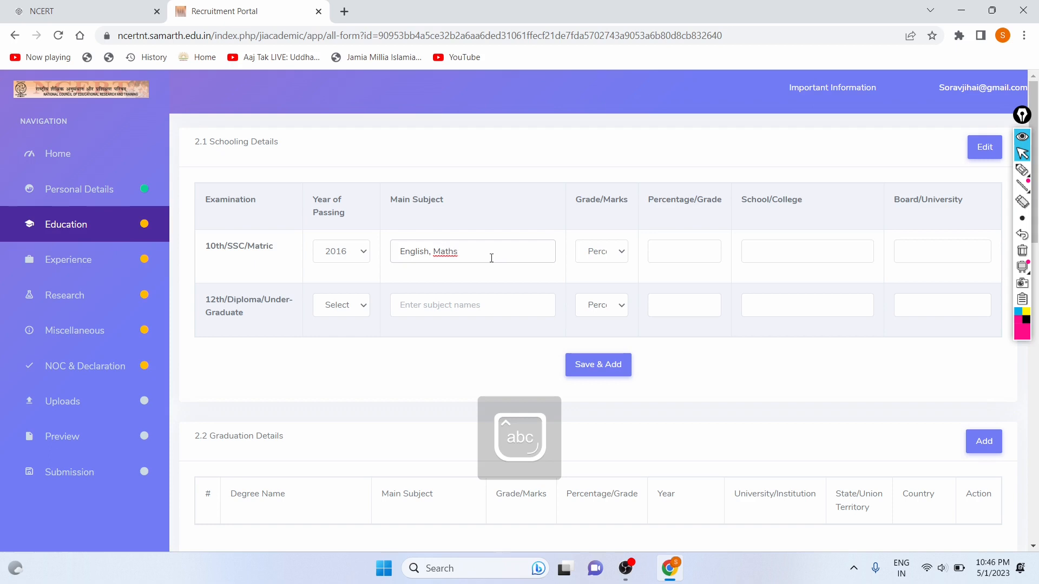
{"action": "key", "text": "BackSpace"}
{"action": "type", "text": ","}
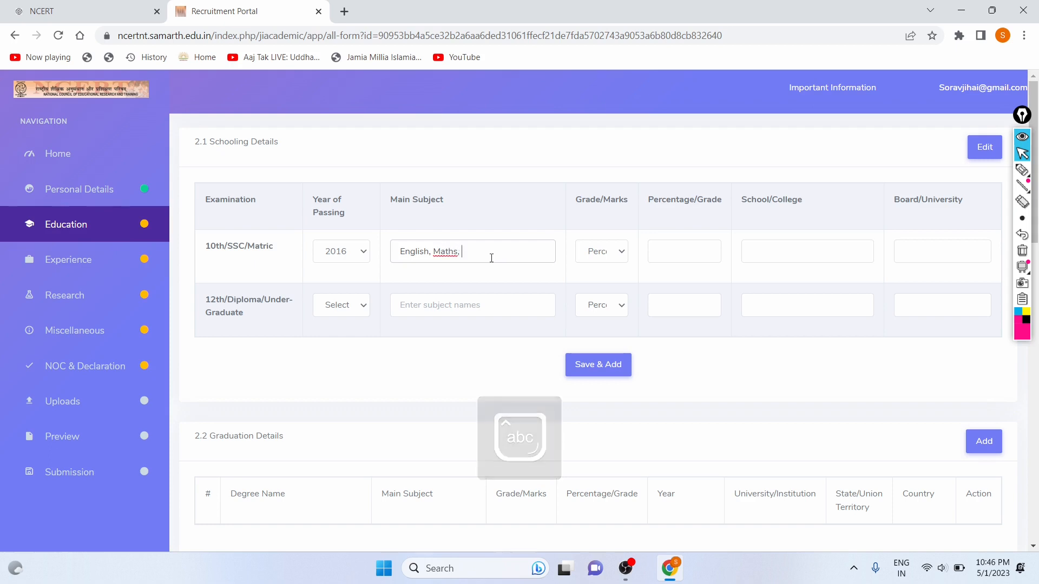
{"action": "key", "text": "Caps_Lock"}
{"action": "type", "text": "H"}
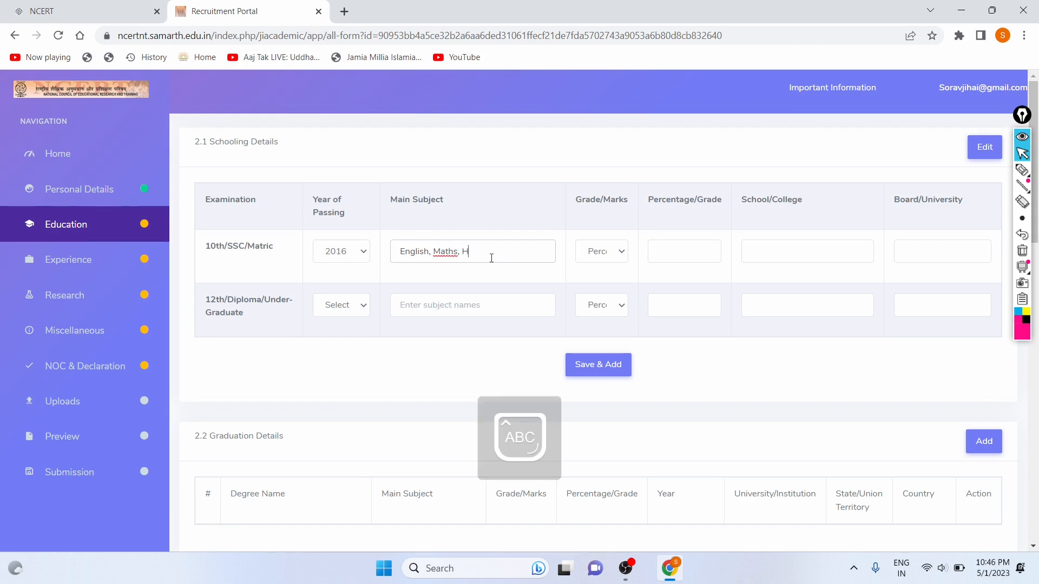
{"action": "key", "text": "Caps_Lock"}
{"action": "type", "text": "ind"}
{"action": "key", "text": "BackSpace"}
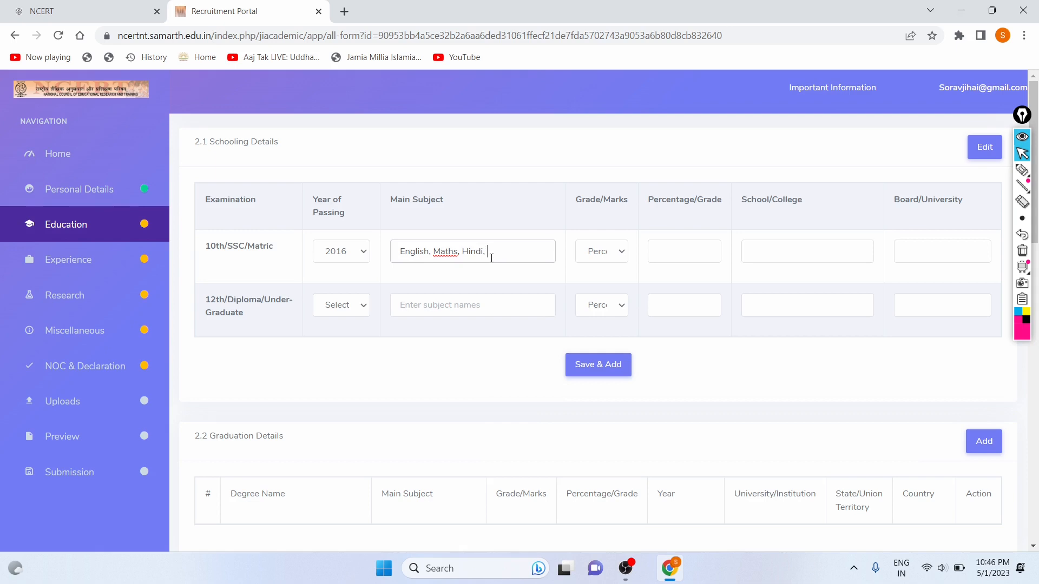
{"action": "key", "text": "Caps_Lock"}
{"action": "type", "text": "S"}
{"action": "key", "text": "Caps_Lock"}
{"action": "type", "text": "cienc"}
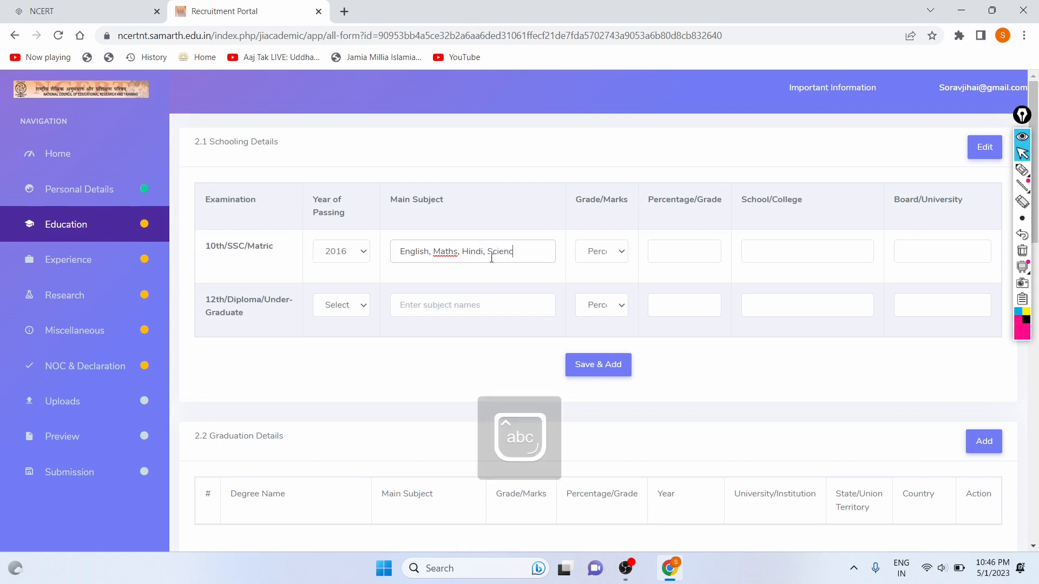
{"action": "type", "text": "e ,"}
{"action": "key", "text": "Caps_Lock"}
{"action": "type", "text": "SST"}
{"action": "key", "text": "Caps_Lock"}
Keep Percentage as the 10th marks type and enter 83.
{"action": "left_click", "coordinate": [607, 253]}
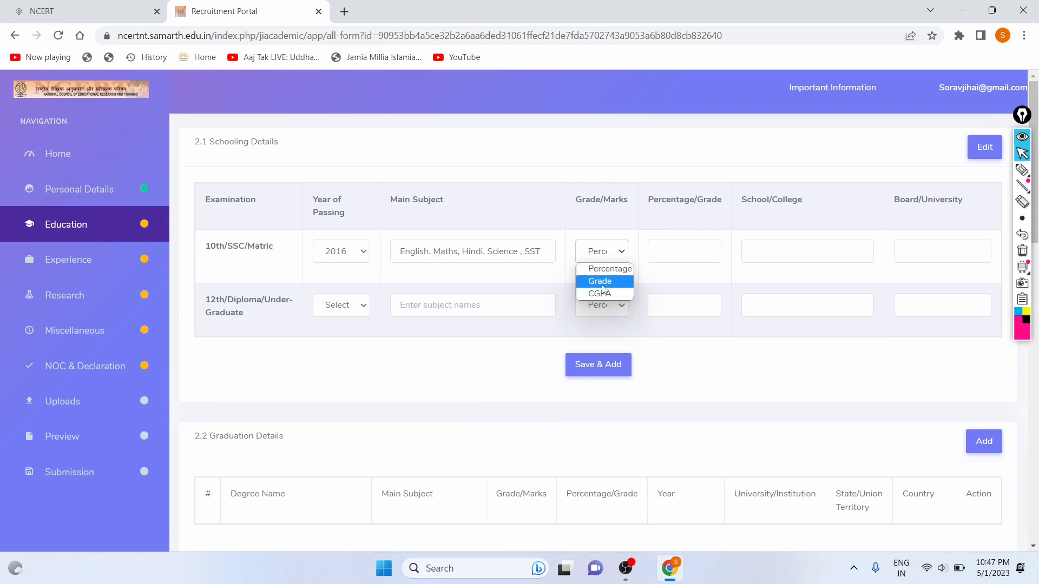
{"action": "left_click", "coordinate": [600, 270]}
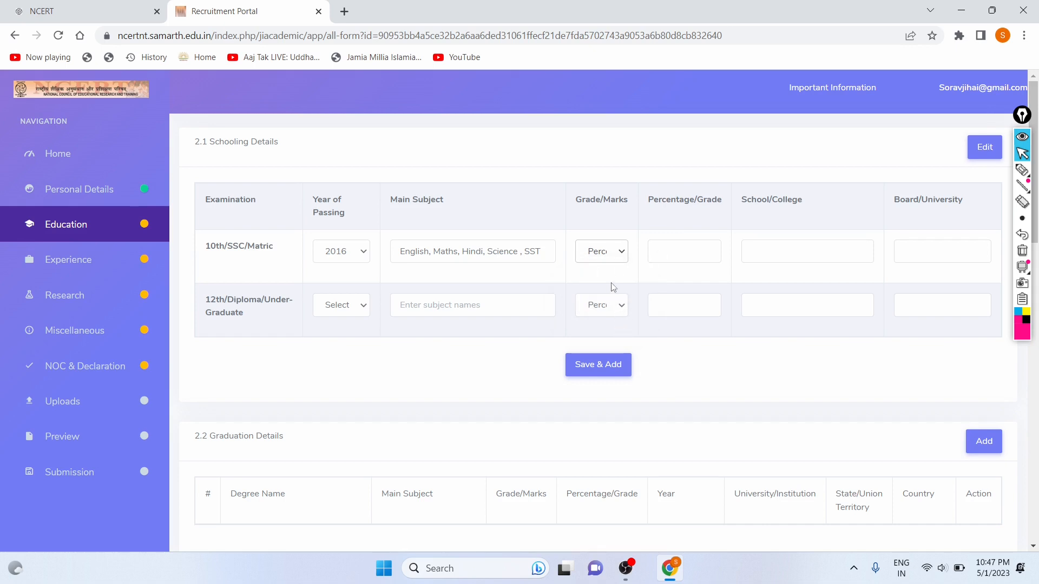
{"action": "left_click", "coordinate": [683, 252]}
{"action": "type", "text": "83"}
Enter Kendriya Vidyalaya as the 10th row's school name.
{"action": "left_click", "coordinate": [765, 256]}
{"action": "key", "text": "Caps_Lock"}
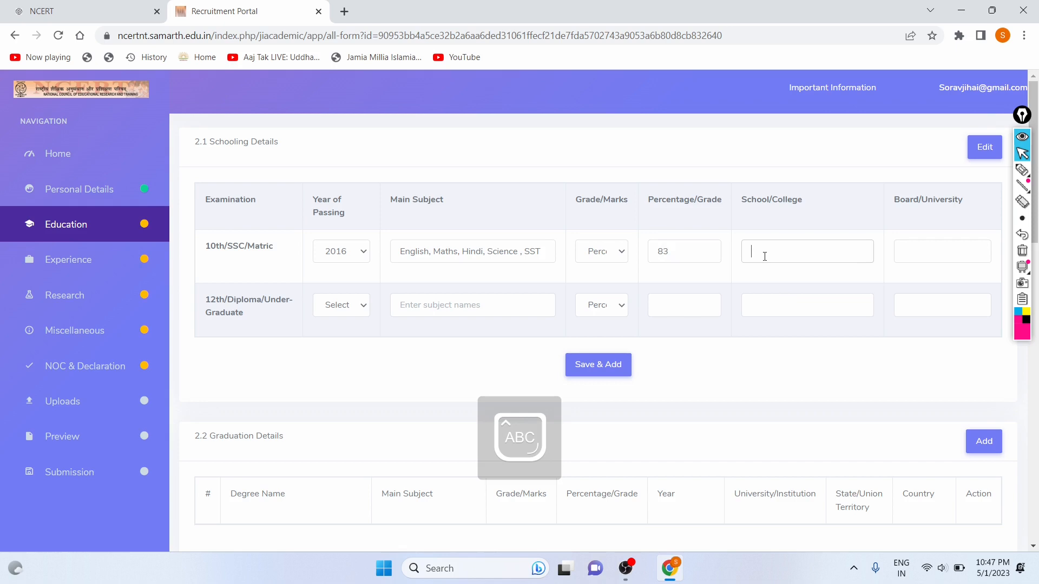
{"action": "type", "text": "K"}
{"action": "key", "text": "Caps_Lock"}
{"action": "type", "text": "endriya"}
{"action": "key", "text": "Caps_Lock"}
{"action": "type", "text": "V"}
{"action": "key", "text": "Caps_Lock"}
{"action": "type", "text": "idyalaya"}
{"action": "left_click", "coordinate": [764, 258]}
Enter CBSE as the 10th row's board.
{"action": "left_click", "coordinate": [910, 249]}
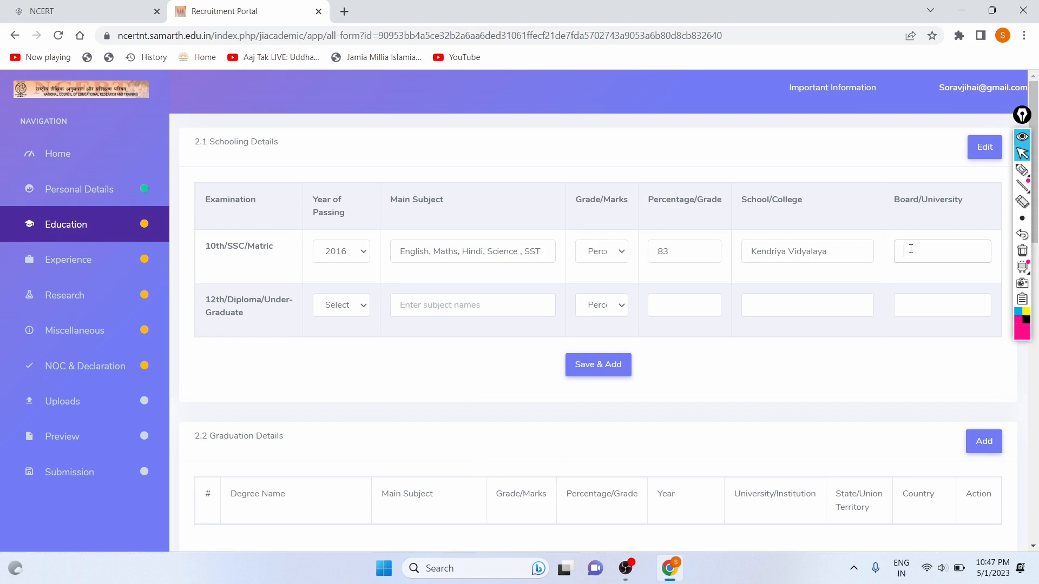
{"action": "key", "text": "Caps_Lock"}
{"action": "type", "text": "CBSE"}
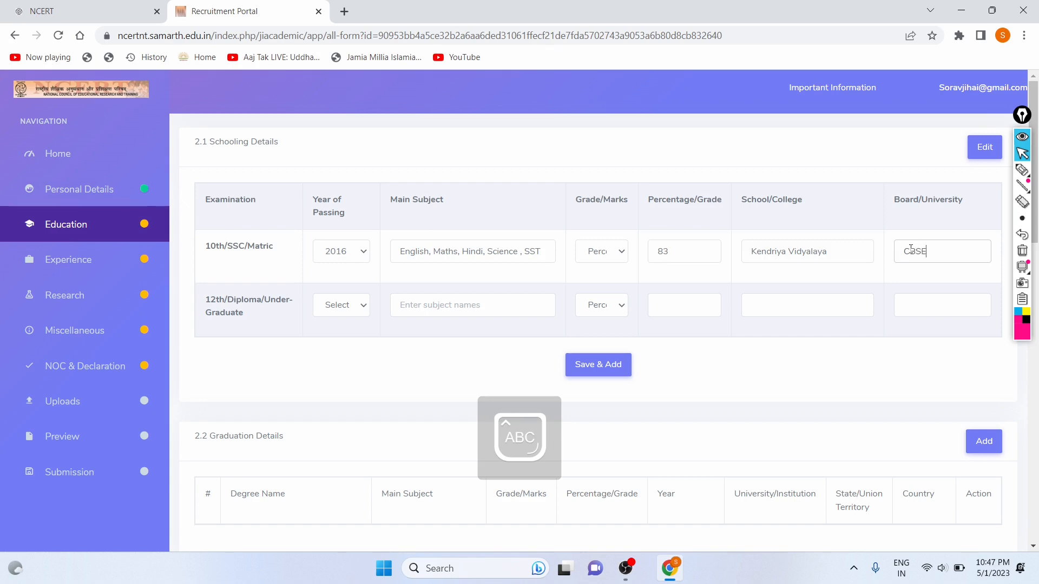
{"action": "key", "text": "Caps_Lock"}
{"action": "left_click", "coordinate": [344, 305]}
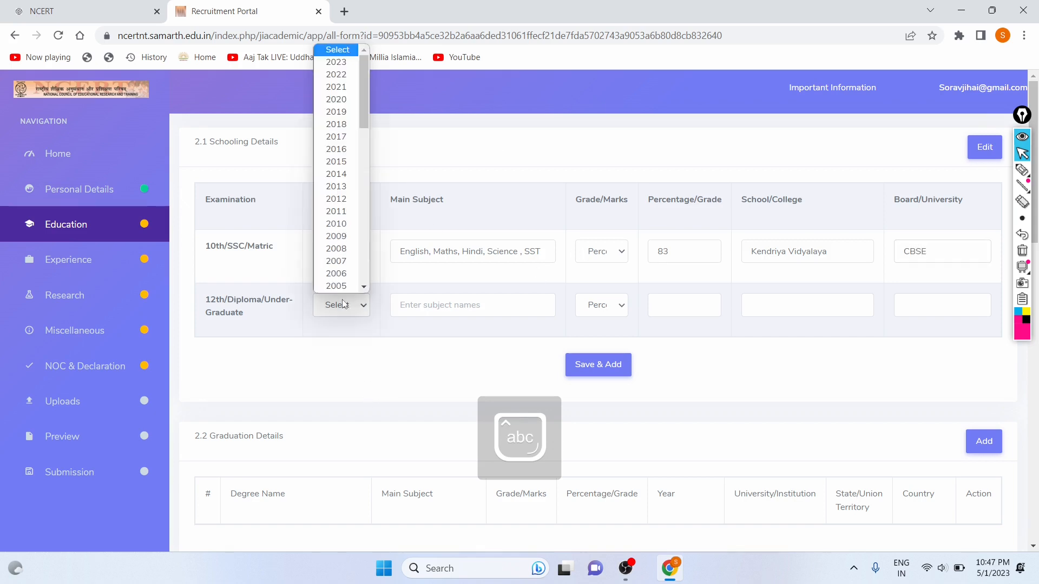
Set the 12th row's passing year to 2018 and enter subjects Physics, Chemistry, Maths, Computer Science, English.
{"action": "left_click", "coordinate": [341, 137]}
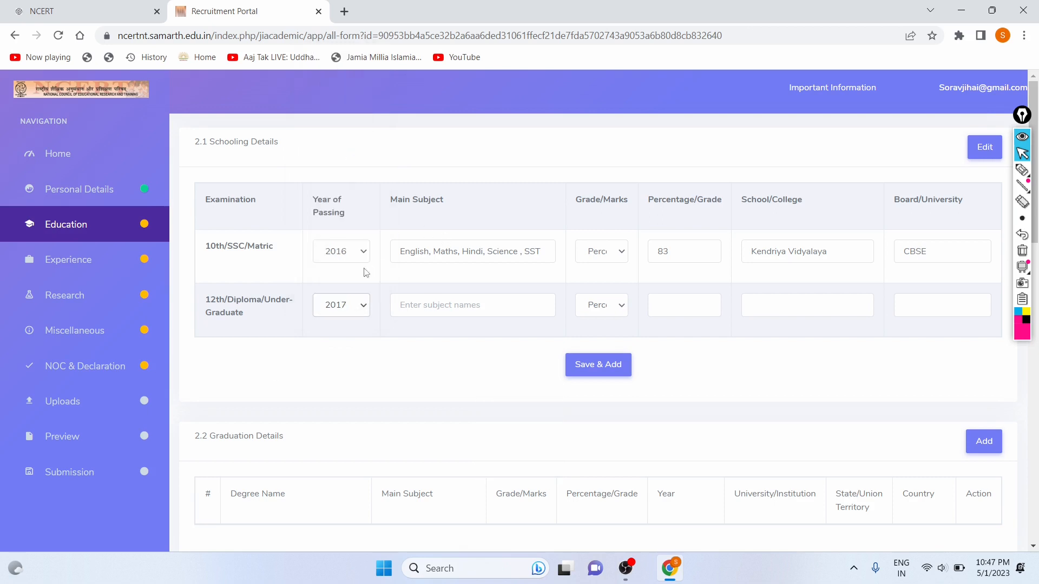
{"action": "left_click", "coordinate": [351, 303]}
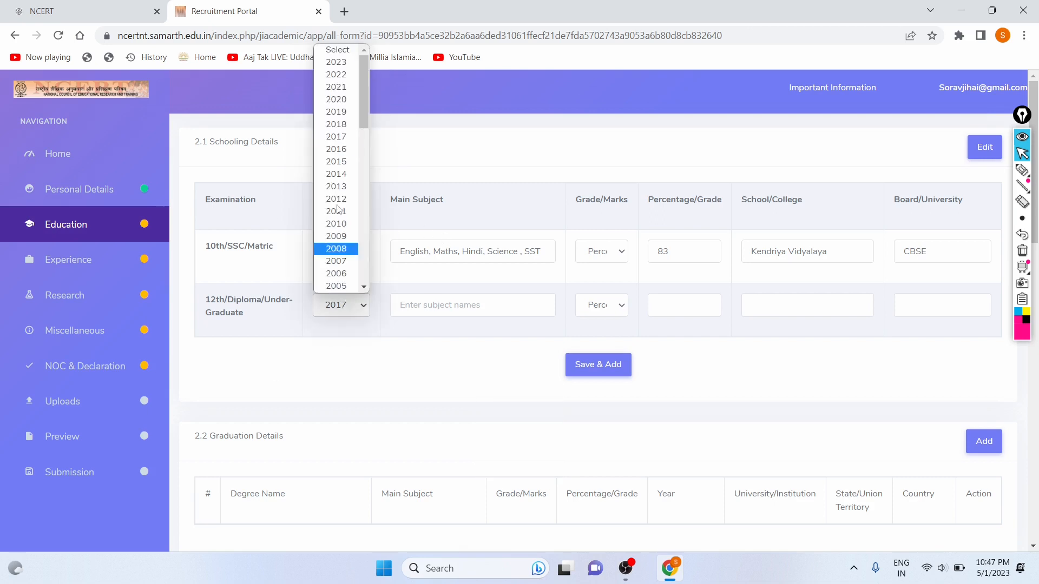
{"action": "left_click", "coordinate": [356, 126]}
{"action": "left_click", "coordinate": [429, 312]}
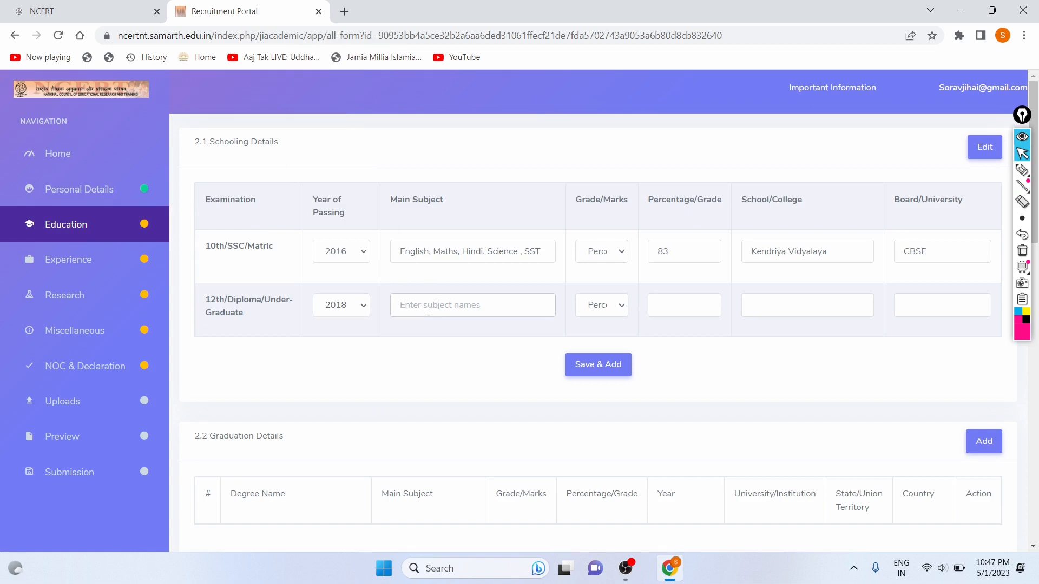
{"action": "key", "text": "Caps_Lock"}
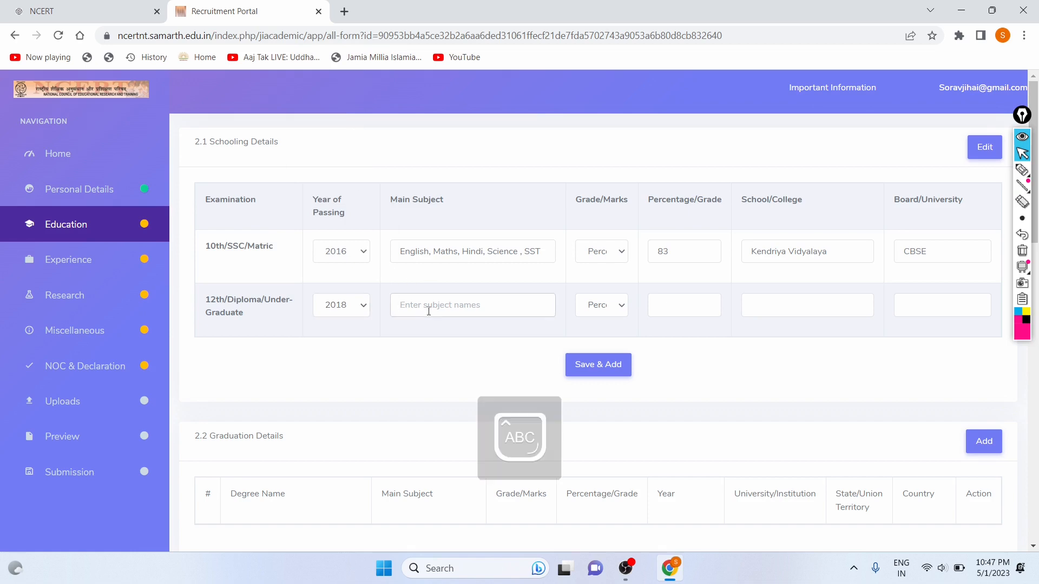
{"action": "type", "text": "P"}
{"action": "key", "text": "Caps_Lock"}
{"action": "type", "text": "hysics,"}
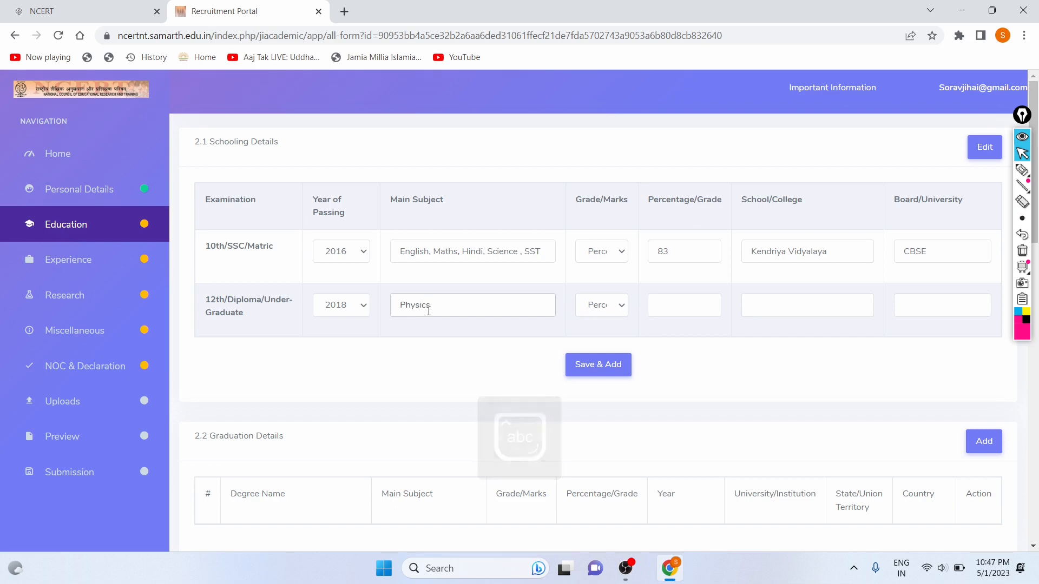
{"action": "key", "text": "Caps_Lock"}
{"action": "type", "text": "C"}
{"action": "key", "text": "Caps_Lock"}
{"action": "type", "text": "hem"}
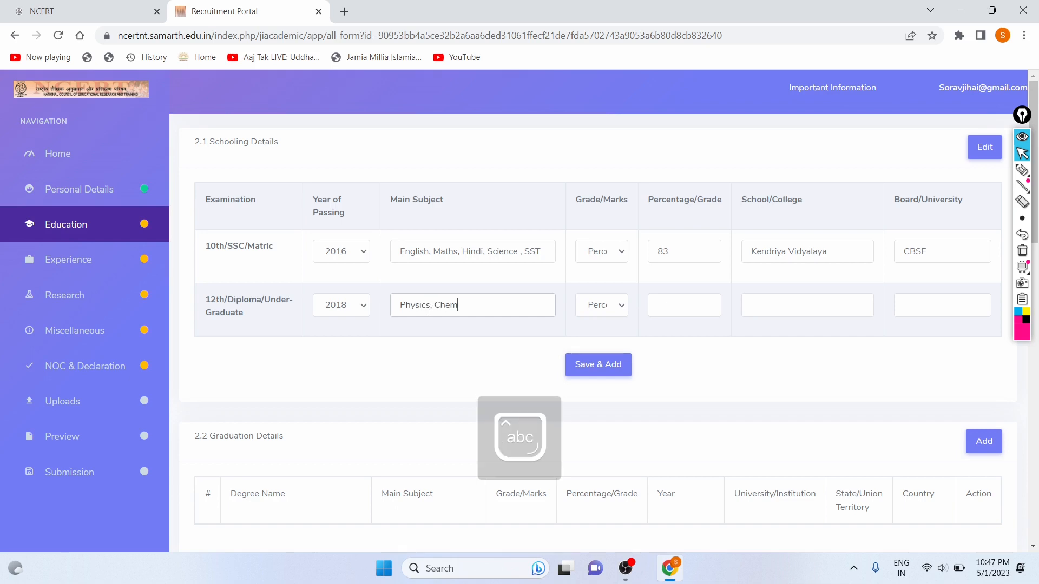
{"action": "type", "text": "istry ,"}
{"action": "key", "text": "Caps_Lock"}
{"action": "type", "text": "ths , Computer"}
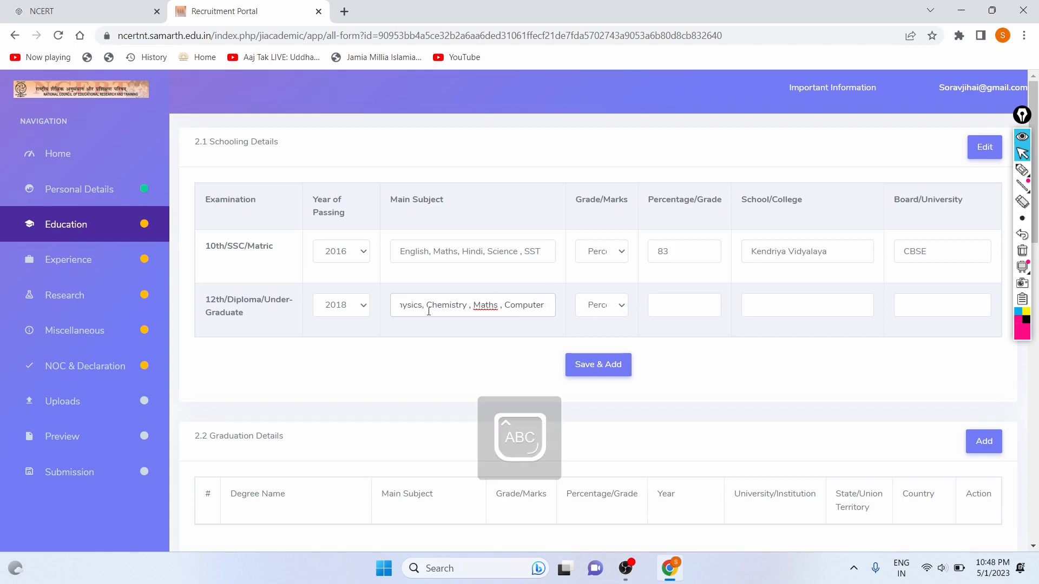
{"action": "type", "text": " Science "}
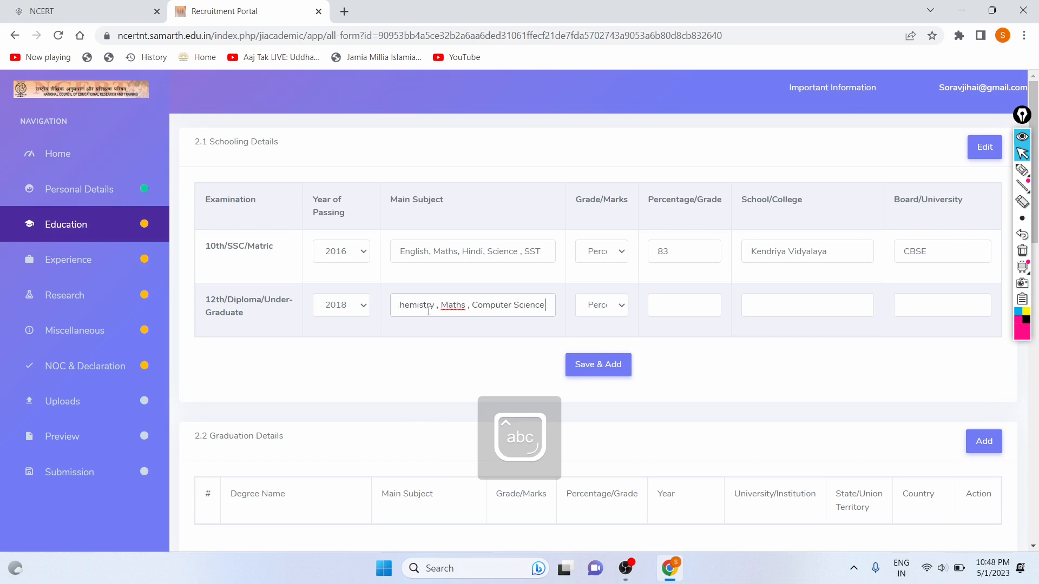
{"action": "type", "text": ", Eng"}
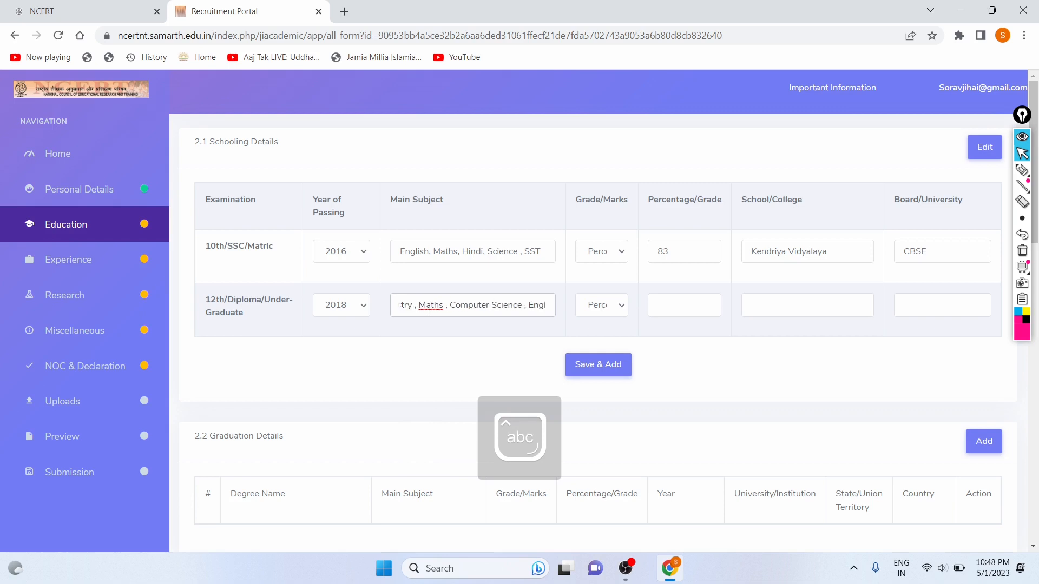
{"action": "type", "text": "lish"}
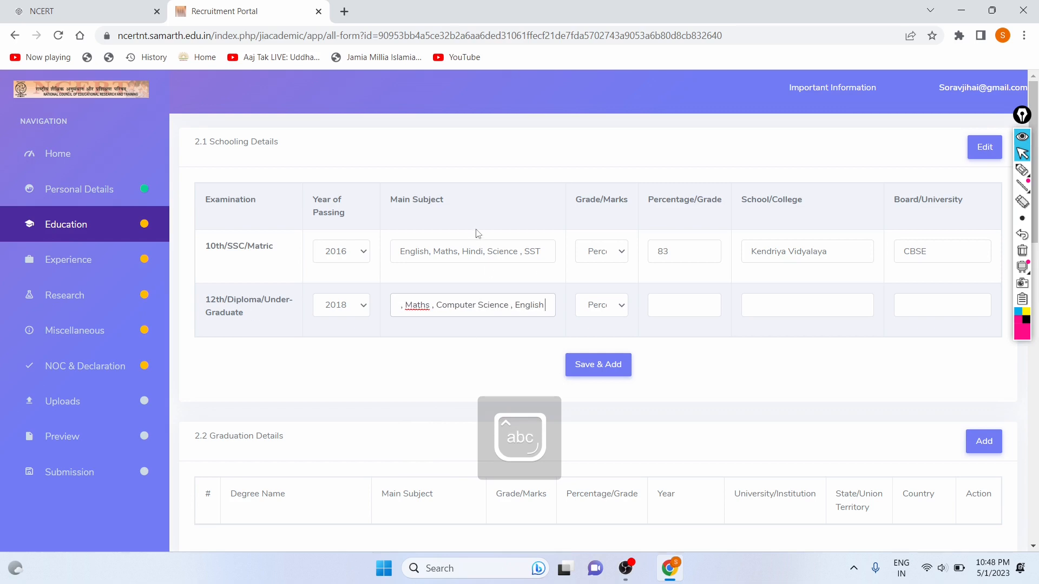
Enter 85 percent and copy Kendriya Vidyalaya from the 10th row as the 12th row's school.
{"action": "left_click", "coordinate": [669, 305]}
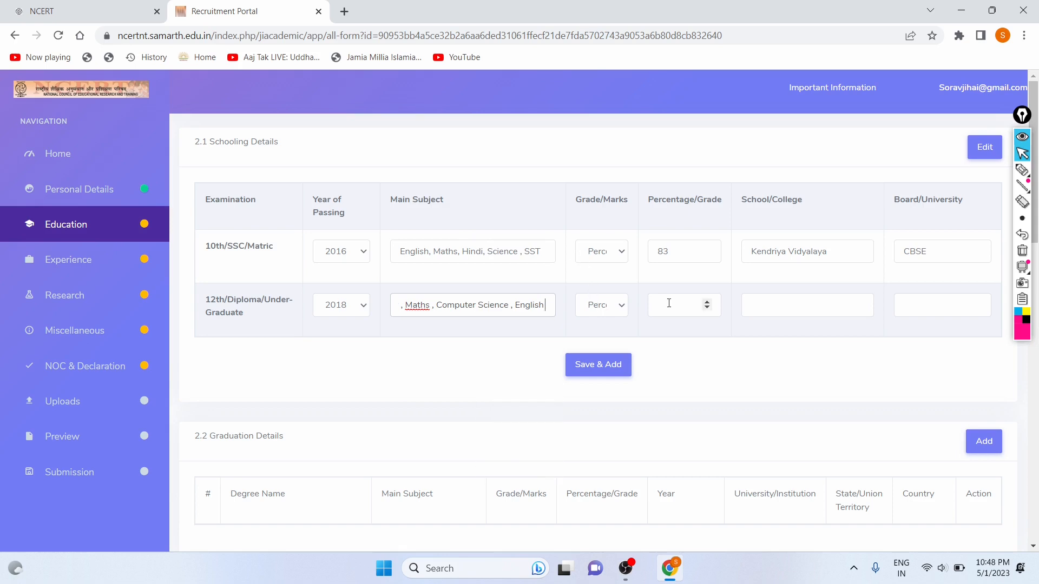
{"action": "type", "text": "85"}
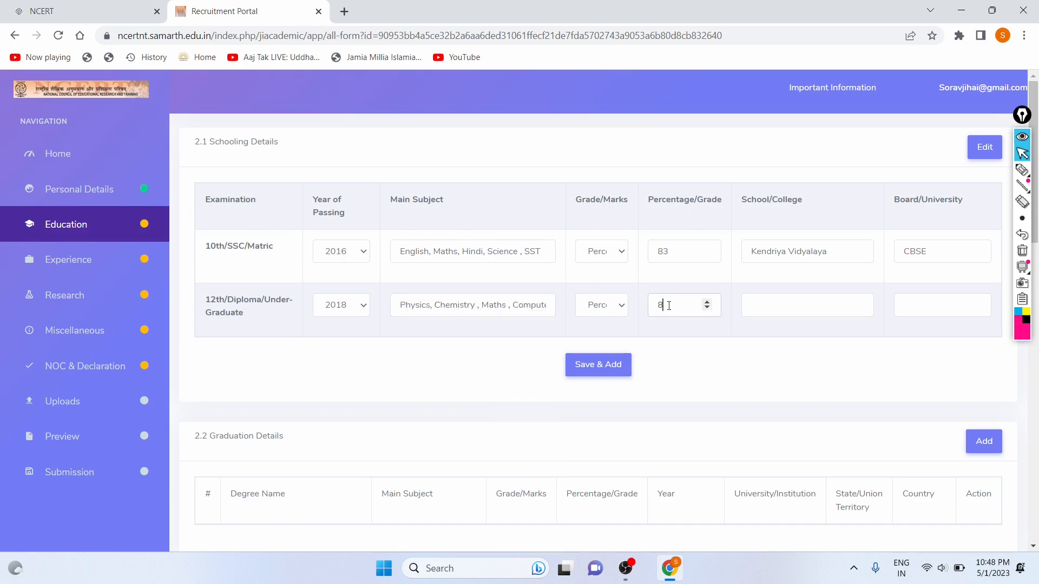
{"action": "left_click", "coordinate": [821, 310]}
{"action": "left_click_drag", "start_coordinate": [834, 257], "coordinate": [746, 256]}
{"action": "key", "text": "ctrl+c"}
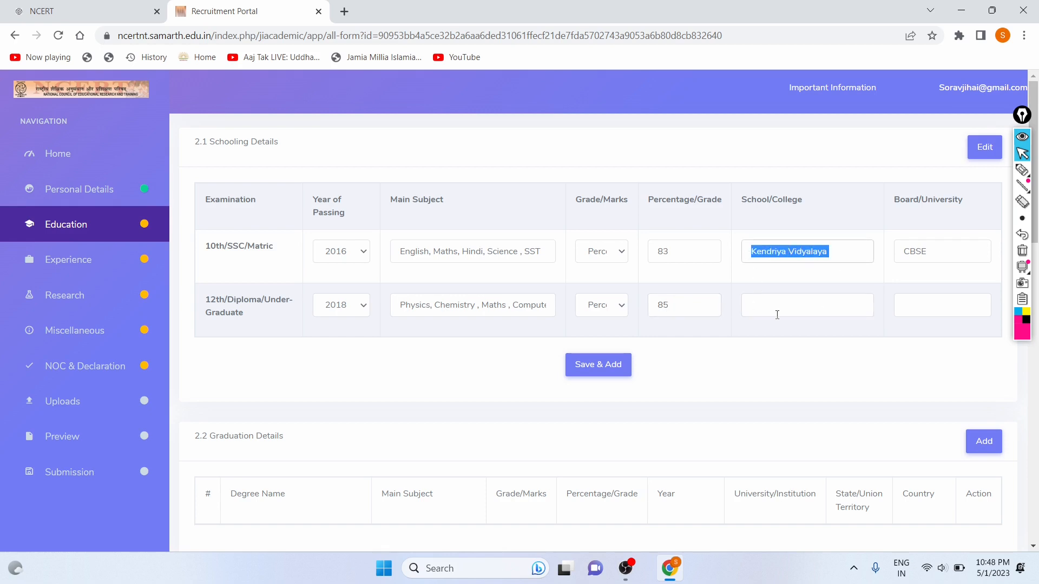
{"action": "left_click", "coordinate": [777, 314]}
{"action": "key", "text": "ctrl+v"}
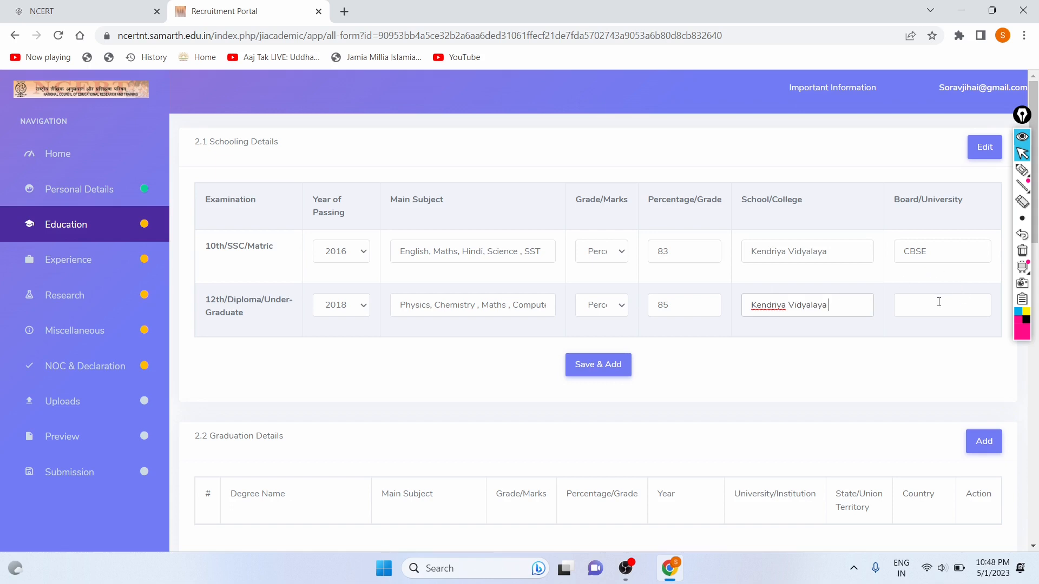
Enter CBSE as the 12th row's board and save the schooling details.
{"action": "left_click", "coordinate": [936, 302]}
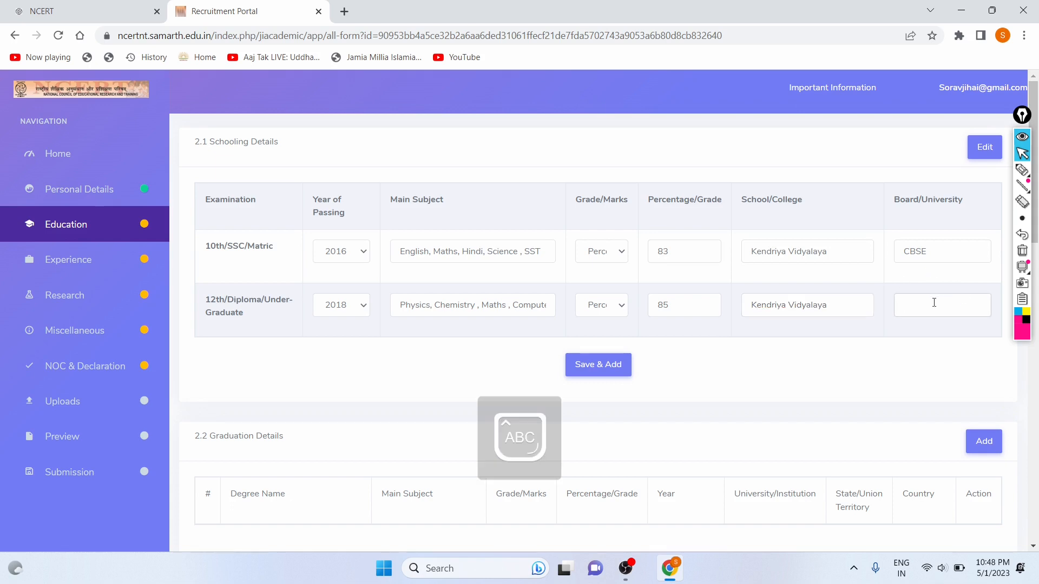
{"action": "type", "text": "Cbse"}
{"action": "key", "text": "Caps_Lock"}
{"action": "type", "text": "BSE"}
{"action": "key", "text": "Caps_Lock"}
{"action": "scroll", "coordinate": [577, 249], "scroll_direction": "down", "scroll_amount": 3}
{"action": "left_click", "coordinate": [585, 193]}
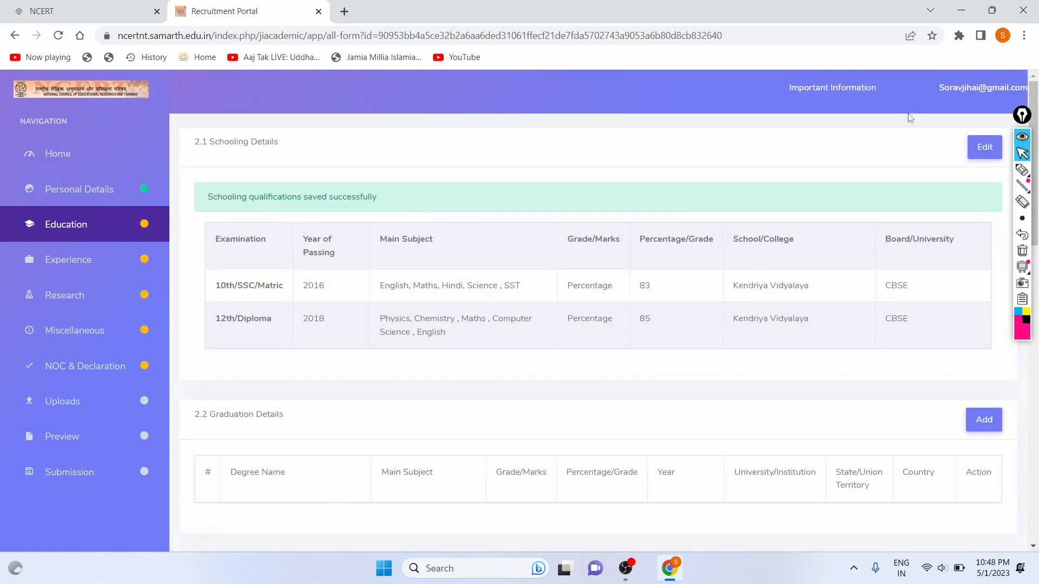
Check the saved-successfully message, then scroll past the empty Graduation, Post-Graduation, M.Phil. and Ph.D. sections.
{"action": "left_click_drag", "start_coordinate": [263, 198], "coordinate": [379, 200]}
{"action": "left_click", "coordinate": [394, 203]}
{"action": "scroll", "coordinate": [394, 203], "scroll_direction": "down", "scroll_amount": 5}
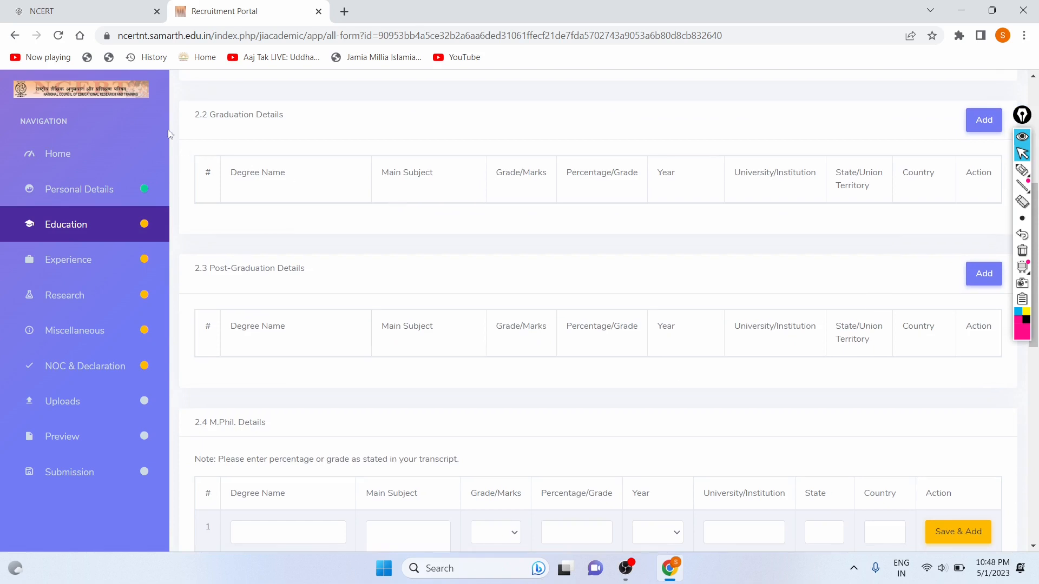
{"action": "scroll", "coordinate": [411, 321], "scroll_direction": "down", "scroll_amount": 1}
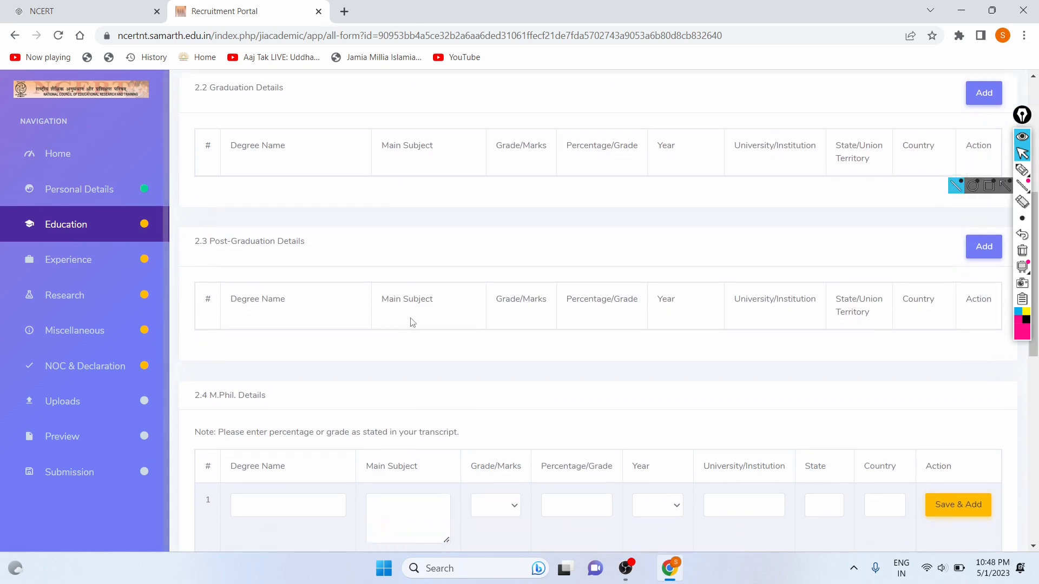
{"action": "left_click_drag", "start_coordinate": [214, 144], "coordinate": [203, 145]}
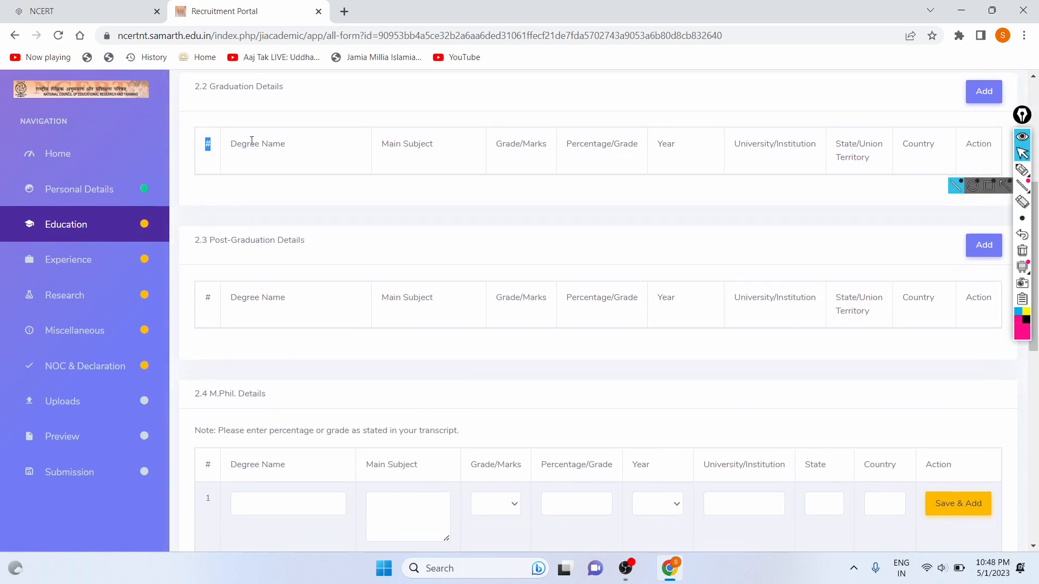
{"action": "right_click", "coordinate": [249, 140]}
{"action": "left_click", "coordinate": [231, 155]}
{"action": "scroll", "coordinate": [231, 155], "scroll_direction": "up", "scroll_amount": 3}
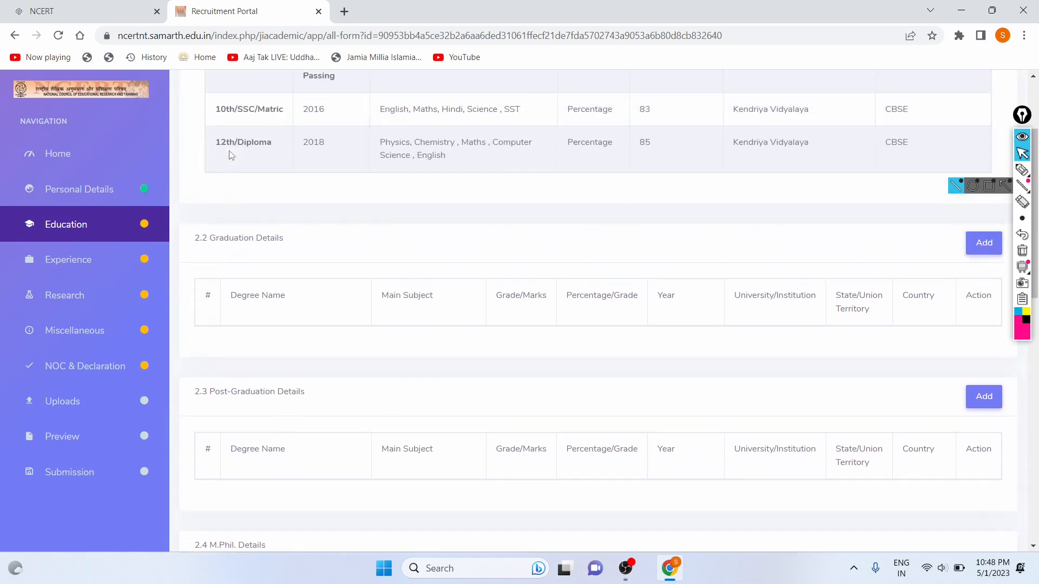
{"action": "scroll", "coordinate": [745, 129], "scroll_direction": "down", "scroll_amount": 7}
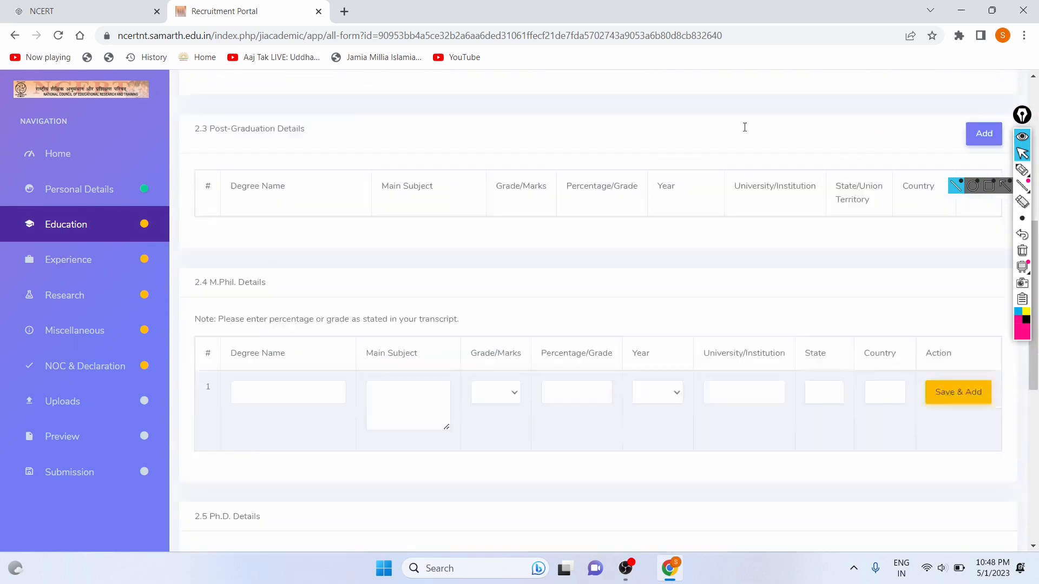
{"action": "left_click", "coordinate": [1021, 159]}
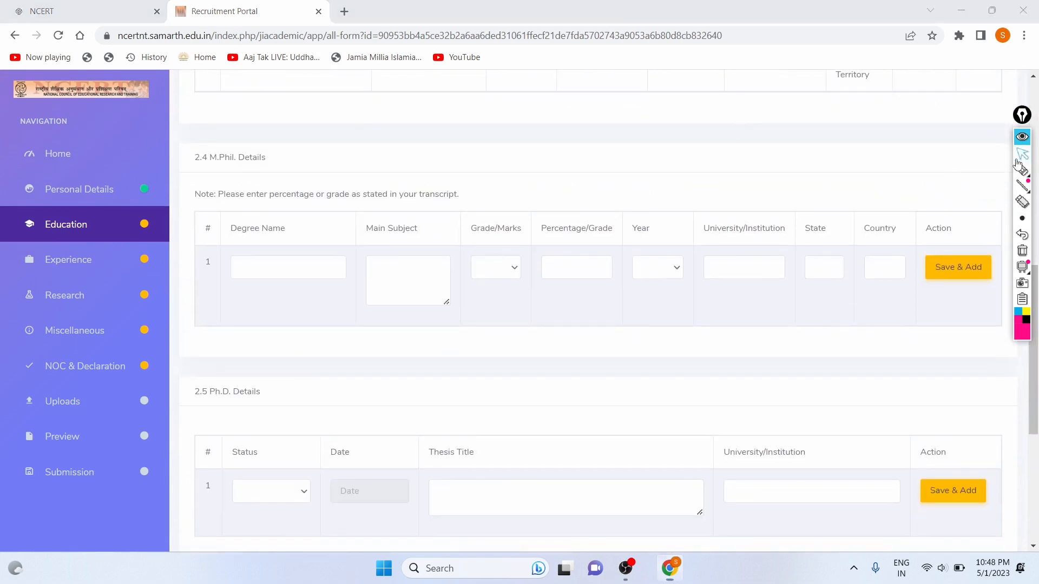
{"action": "scroll", "coordinate": [784, 249], "scroll_direction": "up", "scroll_amount": 7}
{"action": "scroll", "coordinate": [785, 249], "scroll_direction": "down", "scroll_amount": 7}
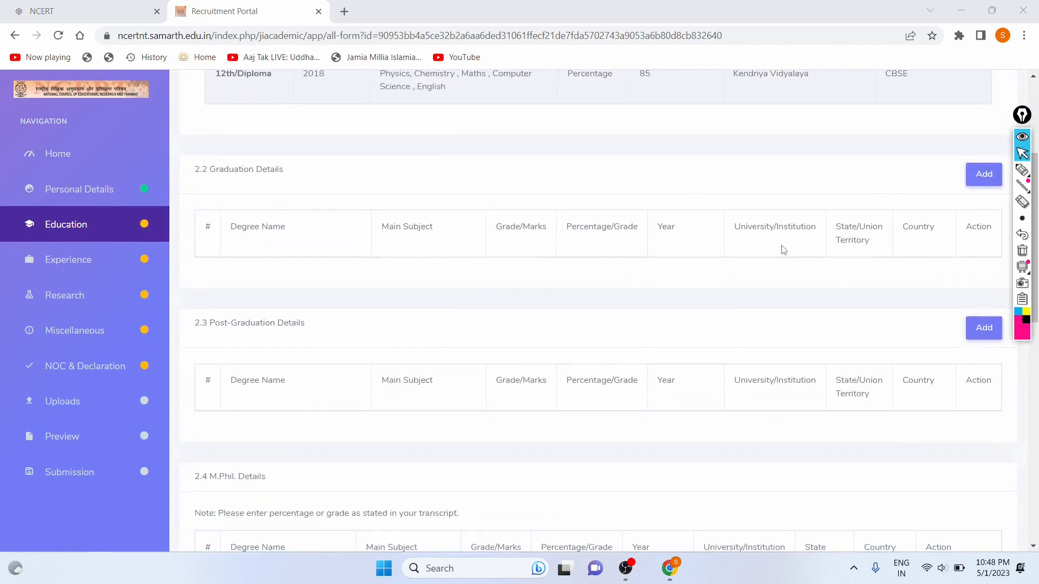
{"action": "scroll", "coordinate": [565, 200], "scroll_direction": "up", "scroll_amount": 2}
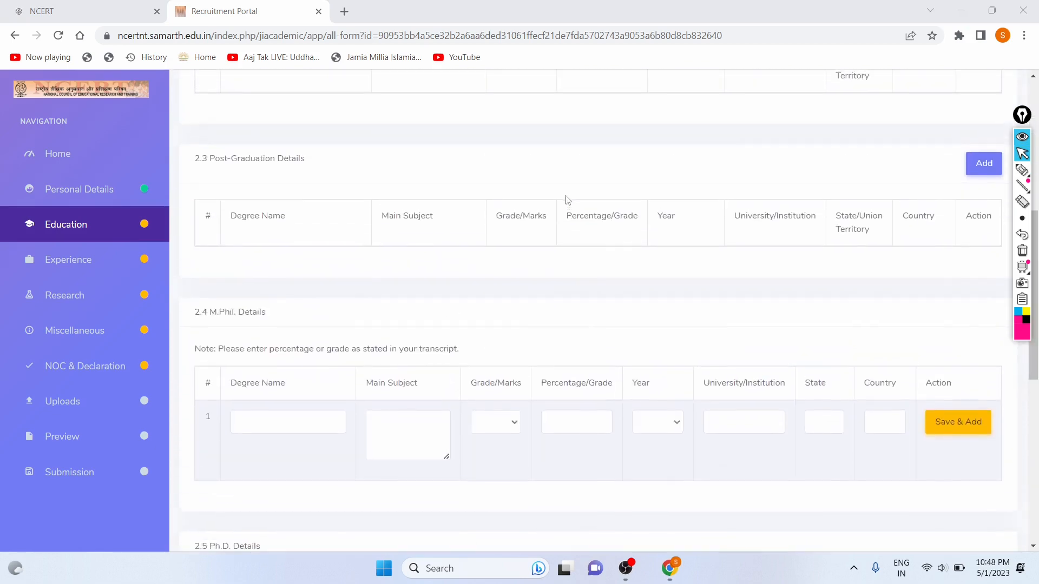
{"action": "scroll", "coordinate": [565, 199], "scroll_direction": "down", "scroll_amount": 7}
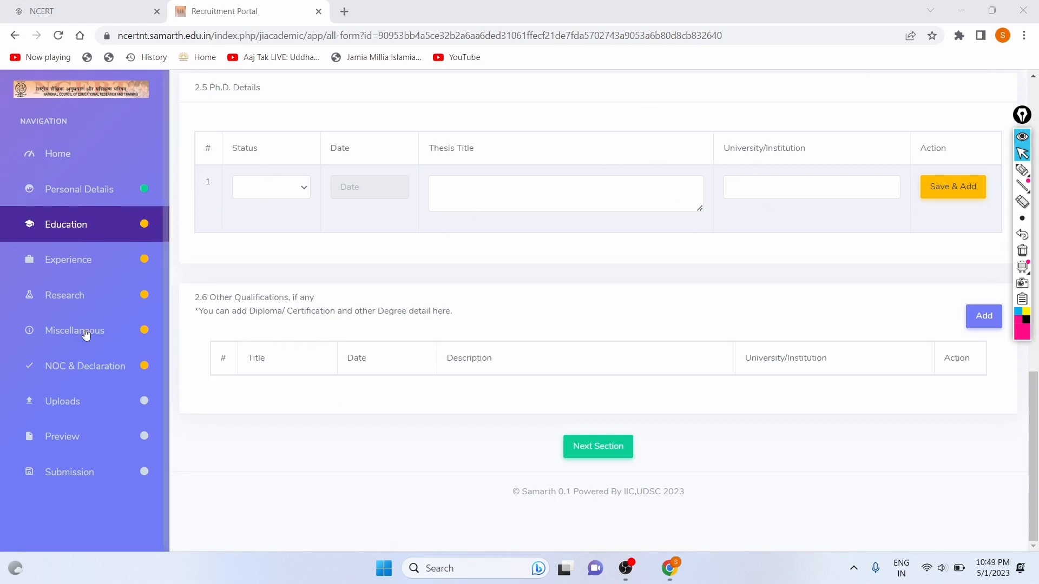
Move on to the Experience section and look over its work-experience table.
{"action": "left_click", "coordinate": [599, 448]}
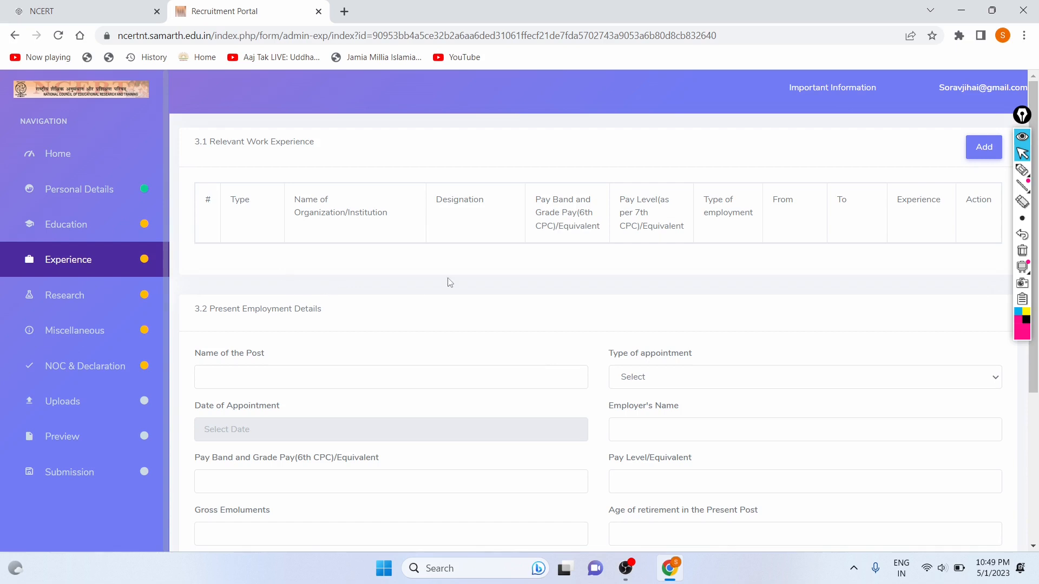
{"action": "scroll", "coordinate": [448, 282], "scroll_direction": "down", "scroll_amount": 4}
{"action": "scroll", "coordinate": [448, 282], "scroll_direction": "up", "scroll_amount": 4}
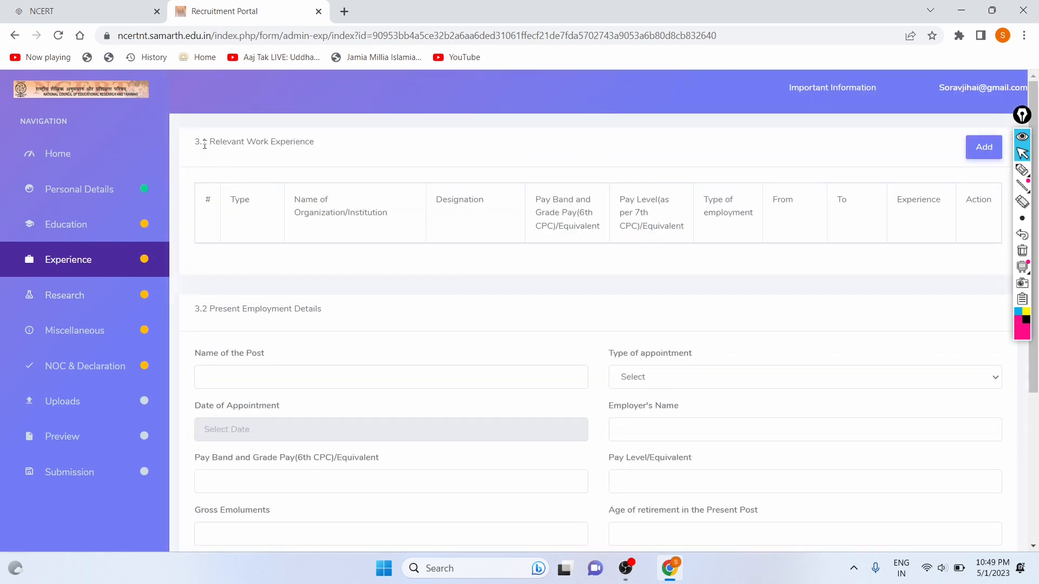
{"action": "left_click_drag", "start_coordinate": [206, 142], "coordinate": [289, 142]}
{"action": "left_click", "coordinate": [309, 271]}
{"action": "scroll", "coordinate": [349, 255], "scroll_direction": "down", "scroll_amount": 2}
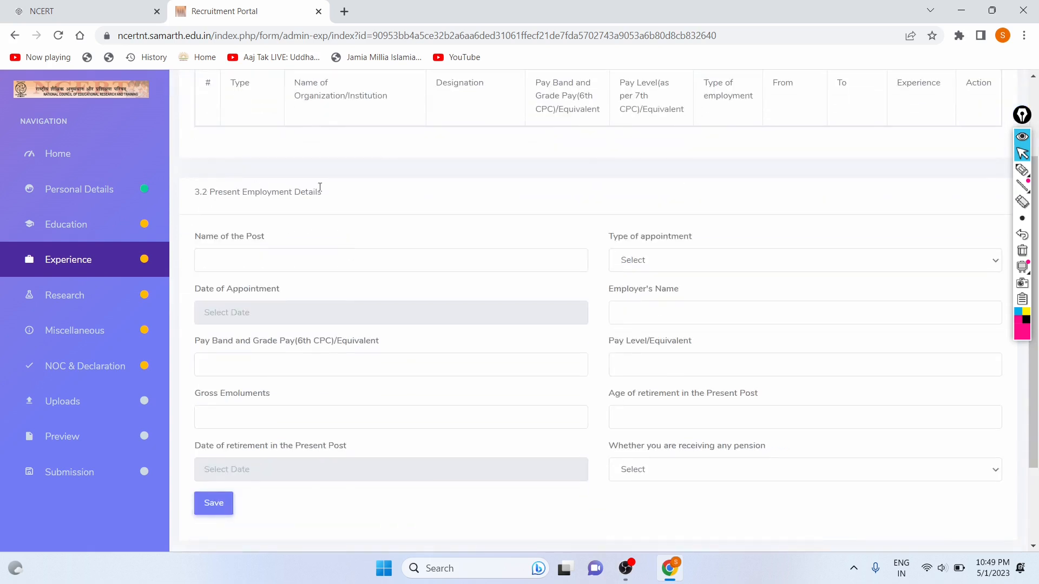
Enter Assistant as the present post's name and choose Permanent as the appointment type.
{"action": "left_click", "coordinate": [232, 260]}
{"action": "type", "text": "Assis"}
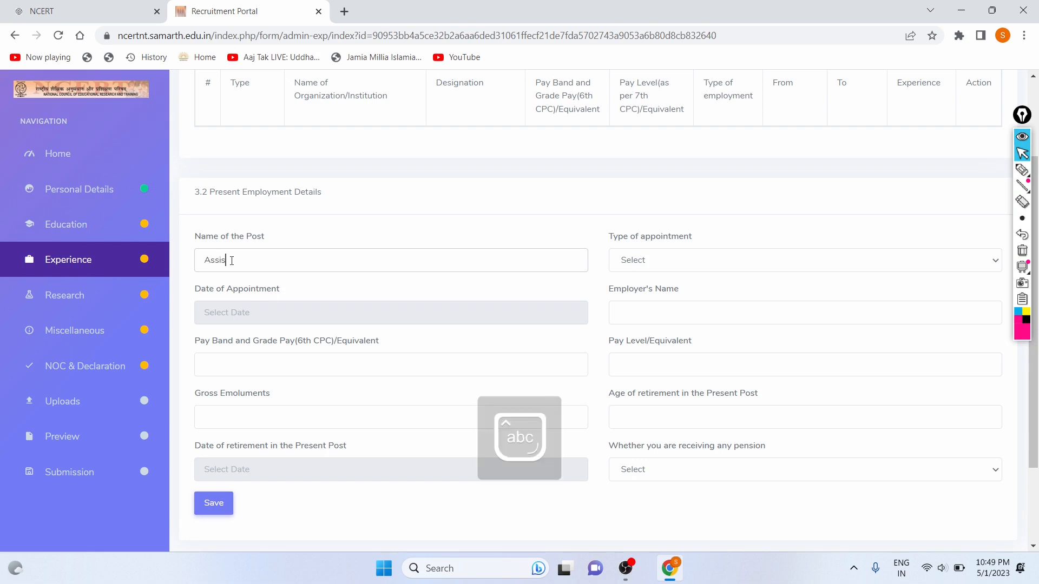
{"action": "type", "text": "tant"}
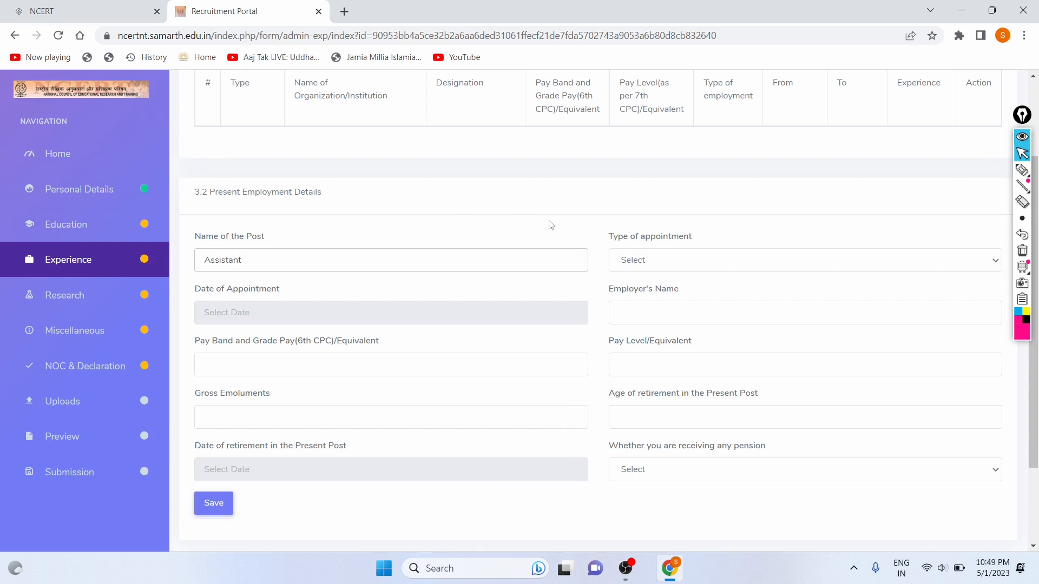
{"action": "left_click", "coordinate": [675, 270]}
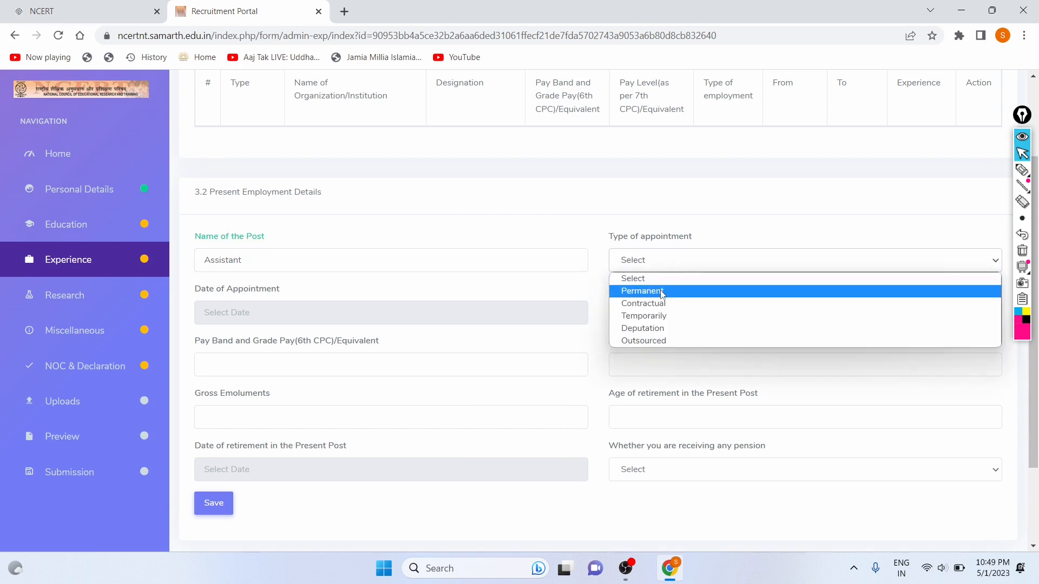
{"action": "left_click", "coordinate": [631, 293]}
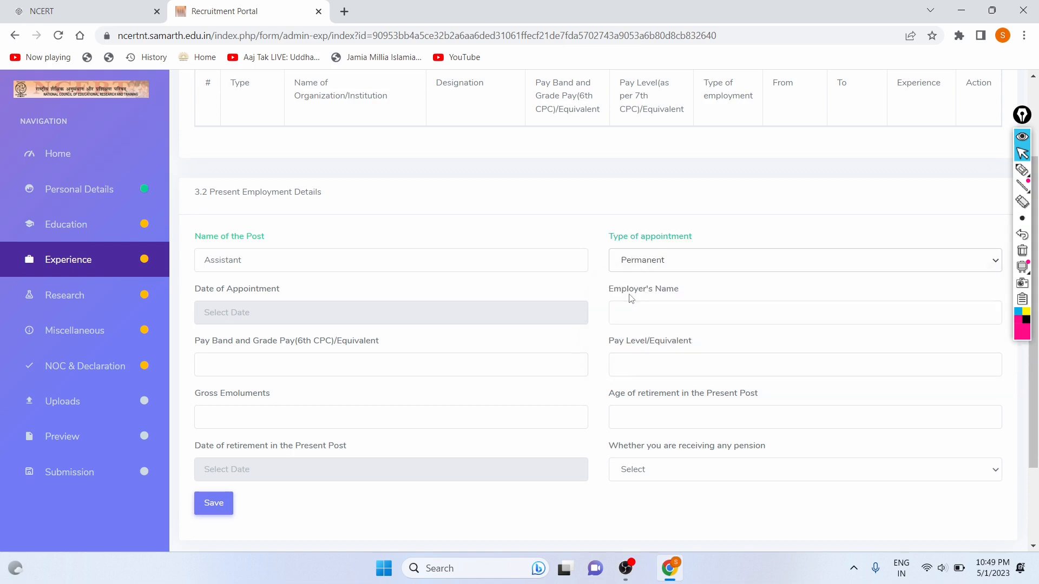
{"action": "scroll", "coordinate": [477, 228], "scroll_direction": "up", "scroll_amount": 2}
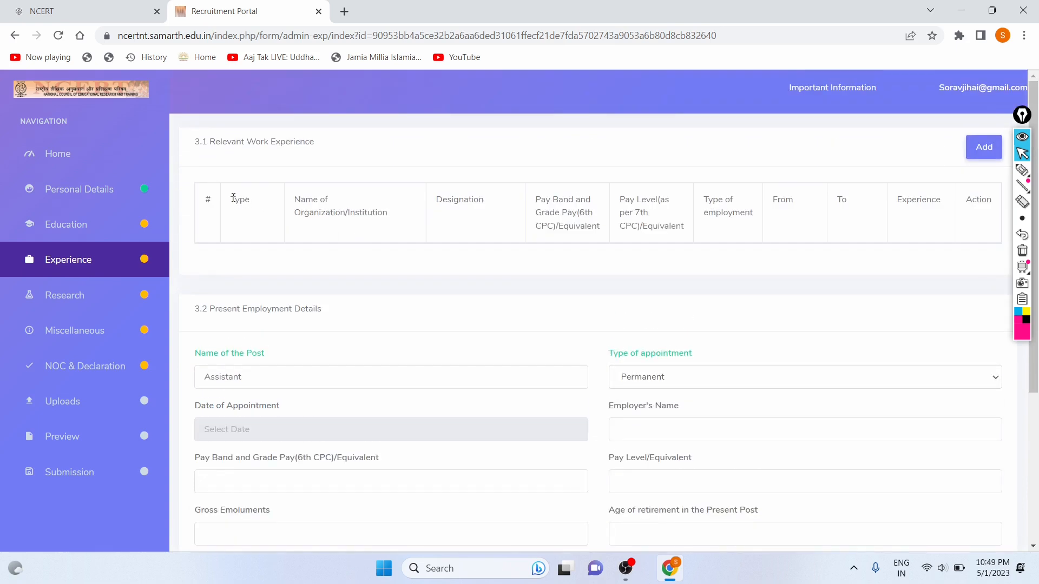
{"action": "left_click_drag", "start_coordinate": [233, 198], "coordinate": [593, 214]}
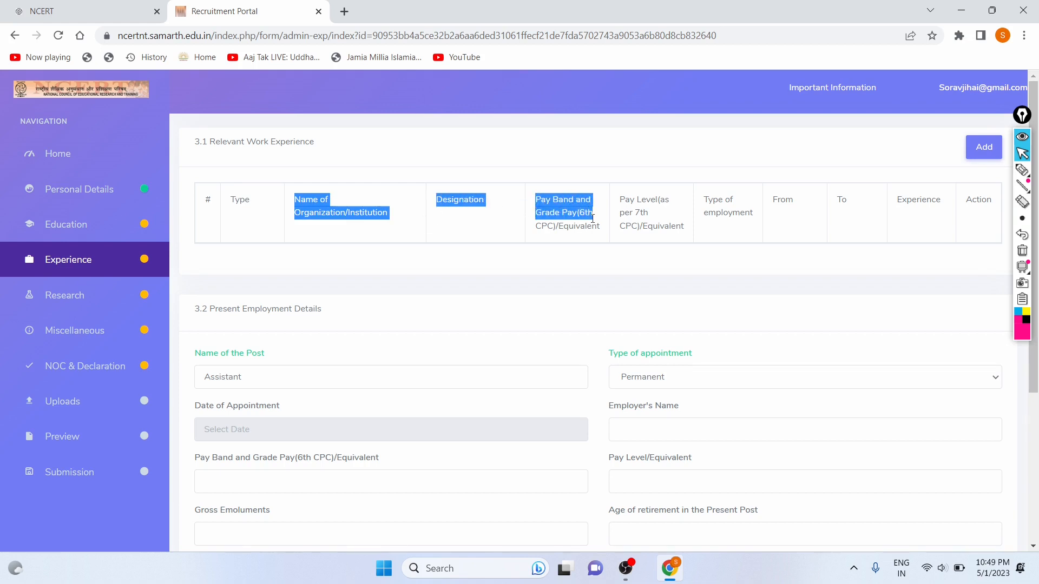
{"action": "left_click", "coordinate": [481, 234]}
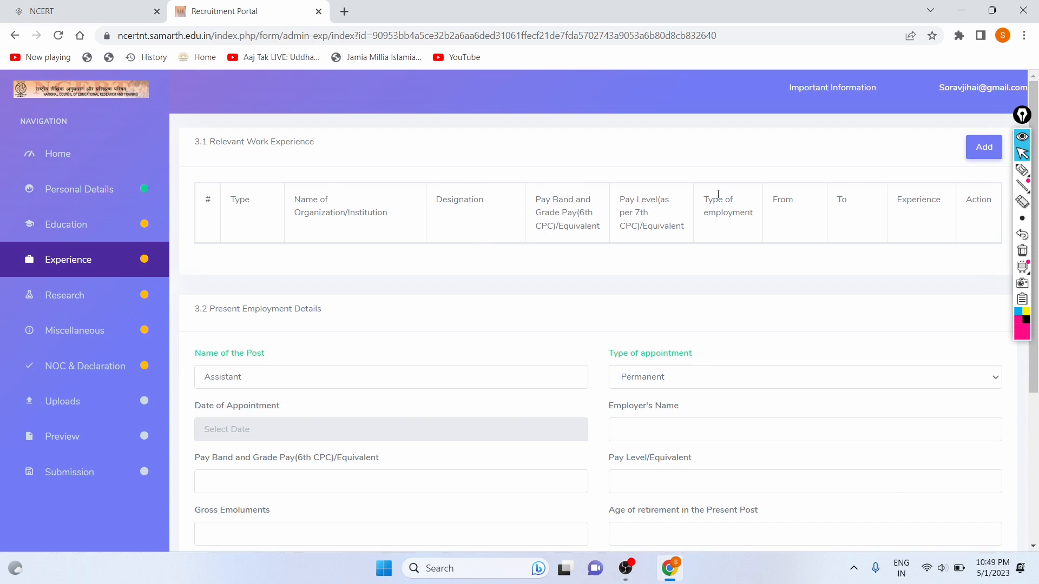
{"action": "left_click_drag", "start_coordinate": [707, 203], "coordinate": [932, 211]}
{"action": "left_click", "coordinate": [932, 211]}
{"action": "scroll", "coordinate": [839, 262], "scroll_direction": "down", "scroll_amount": 2}
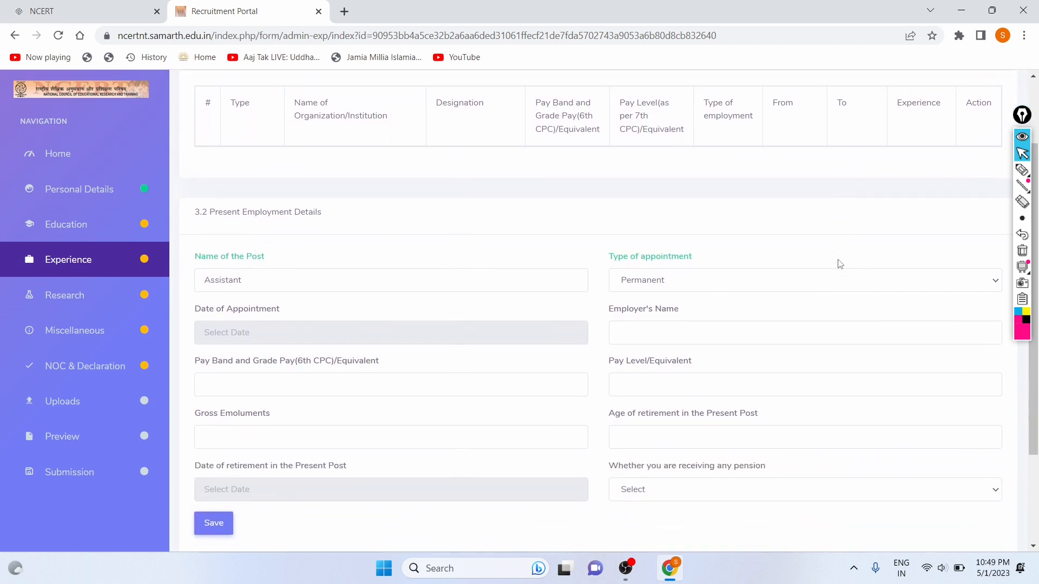
{"action": "scroll", "coordinate": [412, 325], "scroll_direction": "down", "scroll_amount": 2}
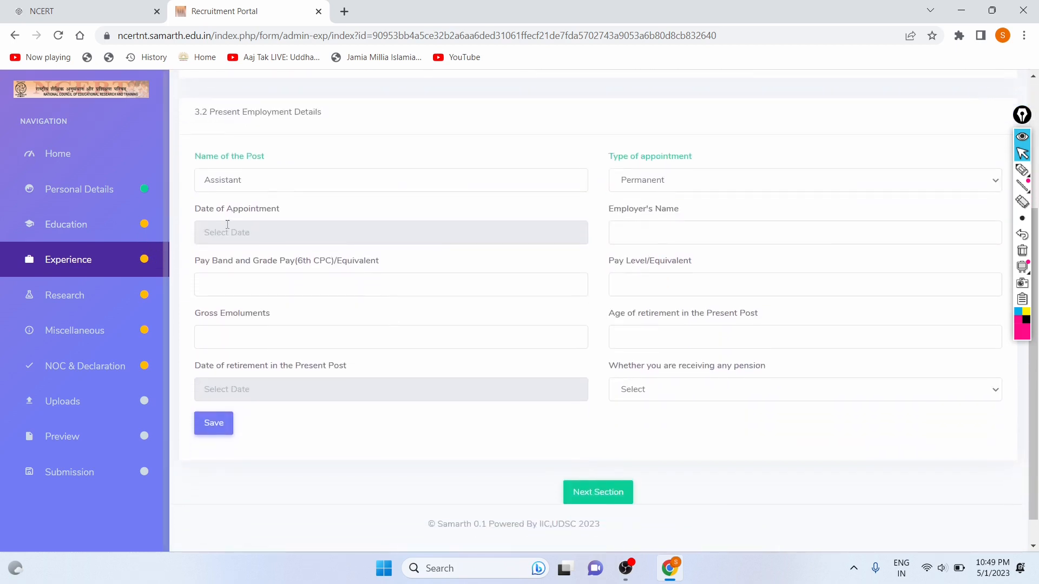
Set the Date of Appointment to 13-05-2019 using the calendar.
{"action": "left_click", "coordinate": [229, 229]}
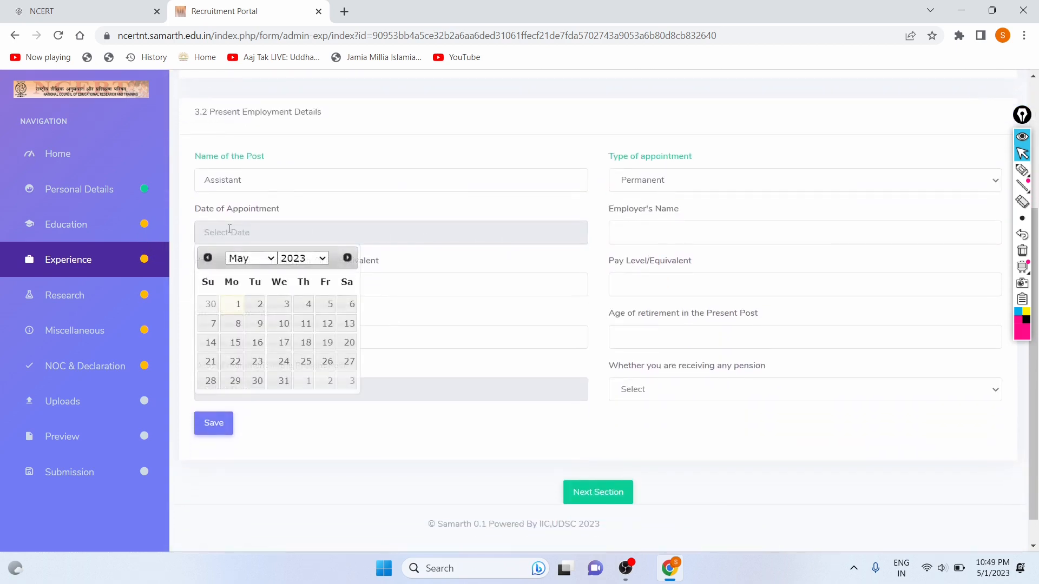
{"action": "left_click", "coordinate": [313, 260]}
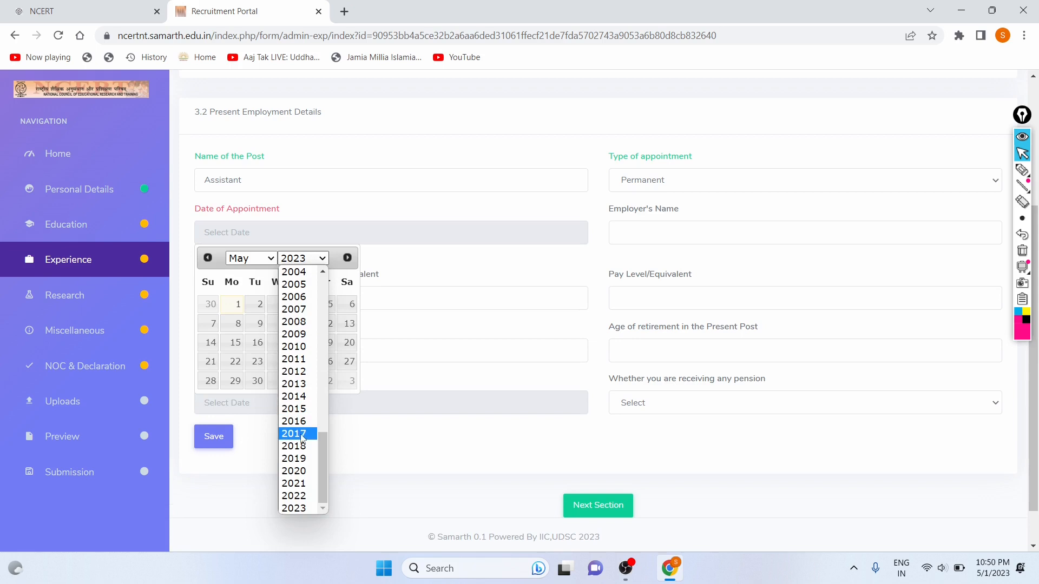
{"action": "left_click", "coordinate": [299, 459]}
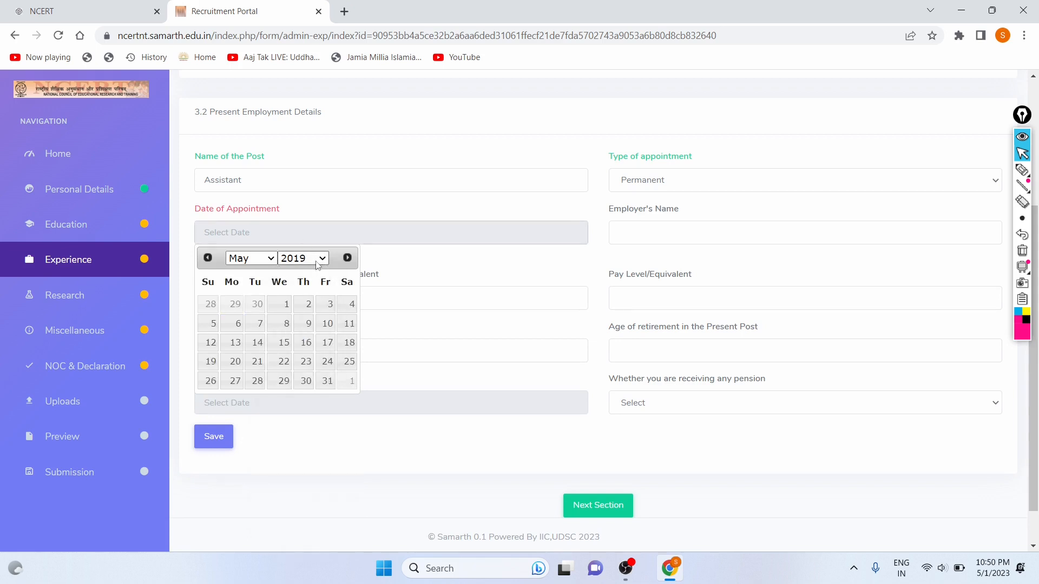
{"action": "left_click", "coordinate": [235, 342]}
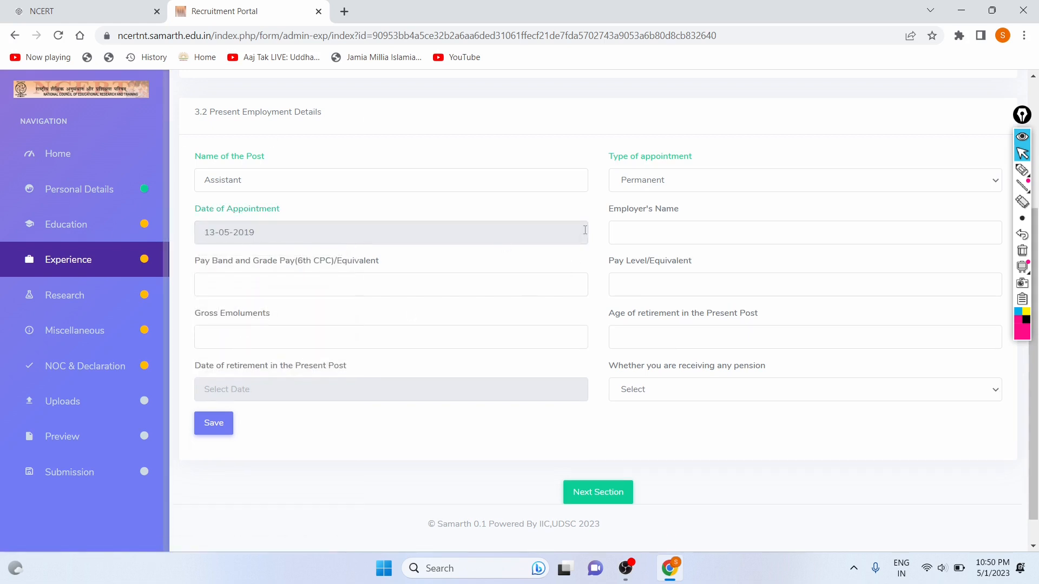
Type the employer's name into Employer's Name, correcting an initially mistyped entry.
{"action": "left_click", "coordinate": [712, 239]}
{"action": "scroll", "coordinate": [503, 257], "scroll_direction": "up", "scroll_amount": 2}
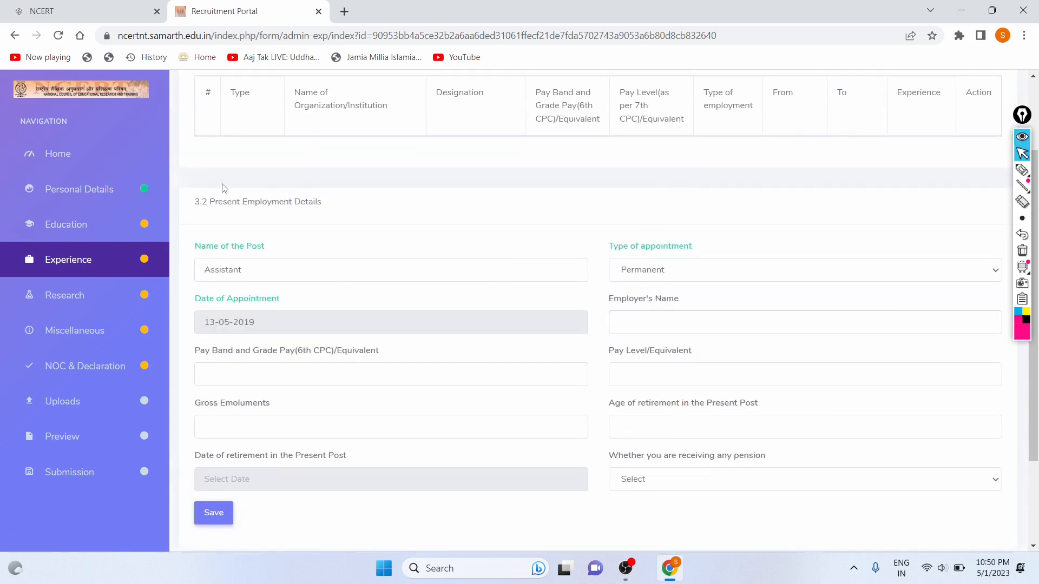
{"action": "left_click_drag", "start_coordinate": [207, 203], "coordinate": [326, 205]}
{"action": "left_click", "coordinate": [342, 208]}
{"action": "scroll", "coordinate": [342, 208], "scroll_direction": "down", "scroll_amount": 1}
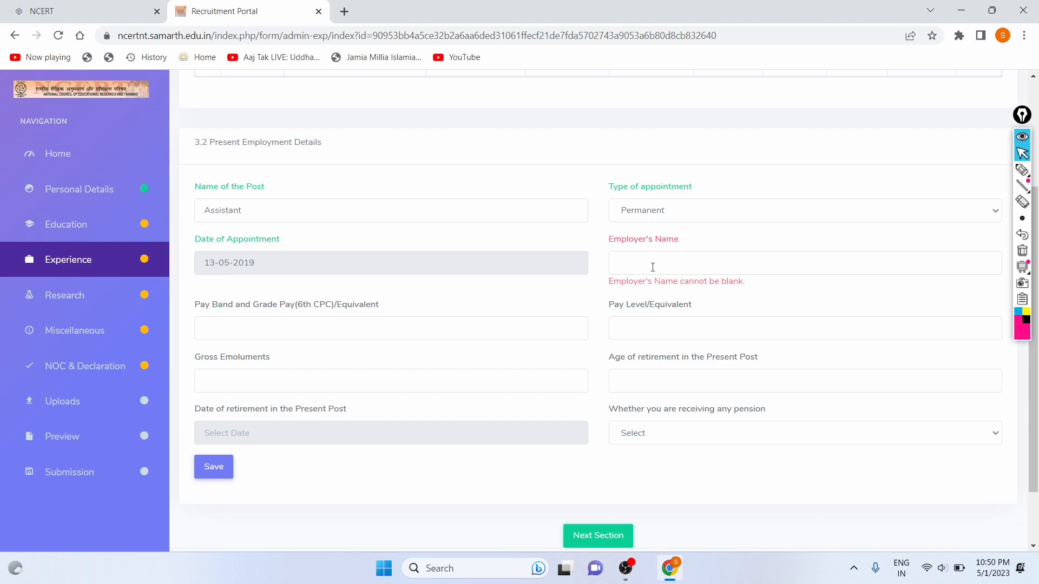
{"action": "key", "text": "Caps_Lock"}
{"action": "type", "text": "S"}
{"action": "key", "text": "Caps_Lock"}
{"action": "type", "text": "orav"}
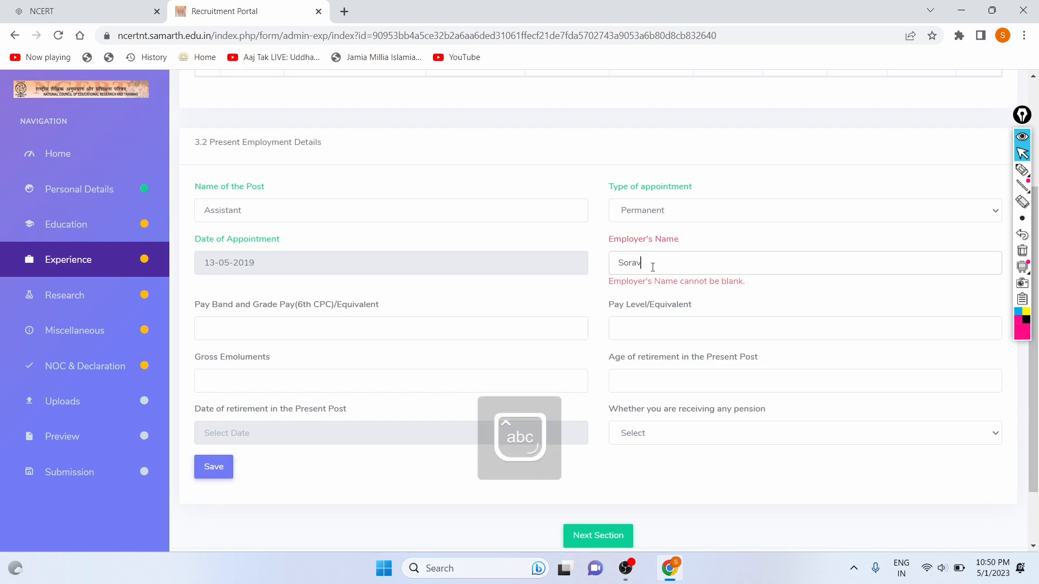
{"action": "key", "text": "BackSpace"}
{"action": "key", "text": "BackSpace"}
{"action": "key", "text": "BackSpace"}
{"action": "key", "text": "BackSpace"}
{"action": "key", "text": "BackSpace"}
{"action": "key", "text": "Caps_Lock"}
{"action": "type", "text": "A"}
{"action": "key", "text": "Caps_Lock"}
{"action": "type", "text": "shish"}
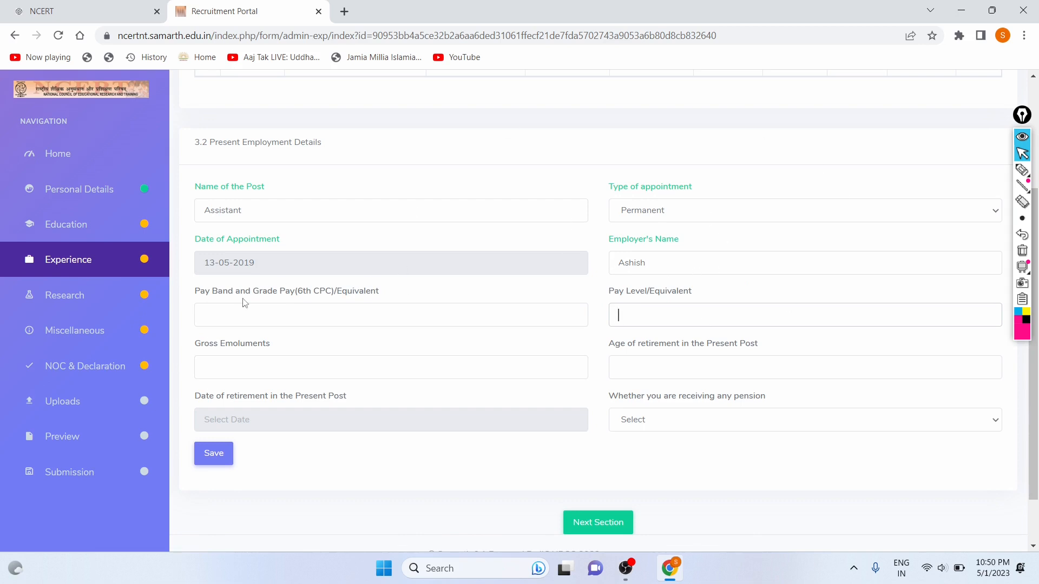
{"action": "left_click", "coordinate": [310, 315]}
{"action": "scroll", "coordinate": [462, 321], "scroll_direction": "down", "scroll_amount": 2}
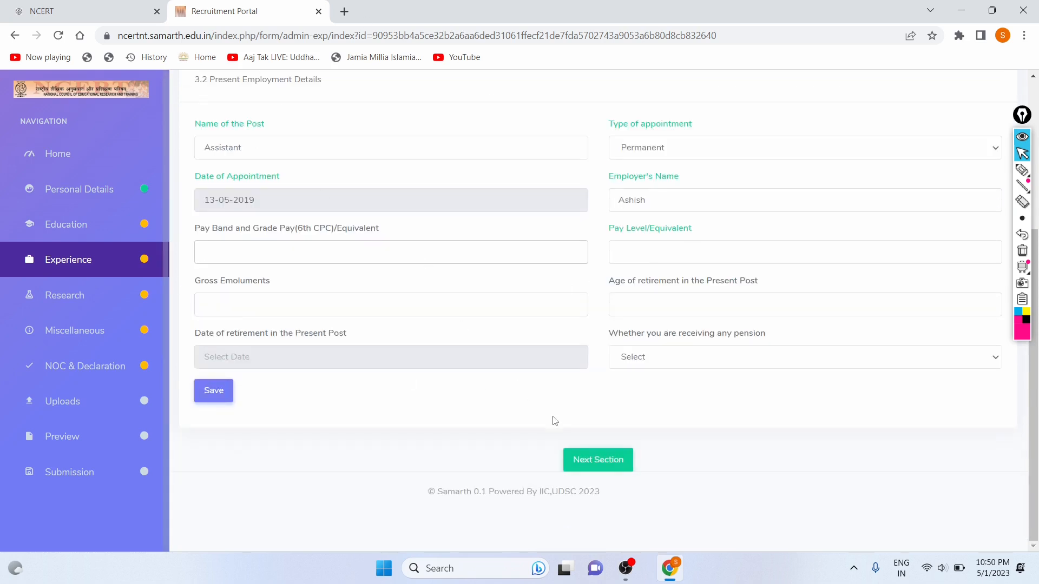
Advance past the Experience page and skip the Research section to Miscellaneous Information.
{"action": "left_click", "coordinate": [574, 458]}
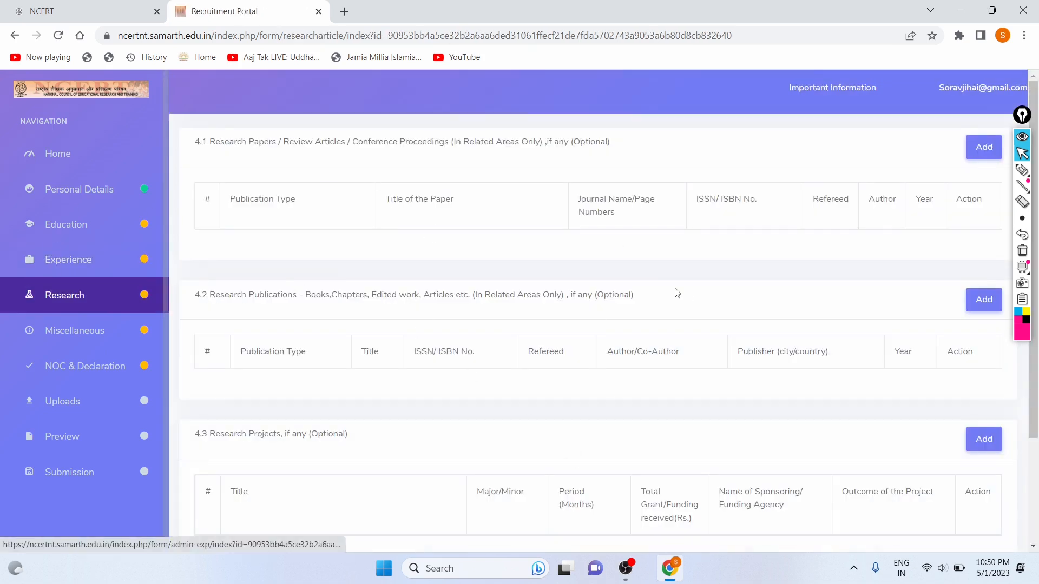
{"action": "scroll", "coordinate": [675, 292], "scroll_direction": "down", "scroll_amount": 1}
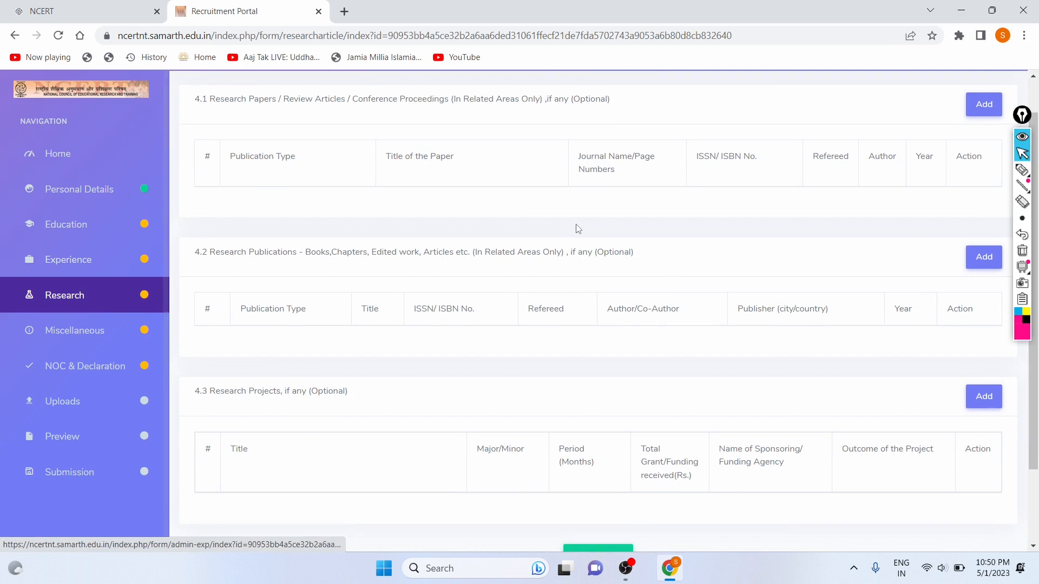
{"action": "scroll", "coordinate": [575, 225], "scroll_direction": "down", "scroll_amount": 2}
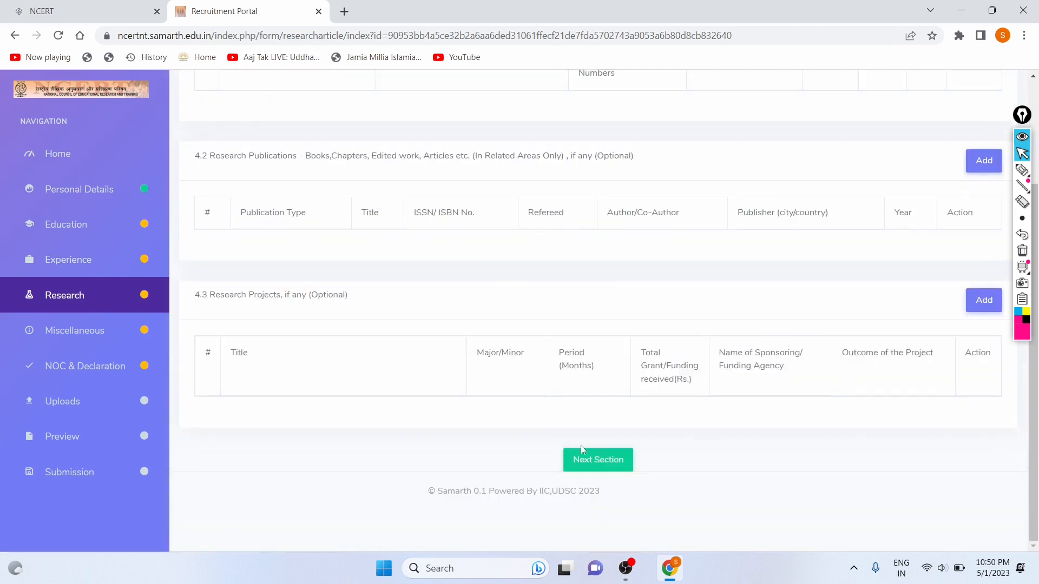
{"action": "left_click", "coordinate": [598, 460]}
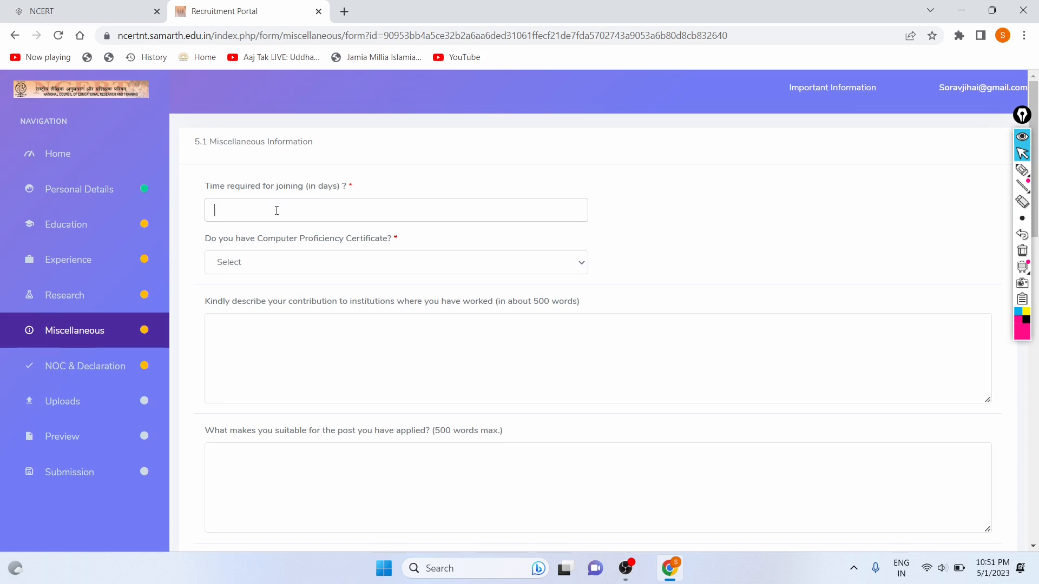
Enter 10 days as joining time and answer Yes for Computer Proficiency Certificate.
{"action": "type", "text": "10"}
{"action": "left_click", "coordinate": [265, 267]}
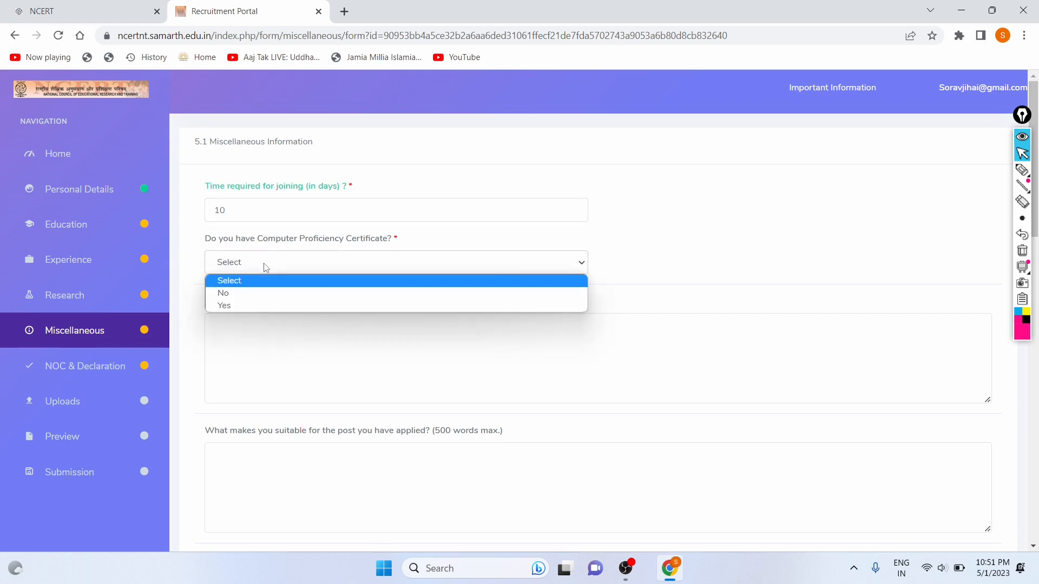
{"action": "left_click", "coordinate": [245, 303]}
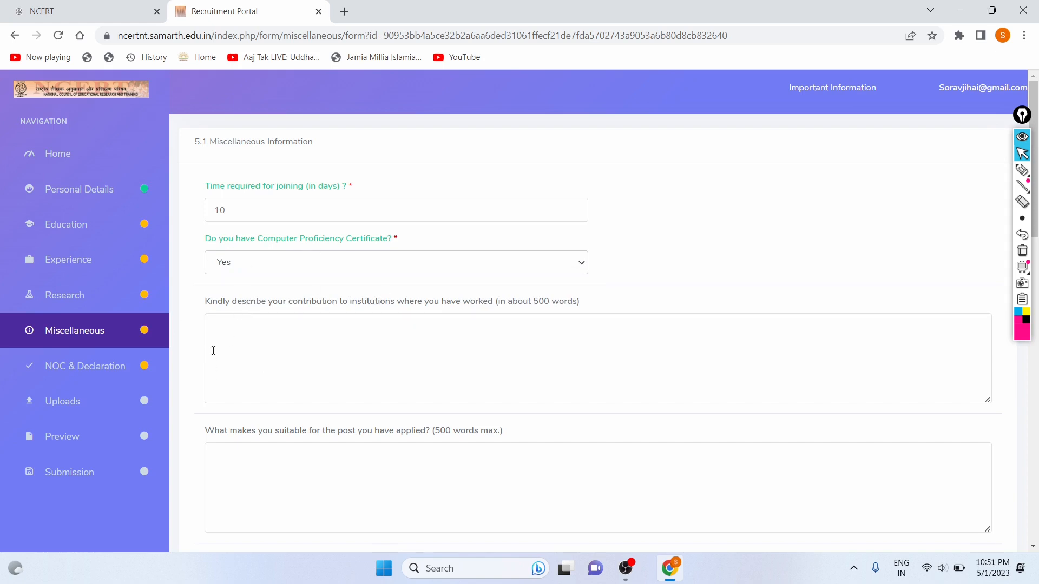
{"action": "scroll", "coordinate": [272, 227], "scroll_direction": "down", "scroll_amount": 4}
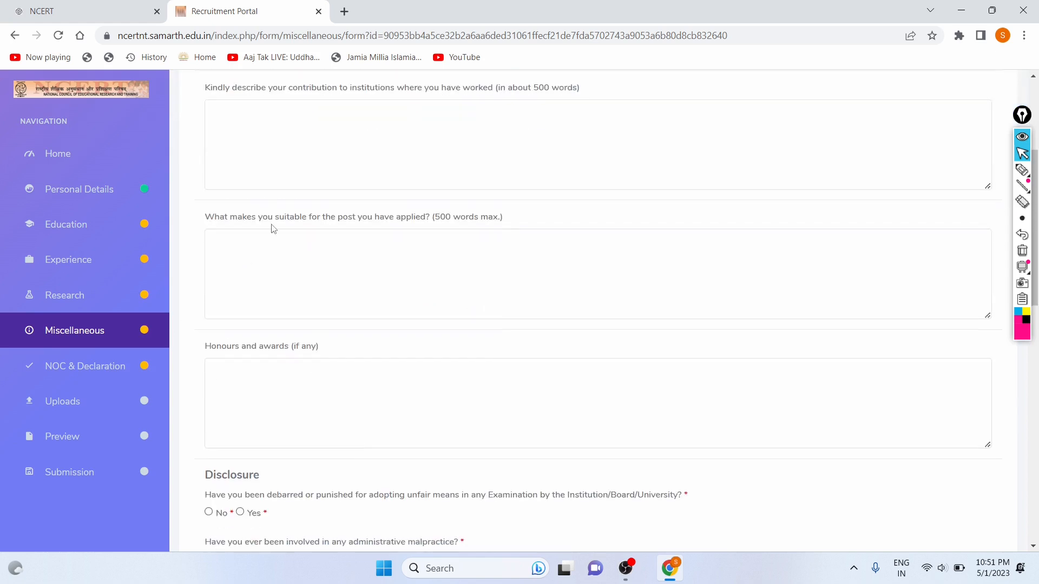
{"action": "scroll", "coordinate": [273, 225], "scroll_direction": "up", "scroll_amount": 2}
{"action": "left_click_drag", "start_coordinate": [234, 172], "coordinate": [509, 173]}
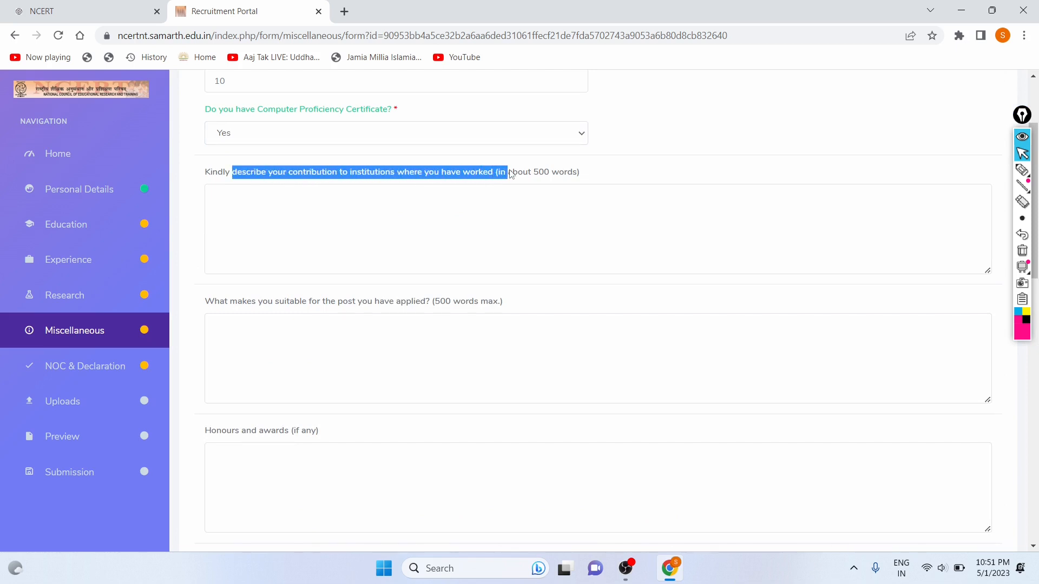
{"action": "left_click", "coordinate": [511, 173]}
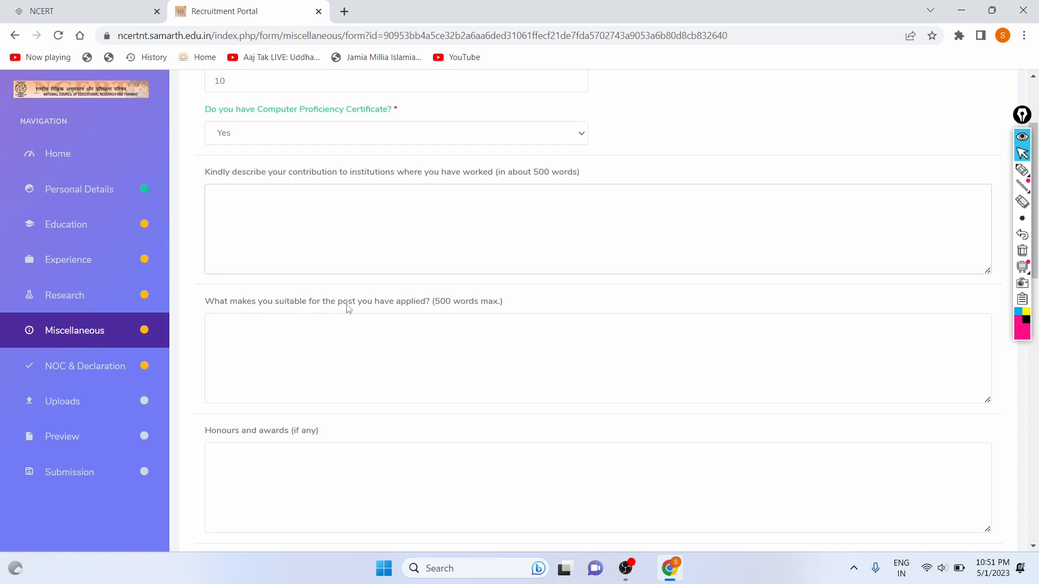
Switch the Computer Proficiency Certificate answer to No, then scroll down to the Disclosure questions.
{"action": "left_click", "coordinate": [390, 348]}
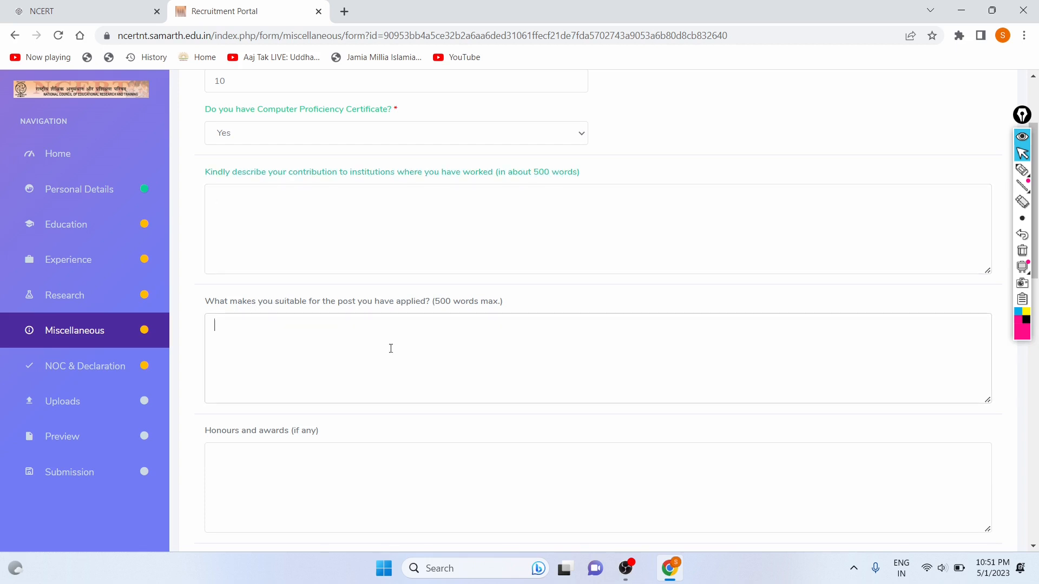
{"action": "scroll", "coordinate": [390, 348], "scroll_direction": "down", "scroll_amount": 2}
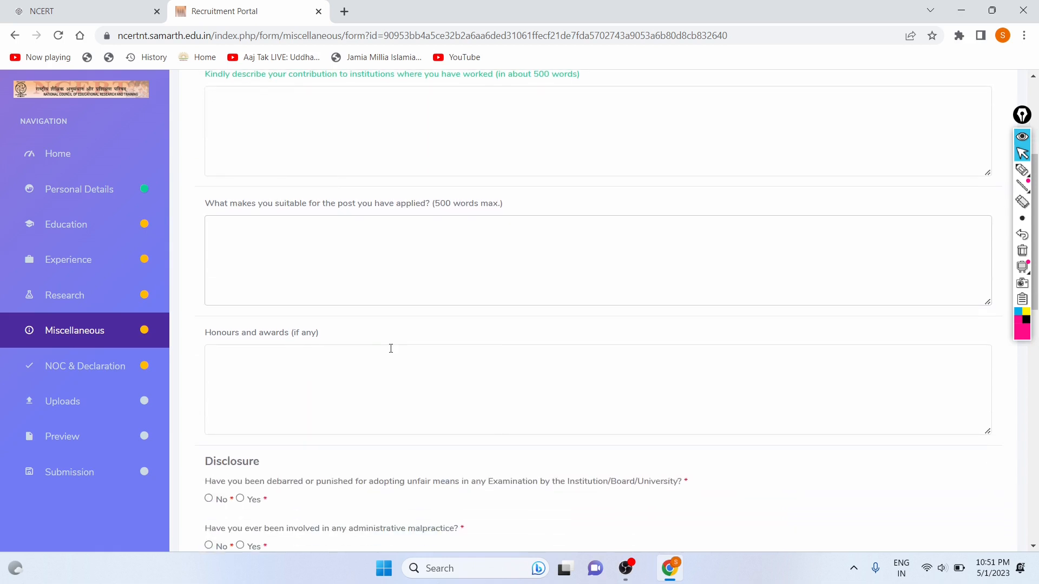
{"action": "scroll", "coordinate": [321, 361], "scroll_direction": "down", "scroll_amount": 1}
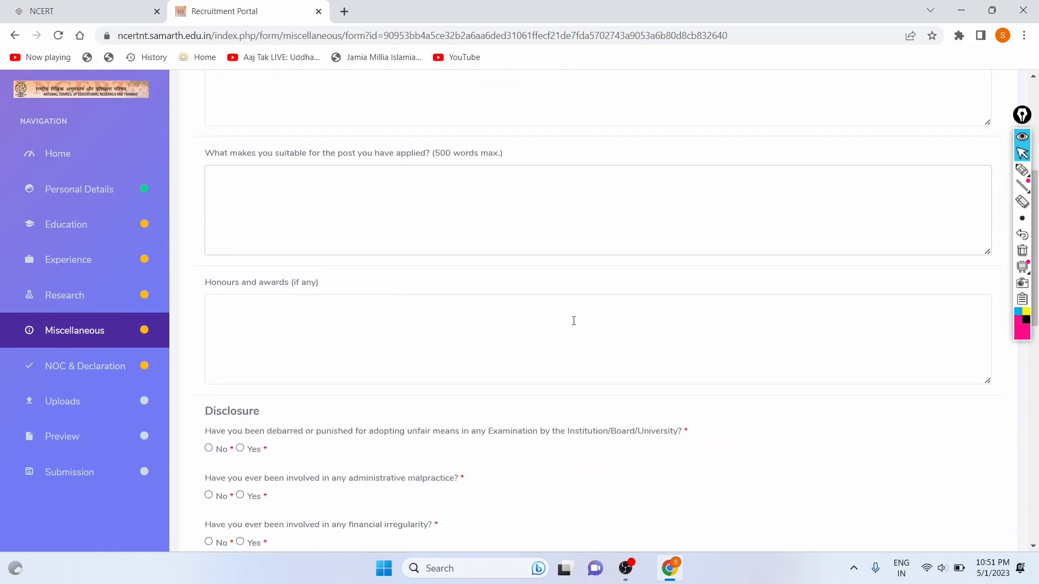
{"action": "scroll", "coordinate": [574, 321], "scroll_direction": "down", "scroll_amount": 3}
{"action": "scroll", "coordinate": [573, 321], "scroll_direction": "up", "scroll_amount": 8}
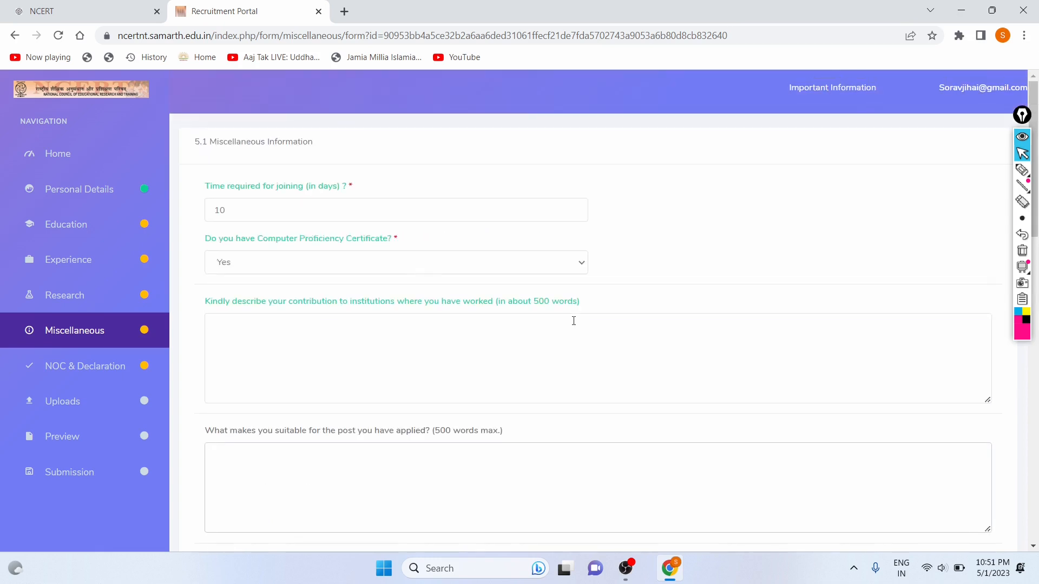
{"action": "left_click", "coordinate": [414, 262]}
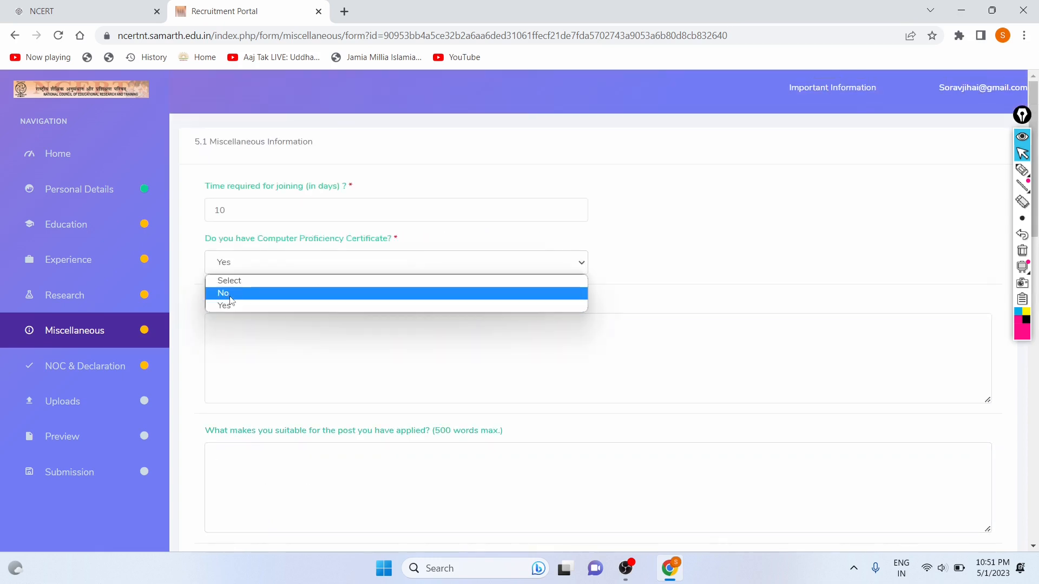
{"action": "left_click", "coordinate": [229, 295]}
{"action": "scroll", "coordinate": [225, 331], "scroll_direction": "down", "scroll_amount": 9}
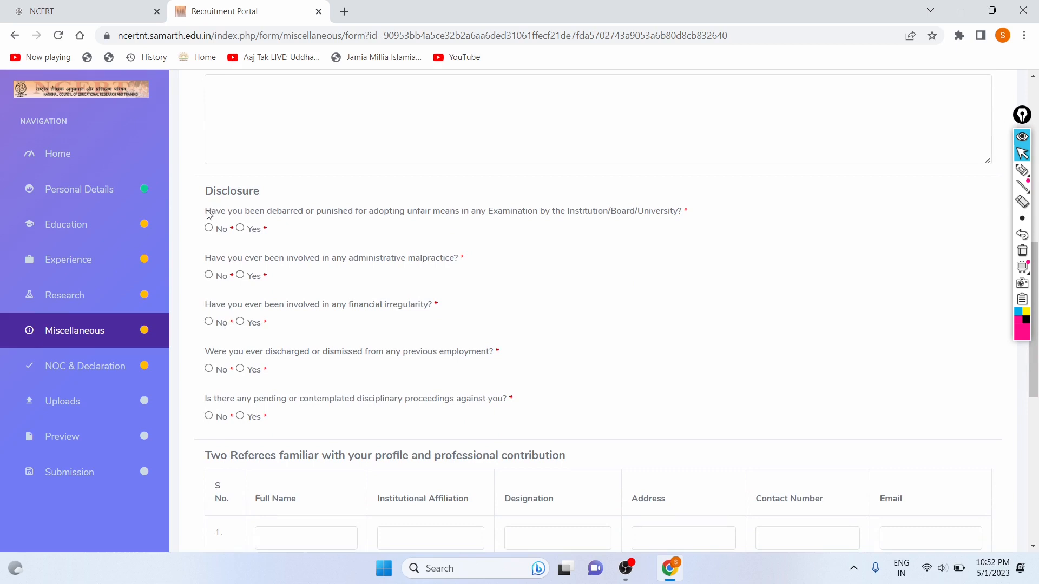
Mark No for the unfair means, administrative malpractice, disciplinary proceedings and other Disclosure questions.
{"action": "left_click_drag", "start_coordinate": [206, 211], "coordinate": [534, 215]}
{"action": "left_click", "coordinate": [536, 217]}
{"action": "left_click", "coordinate": [209, 229]}
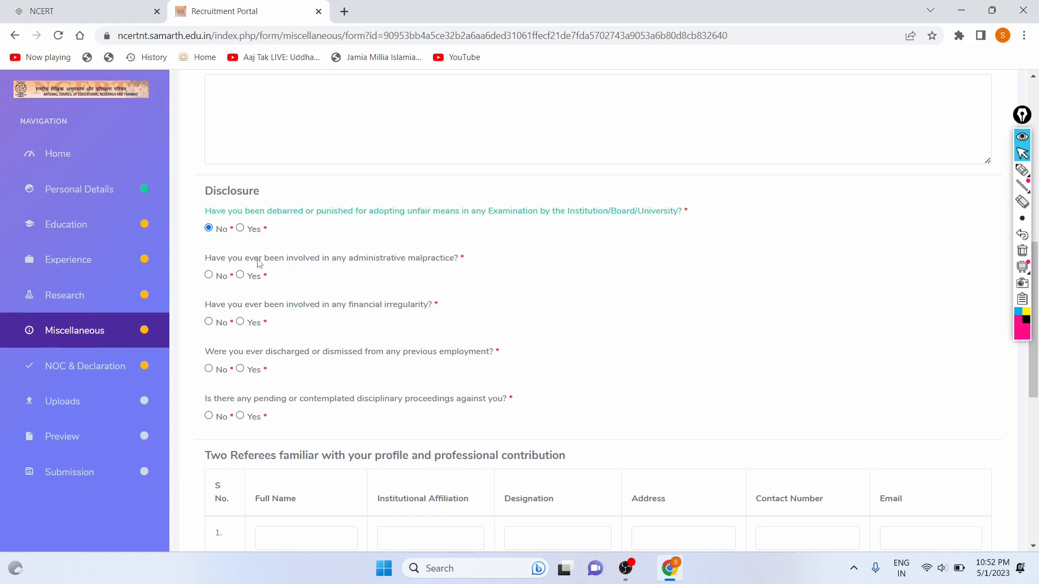
{"action": "scroll", "coordinate": [289, 262], "scroll_direction": "down", "scroll_amount": 1}
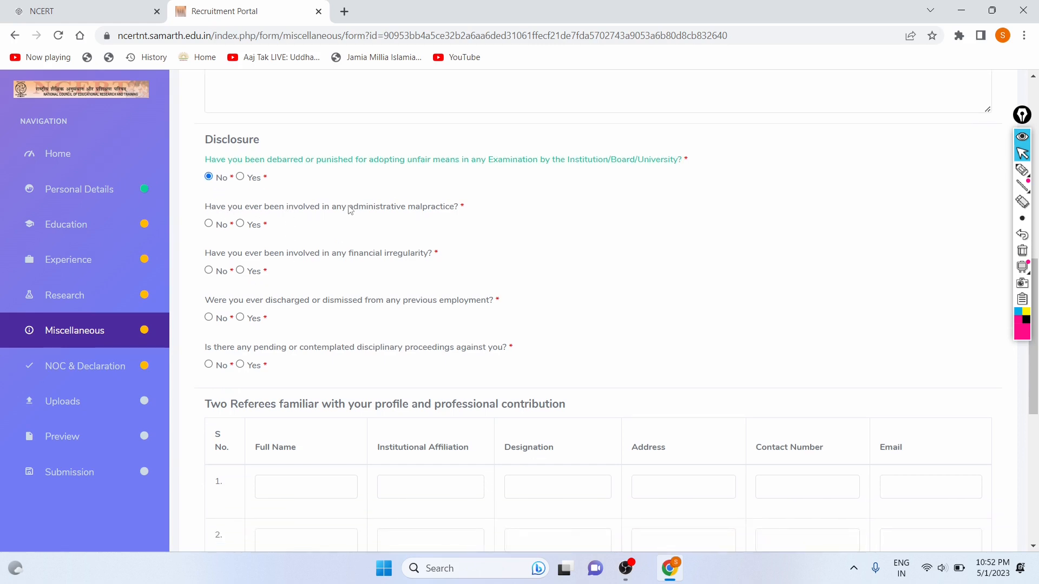
{"action": "left_click_drag", "start_coordinate": [348, 210], "coordinate": [452, 211]}
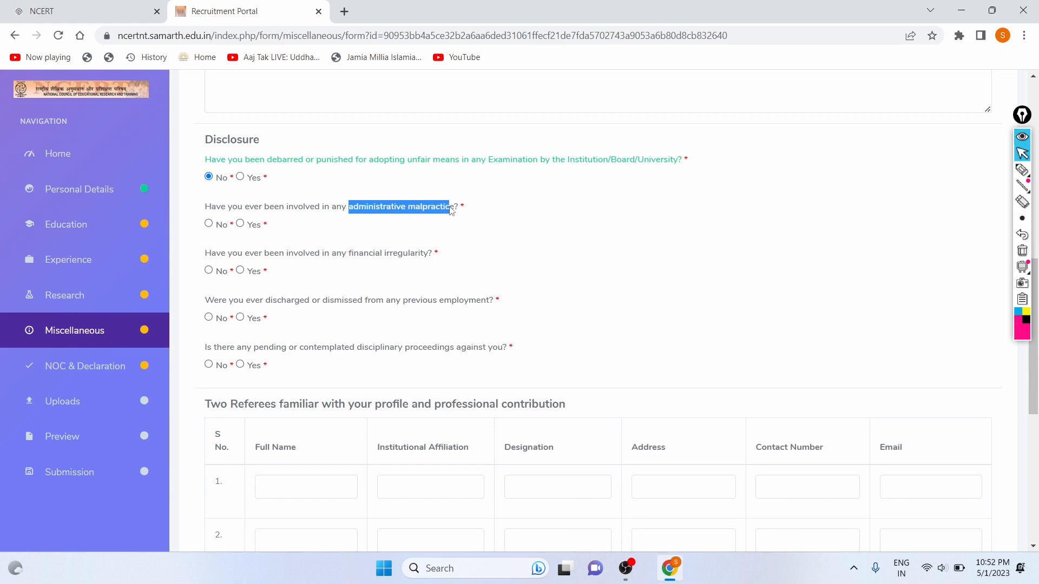
{"action": "left_click", "coordinate": [208, 224]}
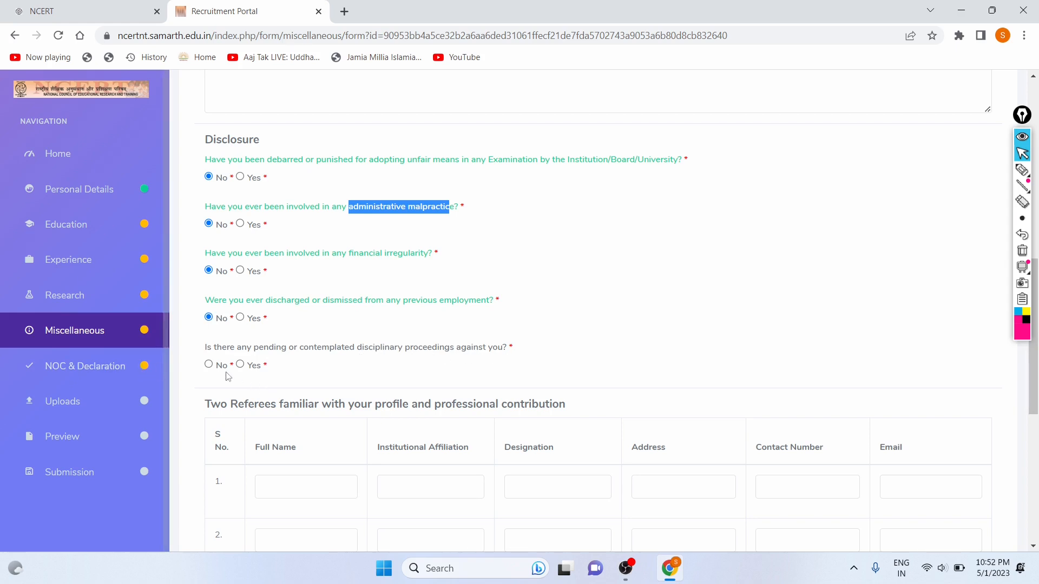
{"action": "left_click", "coordinate": [209, 366]}
{"action": "scroll", "coordinate": [336, 297], "scroll_direction": "down", "scroll_amount": 5}
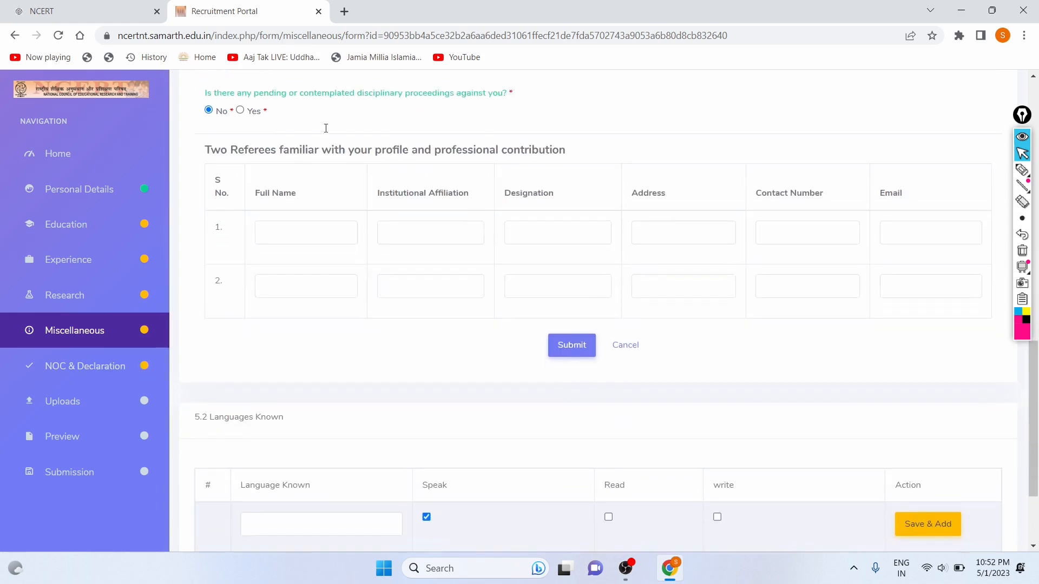
{"action": "left_click_drag", "start_coordinate": [206, 158], "coordinate": [475, 194]}
{"action": "scroll", "coordinate": [474, 193], "scroll_direction": "down", "scroll_amount": 3}
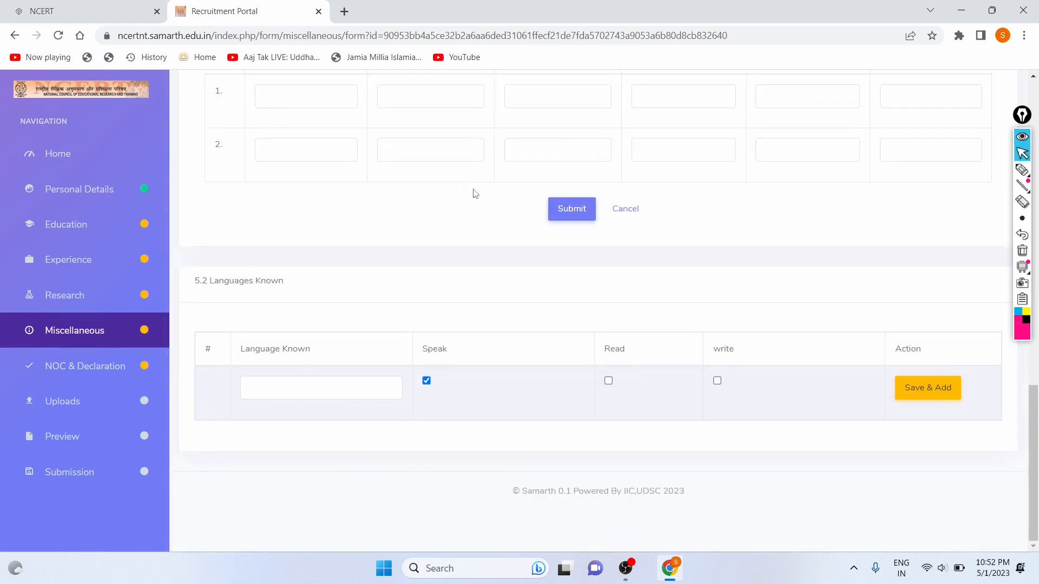
Submit with the referees table empty and review the 'cannot be blank' errors on referee 1's fields.
{"action": "left_click", "coordinate": [580, 213]}
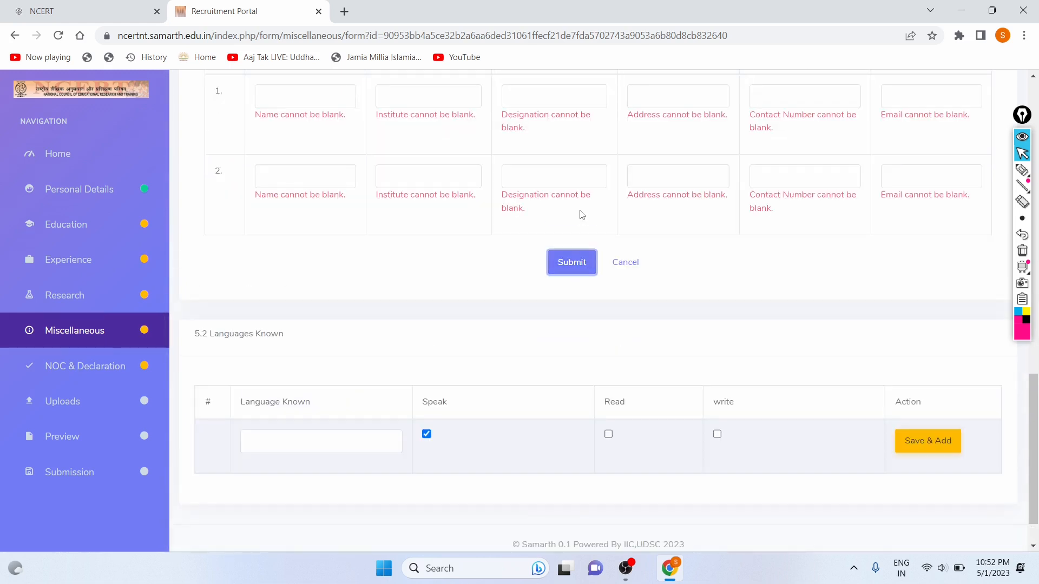
{"action": "scroll", "coordinate": [303, 228], "scroll_direction": "up", "scroll_amount": 4}
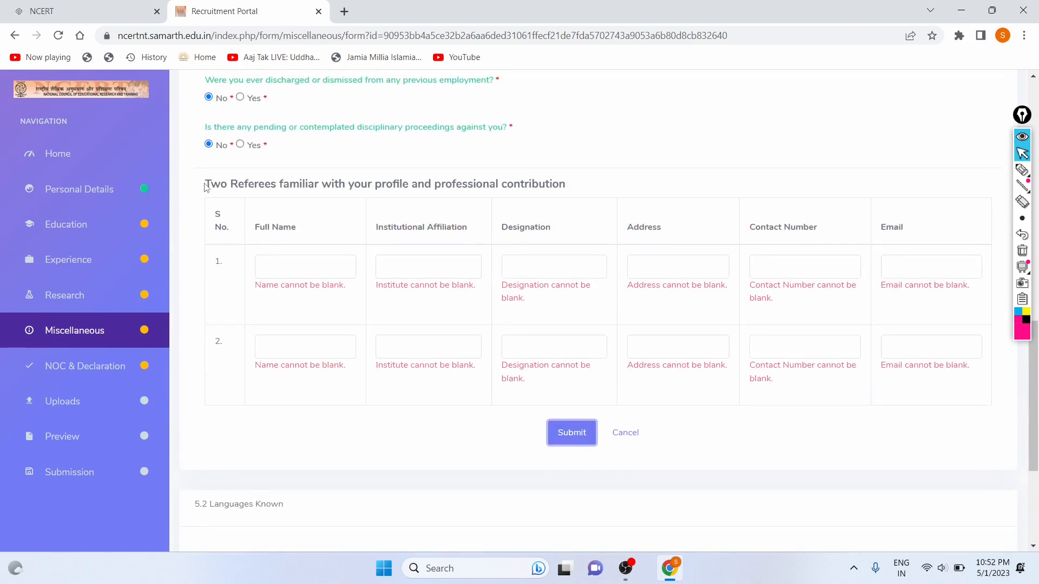
{"action": "left_click_drag", "start_coordinate": [205, 184], "coordinate": [507, 187]}
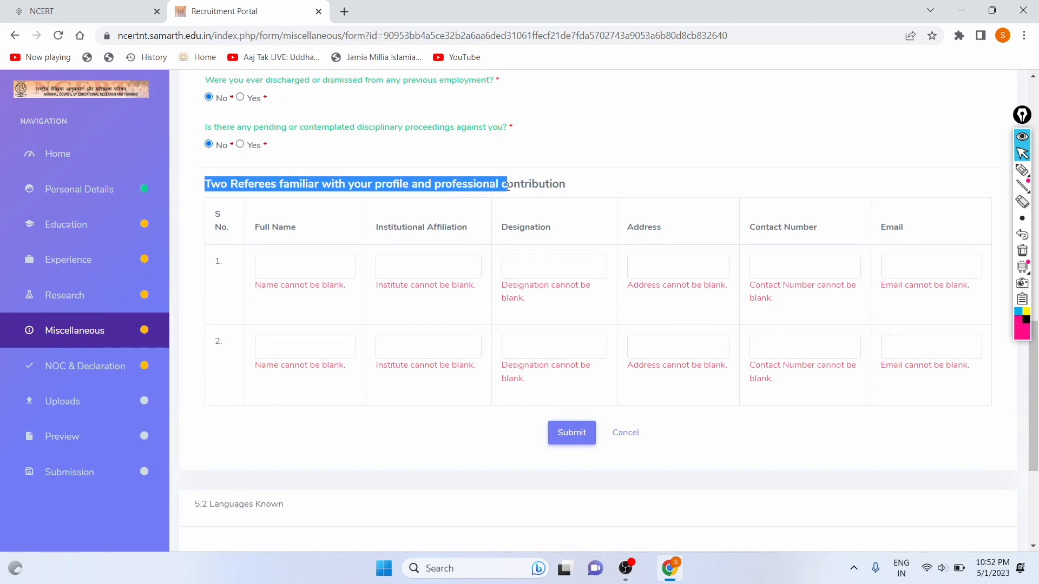
{"action": "left_click", "coordinate": [506, 187]}
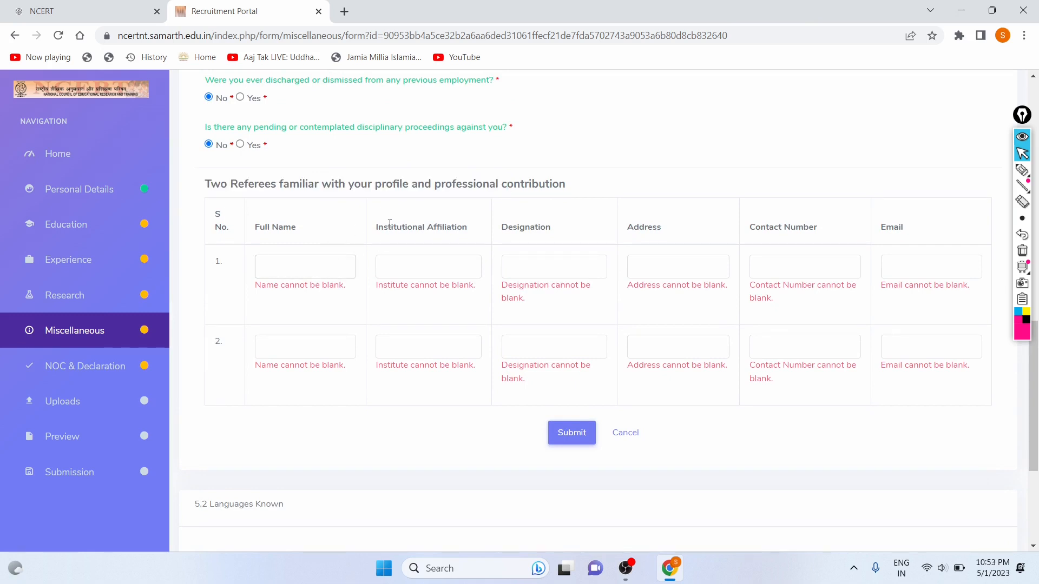
{"action": "left_click_drag", "start_coordinate": [374, 228], "coordinate": [485, 225]}
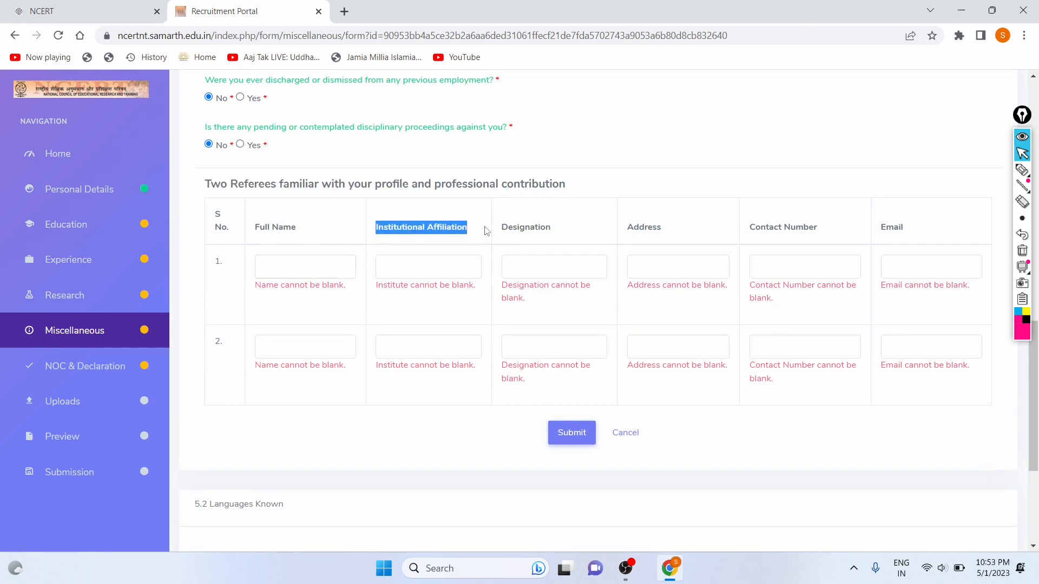
{"action": "left_click", "coordinate": [455, 271]}
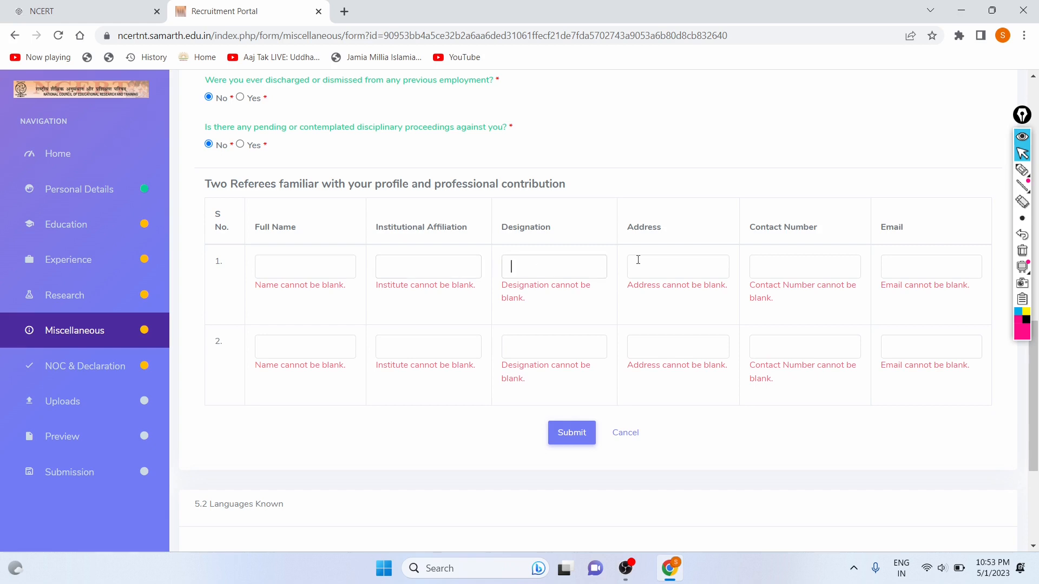
{"action": "left_click", "coordinate": [679, 258]}
{"action": "left_click", "coordinate": [784, 263]}
{"action": "scroll", "coordinate": [333, 232], "scroll_direction": "up", "scroll_amount": 3}
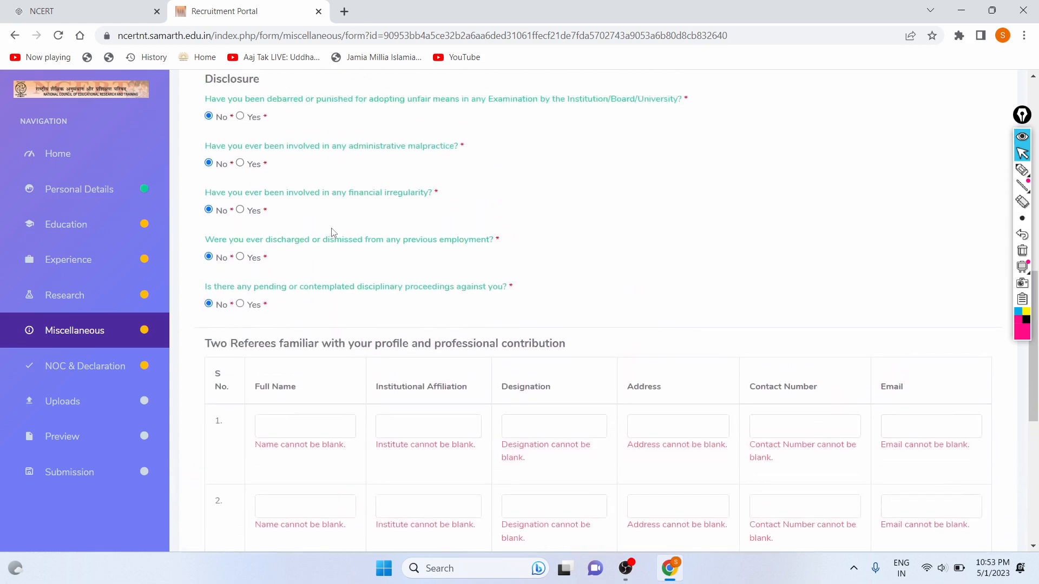
{"action": "left_click", "coordinate": [240, 304]}
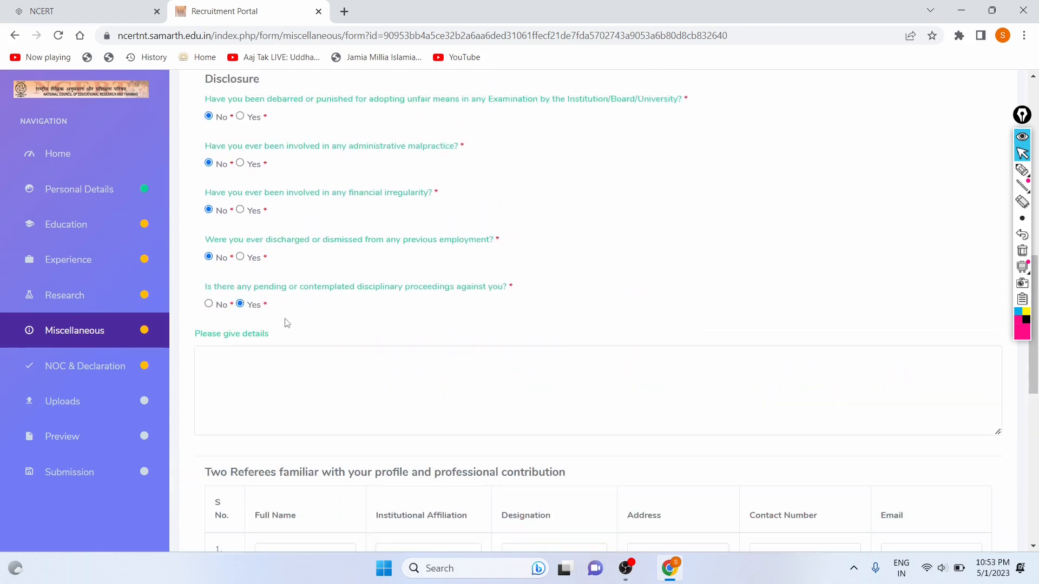
{"action": "scroll", "coordinate": [285, 321], "scroll_direction": "down", "scroll_amount": 5}
{"action": "scroll", "coordinate": [221, 175], "scroll_direction": "up", "scroll_amount": 4}
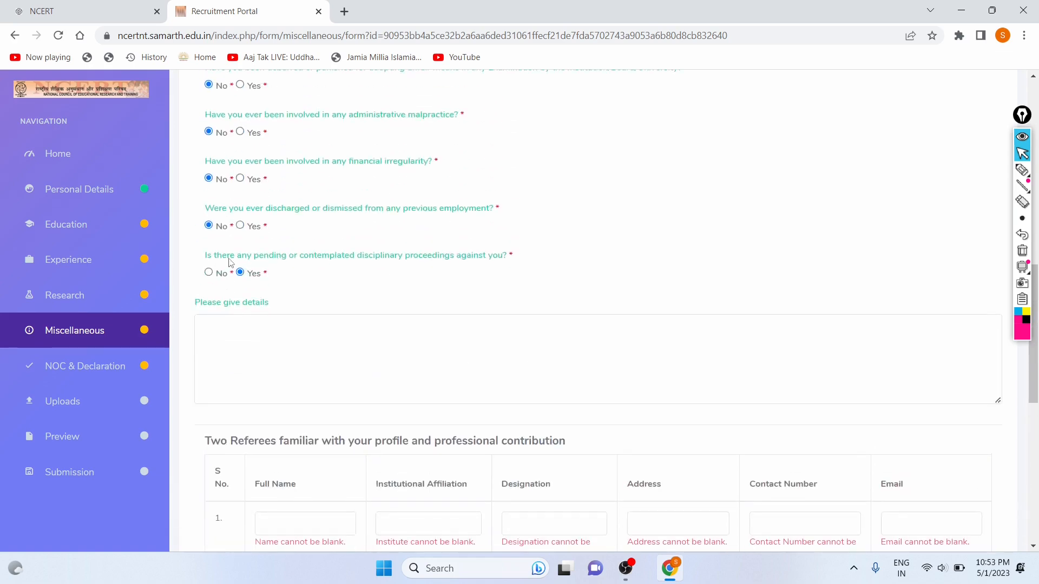
{"action": "left_click", "coordinate": [209, 273]}
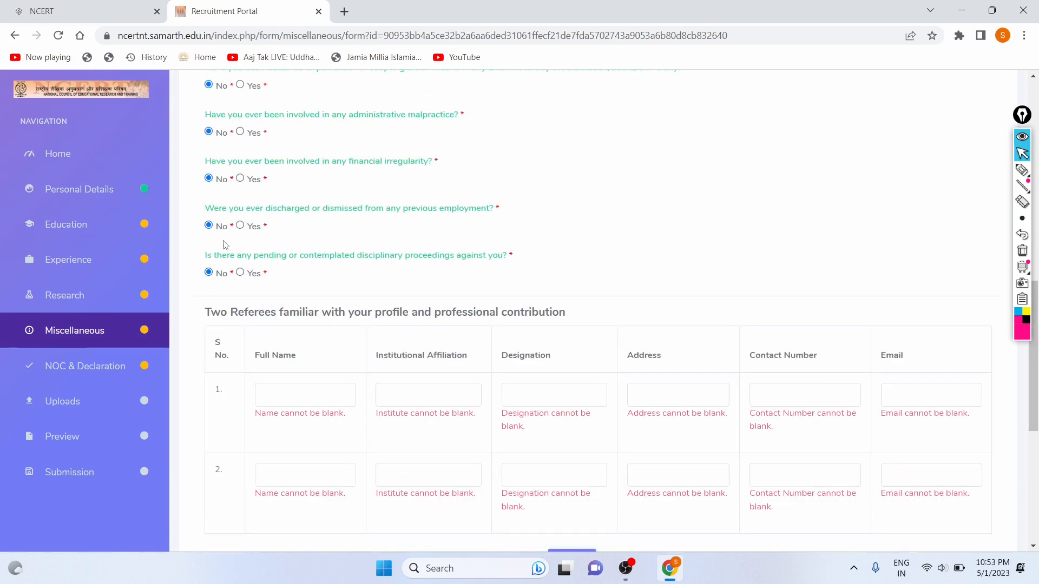
{"action": "left_click", "coordinate": [240, 226]}
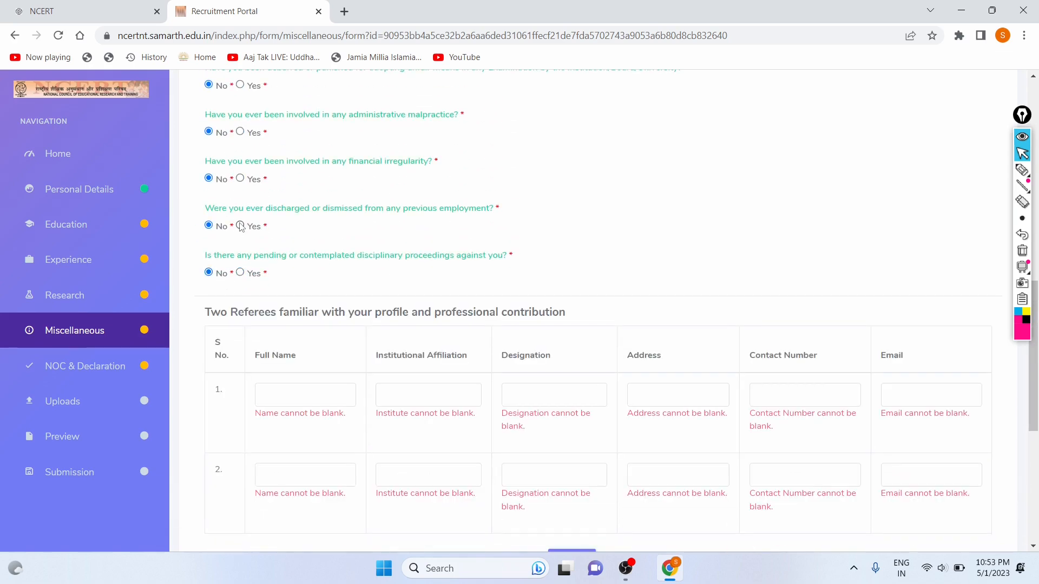
{"action": "left_click", "coordinate": [208, 226]}
{"action": "left_click", "coordinate": [240, 180]}
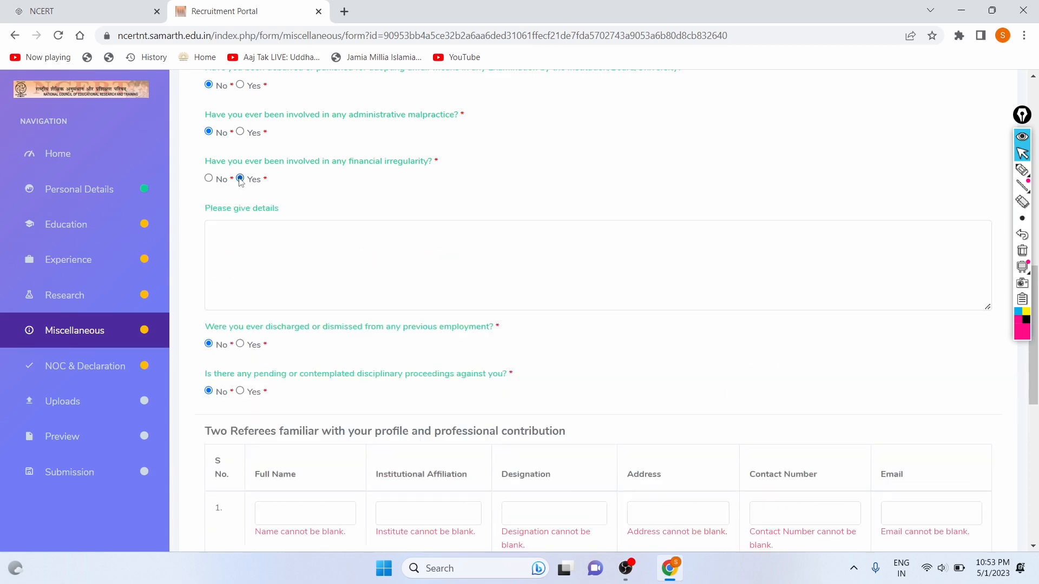
{"action": "left_click", "coordinate": [209, 178]}
{"action": "scroll", "coordinate": [290, 179], "scroll_direction": "up", "scroll_amount": 15}
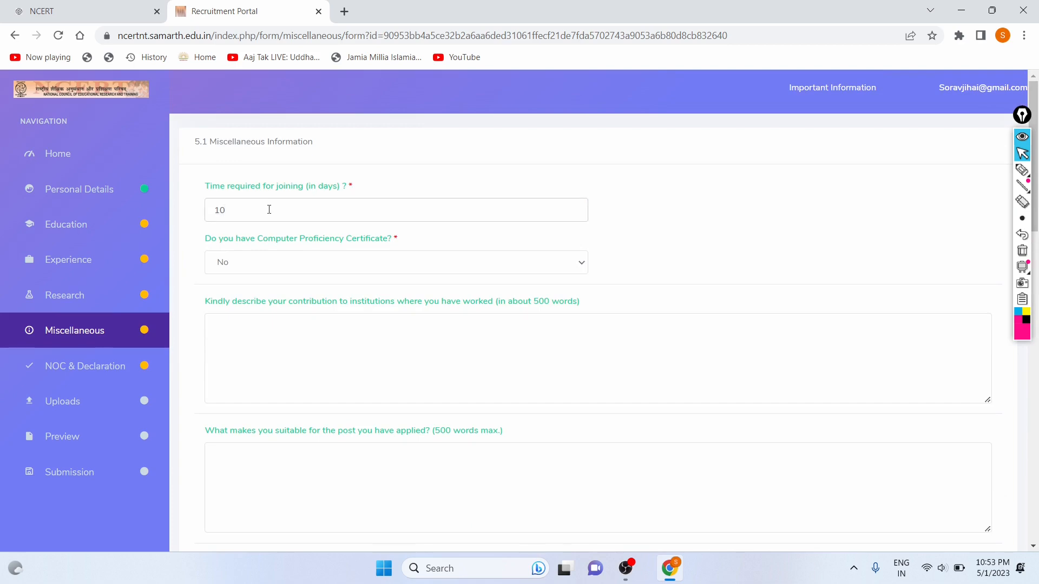
{"action": "scroll", "coordinate": [301, 316], "scroll_direction": "down", "scroll_amount": 15}
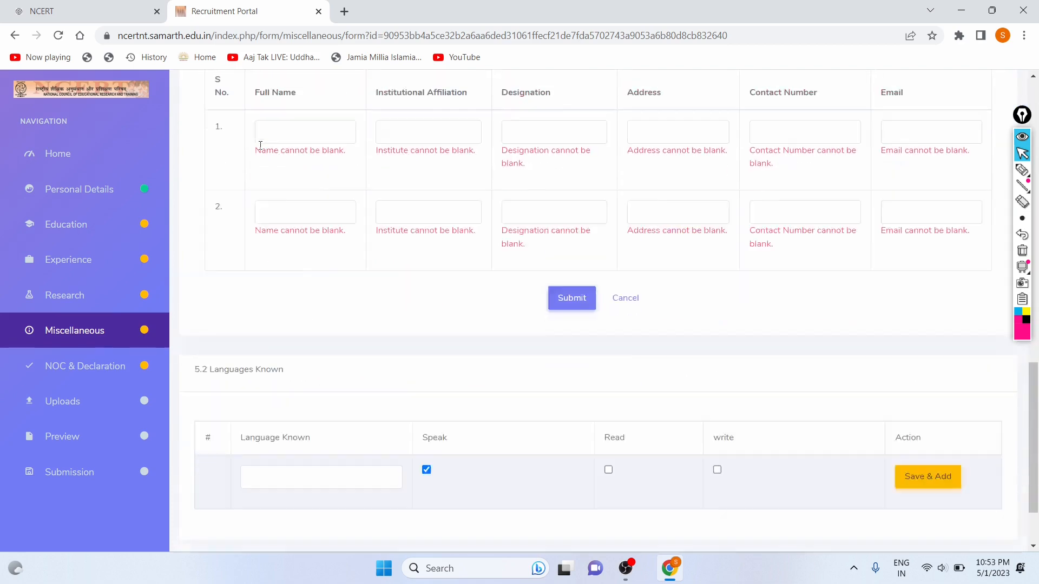
Enter the first referee's full name, correcting a mistyped letter.
{"action": "scroll", "coordinate": [260, 145], "scroll_direction": "up", "scroll_amount": 1}
{"action": "left_click", "coordinate": [274, 170]}
{"action": "type", "text": "Moohan"}
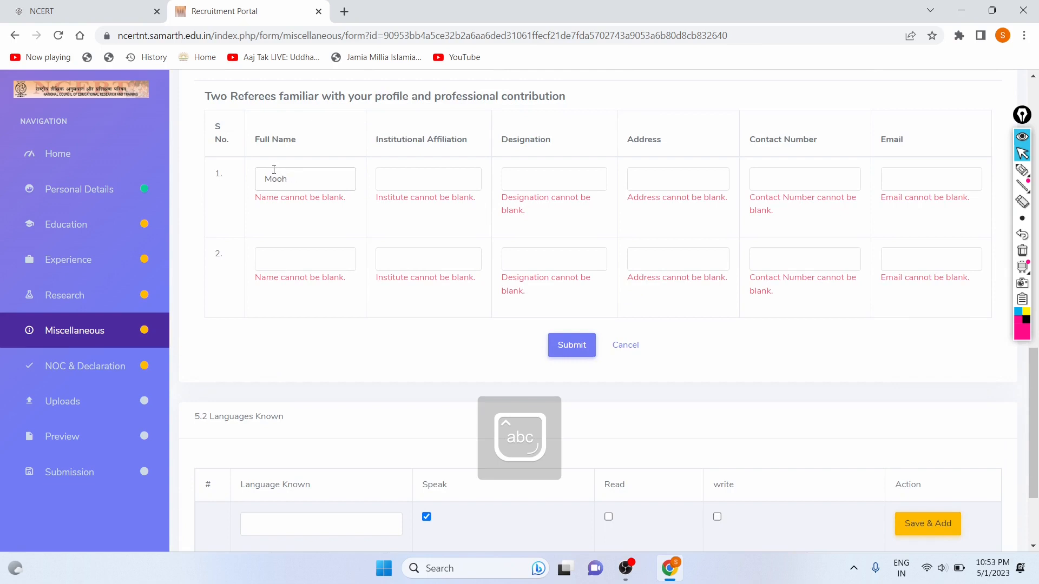
{"action": "key", "text": "BackSpace"}
{"action": "type", "text": "han"}
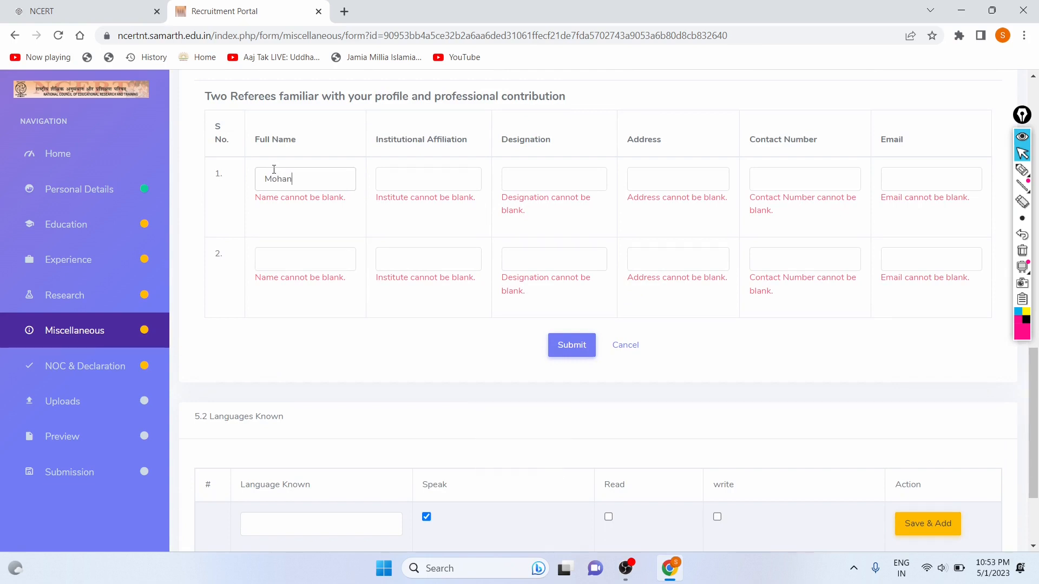
Give referee 1 the institutional affiliation BPIBS and designation Delhi.
{"action": "left_click", "coordinate": [412, 176]}
{"action": "key", "text": "Caps_Lock"}
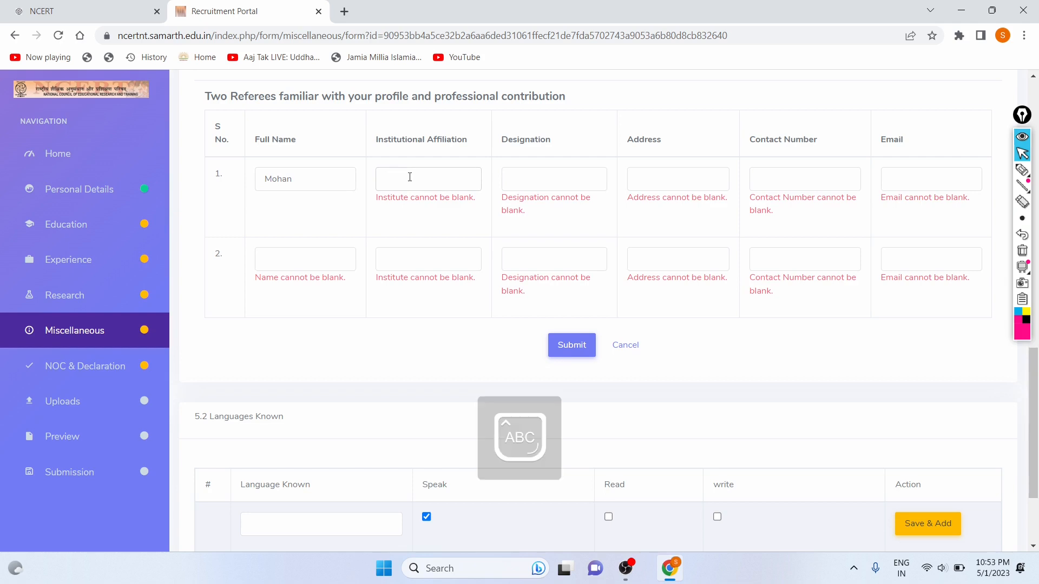
{"action": "type", "text": "BPIBS"}
{"action": "key", "text": "Caps_Lock"}
{"action": "left_click", "coordinate": [574, 182]}
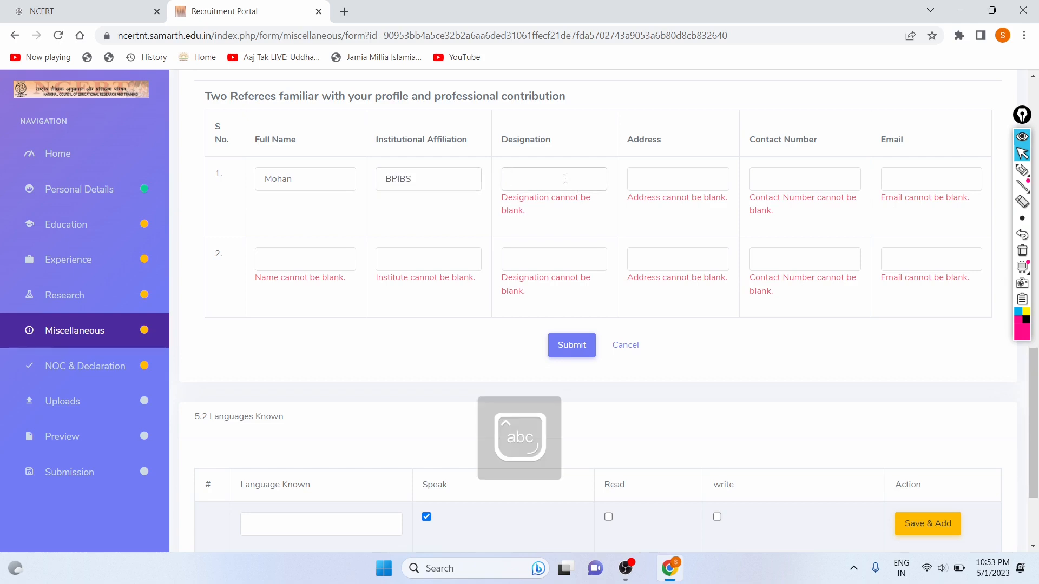
{"action": "type", "text": "Delhi"}
Fill in referee 1's address, contact number and e-mail address.
{"action": "left_click", "coordinate": [633, 181]}
{"action": "key", "text": "Caps_Lock"}
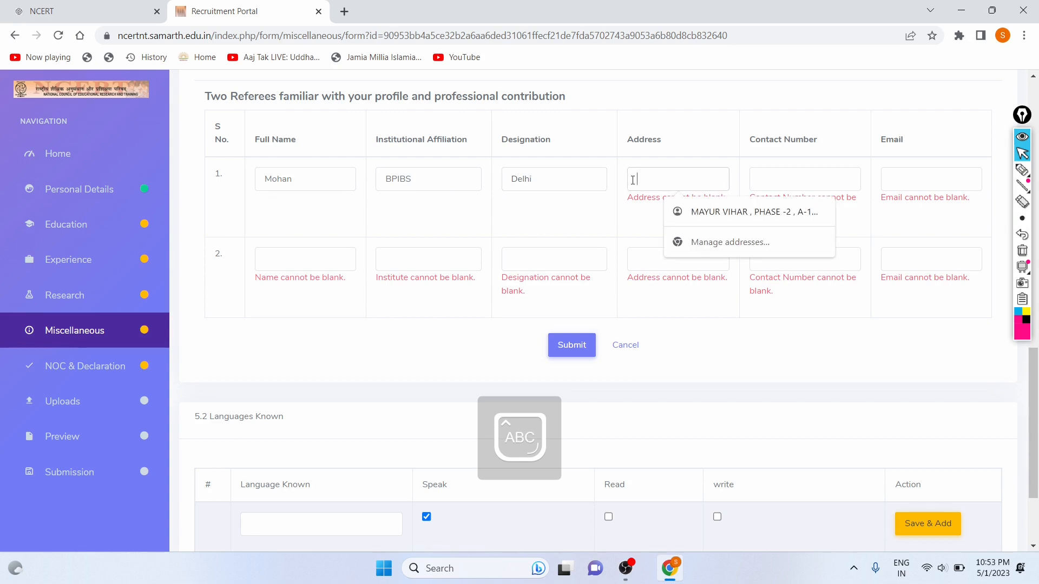
{"action": "key", "text": "Caps_Lock"}
{"action": "type", "text": "Kri"}
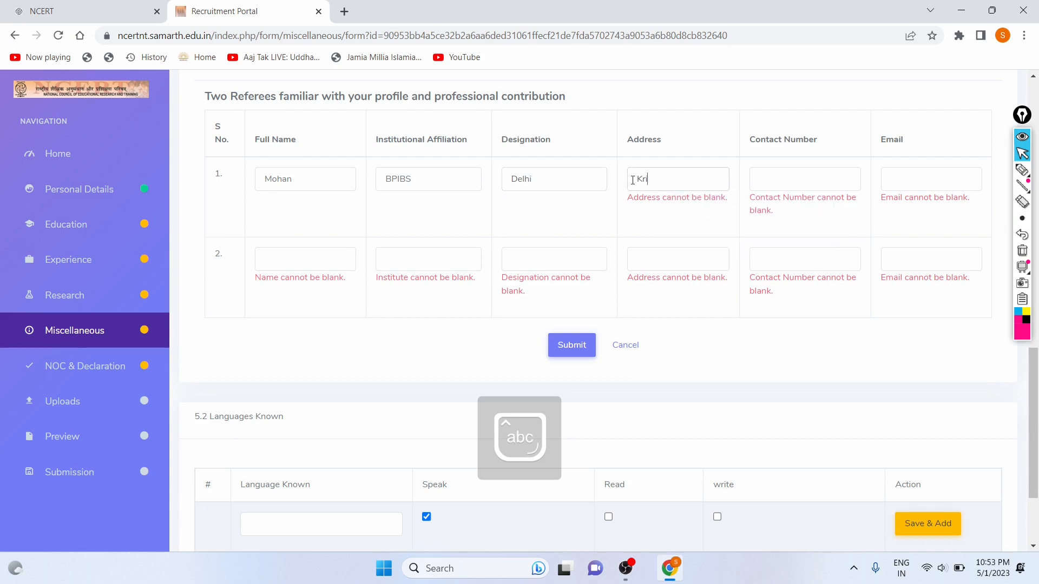
{"action": "type", "text": "shanna Park"}
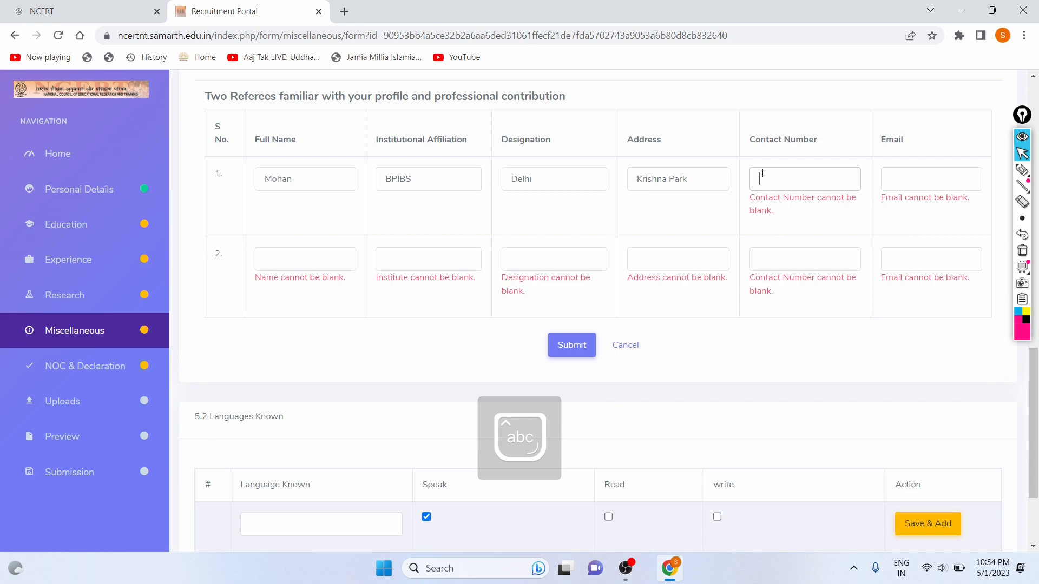
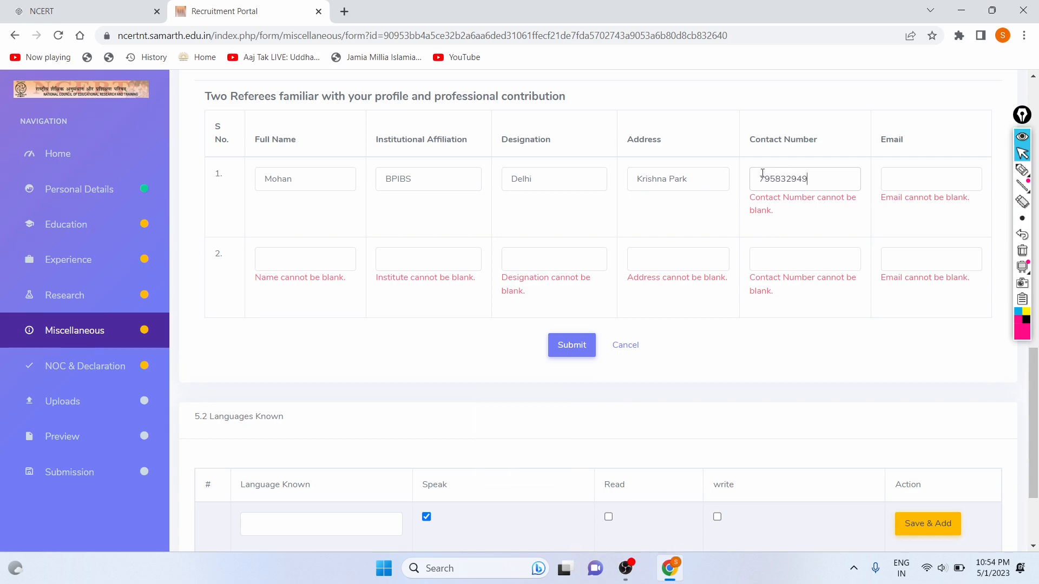
{"action": "left_click", "coordinate": [907, 184]}
{"action": "key", "text": "Caps_Lock"}
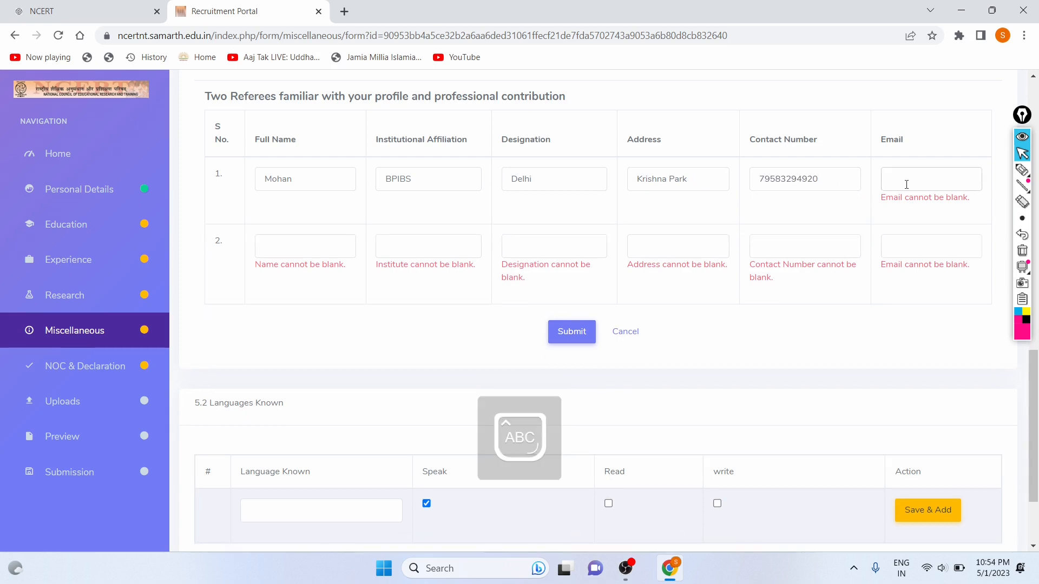
{"action": "key", "text": "Caps_Lock"}
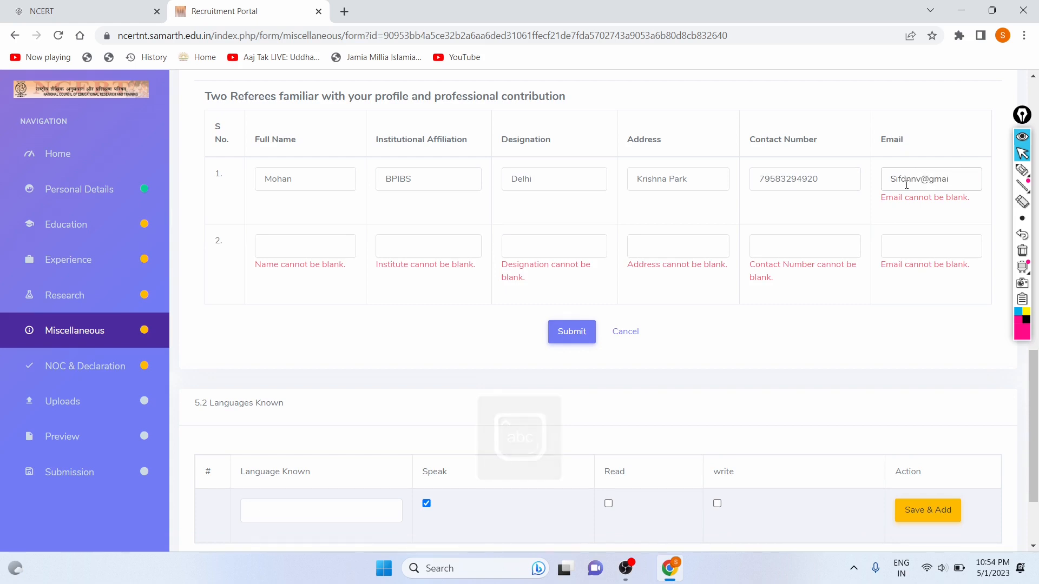
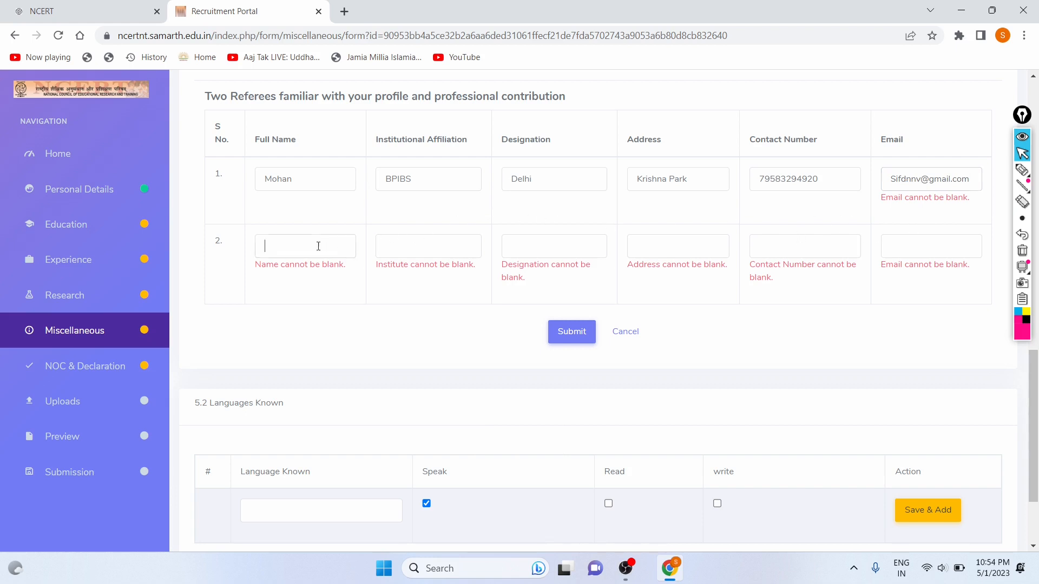
Enter the second referee's full name, affiliation BPIBS and designation Delhi, fixing a misspelling.
{"action": "key", "text": "Caps_Lock"}
{"action": "type", "text": "Su"}
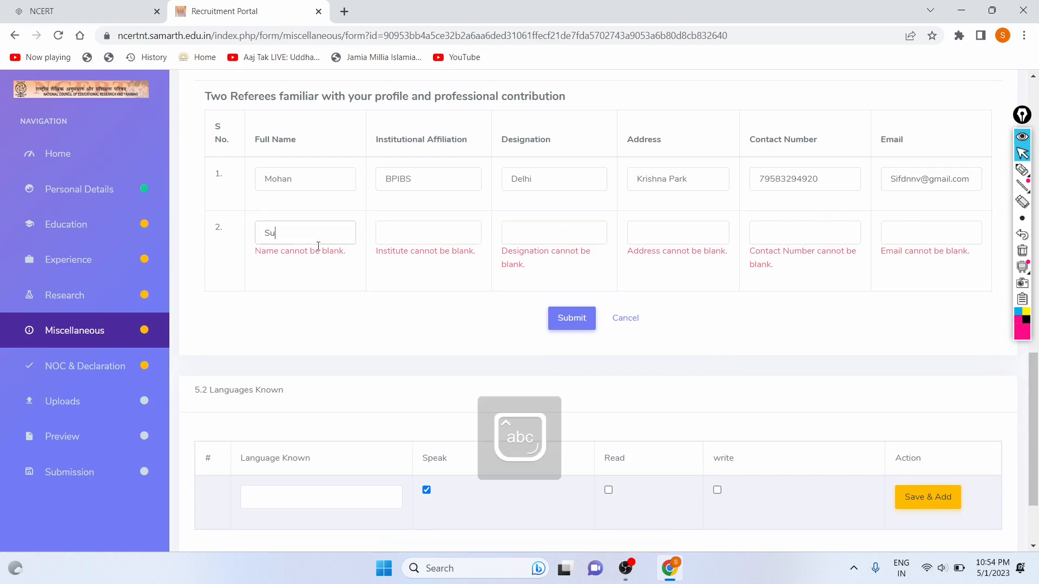
{"action": "type", "text": "resh"}
{"action": "left_click", "coordinate": [391, 233]}
{"action": "key", "text": "Caps_Lock"}
{"action": "type", "text": "BPIBS"}
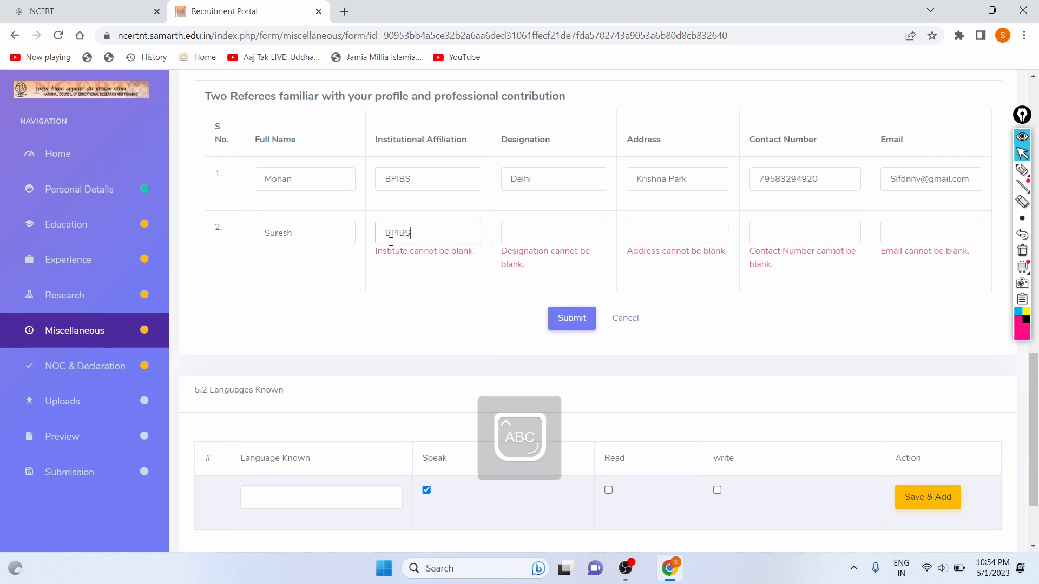
{"action": "key", "text": "Caps_Lock"}
{"action": "left_click", "coordinate": [524, 233]}
{"action": "type", "text": "Dlehi"}
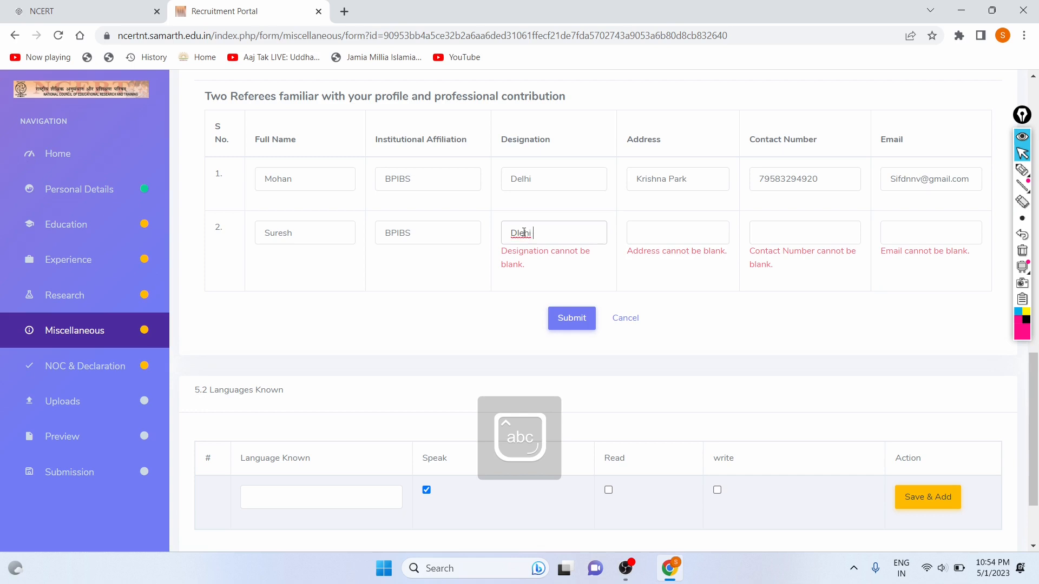
{"action": "key", "text": "BackSpace"}
{"action": "key", "text": "BackSpace"}
{"action": "key", "text": "BackSpace"}
{"action": "key", "text": "BackSpace"}
{"action": "key", "text": "BackSpace"}
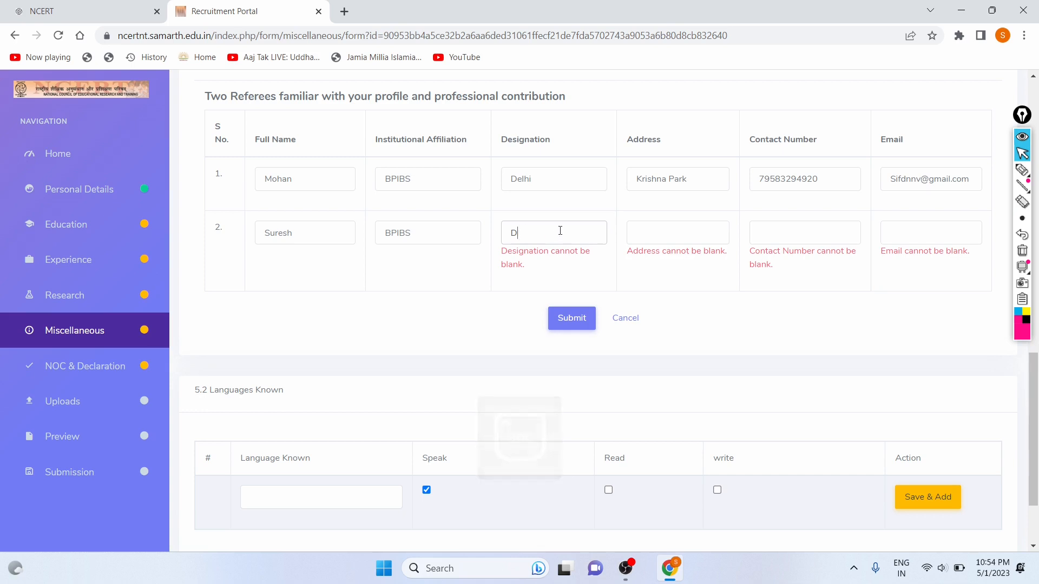
{"action": "type", "text": "elhi"}
Enter referee 2's address and contact number, and correct referee 1's contact number.
{"action": "left_click", "coordinate": [645, 233]}
{"action": "key", "text": "Caps_Lock"}
{"action": "type", "text": "R"}
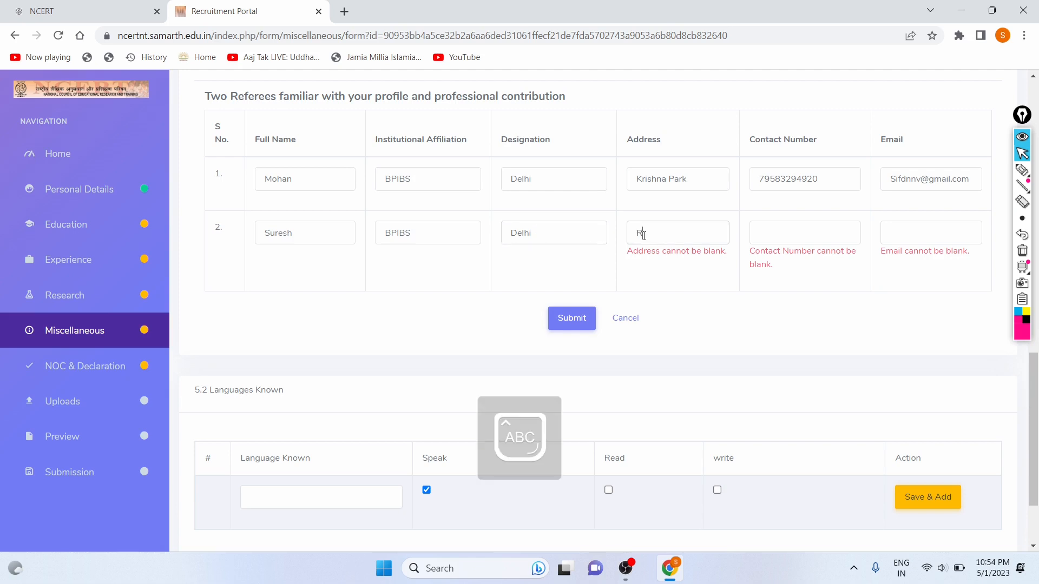
{"action": "key", "text": "Caps_Lock"}
{"action": "type", "text": "am Bagh"}
{"action": "left_click", "coordinate": [757, 232]}
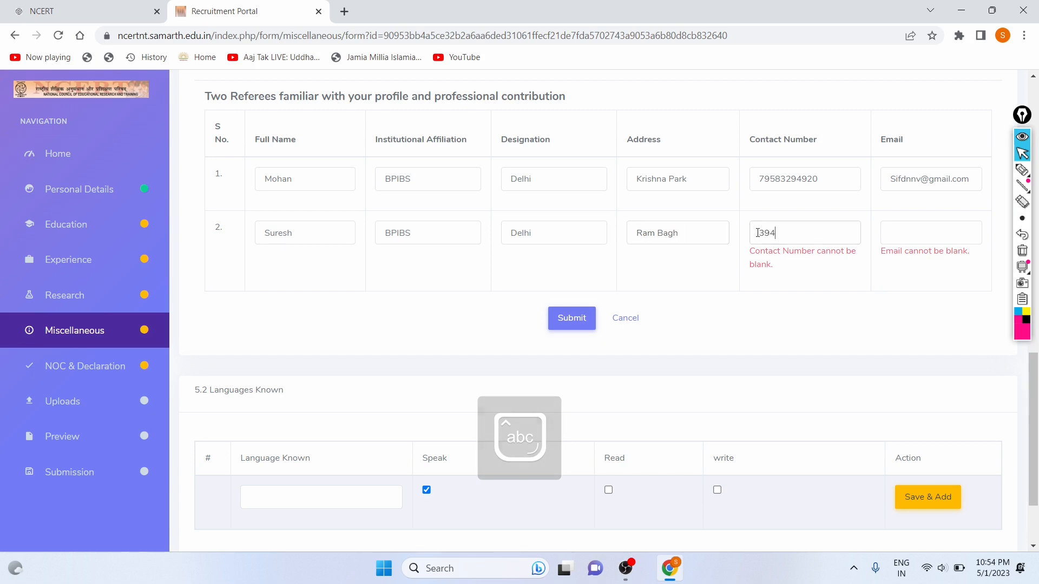
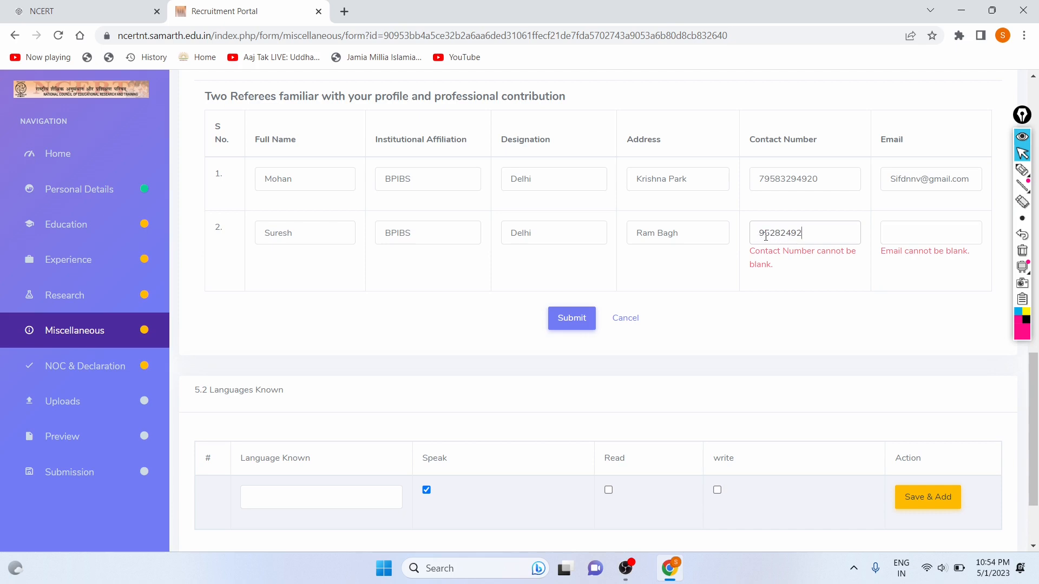
{"action": "left_click", "coordinate": [826, 183]}
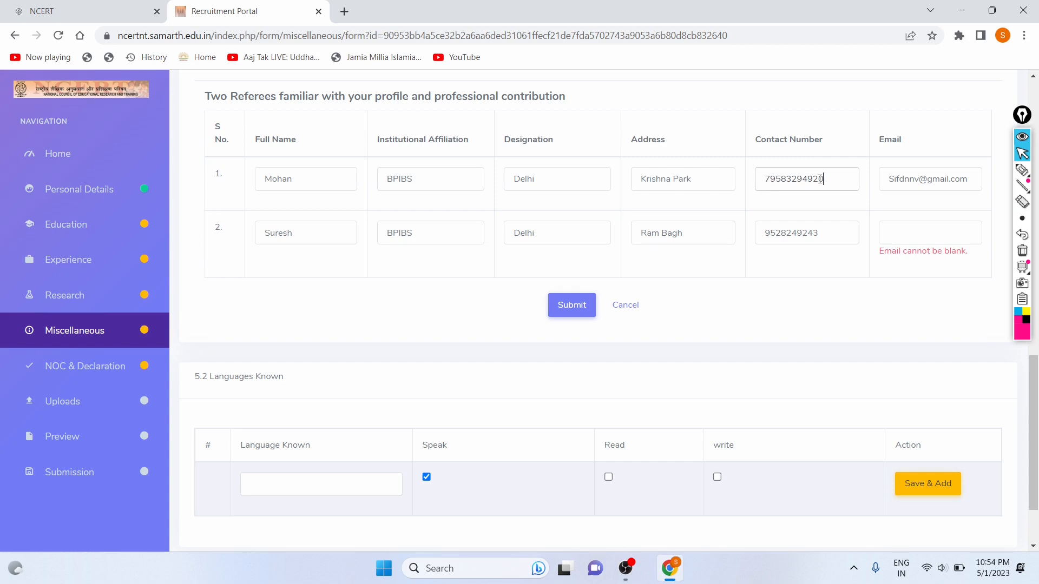
Add referee 2's e-mail address and submit the Miscellaneous form.
{"action": "left_click", "coordinate": [891, 240]}
{"action": "key", "text": "Caps_Lock"}
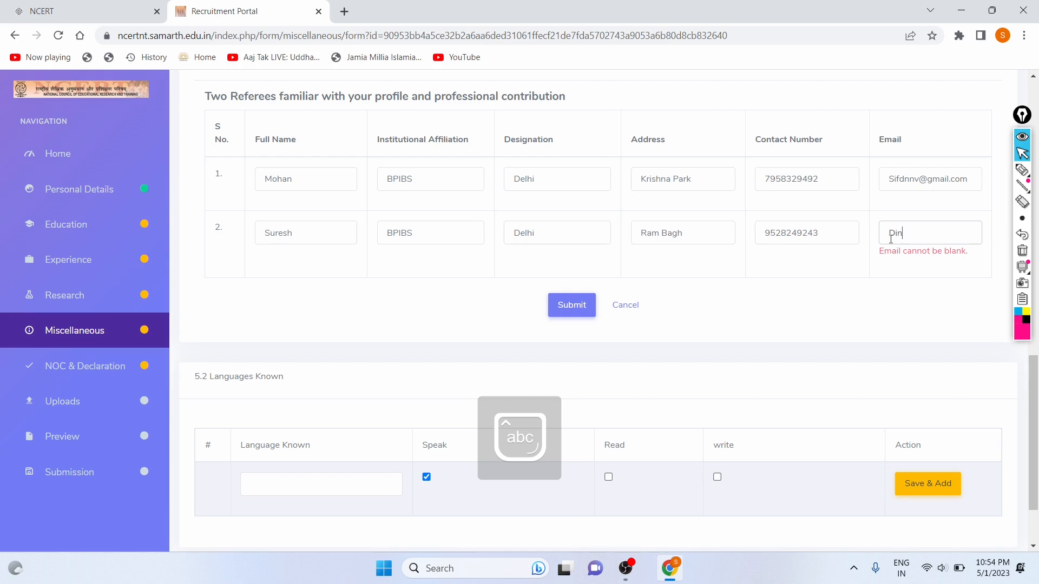
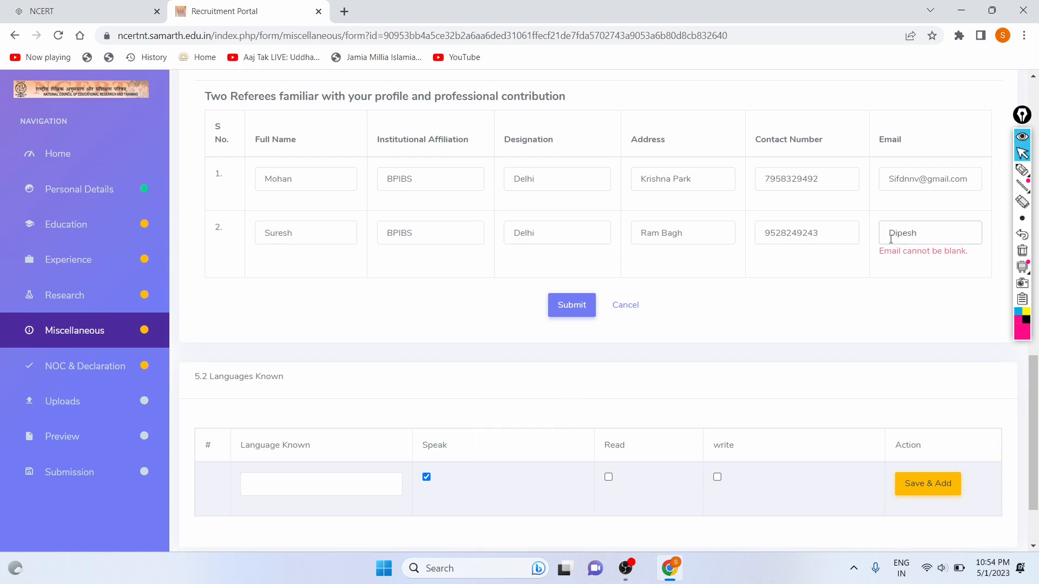
{"action": "left_click", "coordinate": [835, 289]}
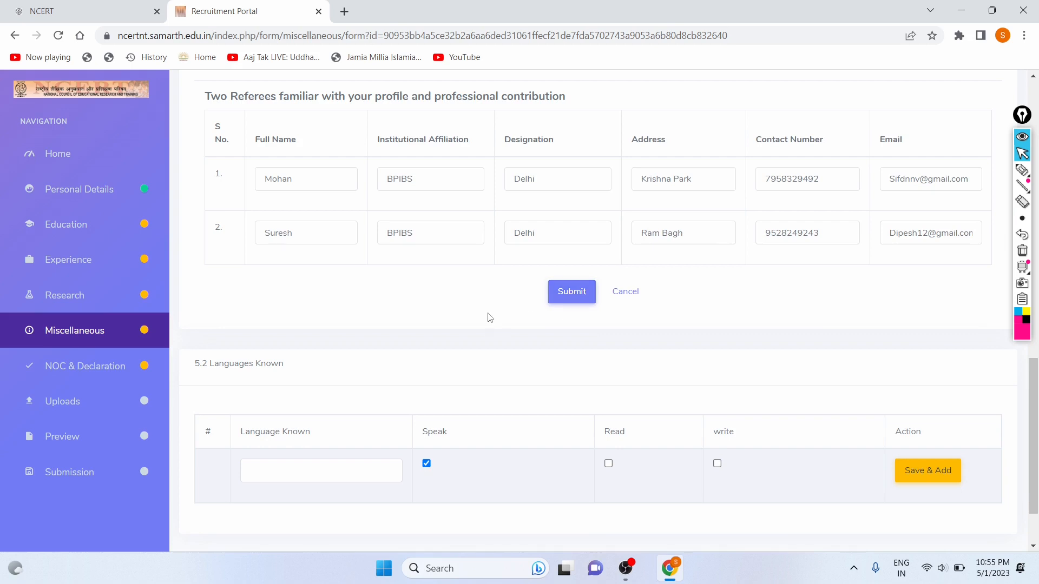
{"action": "scroll", "coordinate": [514, 268], "scroll_direction": "down", "scroll_amount": 2}
{"action": "left_click", "coordinate": [575, 215]}
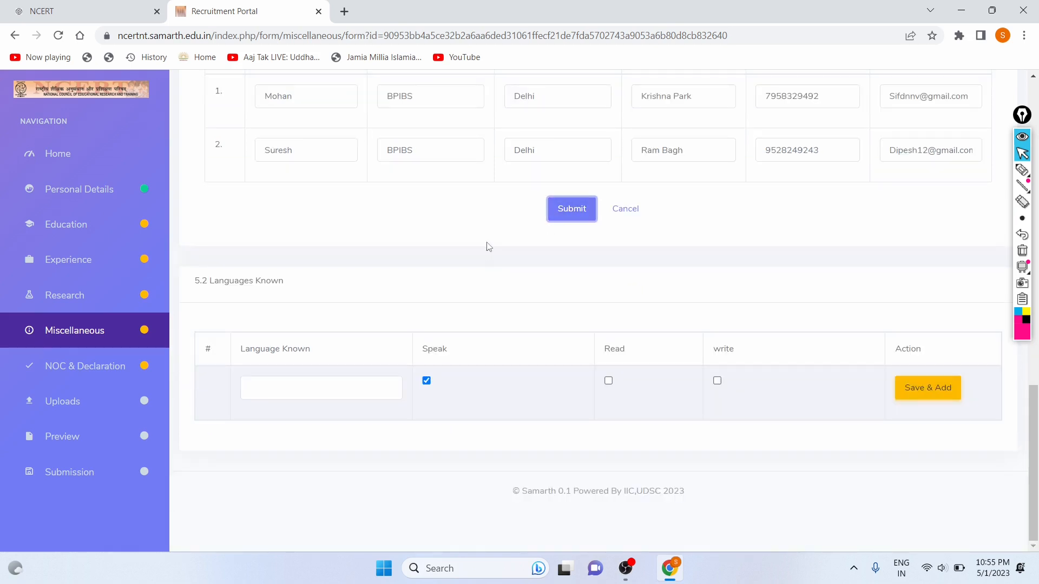
{"action": "scroll", "coordinate": [469, 198], "scroll_direction": "up", "scroll_amount": 10}
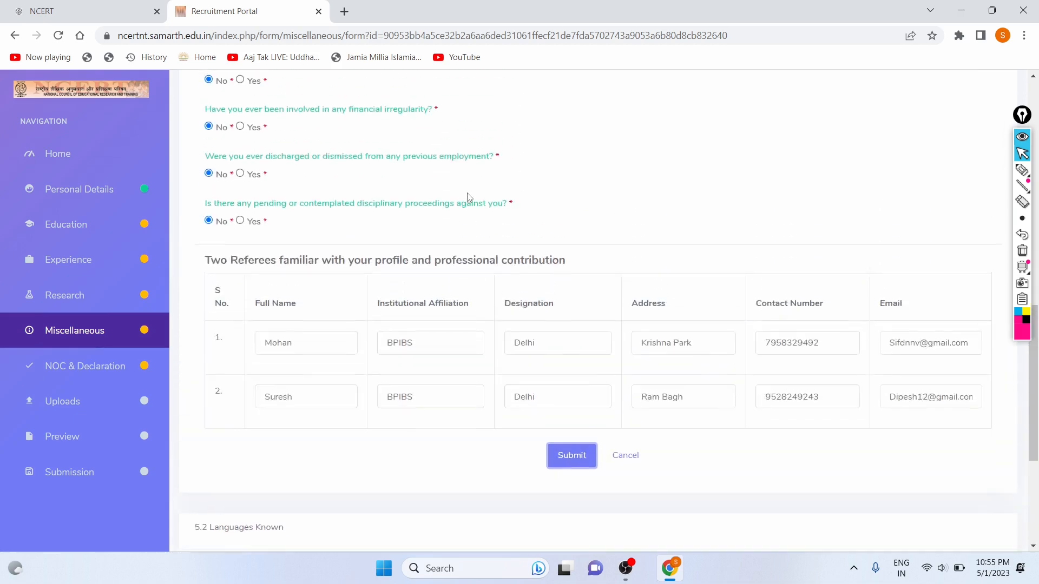
{"action": "scroll", "coordinate": [469, 198], "scroll_direction": "up", "scroll_amount": 4}
{"action": "scroll", "coordinate": [469, 197], "scroll_direction": "down", "scroll_amount": 14}
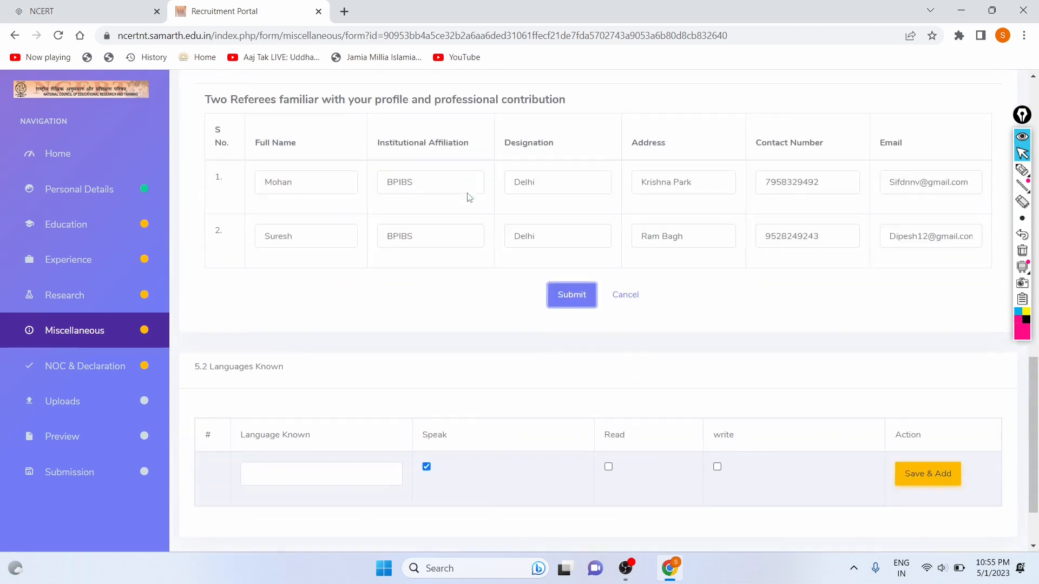
Resubmit the Miscellaneous section and continue to the No Objection Certificate and Declaration page.
{"action": "left_click", "coordinate": [558, 209]}
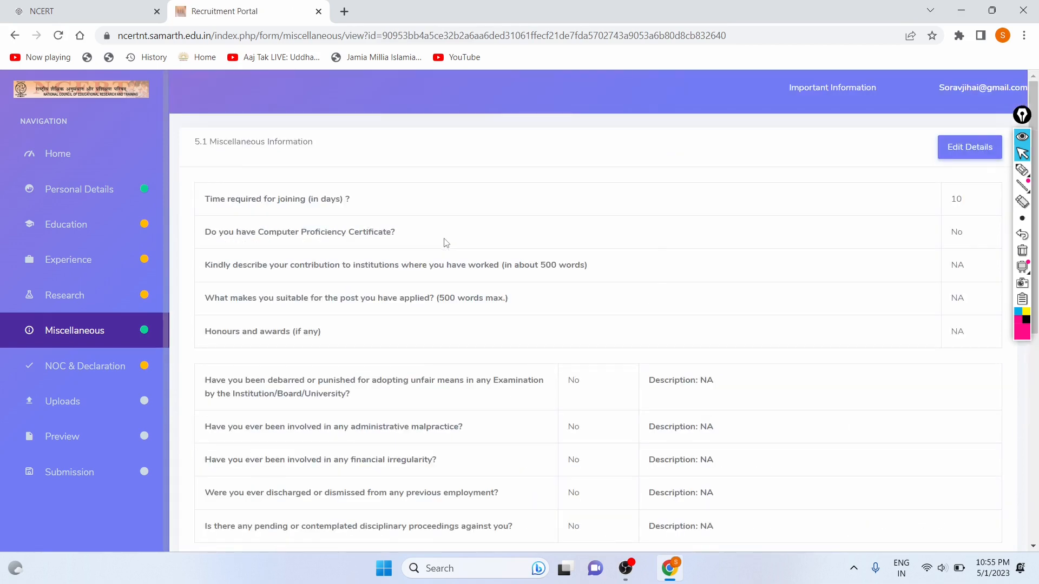
{"action": "scroll", "coordinate": [445, 242], "scroll_direction": "down", "scroll_amount": 4}
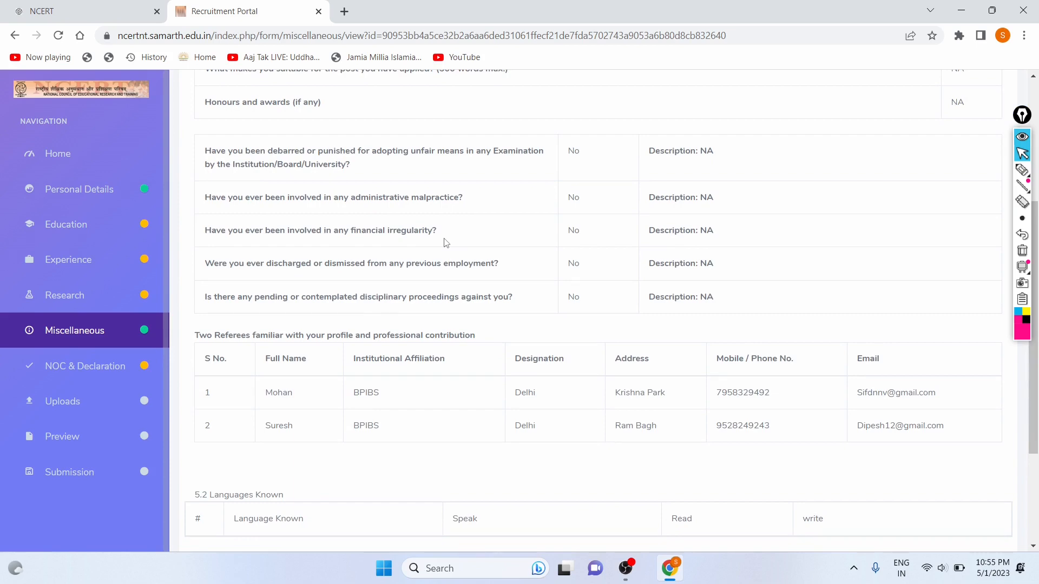
{"action": "scroll", "coordinate": [446, 242], "scroll_direction": "down", "scroll_amount": 3}
{"action": "left_click", "coordinate": [576, 425]}
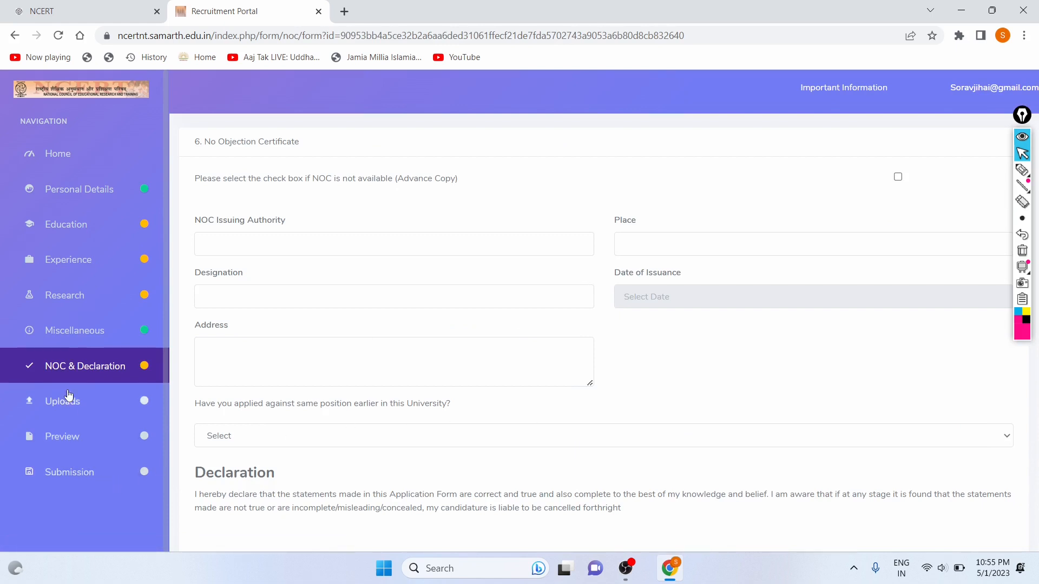
Try saving the empty NOC form and inspect the Place, Designation and issuance date fields.
{"action": "scroll", "coordinate": [403, 342], "scroll_direction": "down", "scroll_amount": 3}
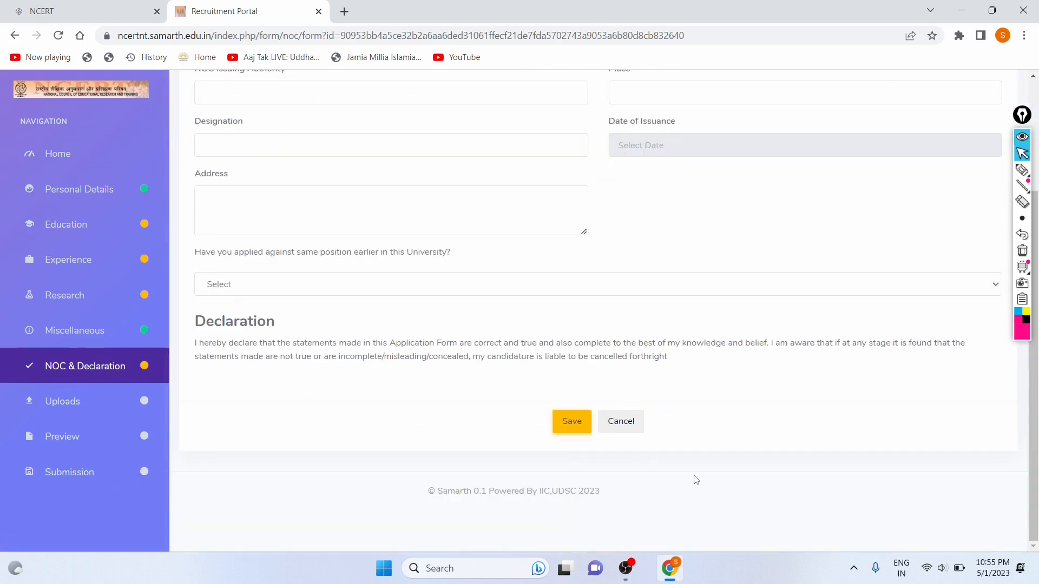
{"action": "left_click", "coordinate": [573, 422]}
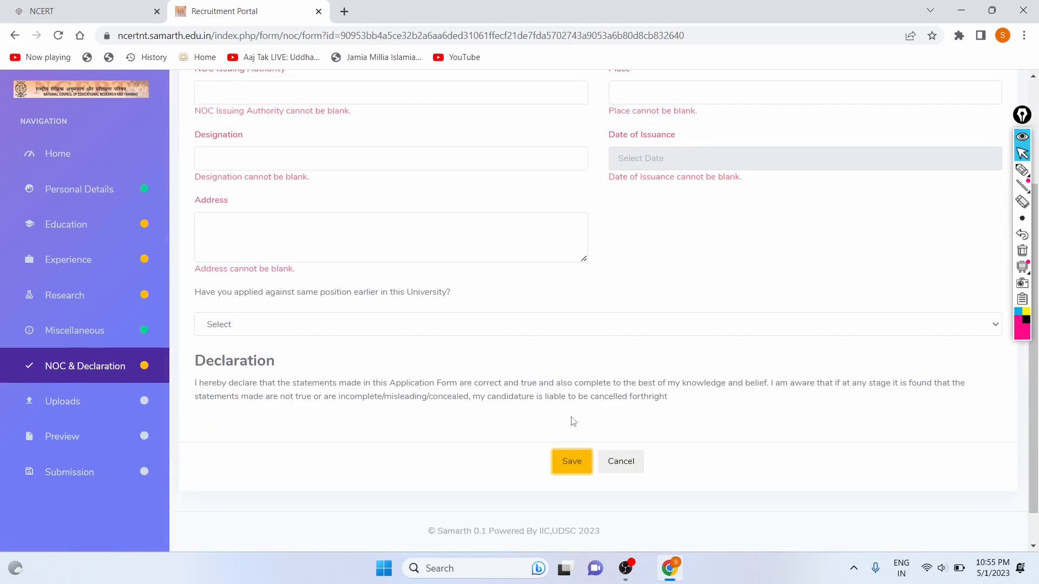
{"action": "scroll", "coordinate": [478, 263], "scroll_direction": "up", "scroll_amount": 3}
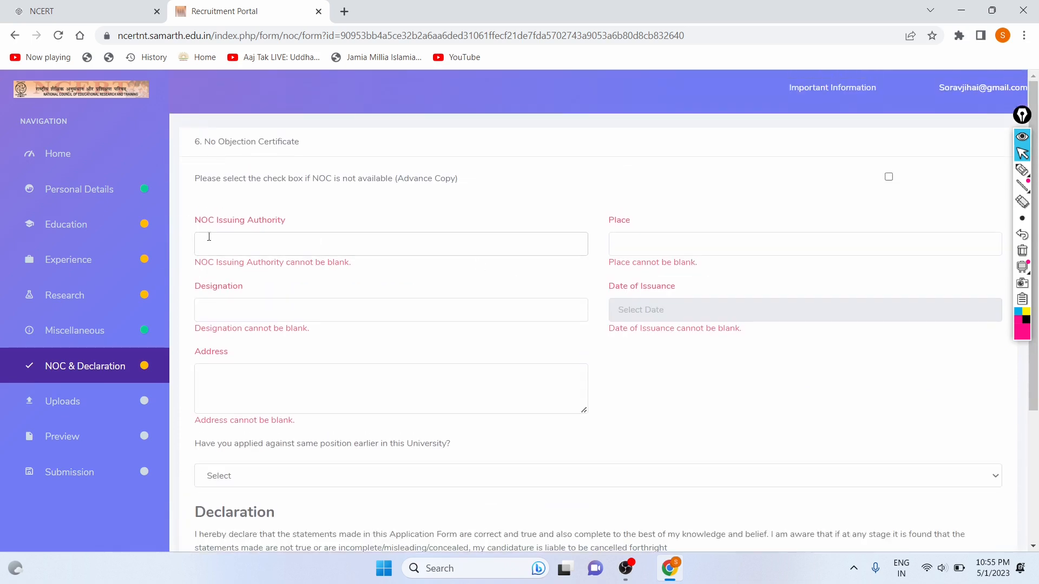
{"action": "left_click_drag", "start_coordinate": [208, 222], "coordinate": [456, 178]}
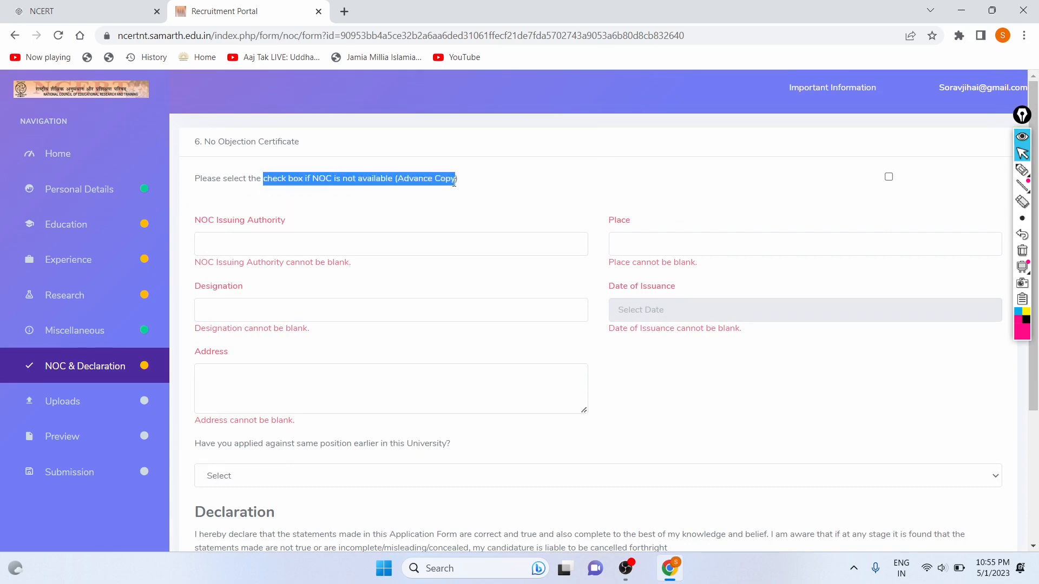
{"action": "left_click", "coordinate": [454, 182]}
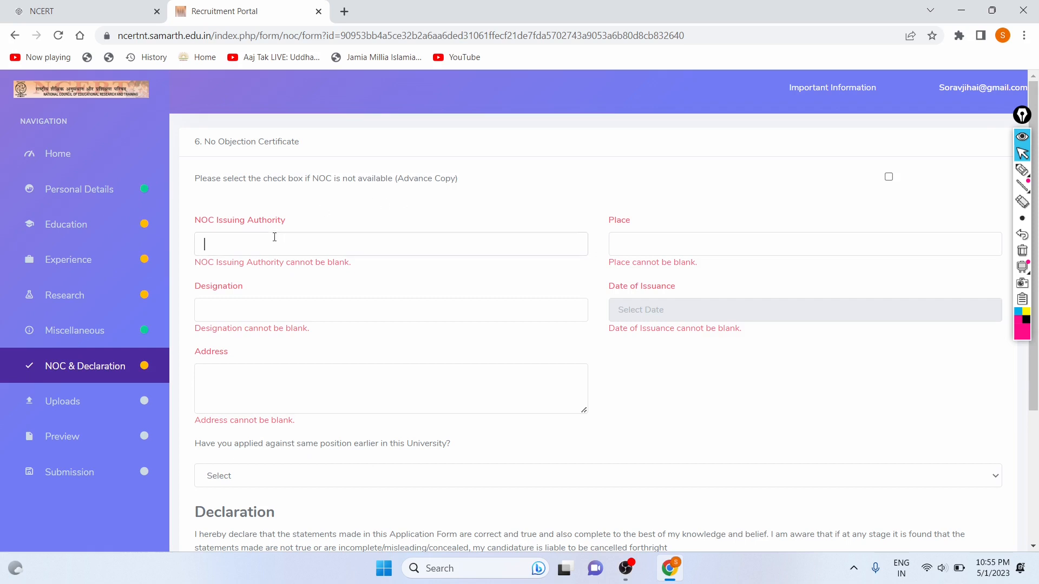
{"action": "left_click", "coordinate": [630, 251]}
{"action": "left_click", "coordinate": [201, 309]}
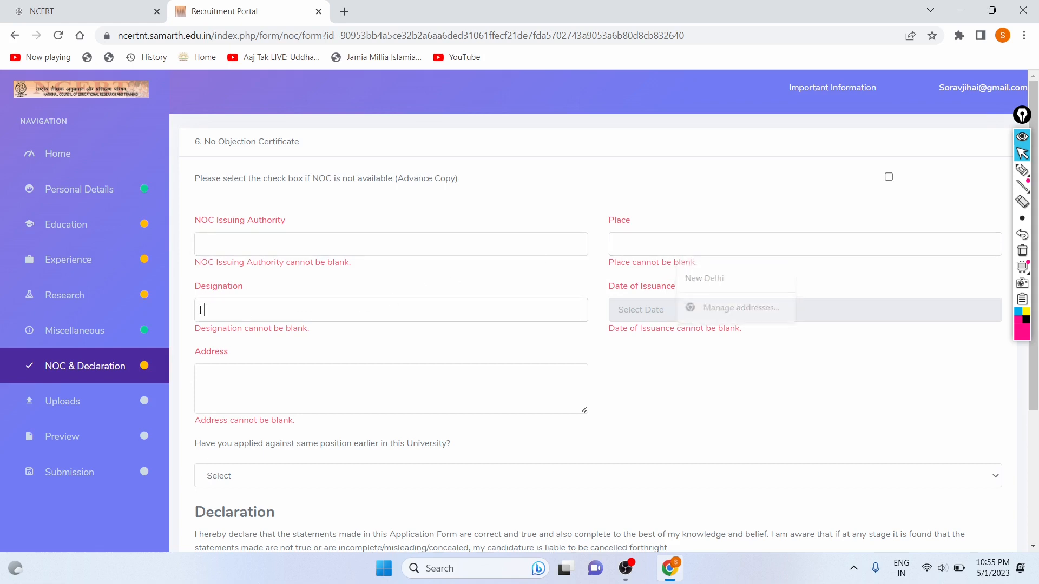
{"action": "left_click", "coordinate": [634, 311]}
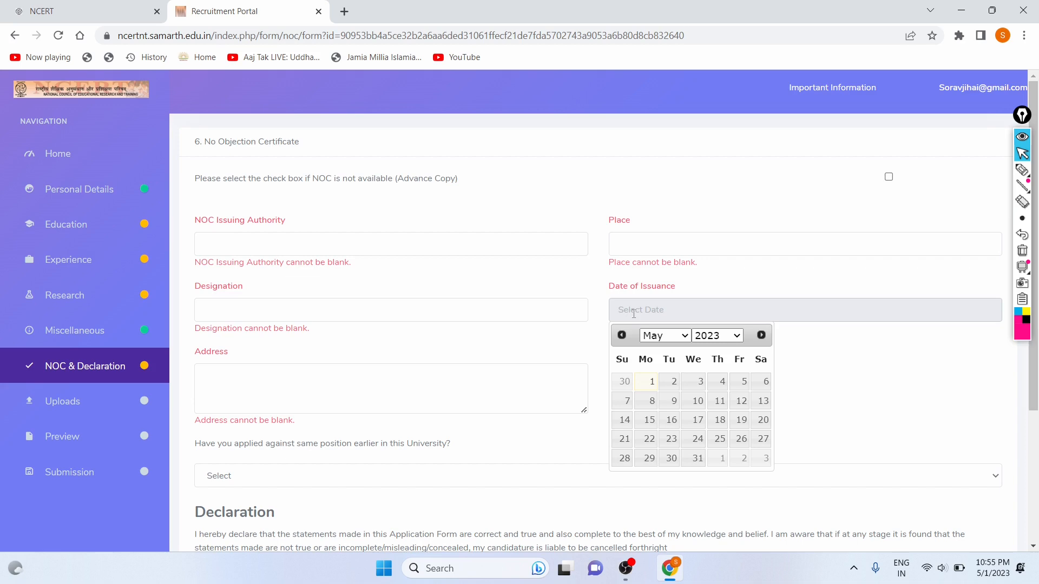
{"action": "left_click", "coordinate": [469, 301]}
{"action": "scroll", "coordinate": [468, 302], "scroll_direction": "down", "scroll_amount": 3}
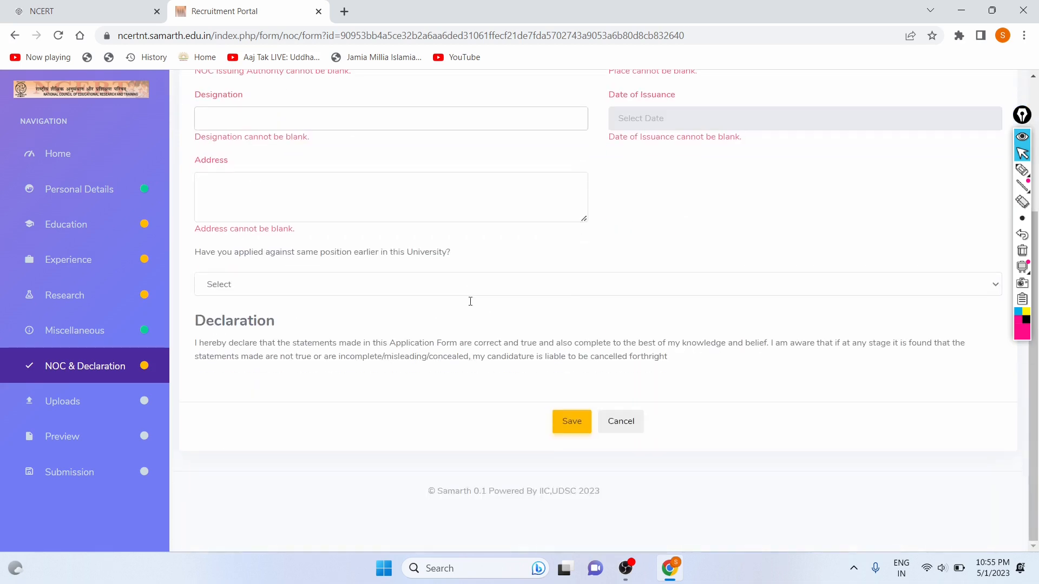
Answer No to 'Have you applied against same position earlier'.
{"action": "left_click", "coordinate": [251, 287]}
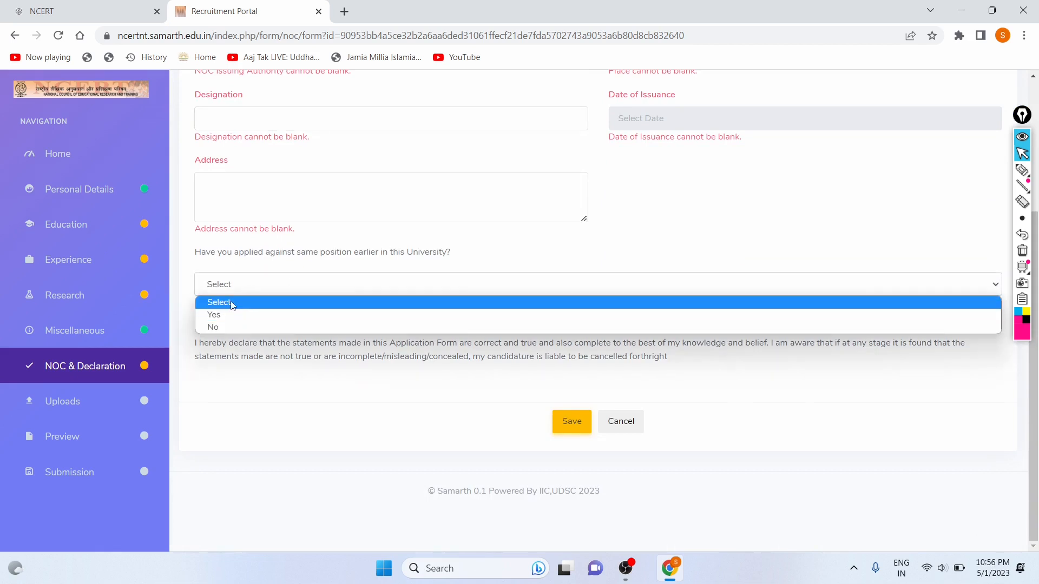
{"action": "left_click", "coordinate": [227, 258]}
{"action": "left_click_drag", "start_coordinate": [228, 258], "coordinate": [467, 258]}
{"action": "left_click", "coordinate": [294, 308]}
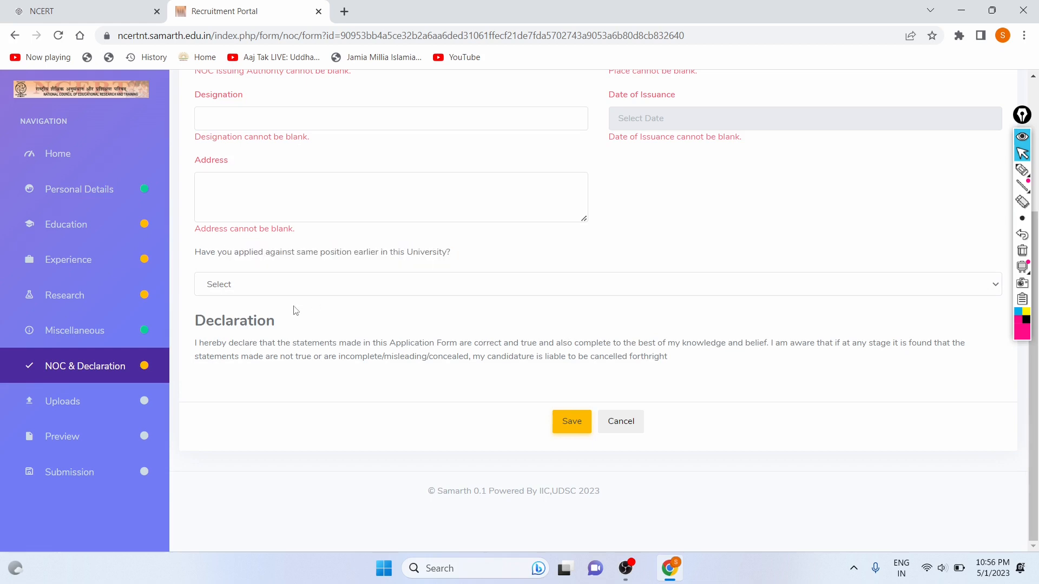
{"action": "left_click", "coordinate": [296, 283]}
{"action": "left_click", "coordinate": [259, 328]}
{"action": "scroll", "coordinate": [475, 221], "scroll_direction": "up", "scroll_amount": 4}
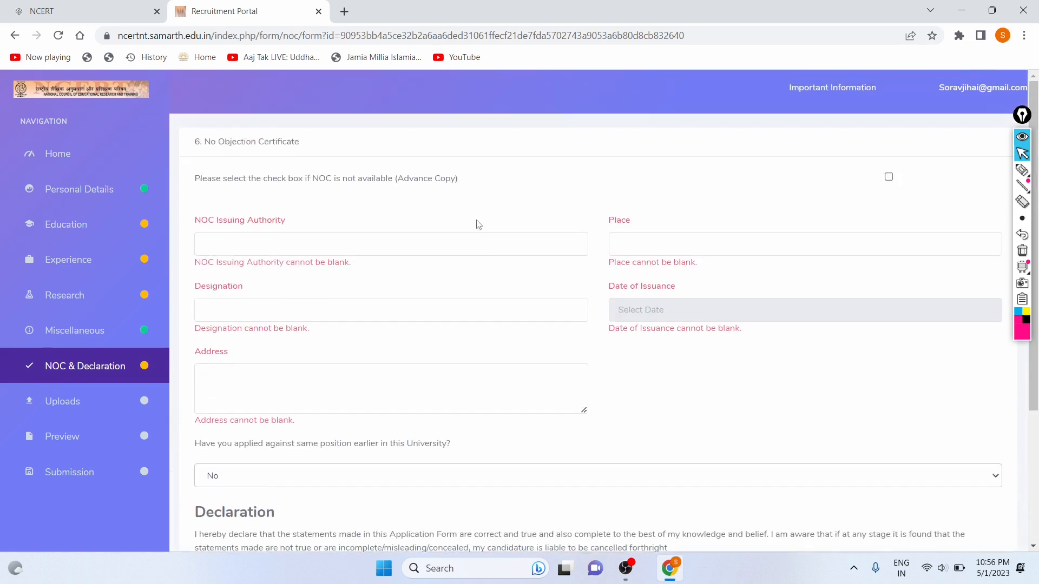
Put placeholder text in NOC Issuing Authority and enter the Place as Dlehi.
{"action": "left_click", "coordinate": [274, 249]}
{"action": "type", "text": "dfiodfdp"}
{"action": "left_click", "coordinate": [619, 244]}
{"action": "key", "text": "Caps_Lock"}
{"action": "type", "text": "De"}
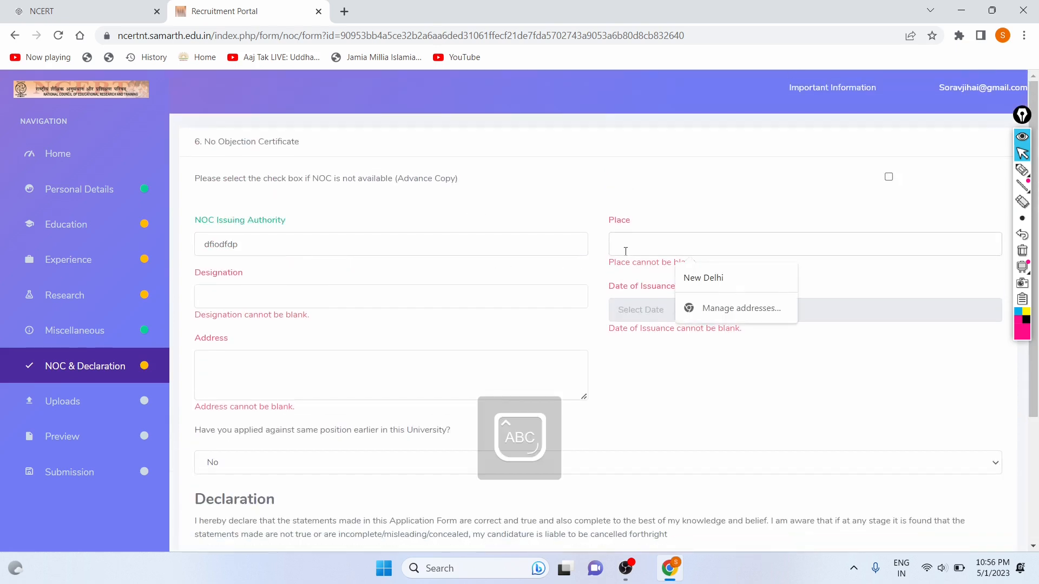
{"action": "type", "text": "hi"}
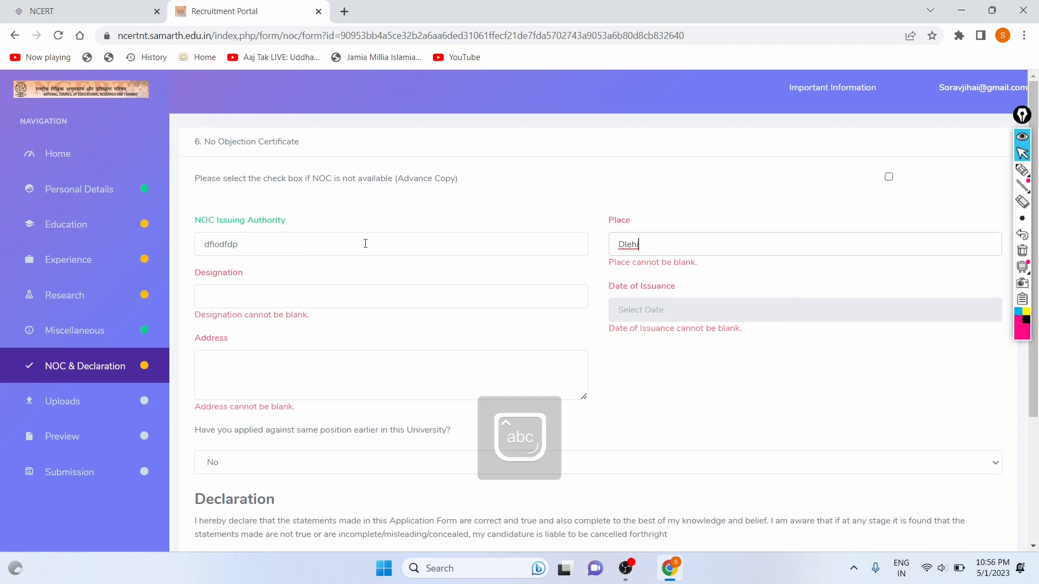
Replace the NOC Issuing Authority text with 'Commission Board'.
{"action": "left_click", "coordinate": [365, 244]}
{"action": "key", "text": "ctrl+a"}
{"action": "key", "text": "BackSpace"}
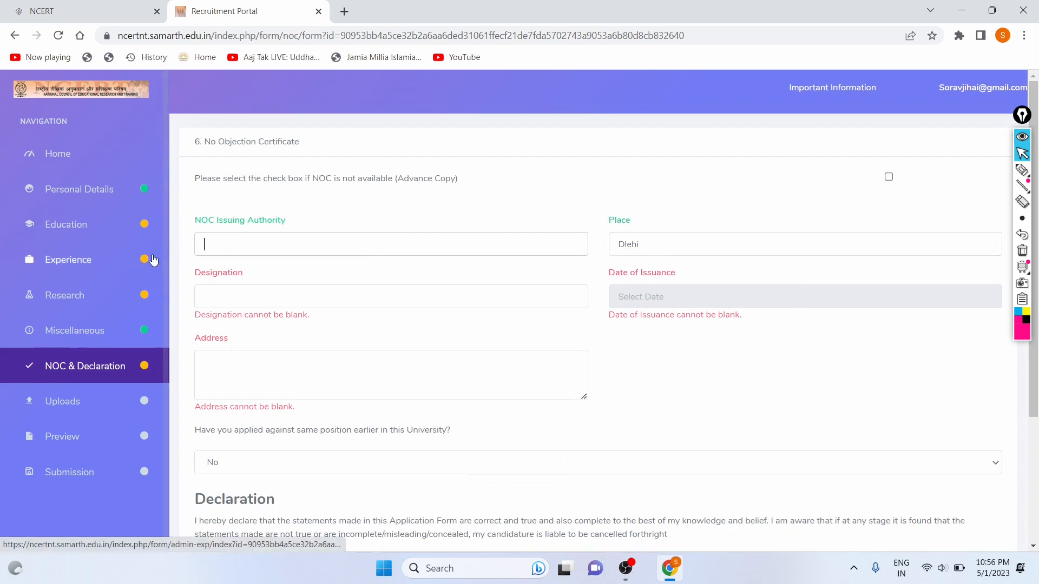
{"action": "type", "text": "Minist"}
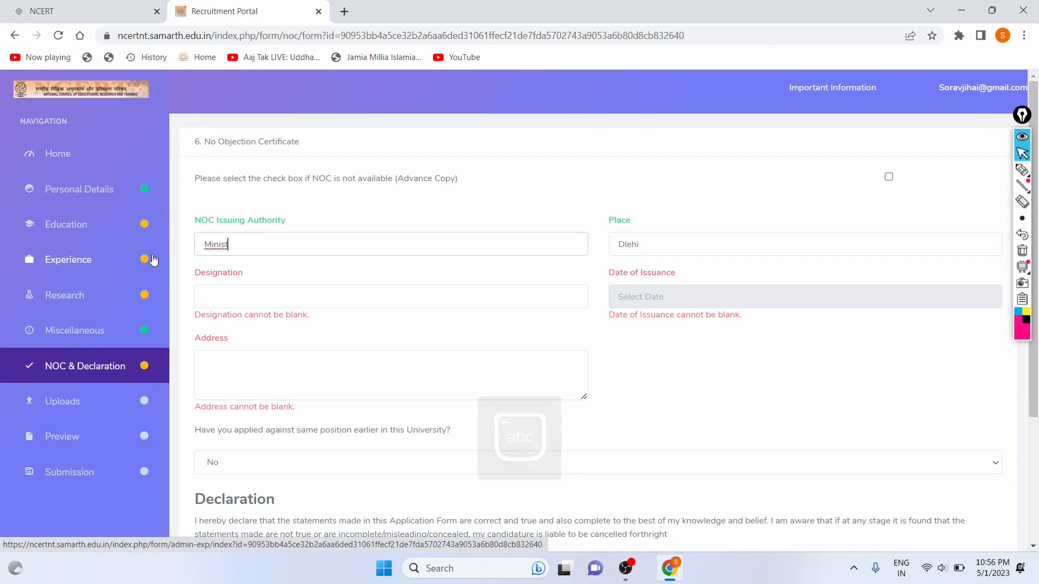
{"action": "key", "text": "BackSpace"}
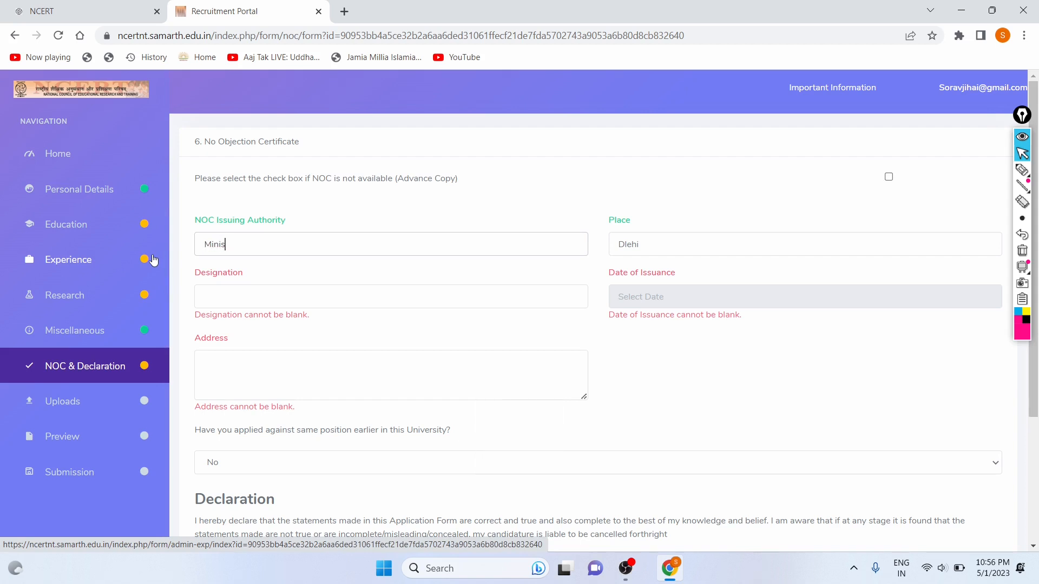
{"action": "type", "text": "to"}
{"action": "key", "text": "BackSpace"}
{"action": "key", "text": "BackSpace"}
{"action": "key", "text": "Caps_Lock"}
{"action": "type", "text": "C"}
{"action": "key", "text": "Caps_Lock"}
{"action": "type", "text": "omm"}
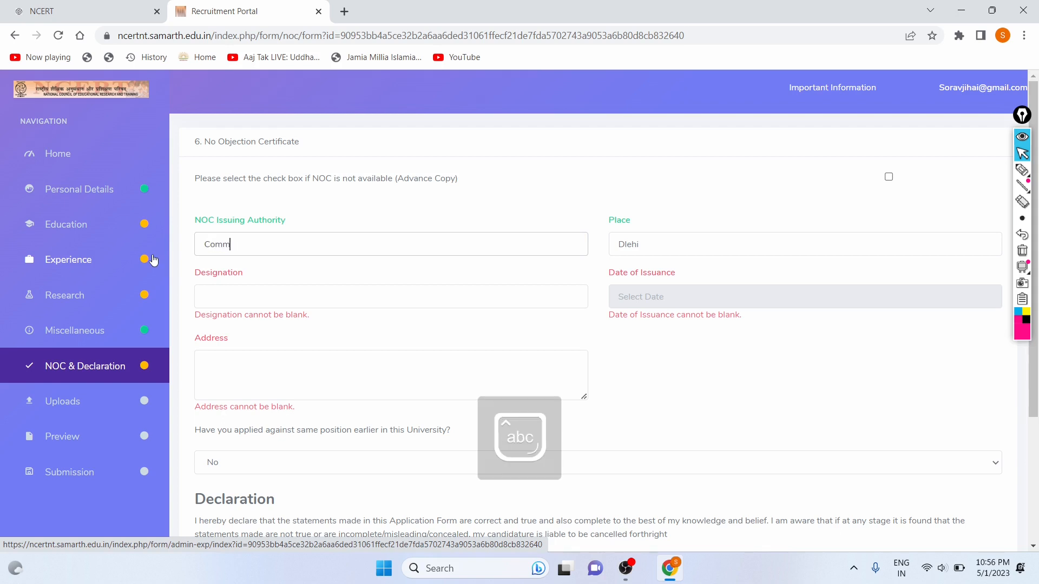
{"action": "type", "text": "ission"}
{"action": "key", "text": "Caps_Lock"}
{"action": "type", "text": "B"}
{"action": "key", "text": "Caps_Lock"}
{"action": "type", "text": "oard"}
Enter Haryana as the NOC Designation.
{"action": "left_click", "coordinate": [271, 296]}
{"action": "key", "text": "Caps_Lock"}
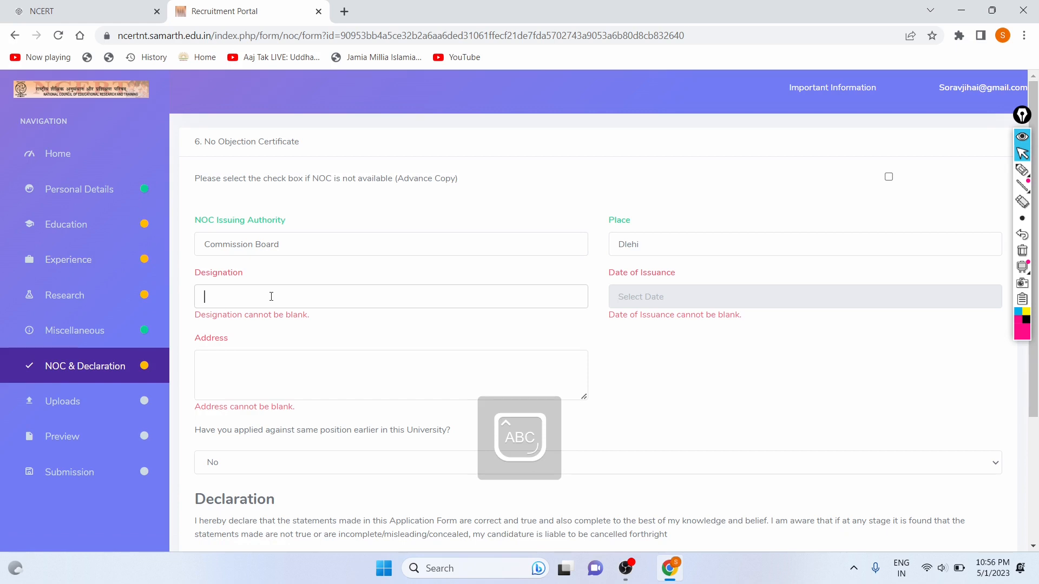
{"action": "type", "text": "H"}
{"action": "key", "text": "Caps_Lock"}
{"action": "type", "text": "aryana"}
Set the NOC Date of Issuance to 22 August 2022 with the date picker.
{"action": "left_click", "coordinate": [610, 295]}
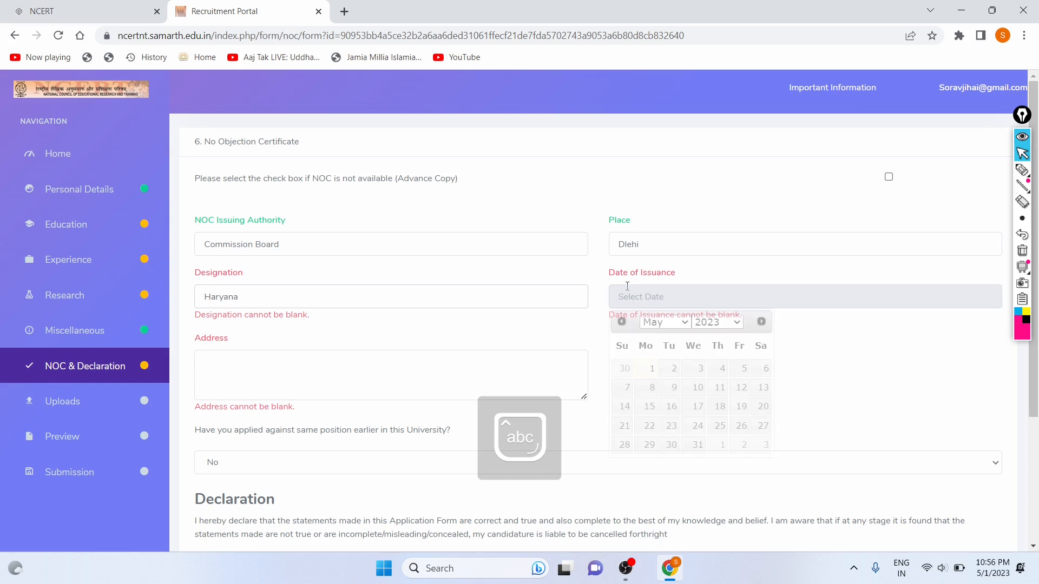
{"action": "left_click", "coordinate": [716, 322]}
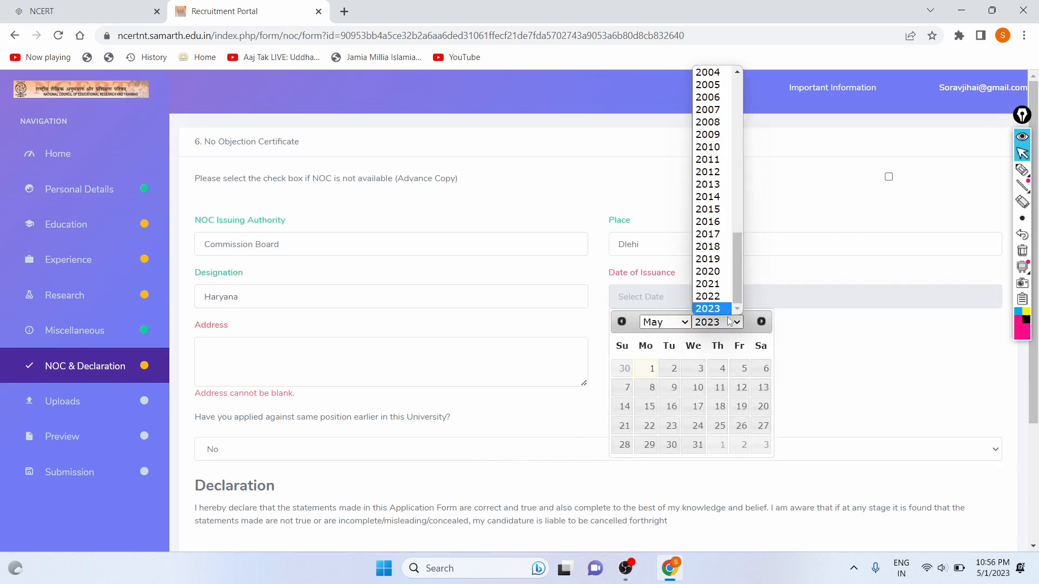
{"action": "left_click", "coordinate": [727, 302]}
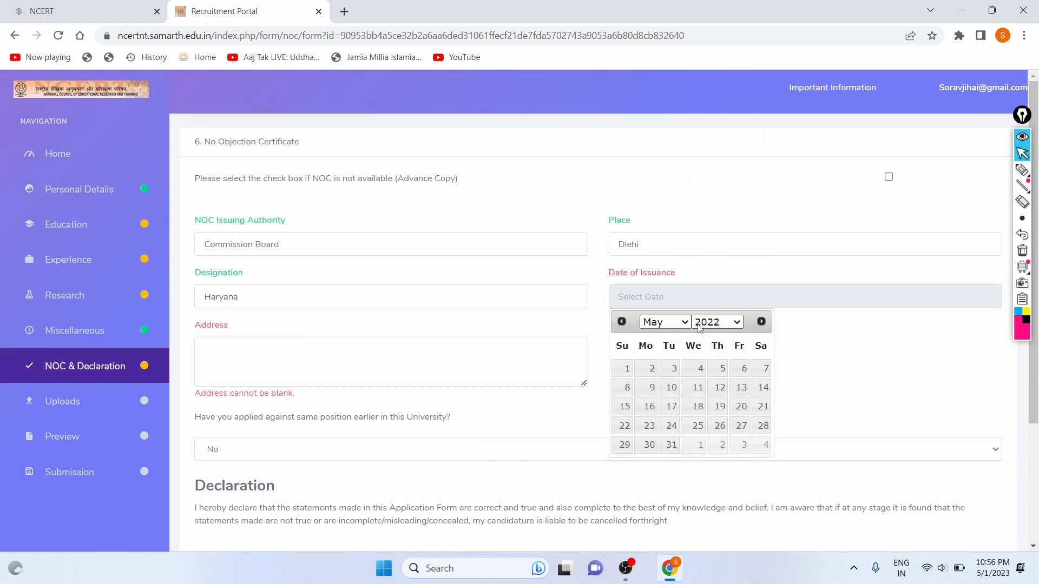
{"action": "left_click", "coordinate": [671, 323]}
{"action": "left_click", "coordinate": [660, 424]}
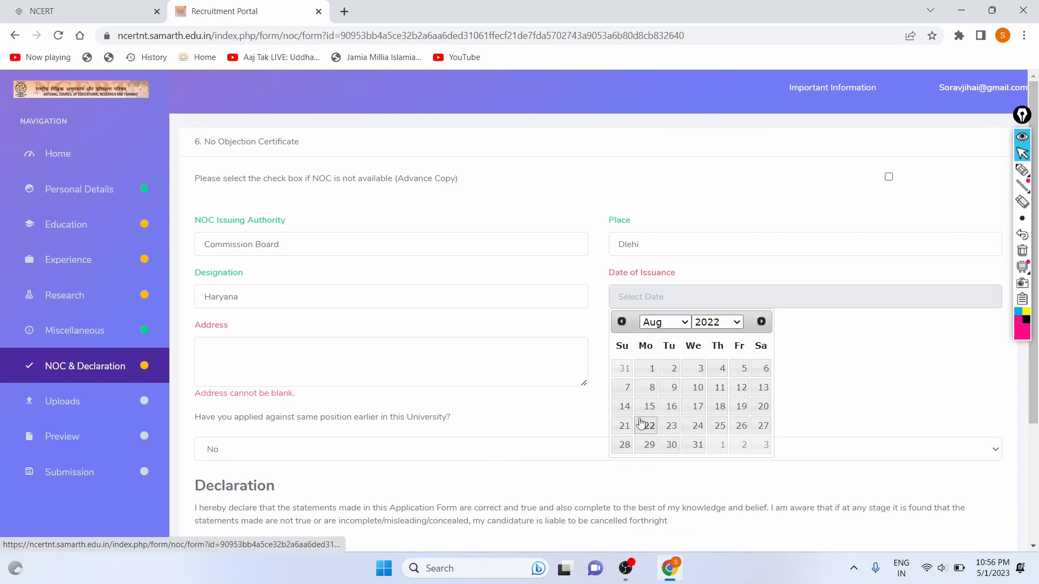
{"action": "left_click", "coordinate": [644, 425]}
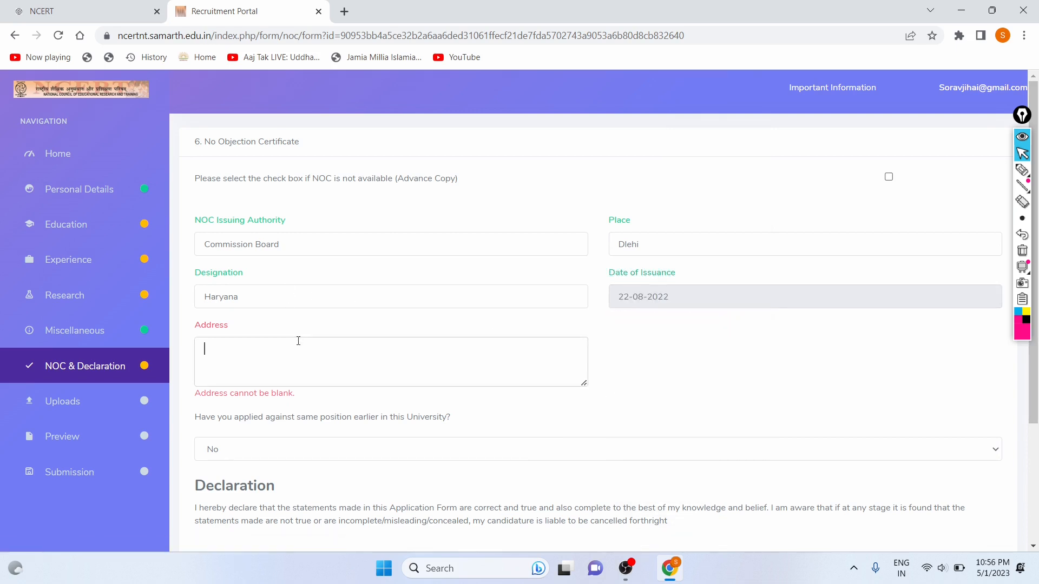
{"action": "key", "text": "Caps_Lock"}
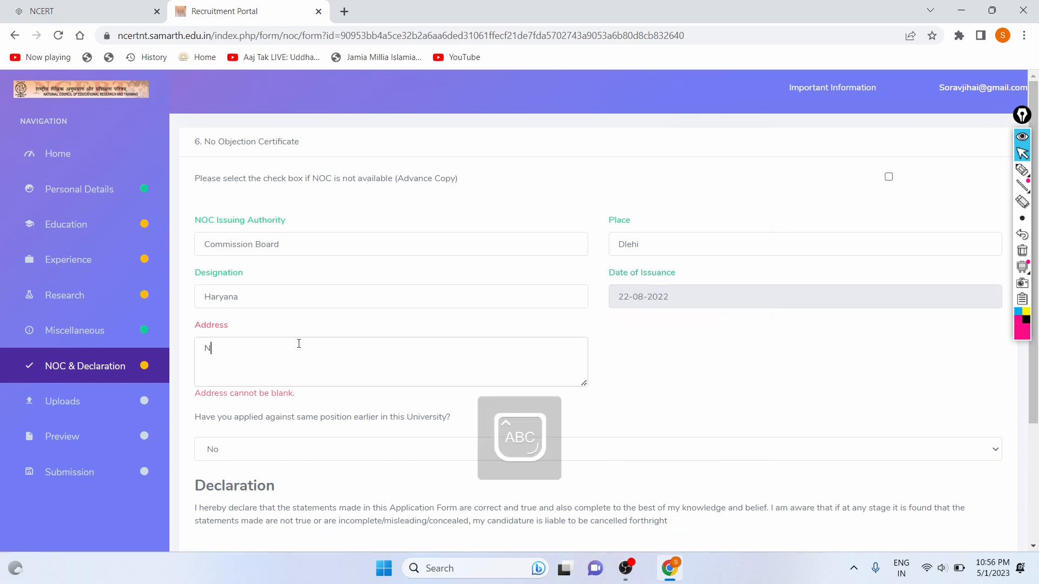
{"action": "key", "text": "Caps_Lock"}
{"action": "key", "text": "Caps_Lock"}
{"action": "key", "text": "Caps_Lock"}
{"action": "key", "text": "Caps_Lock"}
{"action": "key", "text": "Caps_Lock"}
{"action": "key", "text": "Caps_Lock"}
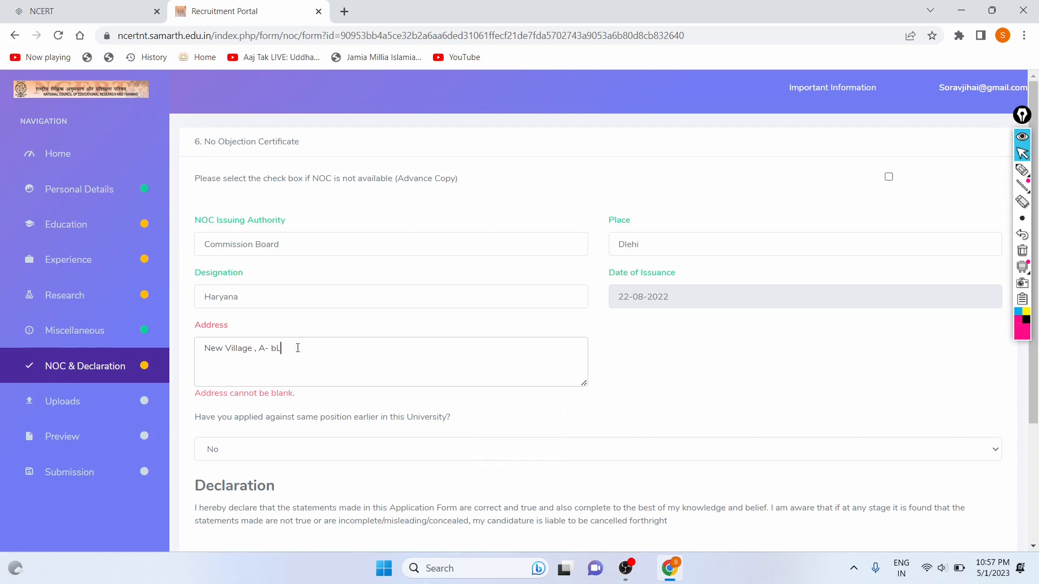
{"action": "key", "text": "Caps_Lock"}
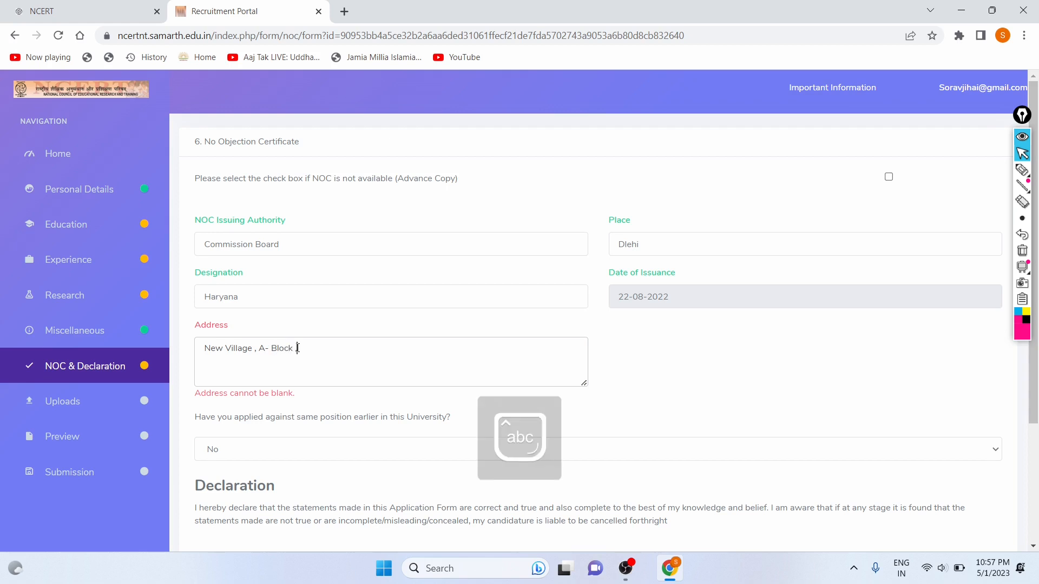
{"action": "key", "text": "Caps_Lock"}
{"action": "key", "text": "Caps_Lock"}
{"action": "key", "text": "Caps_Lock"}
{"action": "key", "text": "Caps_Lock"}
{"action": "key", "text": "Caps_Lock"}
{"action": "key", "text": "Caps_Lock"}
Keep 'No' as the answer to the earlier-application question.
{"action": "scroll", "coordinate": [297, 345], "scroll_direction": "down", "scroll_amount": 3}
{"action": "left_click", "coordinate": [249, 312]}
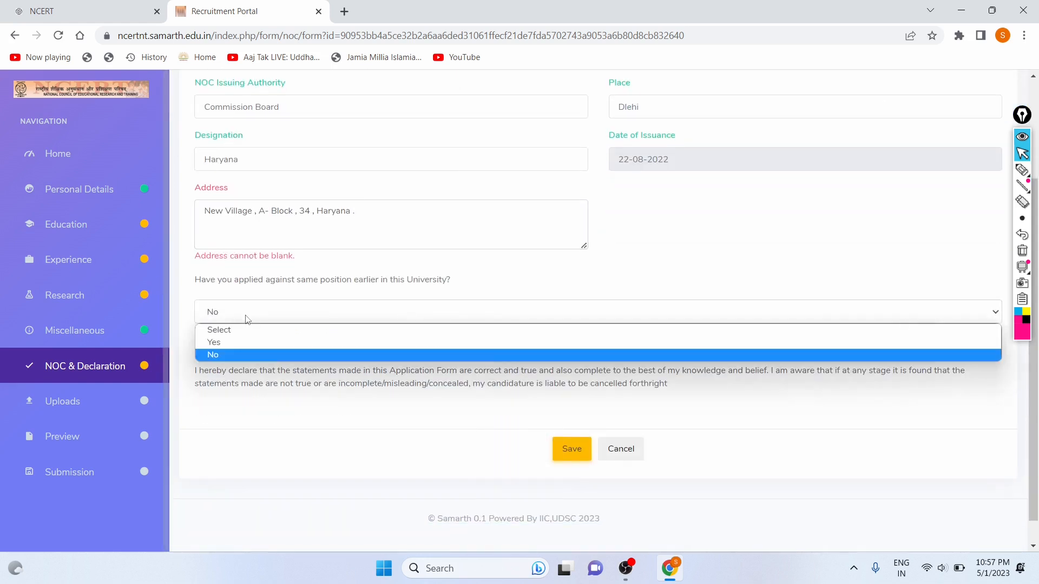
{"action": "left_click", "coordinate": [244, 340]}
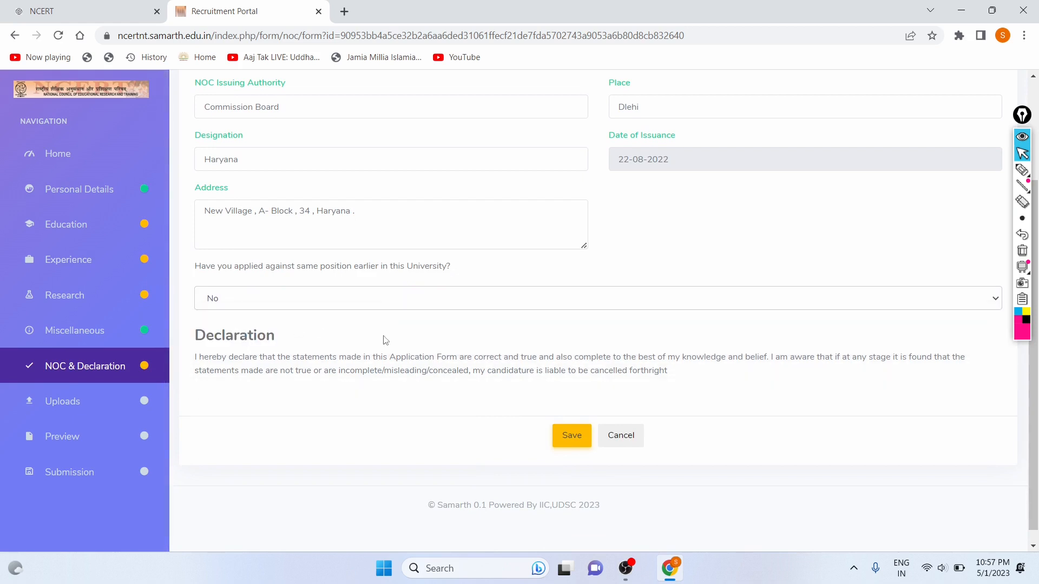
Save the NOC details and continue from the summary to the Uploads page.
{"action": "left_click", "coordinate": [574, 437]}
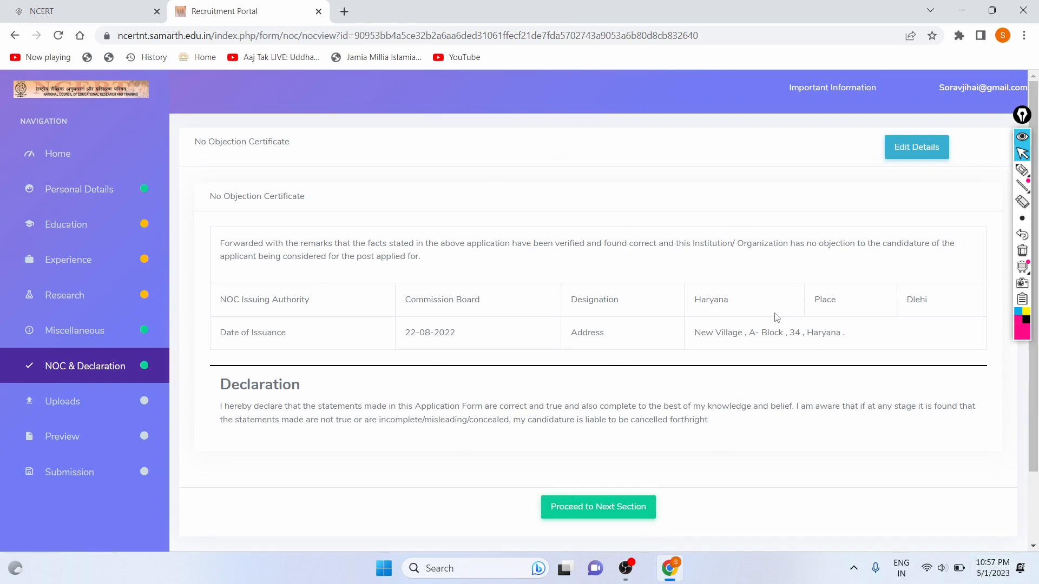
{"action": "left_click", "coordinate": [578, 521]}
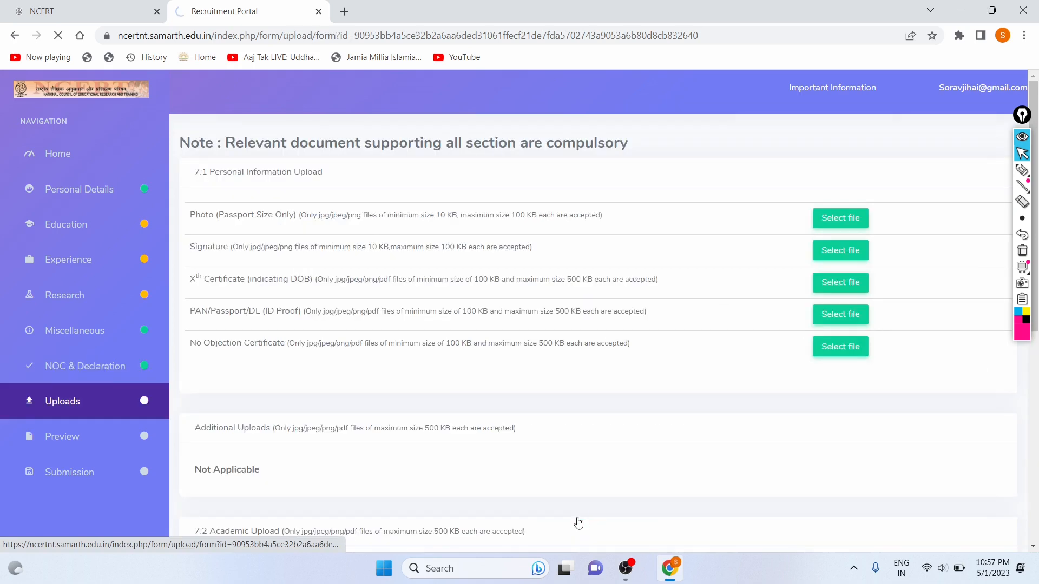
Review the upload requirements for photo, Xth Certificate, PAN/Passport/DL proof and No Objection Certificate.
{"action": "scroll", "coordinate": [573, 421], "scroll_direction": "down", "scroll_amount": 1}
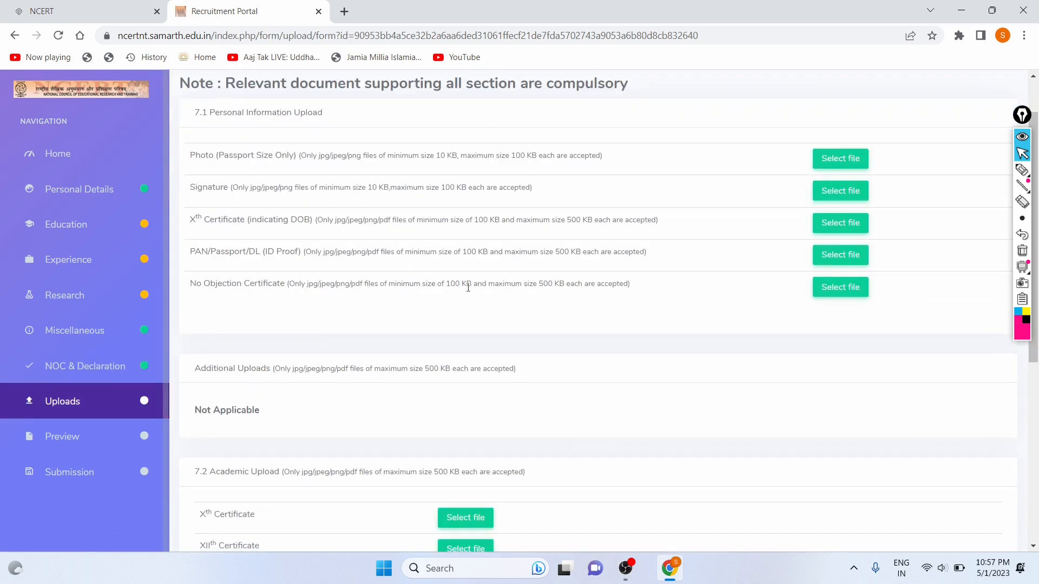
{"action": "scroll", "coordinate": [468, 288], "scroll_direction": "up", "scroll_amount": 1}
{"action": "scroll", "coordinate": [451, 385], "scroll_direction": "up", "scroll_amount": 1}
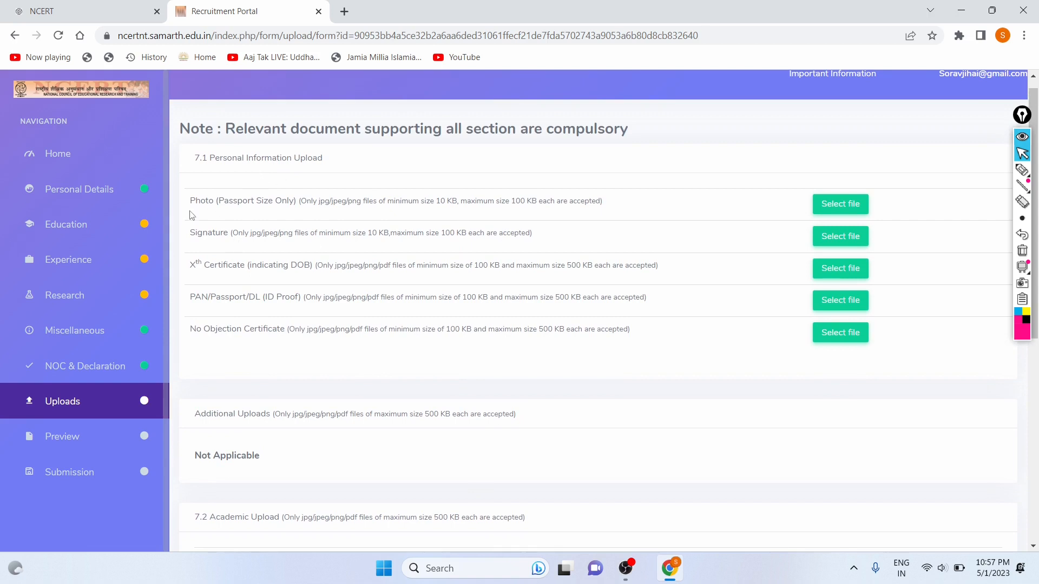
{"action": "left_click_drag", "start_coordinate": [191, 212], "coordinate": [535, 199]}
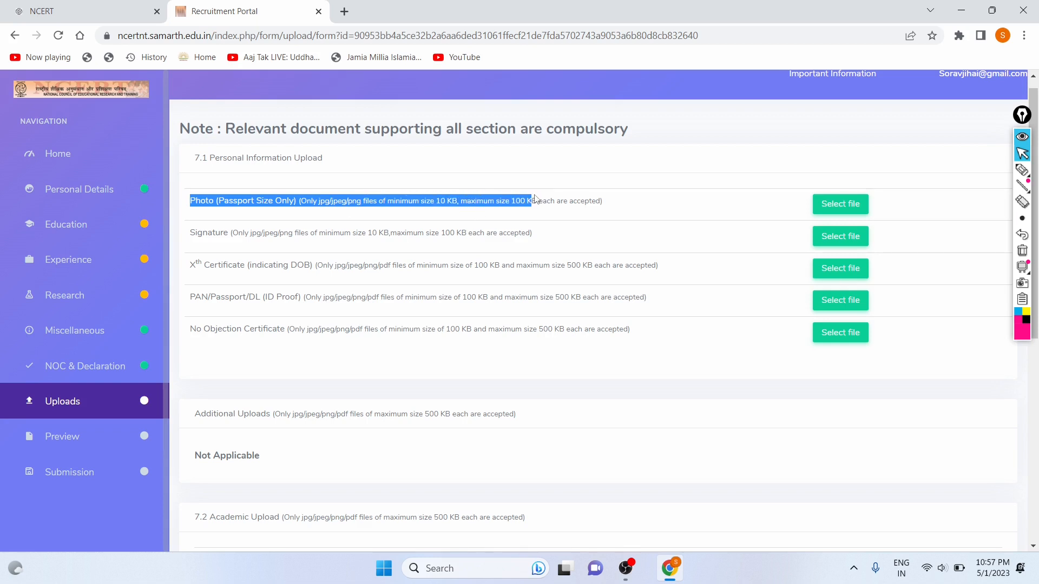
{"action": "left_click", "coordinate": [535, 199]}
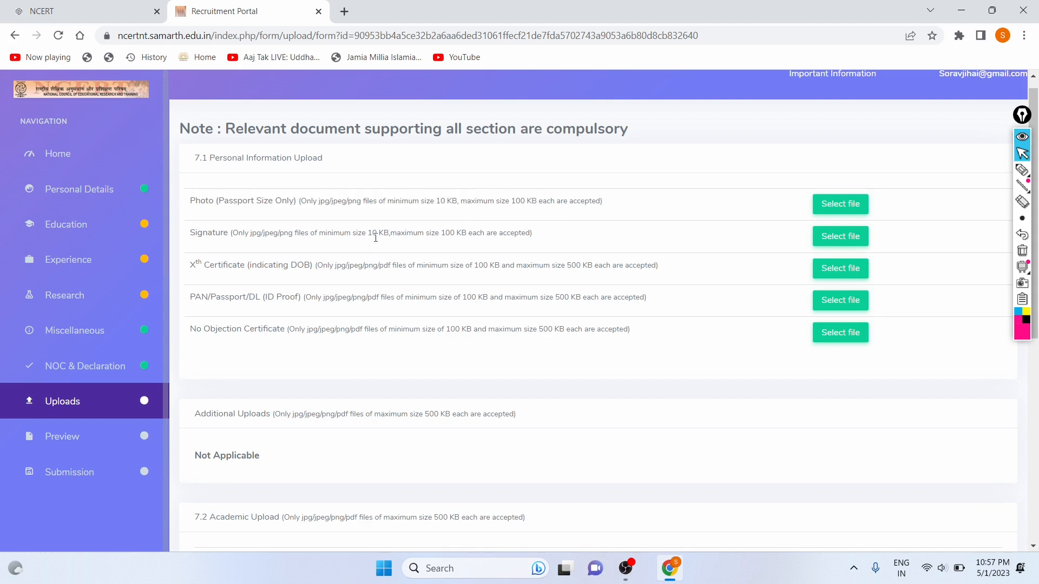
{"action": "left_click_drag", "start_coordinate": [200, 266], "coordinate": [509, 258]}
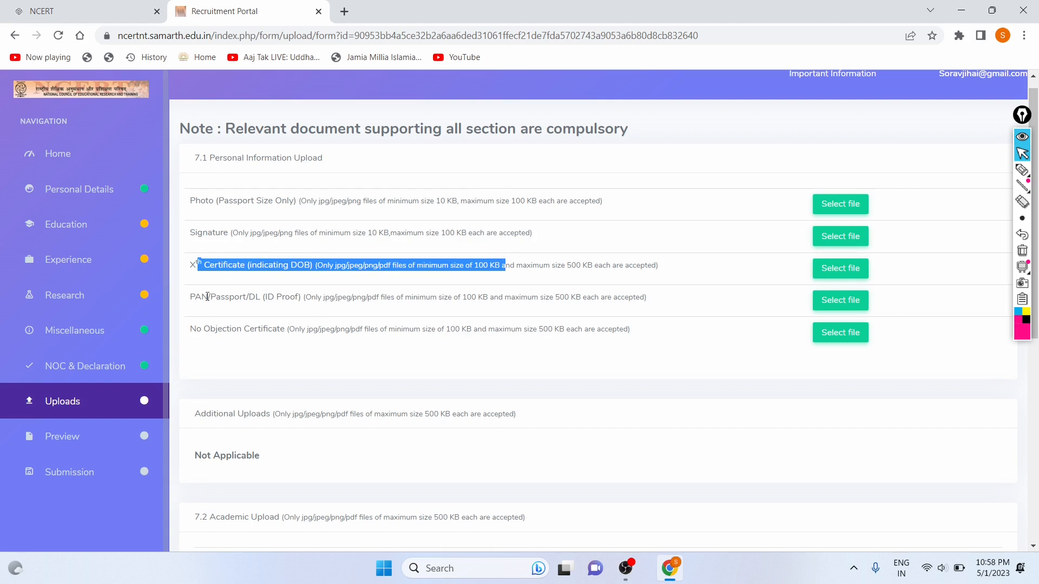
{"action": "left_click_drag", "start_coordinate": [208, 296], "coordinate": [382, 296]}
{"action": "left_click", "coordinate": [382, 295]}
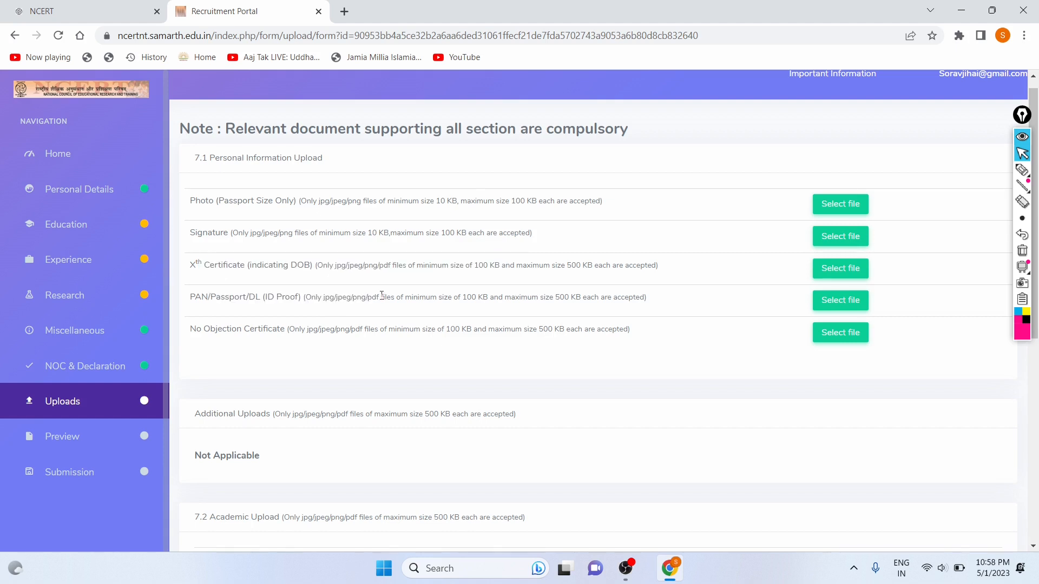
{"action": "left_click_drag", "start_coordinate": [193, 332], "coordinate": [570, 332]}
{"action": "left_click", "coordinate": [571, 332]}
Check the Academic Upload file rules, then continue to the application Preview without uploading.
{"action": "scroll", "coordinate": [571, 331], "scroll_direction": "down", "scroll_amount": 3}
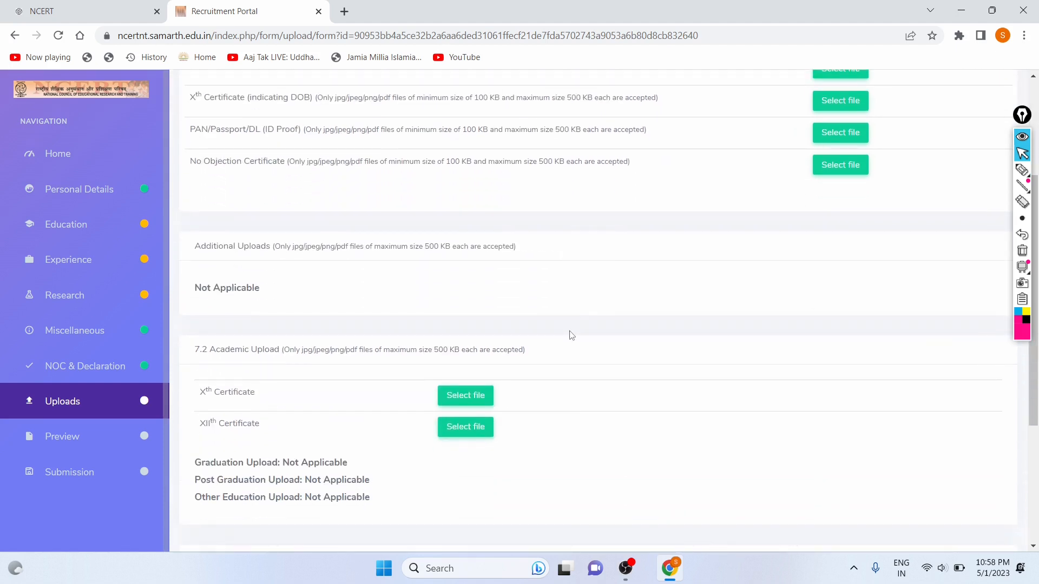
{"action": "scroll", "coordinate": [572, 335], "scroll_direction": "down", "scroll_amount": 2}
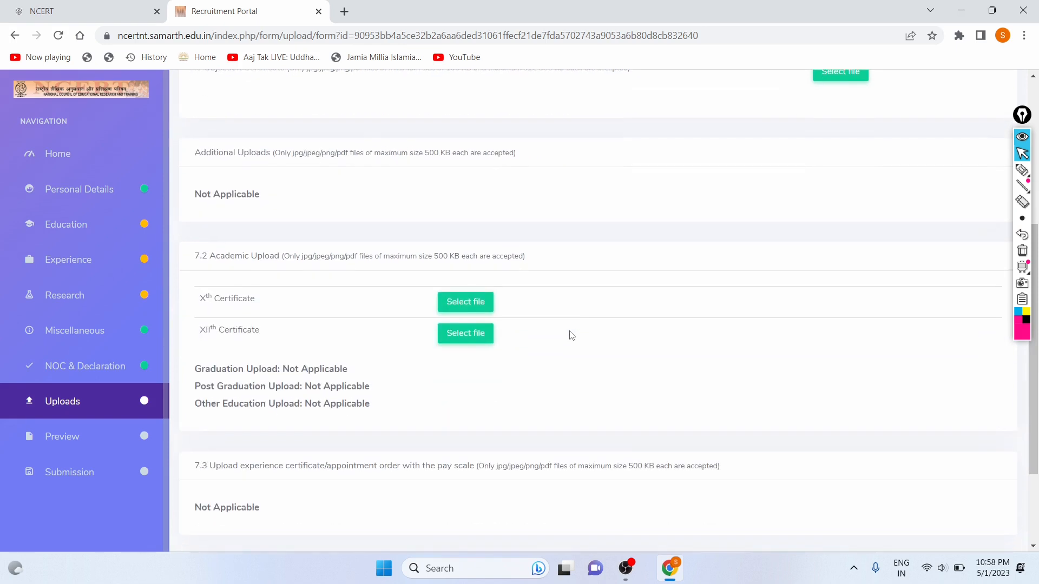
{"action": "scroll", "coordinate": [453, 274], "scroll_direction": "up", "scroll_amount": 1}
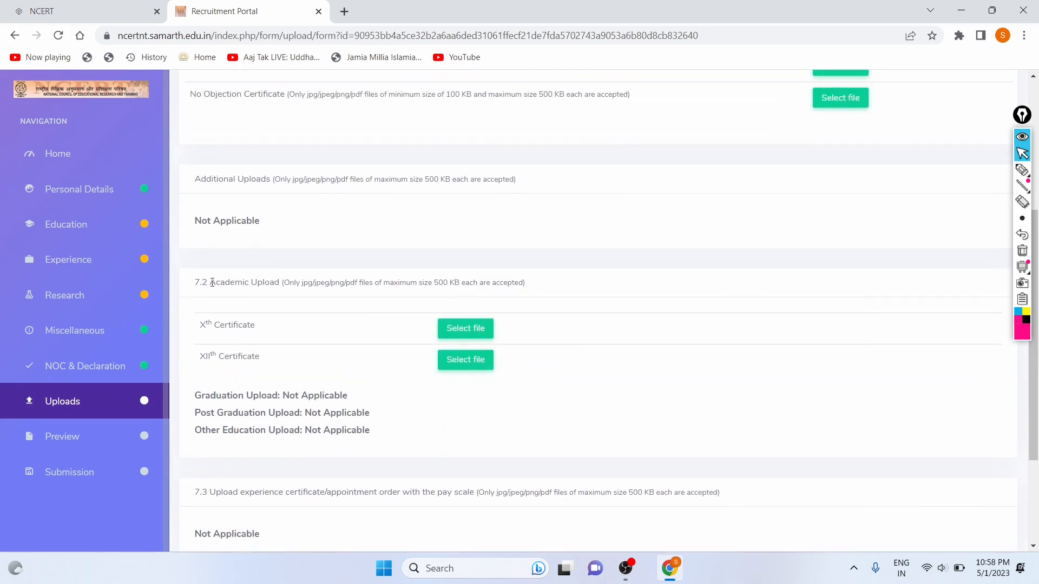
{"action": "left_click_drag", "start_coordinate": [213, 282], "coordinate": [306, 341]}
{"action": "scroll", "coordinate": [307, 341], "scroll_direction": "up", "scroll_amount": 4}
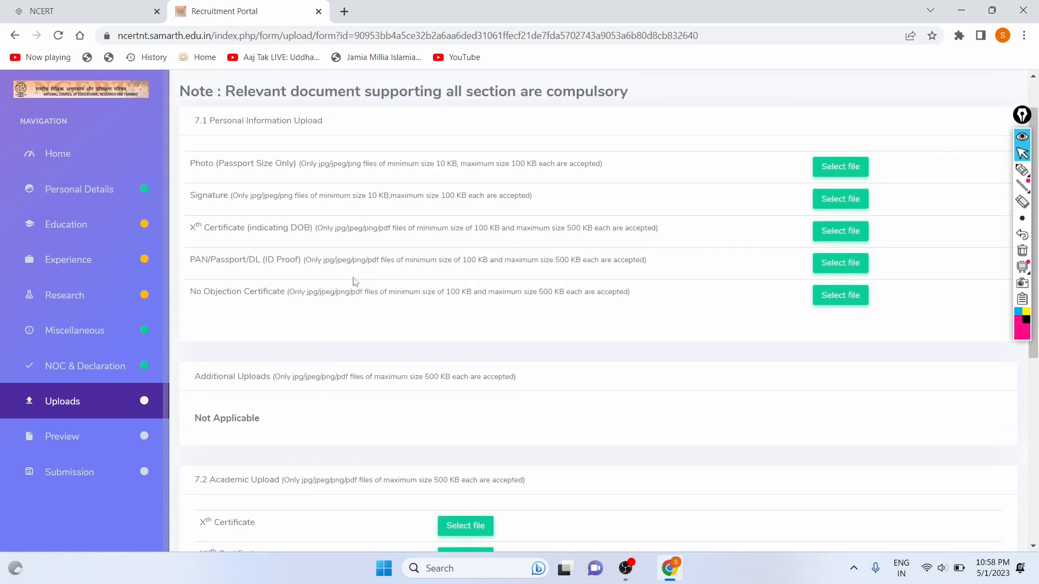
{"action": "scroll", "coordinate": [355, 281], "scroll_direction": "down", "scroll_amount": 1}
{"action": "left_click_drag", "start_coordinate": [224, 155], "coordinate": [678, 168]}
{"action": "left_click", "coordinate": [678, 167]}
{"action": "scroll", "coordinate": [562, 243], "scroll_direction": "down", "scroll_amount": 3}
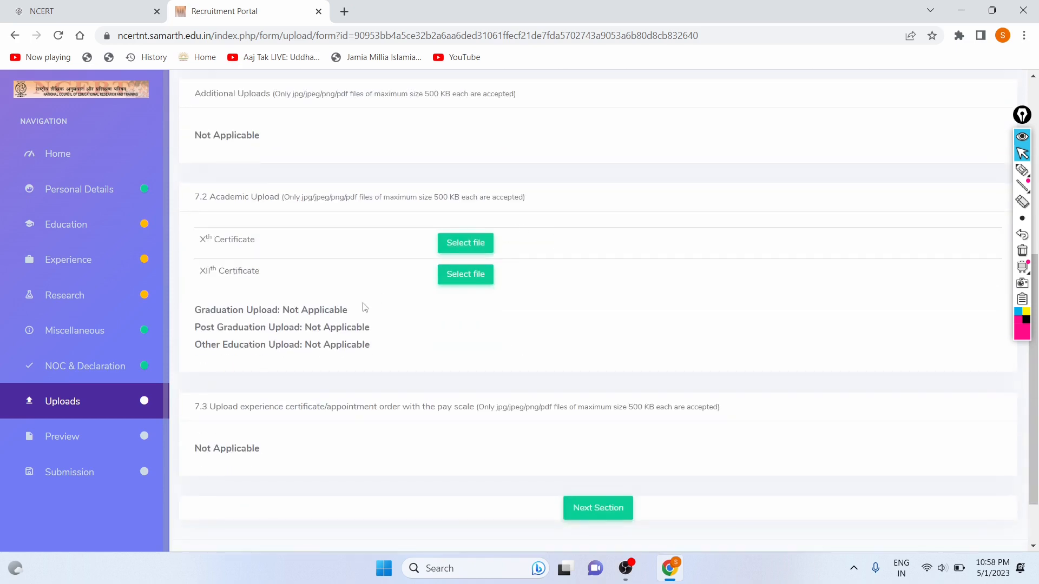
{"action": "scroll", "coordinate": [574, 287], "scroll_direction": "down", "scroll_amount": 1}
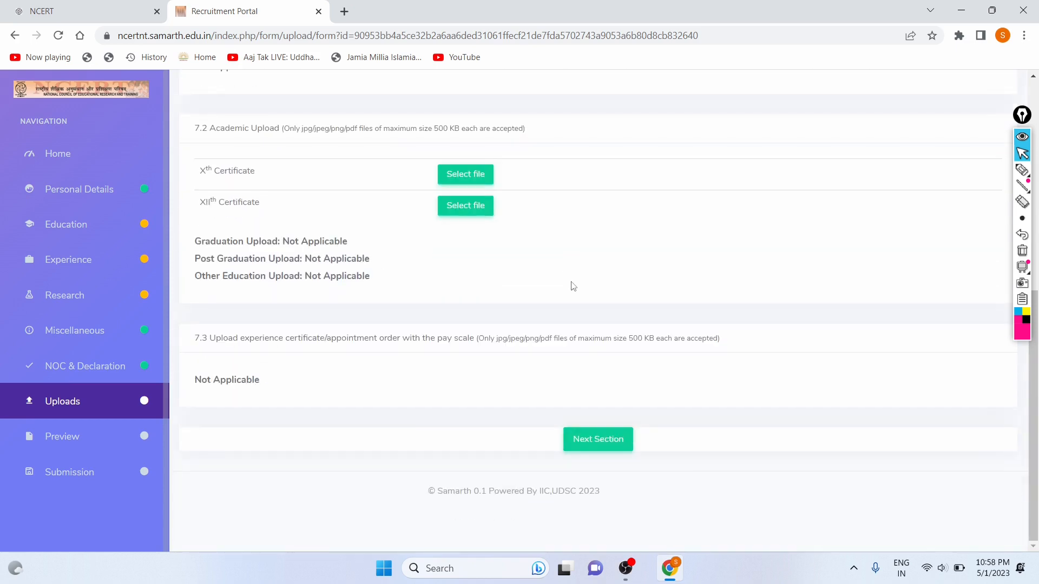
{"action": "scroll", "coordinate": [609, 292], "scroll_direction": "up", "scroll_amount": 6}
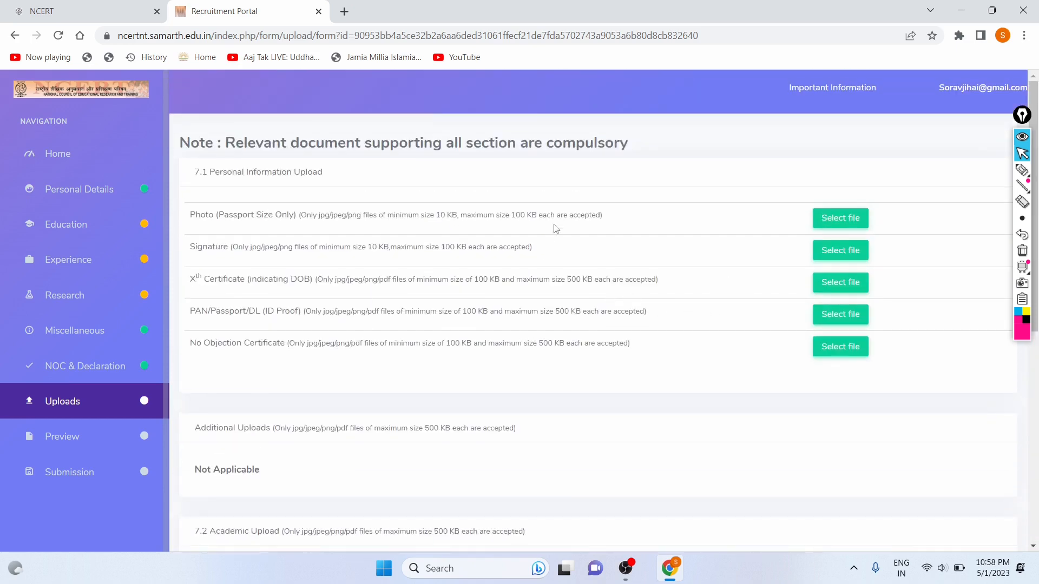
{"action": "scroll", "coordinate": [723, 314], "scroll_direction": "down", "scroll_amount": 6}
{"action": "left_click", "coordinate": [593, 436]}
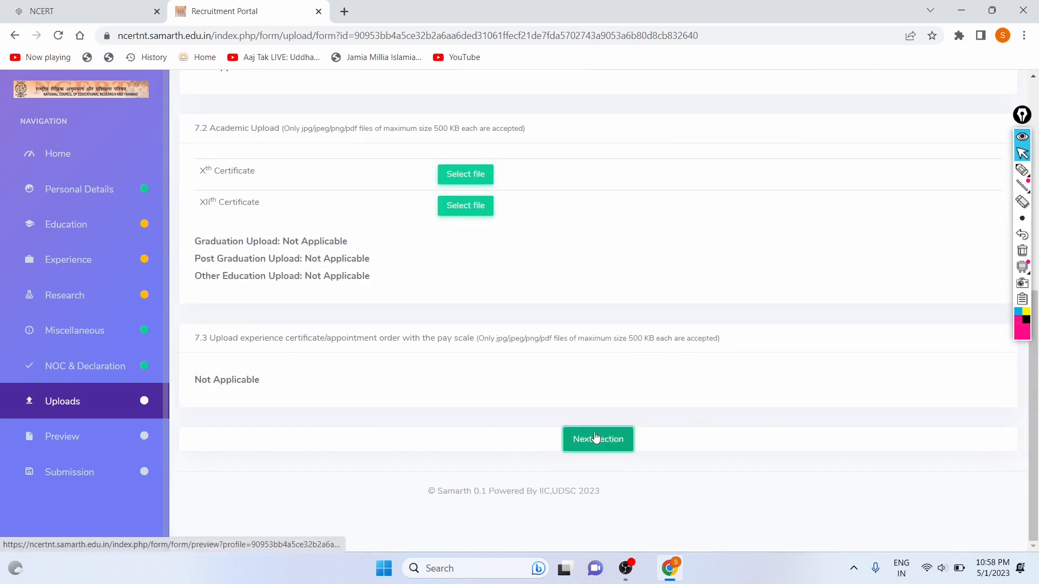
Tick 'I agree to the above terms' and review the Submission page's list of missing items.
{"action": "scroll", "coordinate": [410, 358], "scroll_direction": "down", "scroll_amount": 19}
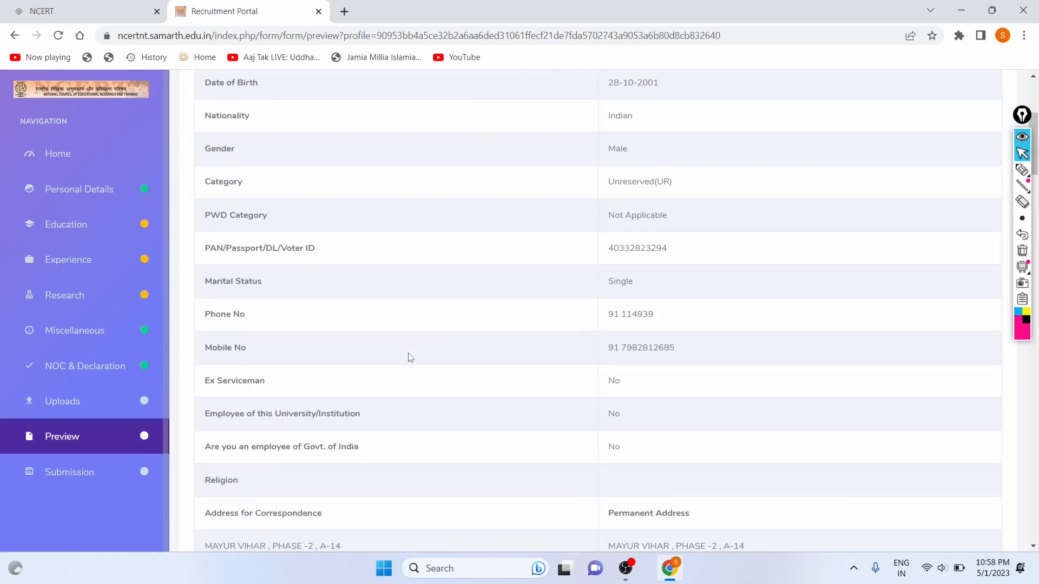
{"action": "scroll", "coordinate": [410, 358], "scroll_direction": "down", "scroll_amount": 20}
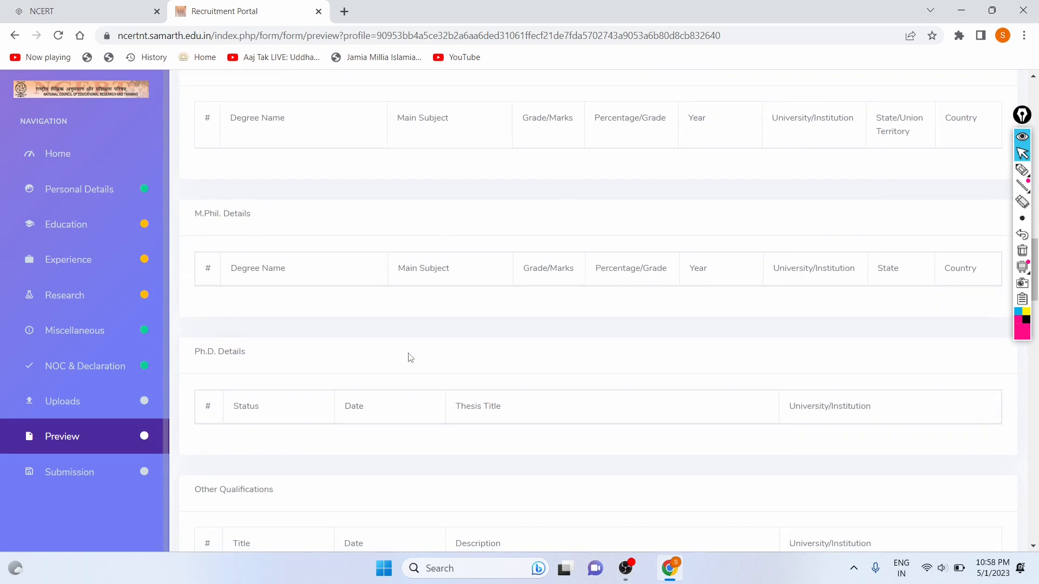
{"action": "scroll", "coordinate": [409, 357], "scroll_direction": "down", "scroll_amount": 12}
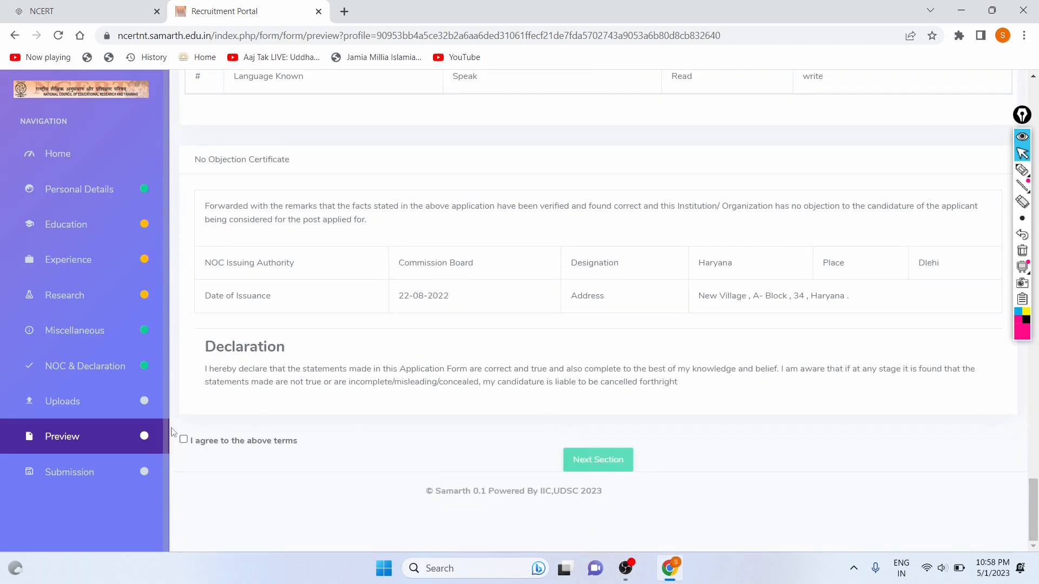
{"action": "left_click", "coordinate": [183, 440]}
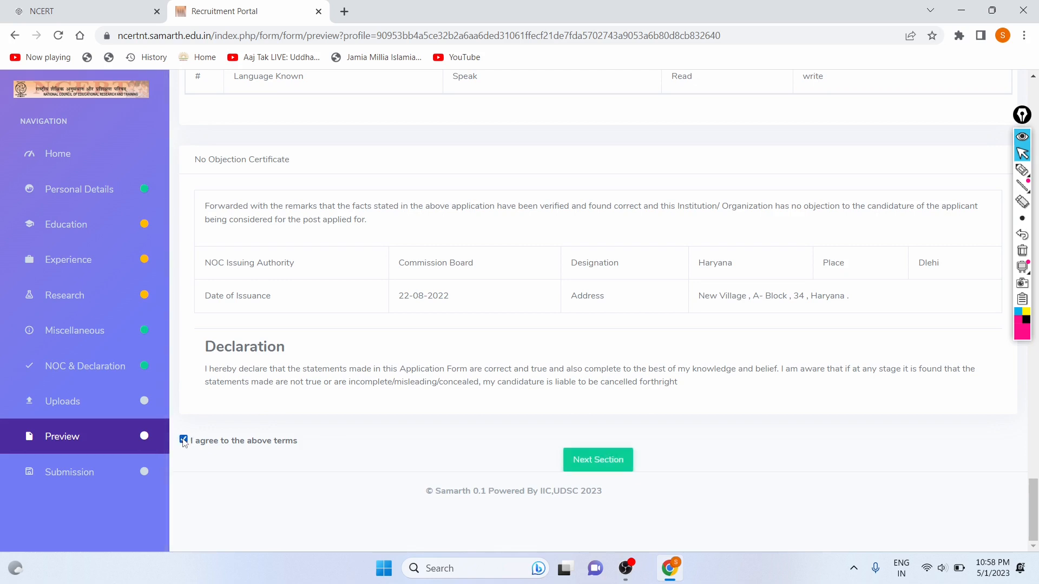
{"action": "left_click", "coordinate": [583, 462]}
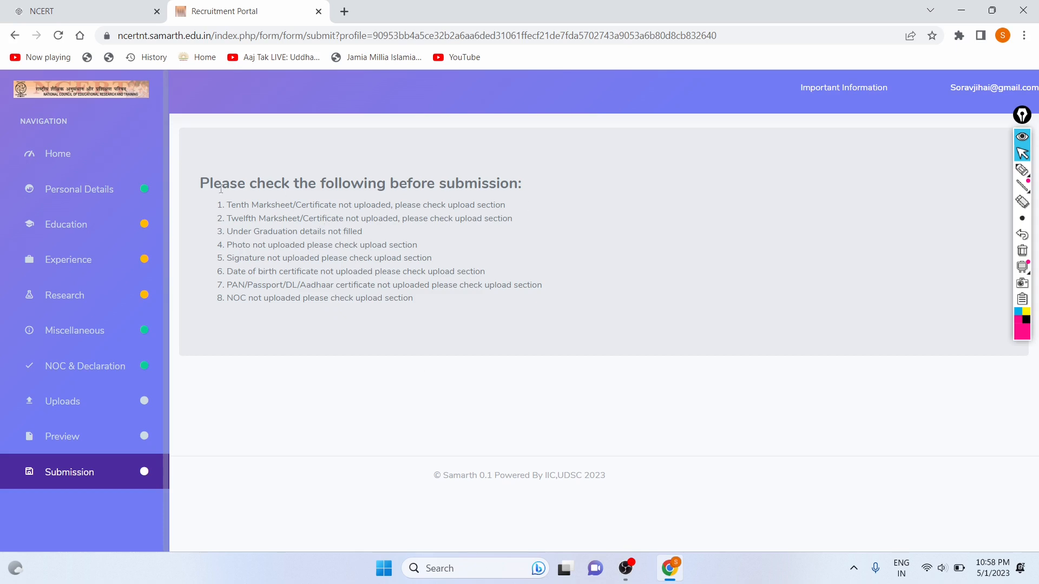
{"action": "left_click_drag", "start_coordinate": [228, 209], "coordinate": [472, 302]}
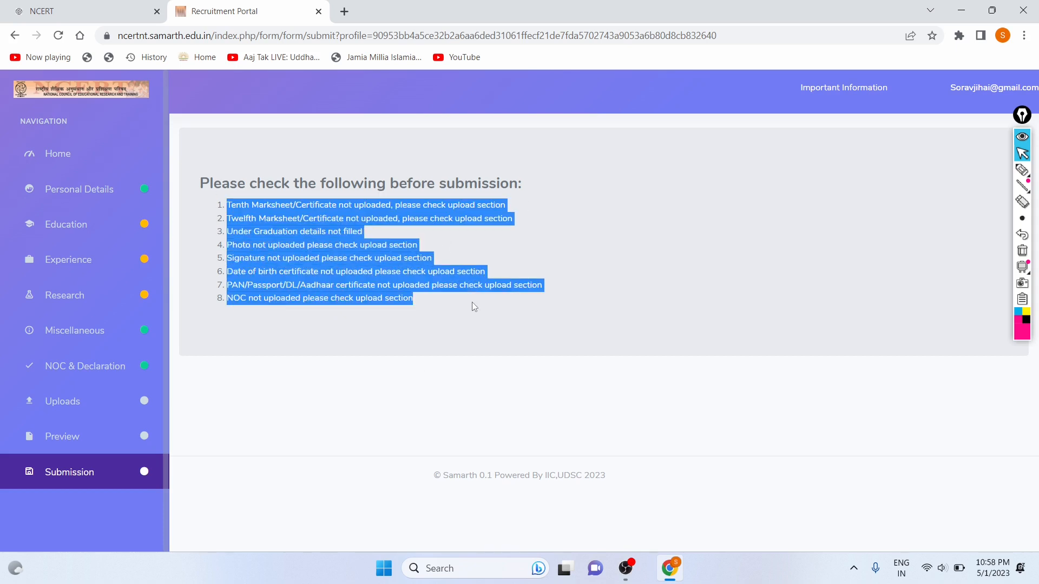
{"action": "left_click", "coordinate": [472, 300]}
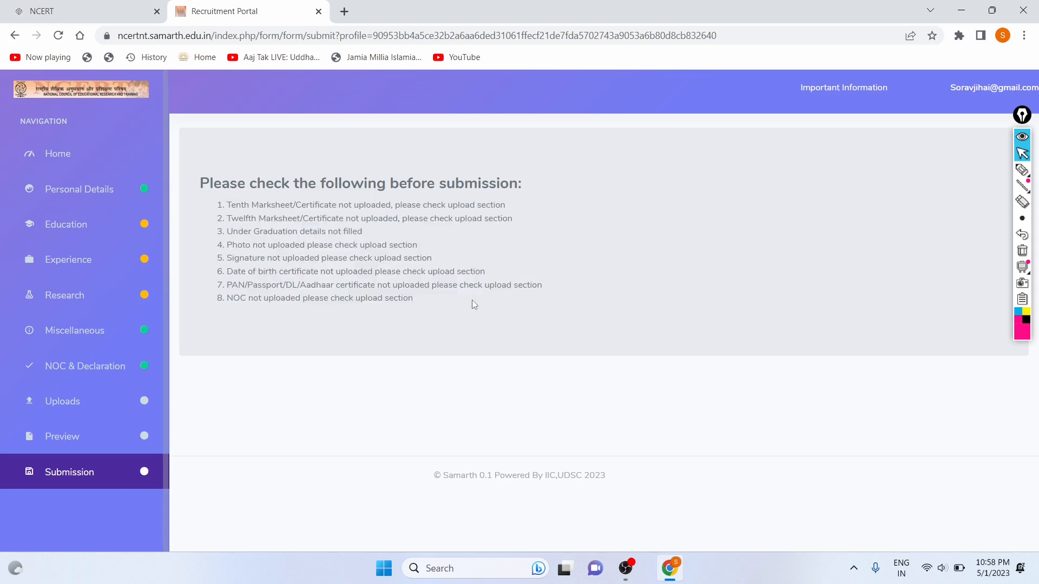
Return to Uploads and upload the photo file as the passport-size photograph.
{"action": "left_click", "coordinate": [95, 398]}
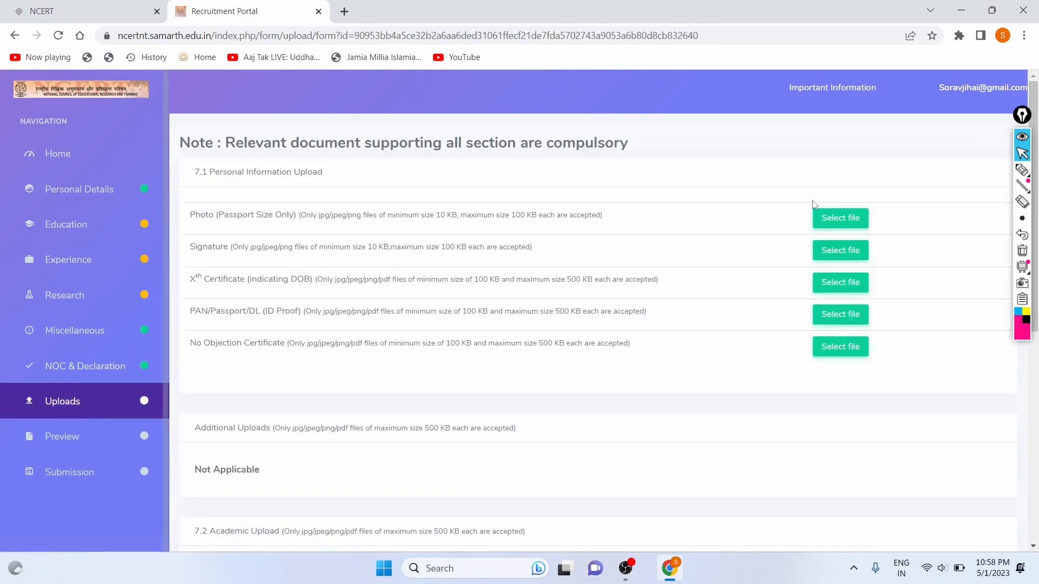
{"action": "left_click", "coordinate": [826, 217]}
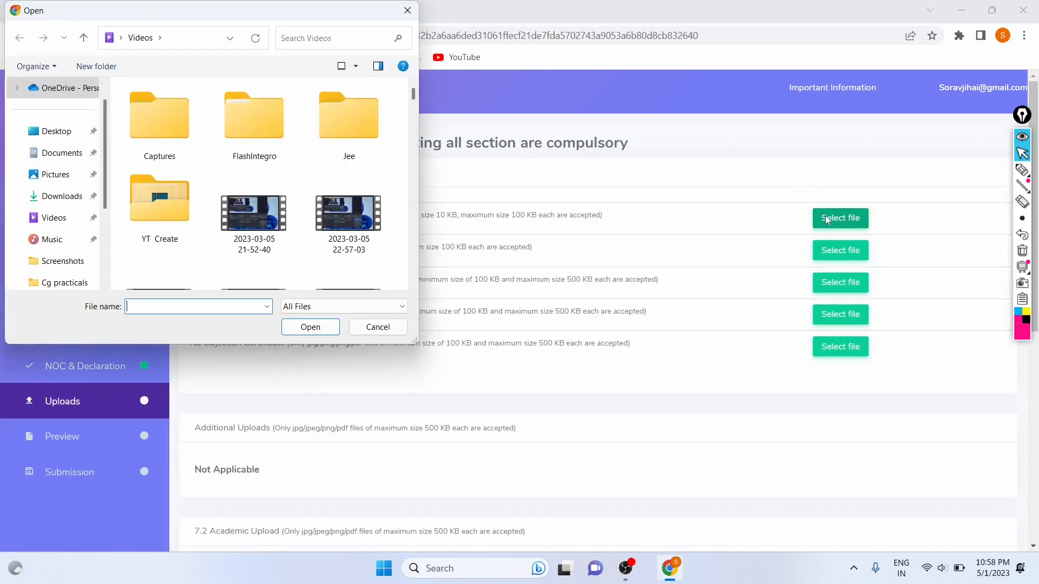
{"action": "type", "text": "Photo"}
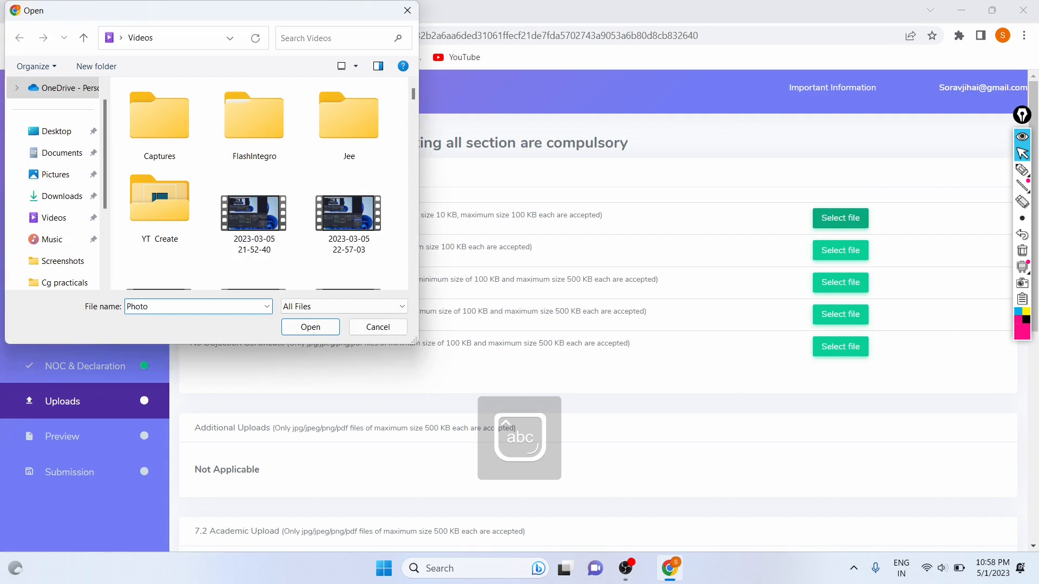
{"action": "key", "text": "Return"}
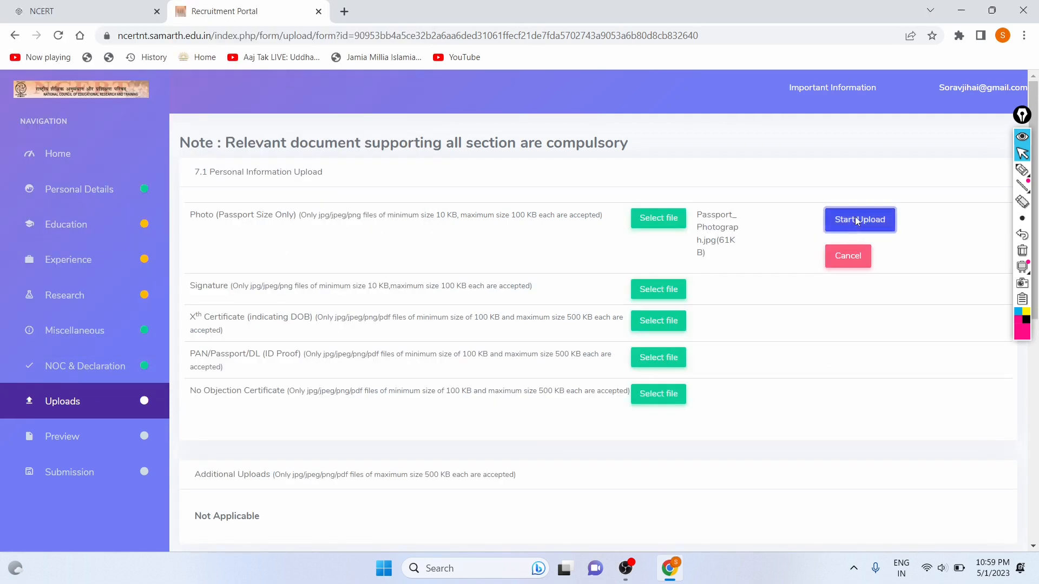
{"action": "left_click", "coordinate": [858, 221]}
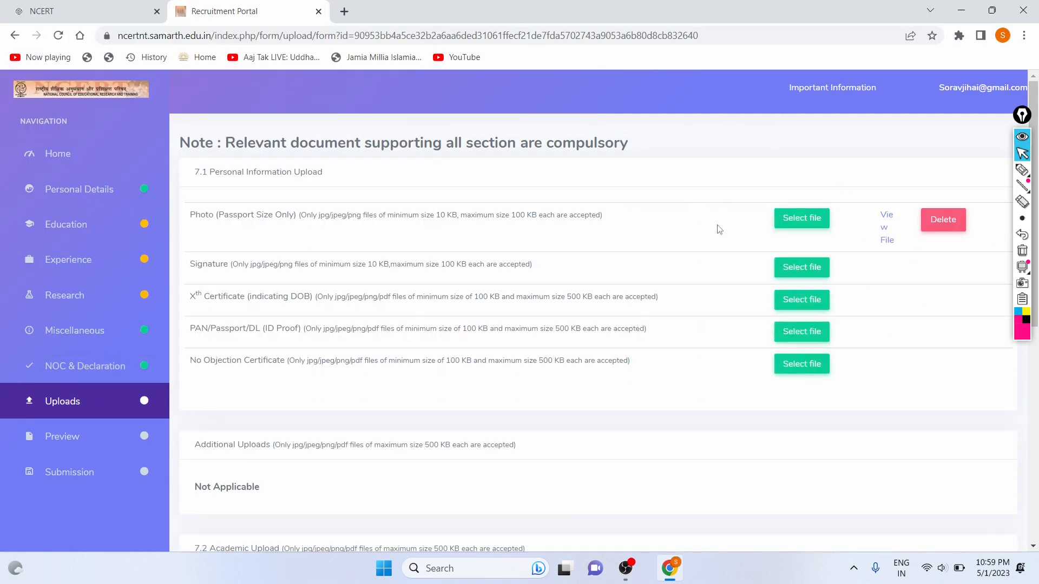
Upload Passport_Photograph.jpg into the signature slot.
{"action": "left_click", "coordinate": [801, 267]}
{"action": "type", "text": "Pa"}
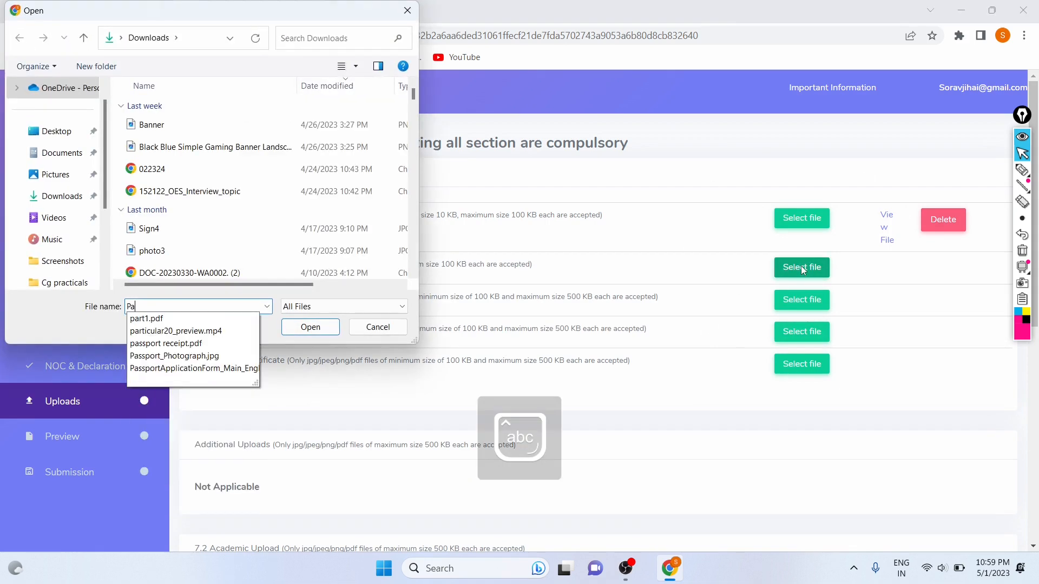
{"action": "type", "text": "ssp"}
{"action": "key", "text": "Down"}
{"action": "key", "text": "Down"}
{"action": "key", "text": "Return"}
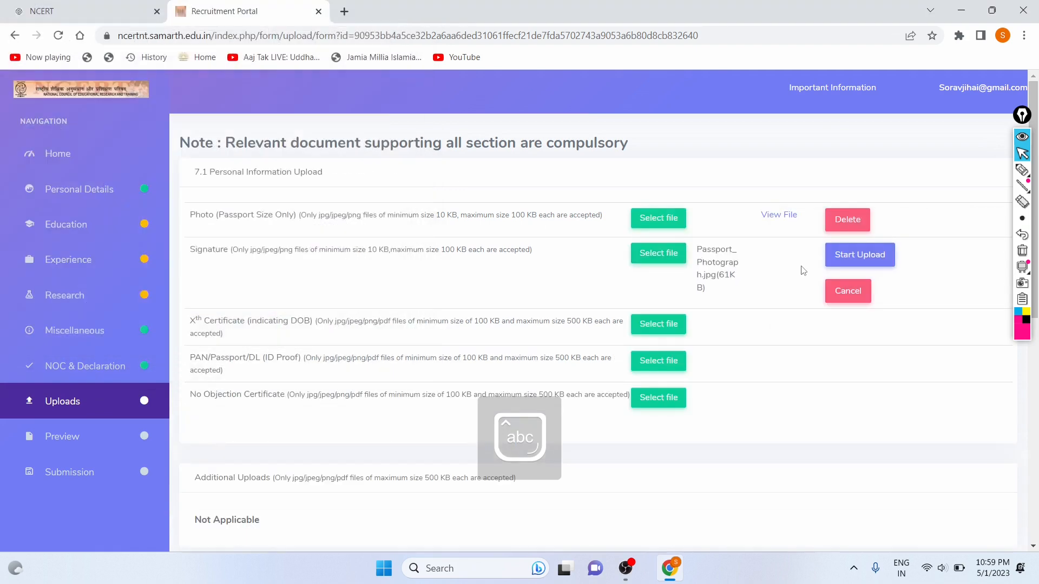
{"action": "left_click", "coordinate": [849, 259]}
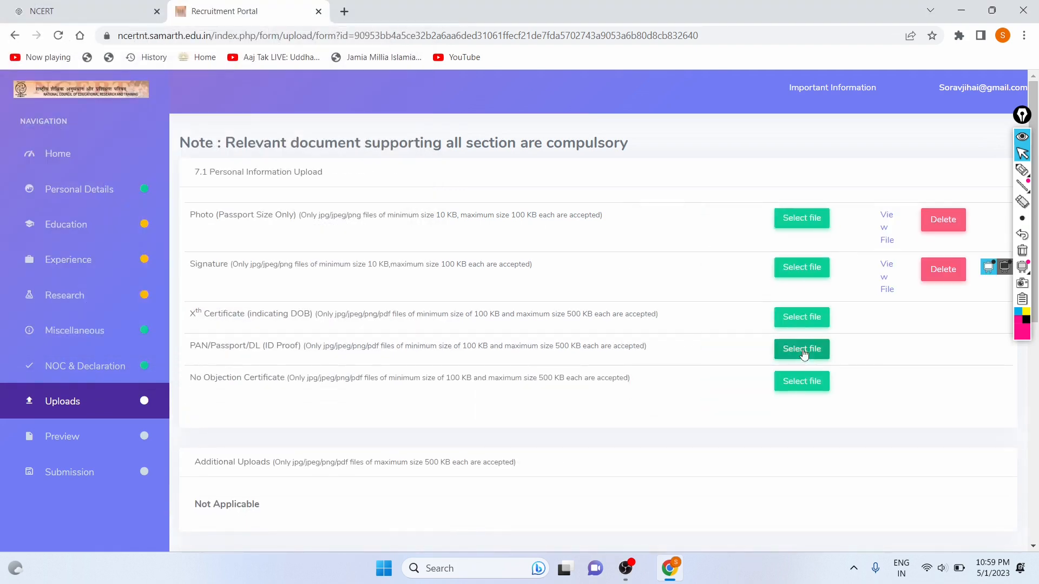
Choose Passport_Photograph.jpg for the Xth Certificate, which is rejected as under 100 KB.
{"action": "left_click", "coordinate": [787, 317]}
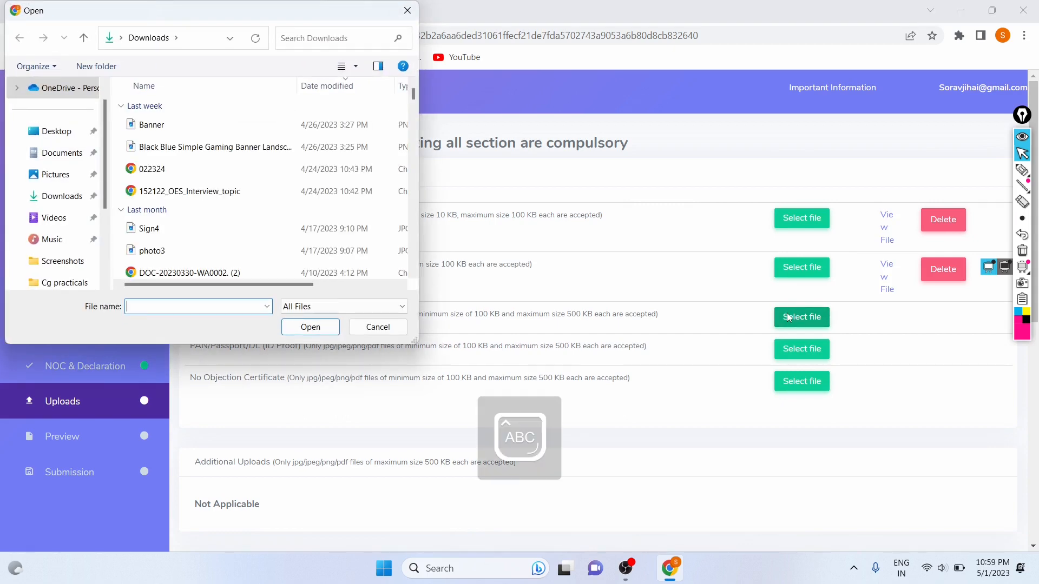
{"action": "type", "text": "P"}
{"action": "key", "text": "Caps_Lock"}
{"action": "type", "text": "ass"}
{"action": "key", "text": "Down"}
{"action": "key", "text": "Down"}
{"action": "key", "text": "Return"}
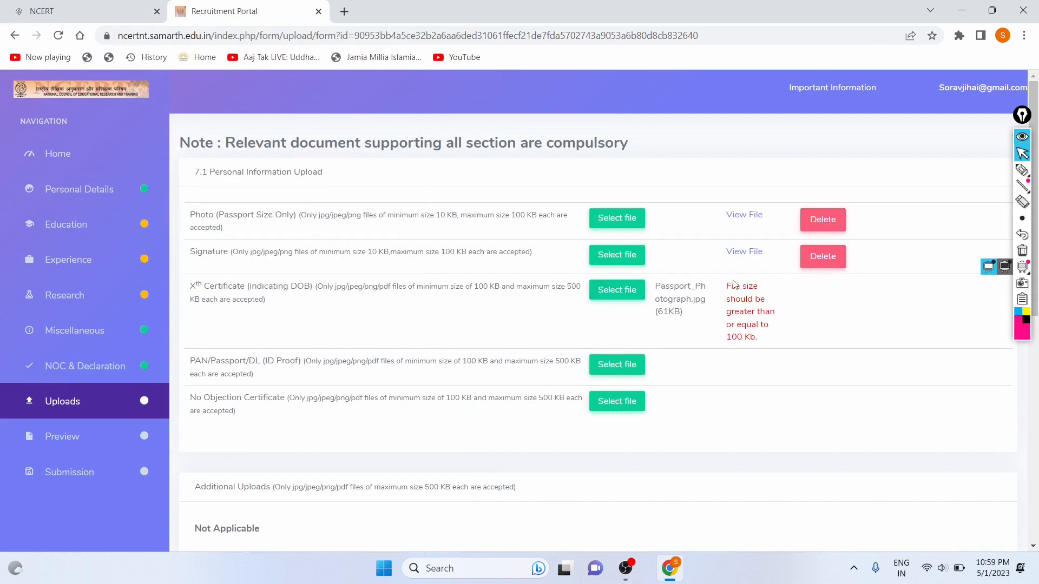
Upload sign.jpg as the Xth Certificate after the file size error.
{"action": "left_click_drag", "start_coordinate": [729, 283], "coordinate": [763, 341]}
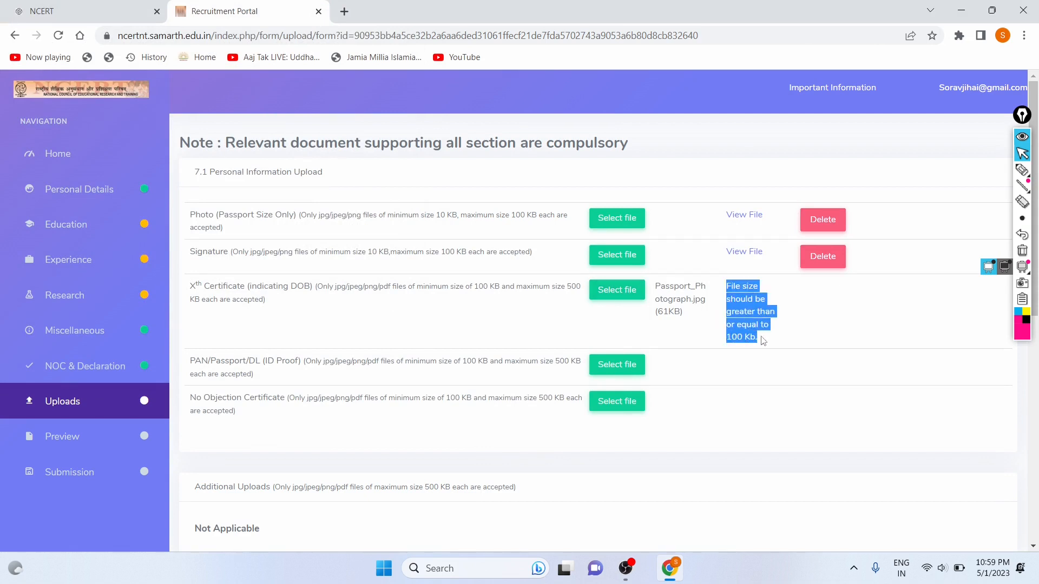
{"action": "left_click", "coordinate": [591, 294]}
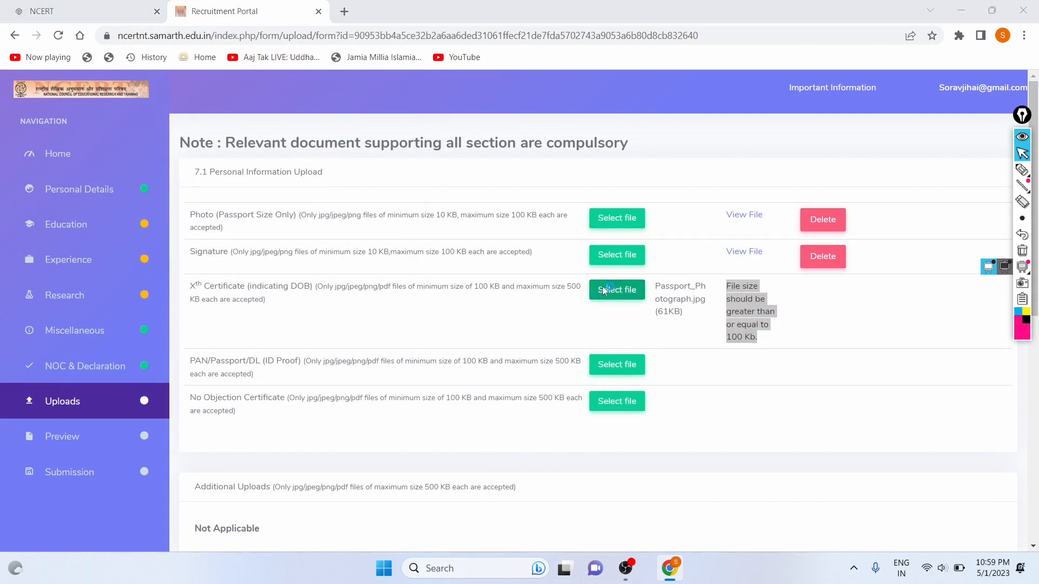
{"action": "type", "text": "Sign"}
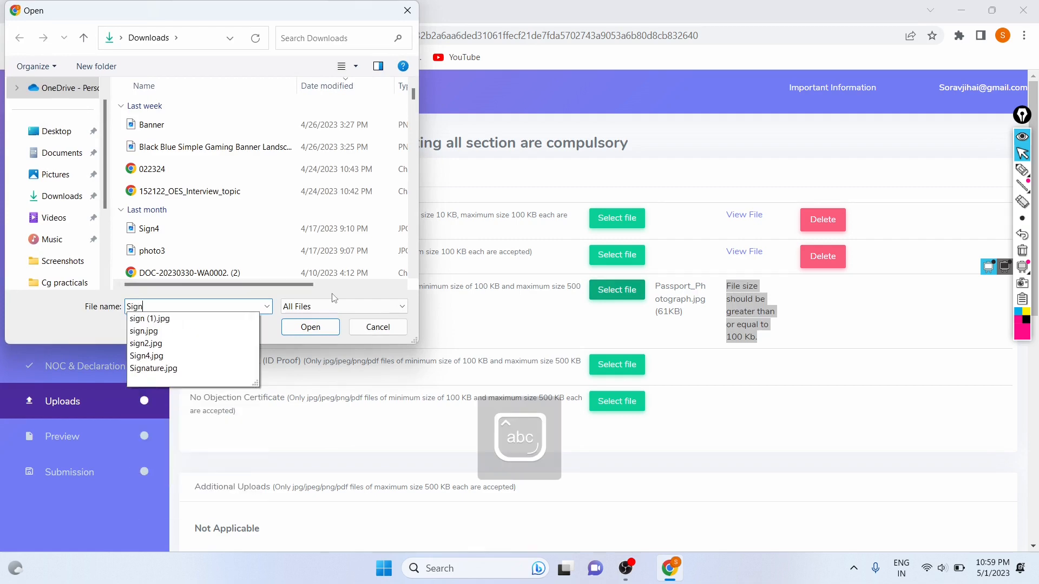
{"action": "key", "text": "Down"}
{"action": "key", "text": "Down"}
{"action": "key", "text": "Return"}
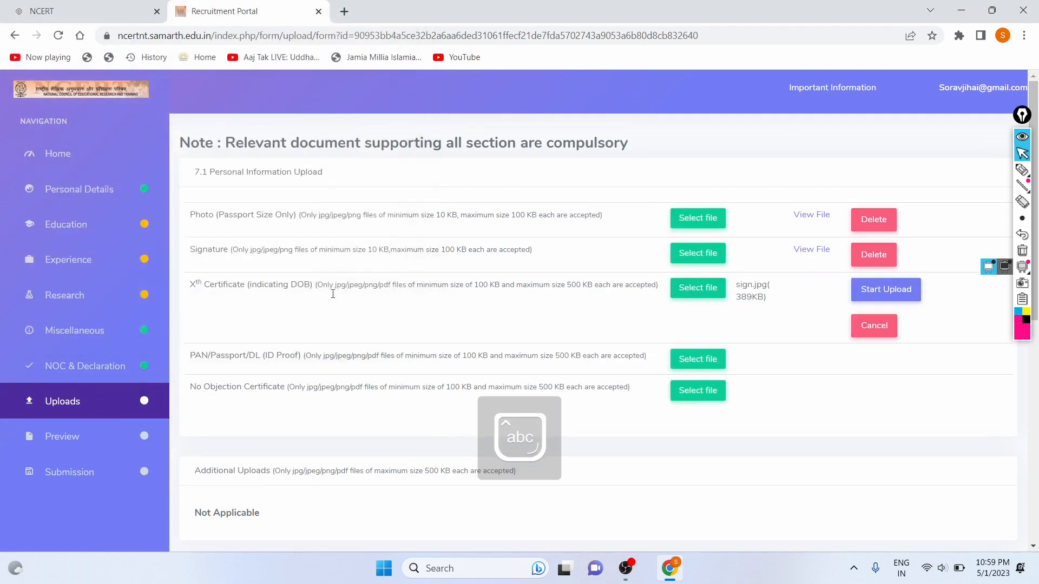
{"action": "left_click", "coordinate": [881, 289]}
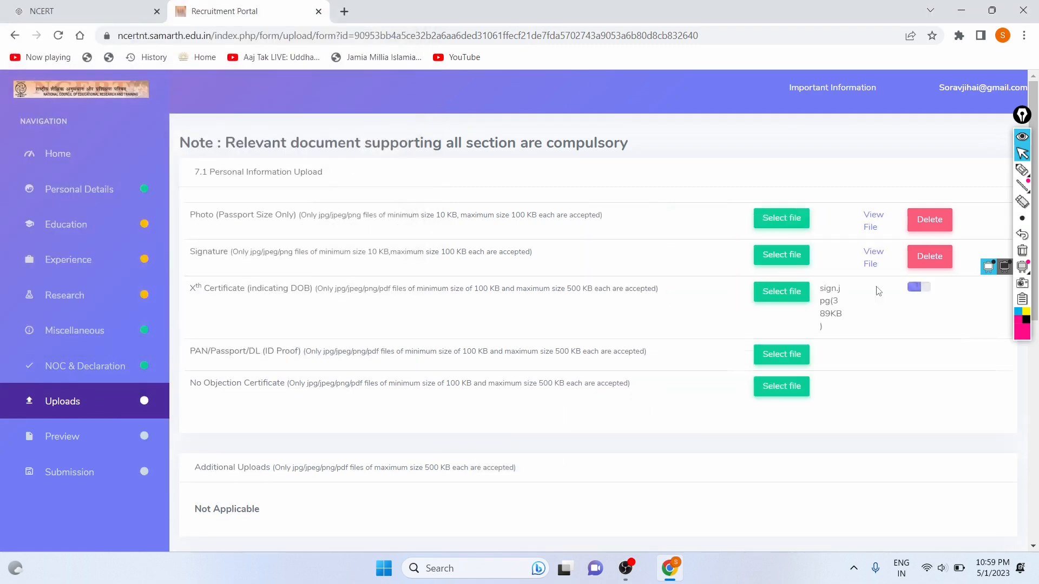
Upload sign.jpg as the PAN/Passport/DL ID proof.
{"action": "left_click", "coordinate": [801, 366]}
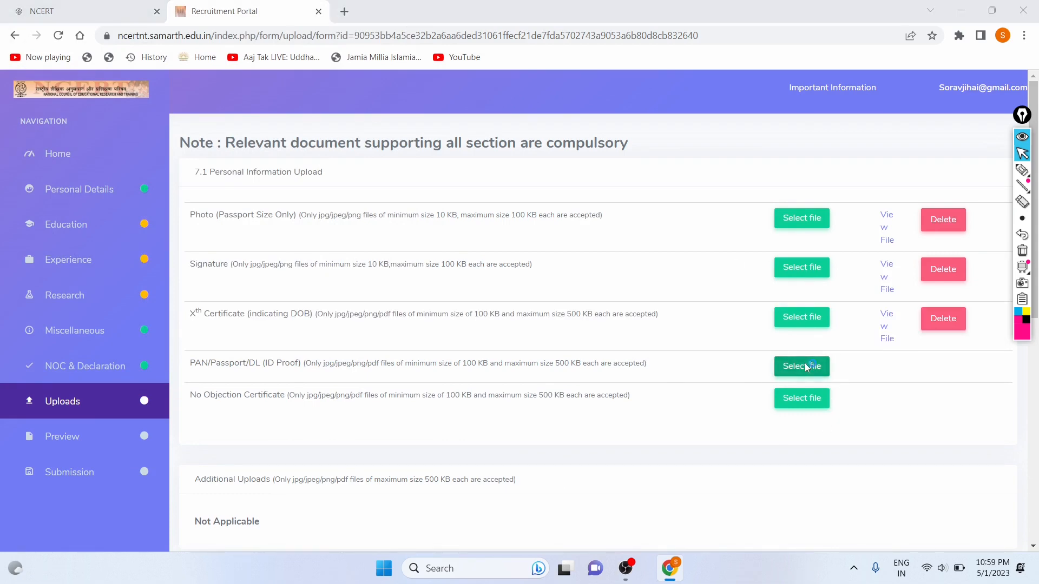
{"action": "type", "text": "sign"}
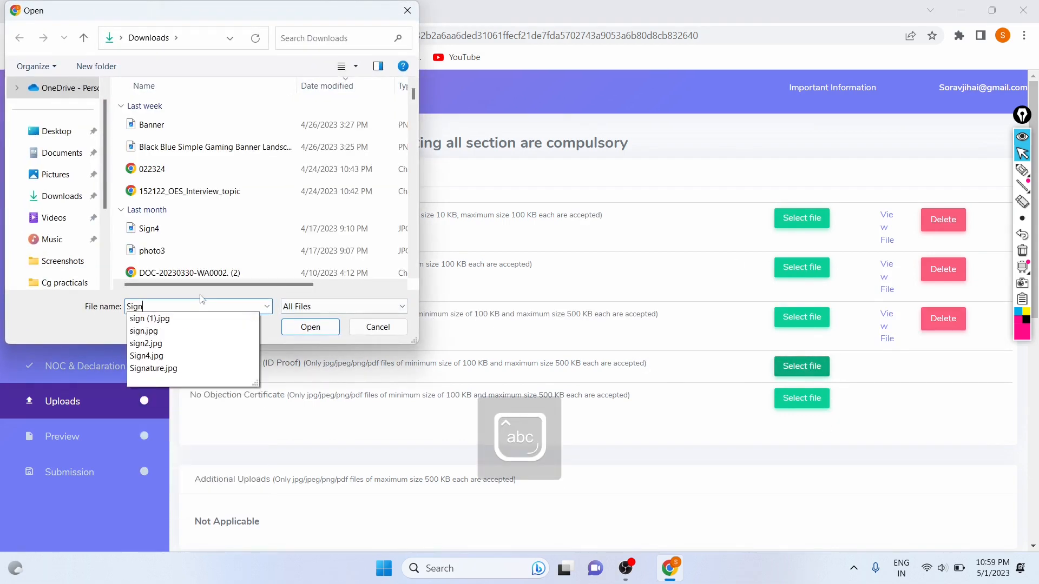
{"action": "key", "text": "Down"}
{"action": "key", "text": "Down"}
{"action": "key", "text": "Return"}
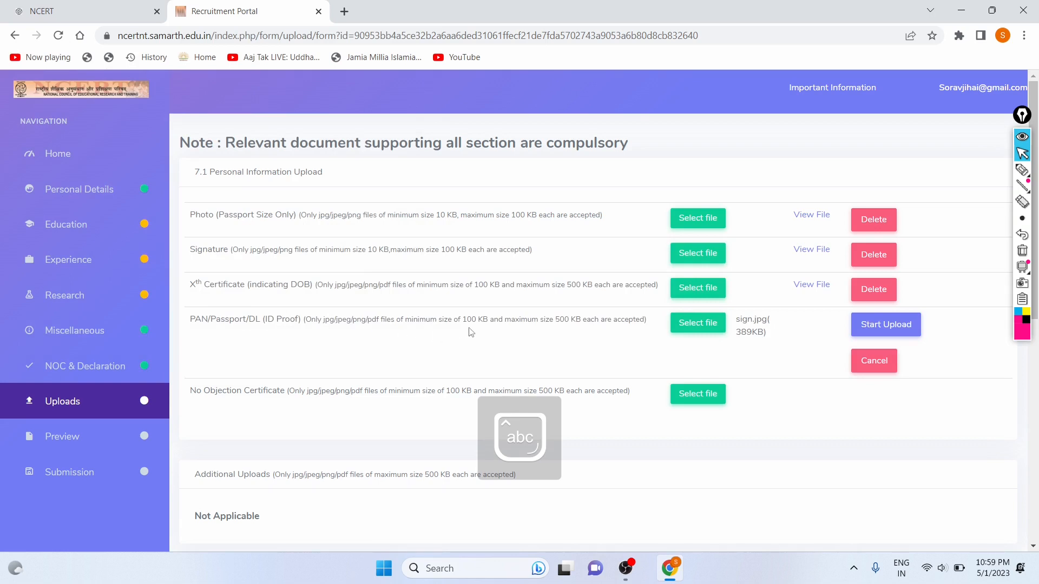
{"action": "left_click", "coordinate": [883, 324]}
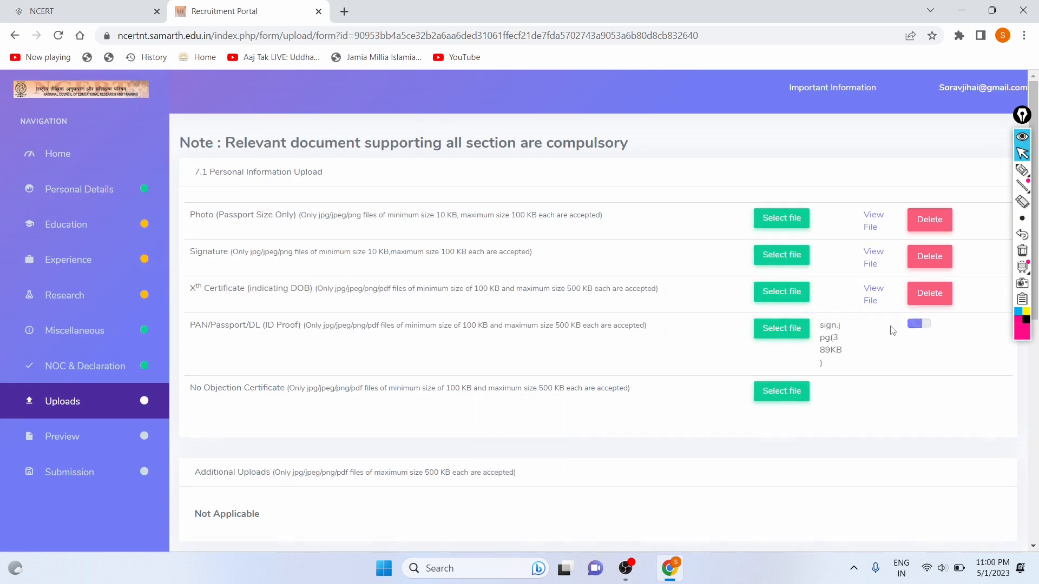
Upload sign.jpg as the No Objection Certificate.
{"action": "left_click", "coordinate": [793, 417]}
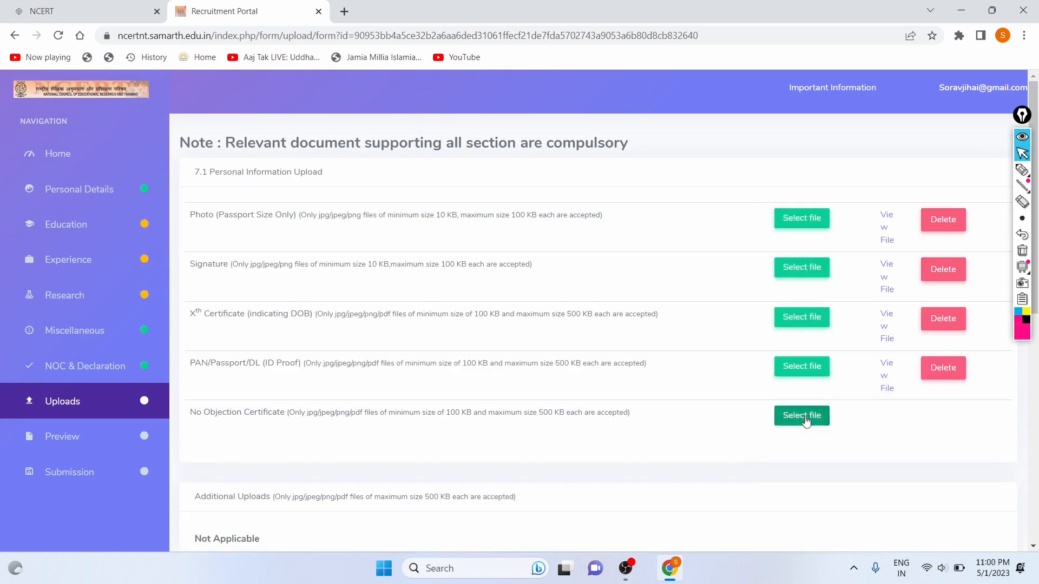
{"action": "type", "text": "Sign"}
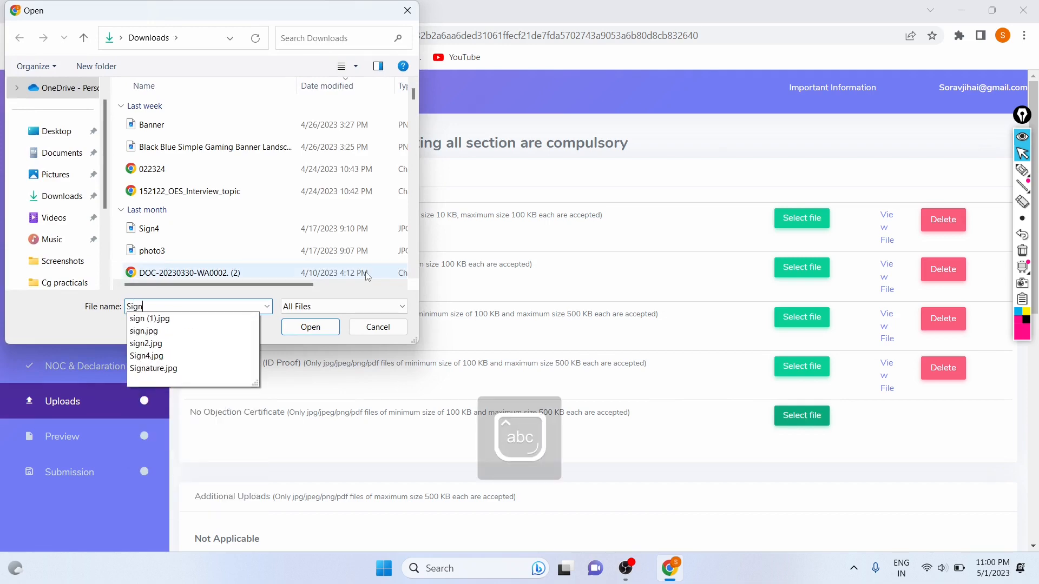
{"action": "key", "text": "Down"}
{"action": "key", "text": "Down"}
{"action": "key", "text": "Return"}
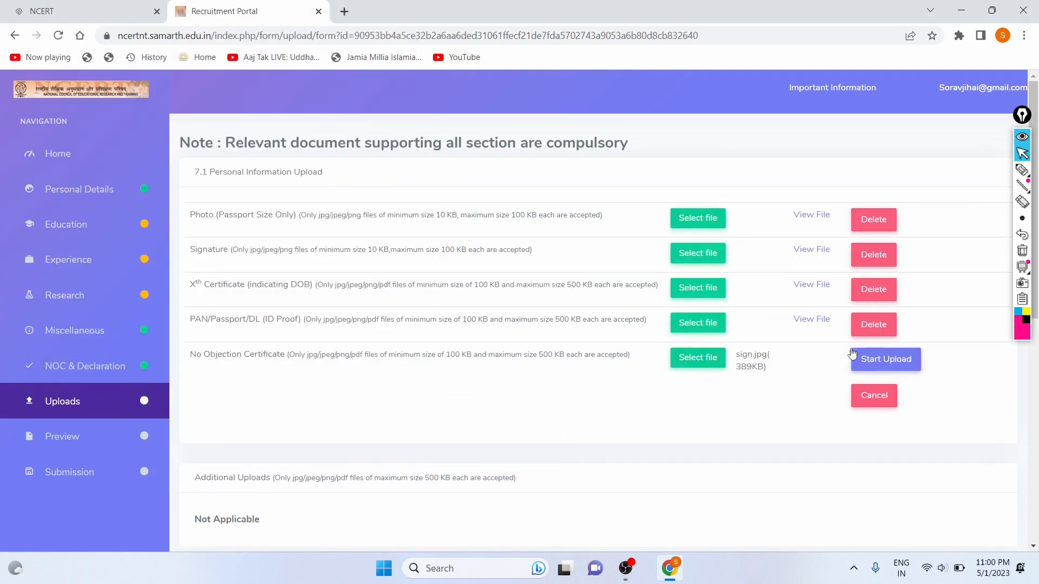
{"action": "left_click", "coordinate": [867, 363]}
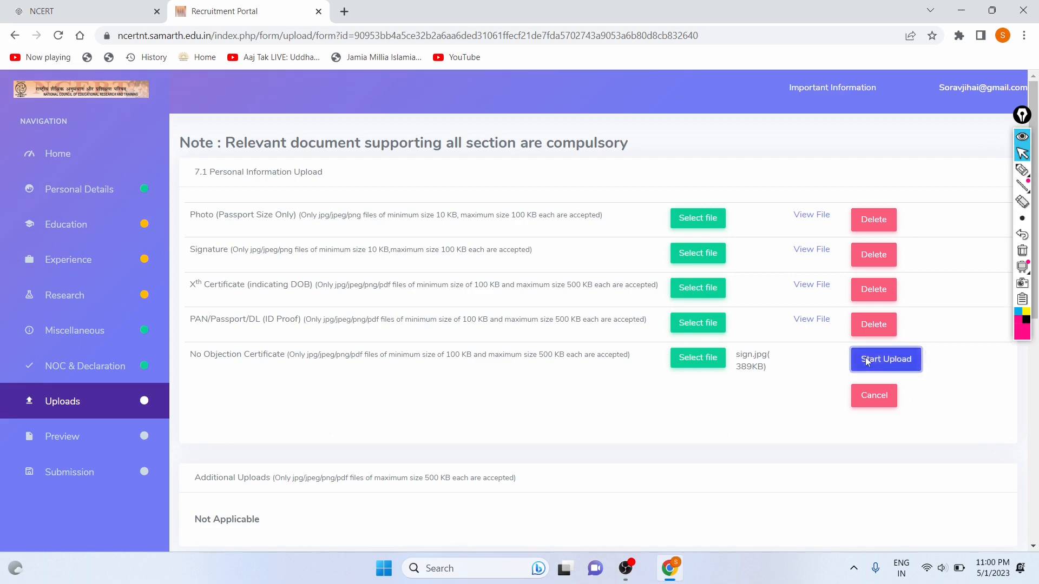
{"action": "scroll", "coordinate": [619, 377], "scroll_direction": "down", "scroll_amount": 3}
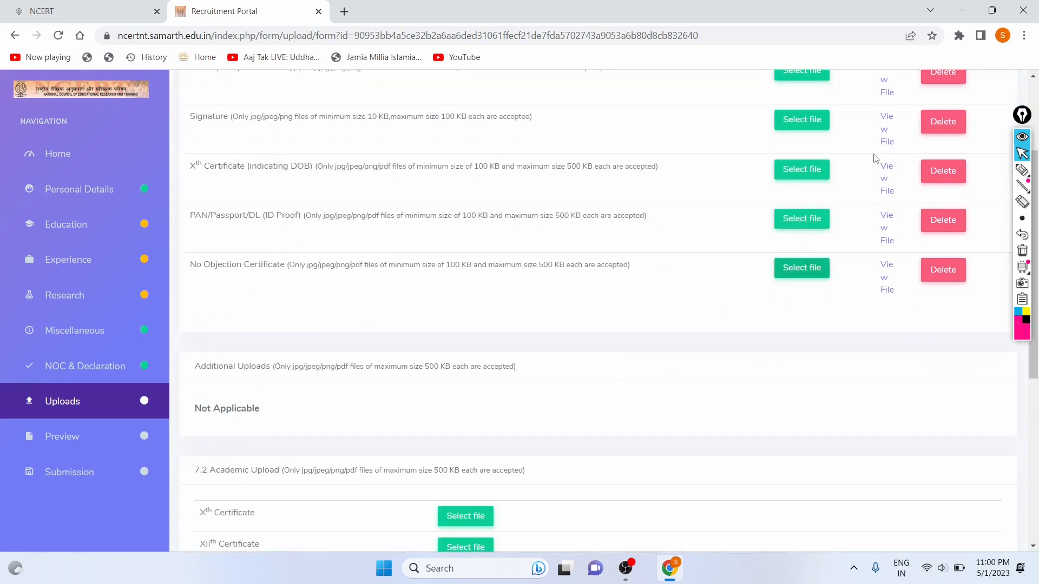
{"action": "scroll", "coordinate": [286, 182], "scroll_direction": "down", "scroll_amount": 5}
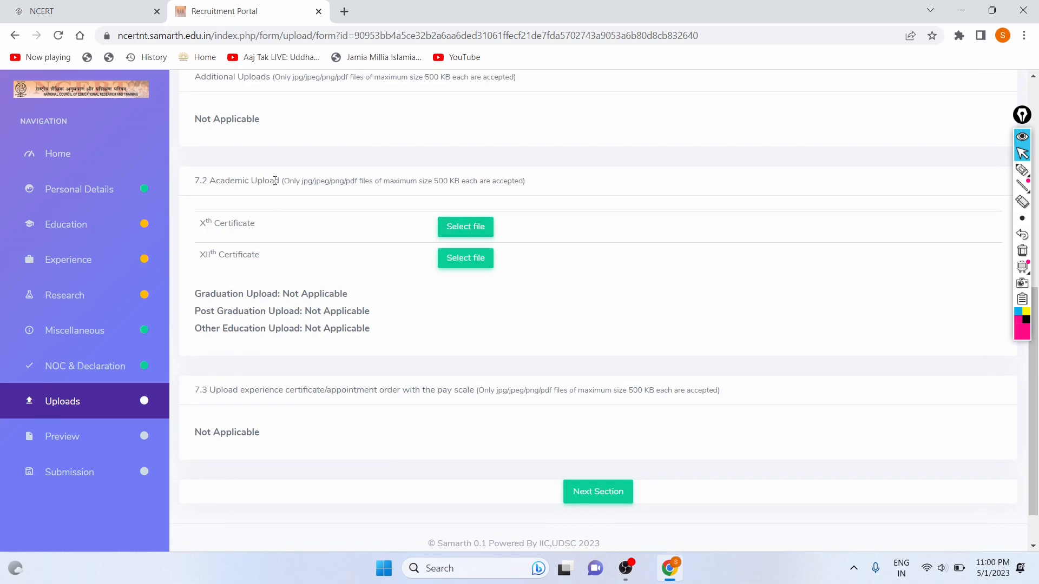
{"action": "left_click", "coordinate": [464, 228]}
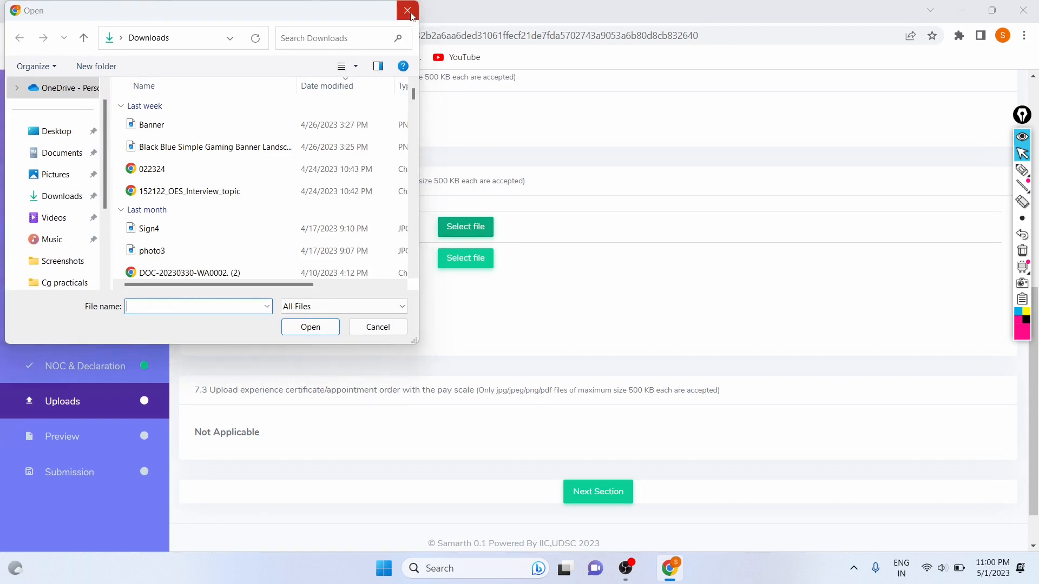
{"action": "key", "text": "Escape"}
{"action": "scroll", "coordinate": [489, 111], "scroll_direction": "up", "scroll_amount": 5}
{"action": "scroll", "coordinate": [489, 111], "scroll_direction": "left", "scroll_amount": 5}
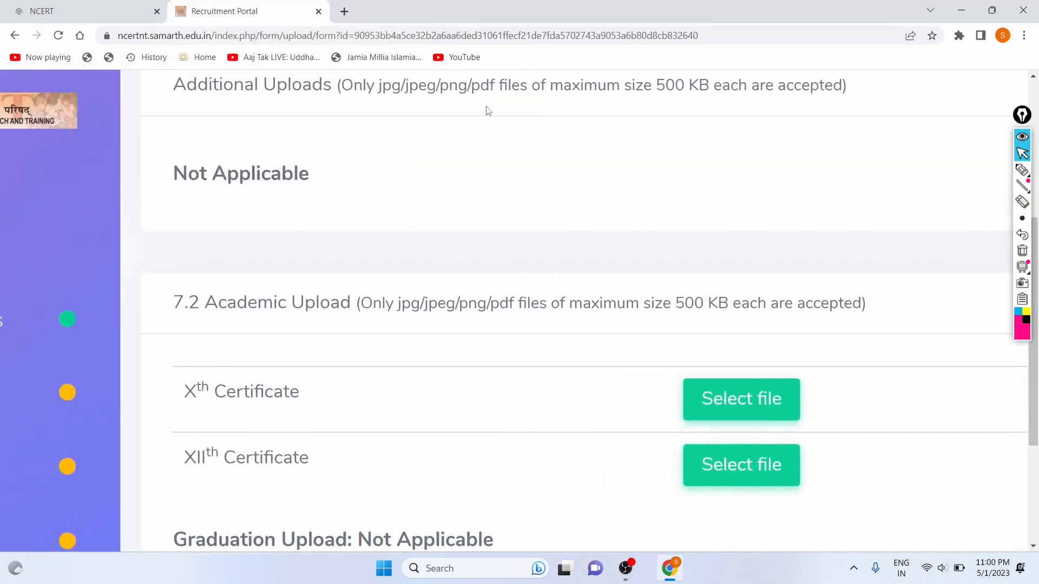
{"action": "scroll", "coordinate": [289, 229], "scroll_direction": "down", "scroll_amount": 2}
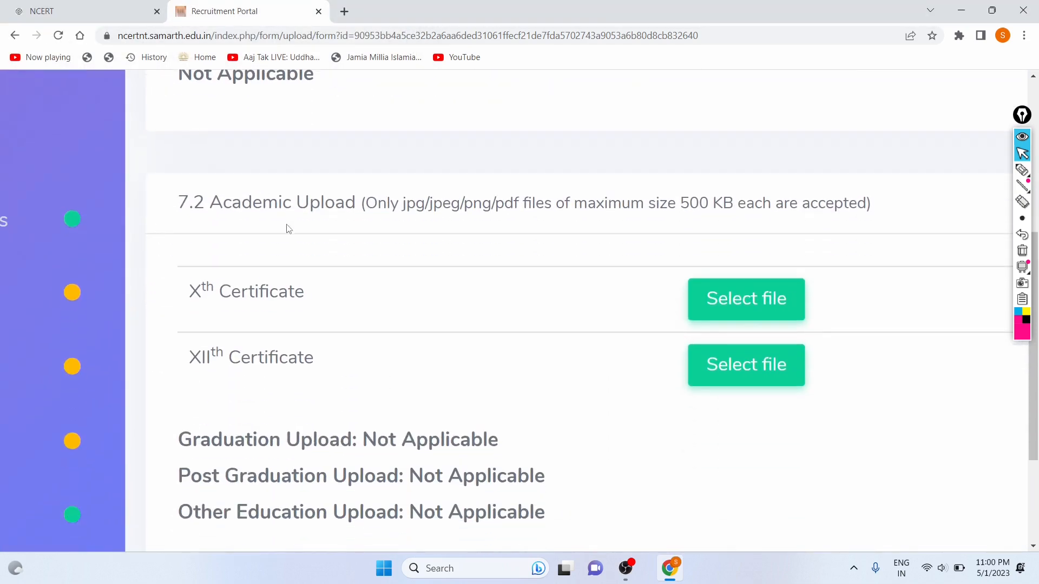
{"action": "left_click", "coordinate": [1022, 170]}
{"action": "mouse_move", "coordinate": [219, 226]}
{"action": "left_mouse_down"}
{"action": "mouse_move", "coordinate": [466, 227]}
{"action": "mouse_move", "coordinate": [436, 211]}
{"action": "mouse_move", "coordinate": [959, 214]}
{"action": "left_mouse_up"}
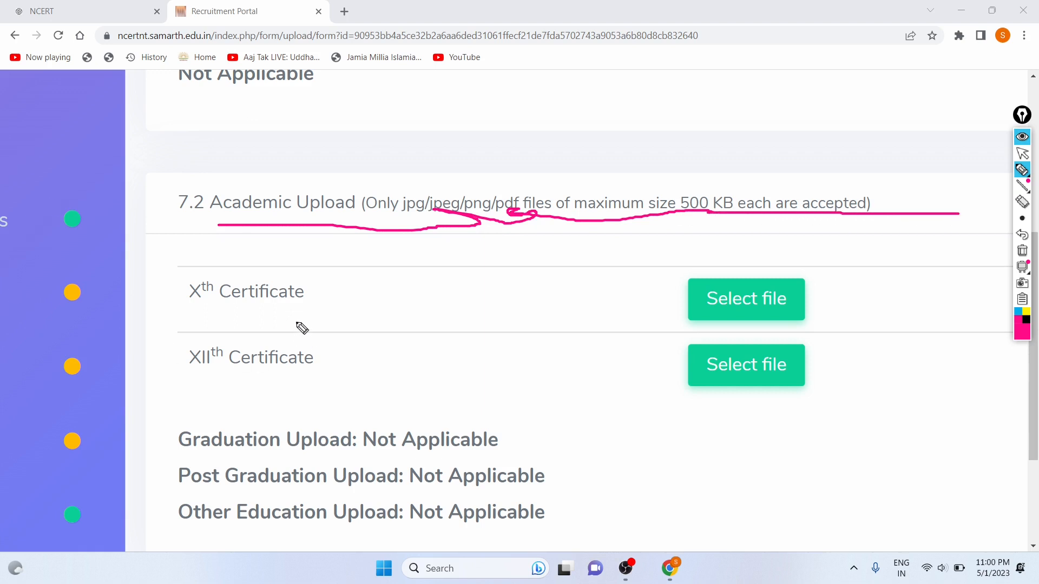
{"action": "left_click_drag", "start_coordinate": [289, 319], "coordinate": [468, 246]}
{"action": "left_click_drag", "start_coordinate": [338, 369], "coordinate": [388, 334]}
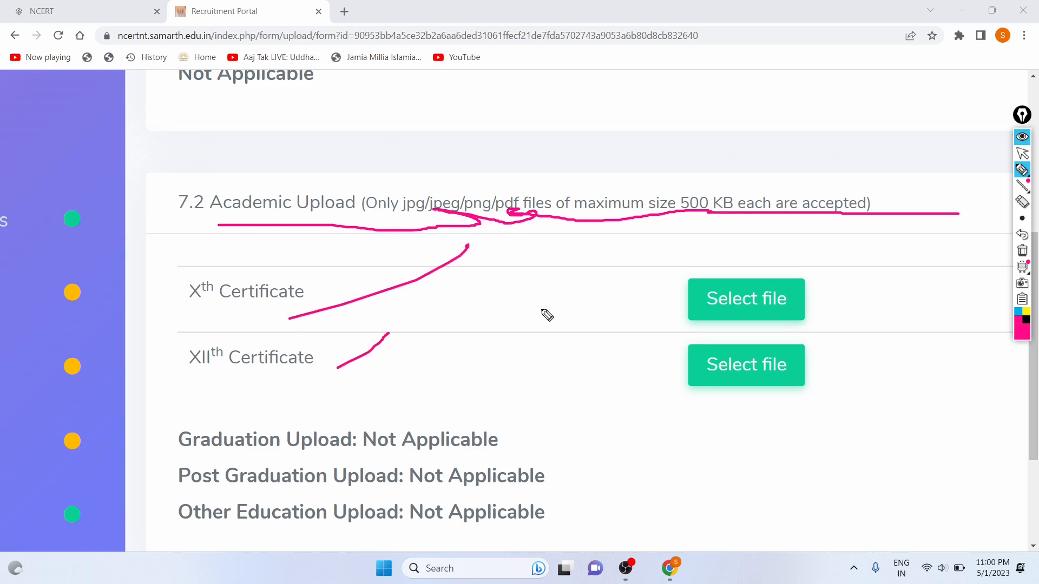
{"action": "mouse_move", "coordinate": [674, 285]}
{"action": "left_mouse_down"}
{"action": "mouse_move", "coordinate": [580, 488]}
{"action": "mouse_move", "coordinate": [643, 462]}
{"action": "left_mouse_up"}
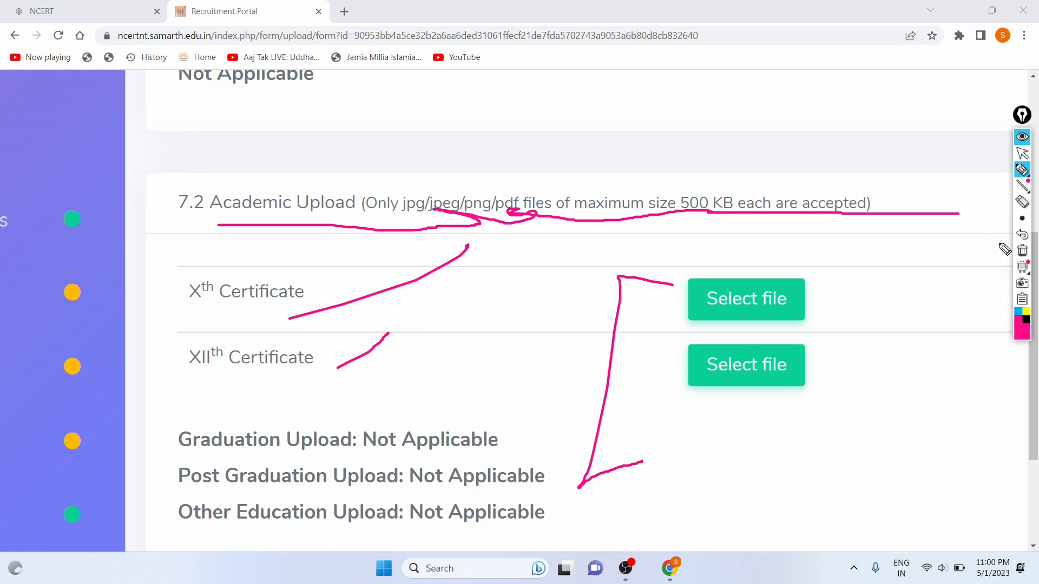
{"action": "left_click", "coordinate": [1023, 236]}
{"action": "left_click", "coordinate": [1023, 237]}
{"action": "left_click", "coordinate": [1023, 236]}
{"action": "left_click", "coordinate": [1023, 236]}
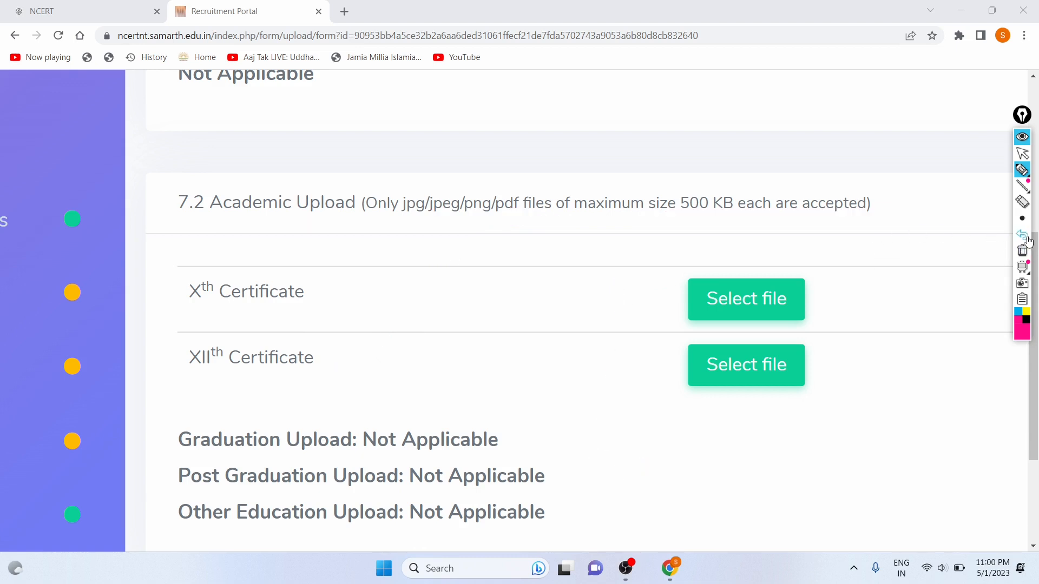
{"action": "left_click", "coordinate": [1023, 155]}
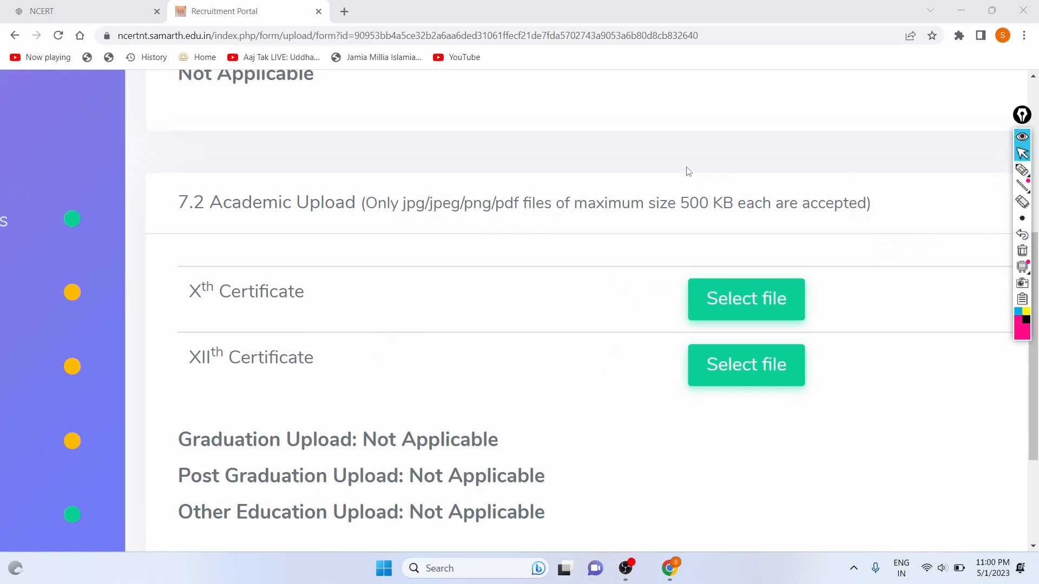
Upload sign.jpg as the Xth Certificate under Academic Upload.
{"action": "key", "text": "ctrl+minus"}
{"action": "key", "text": "ctrl+minus"}
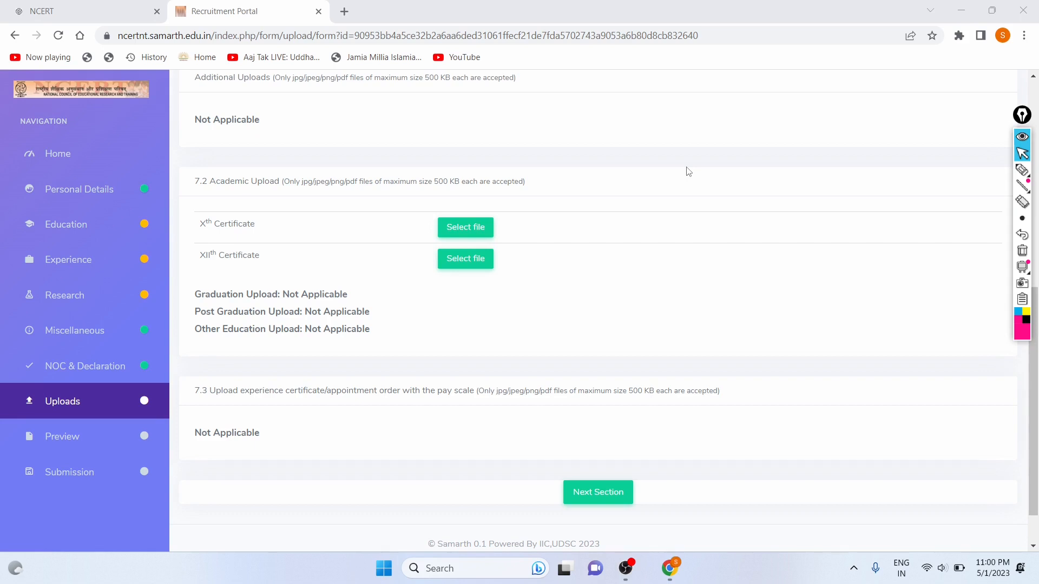
{"action": "left_click", "coordinate": [450, 230]}
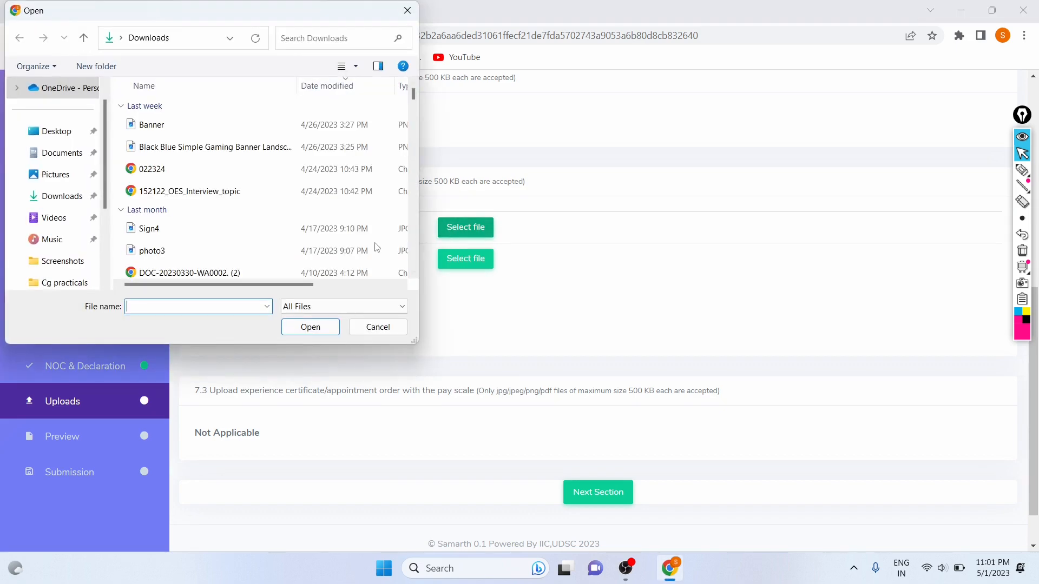
{"action": "type", "text": "Sign"}
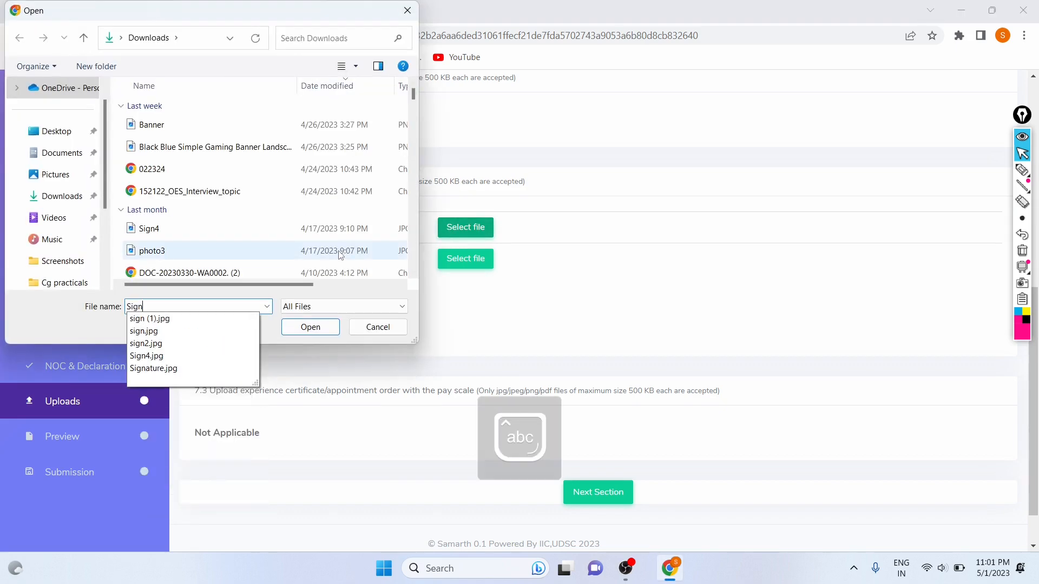
{"action": "key", "text": "Down"}
{"action": "key", "text": "Down"}
{"action": "key", "text": "Down"}
{"action": "key", "text": "Return"}
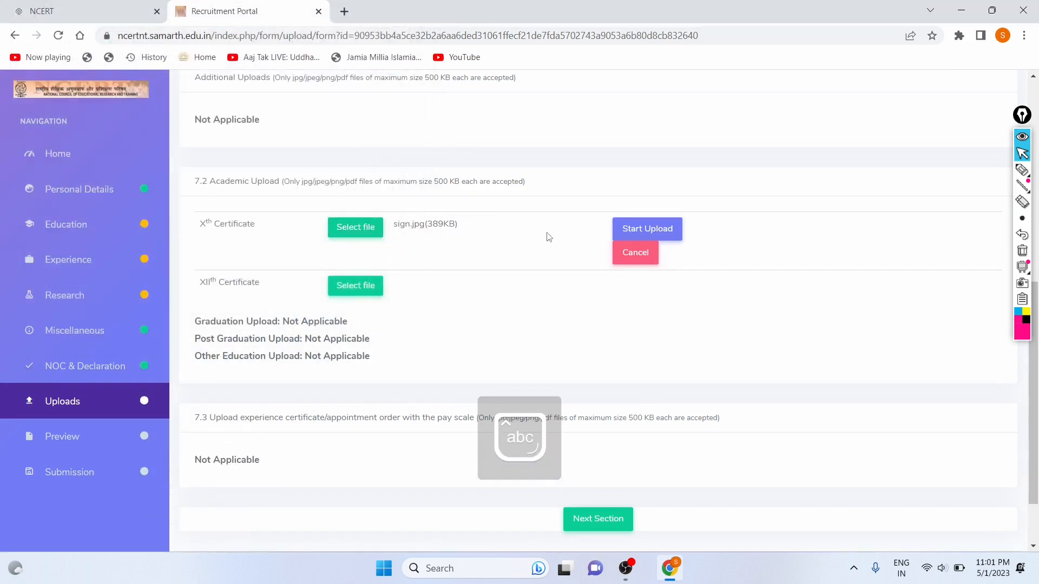
{"action": "left_click", "coordinate": [624, 229]}
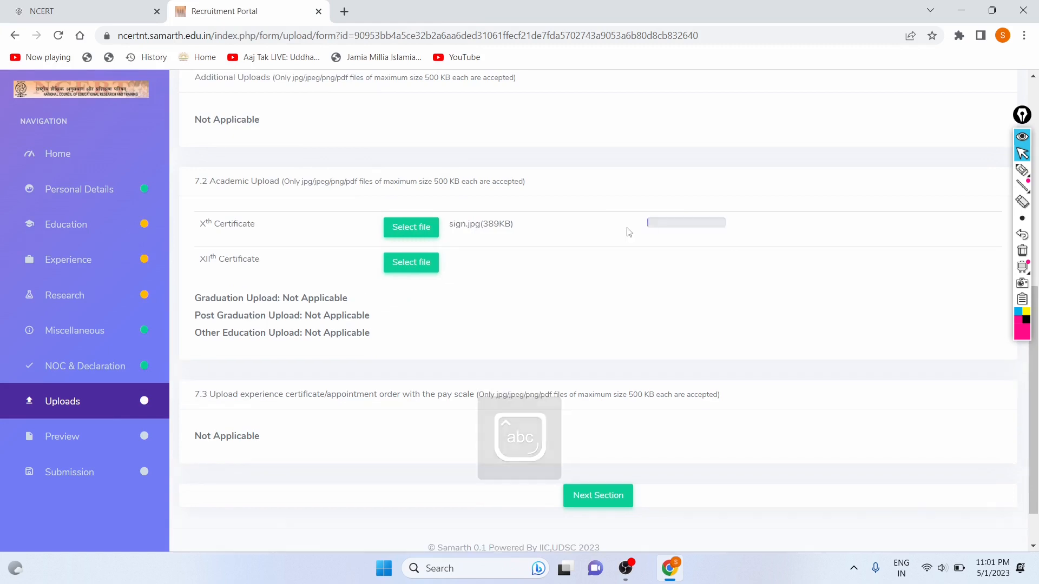
Upload sign.jpg as the XIIth Certificate and scroll down to Next Section.
{"action": "left_click", "coordinate": [421, 268]}
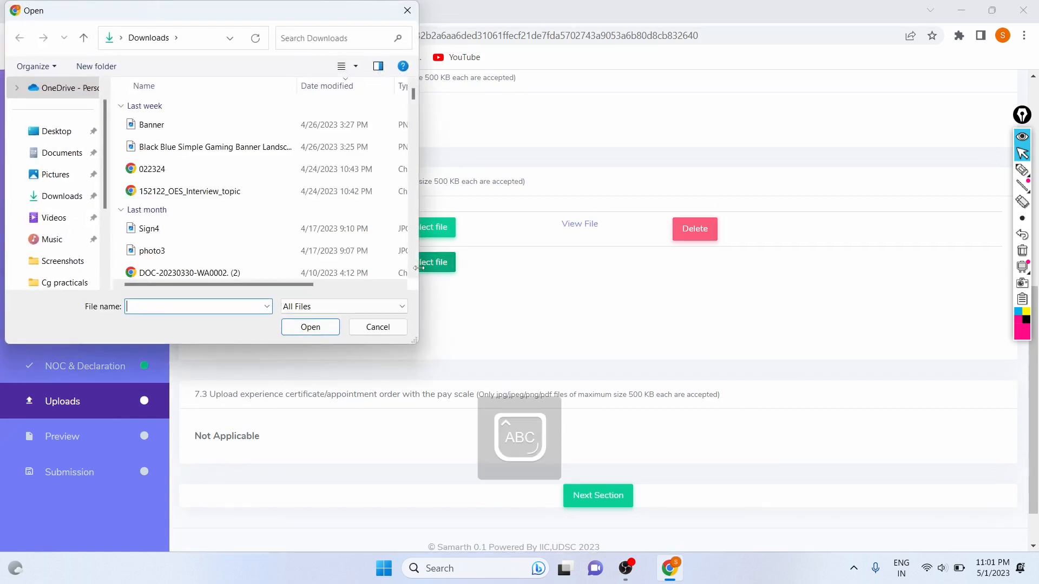
{"action": "type", "text": "sign"}
{"action": "key", "text": "Down"}
{"action": "key", "text": "Down"}
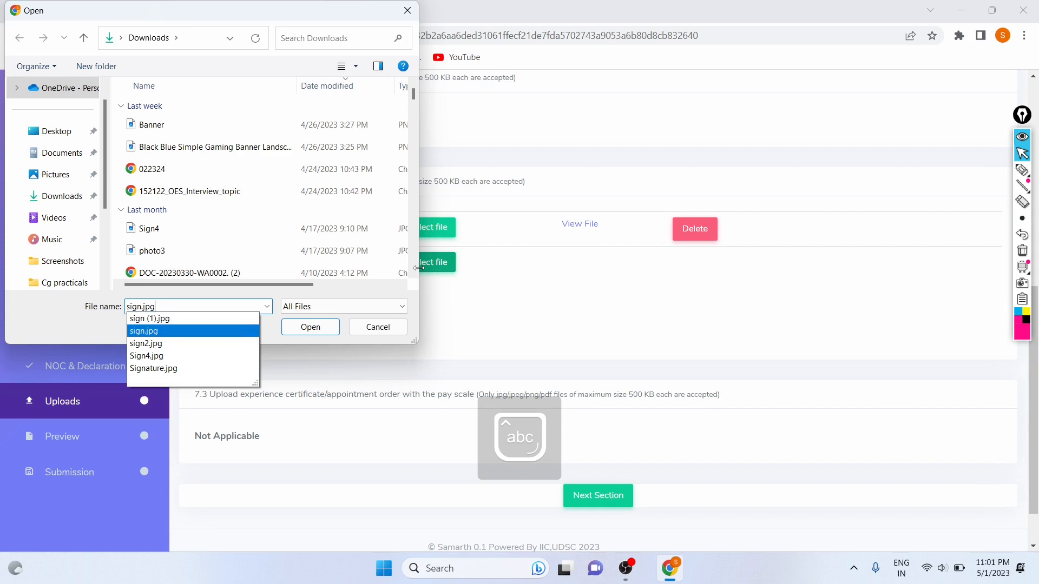
{"action": "key", "text": "Return"}
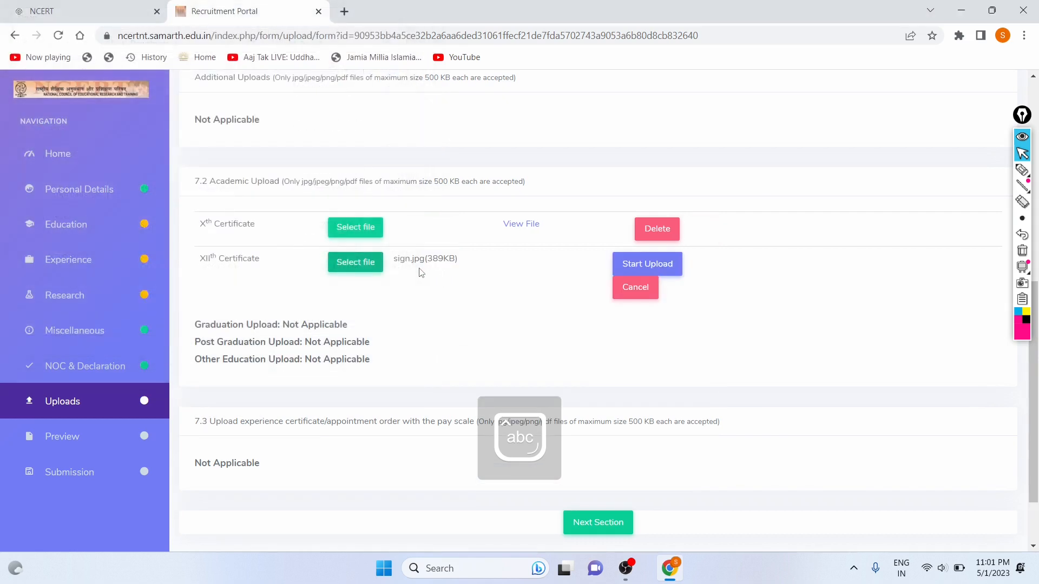
{"action": "left_click", "coordinate": [643, 271]}
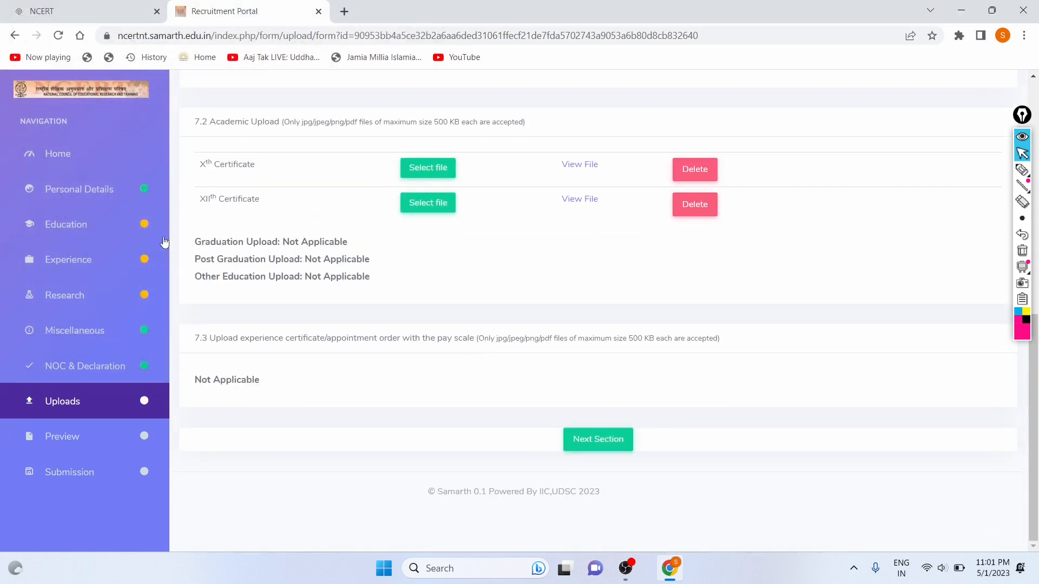
{"action": "scroll", "coordinate": [487, 330], "scroll_direction": "up", "scroll_amount": 3}
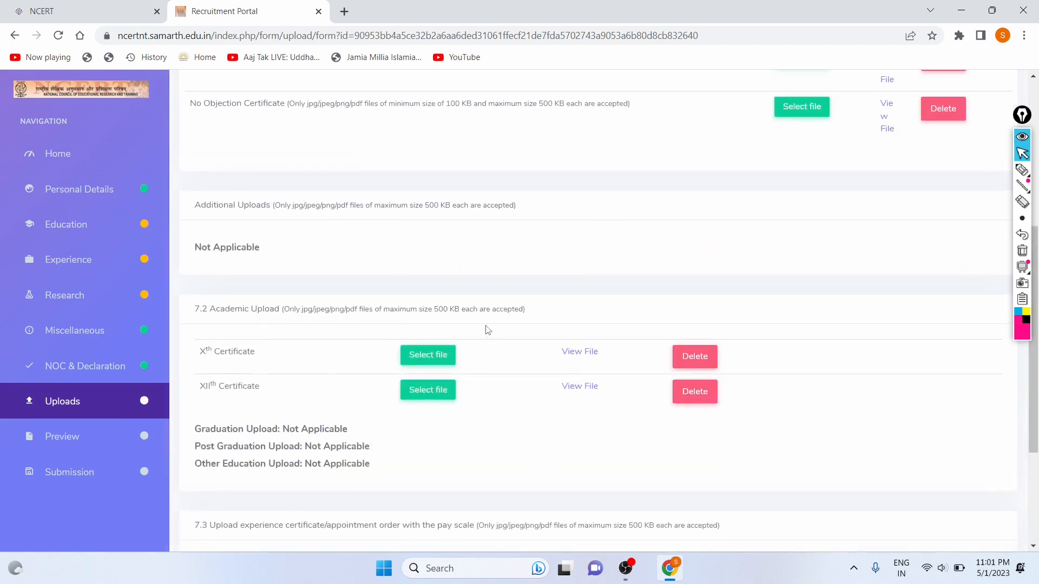
{"action": "scroll", "coordinate": [487, 330], "scroll_direction": "up", "scroll_amount": 2}
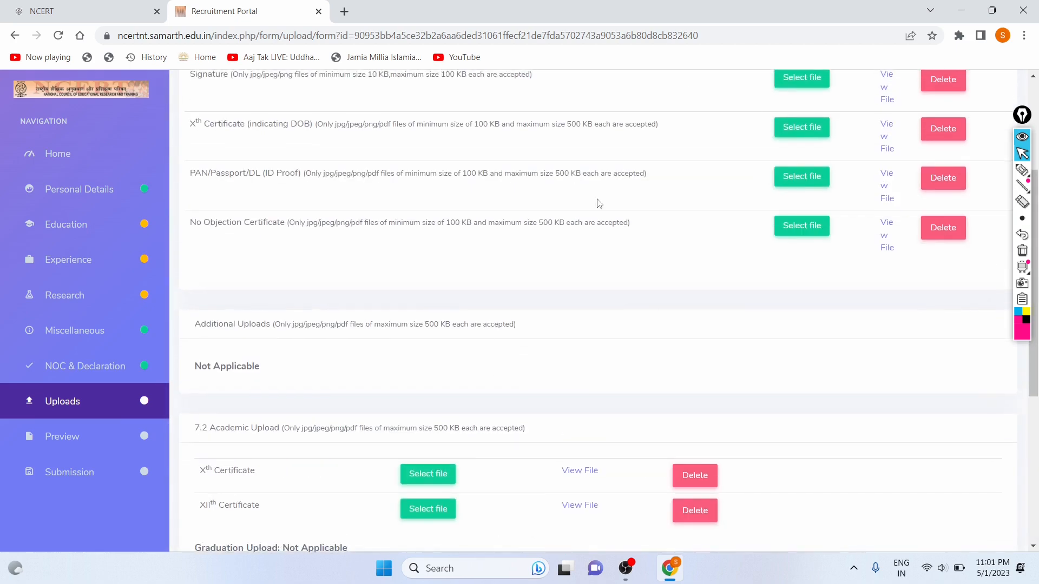
{"action": "scroll", "coordinate": [599, 203], "scroll_direction": "up", "scroll_amount": 5}
{"action": "scroll", "coordinate": [599, 204], "scroll_direction": "down", "scroll_amount": 9}
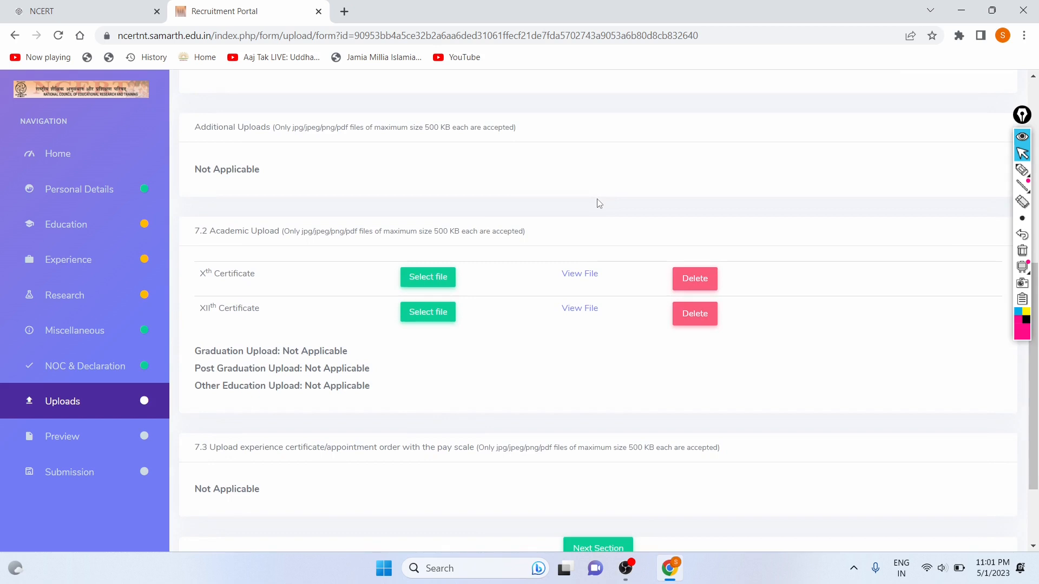
{"action": "scroll", "coordinate": [599, 203], "scroll_direction": "down", "scroll_amount": 2}
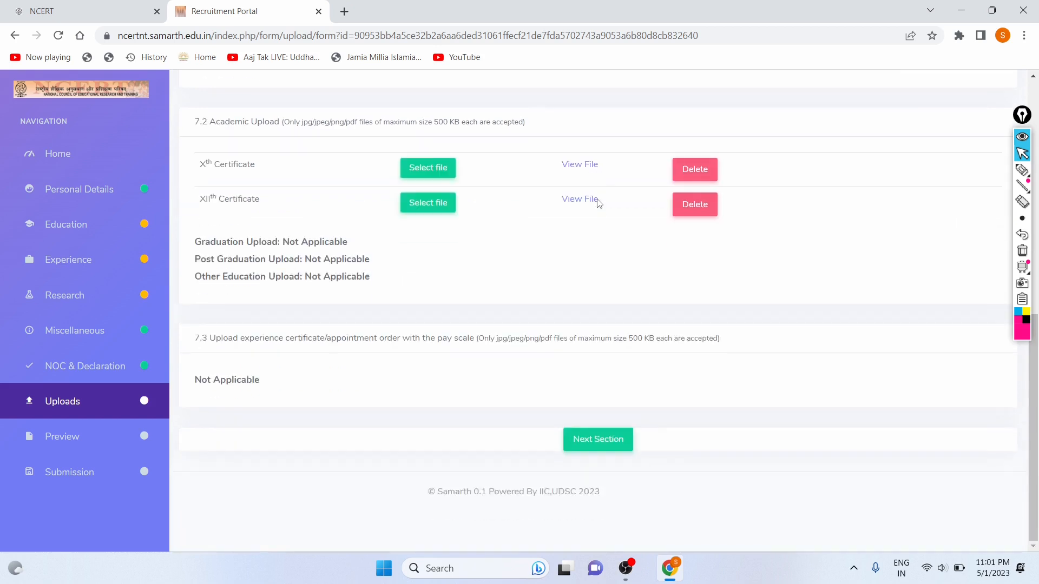
Review the Preview page, agree to the declaration terms, and go to Submission.
{"action": "left_click", "coordinate": [576, 441]}
{"action": "scroll", "coordinate": [564, 431], "scroll_direction": "down", "scroll_amount": 3}
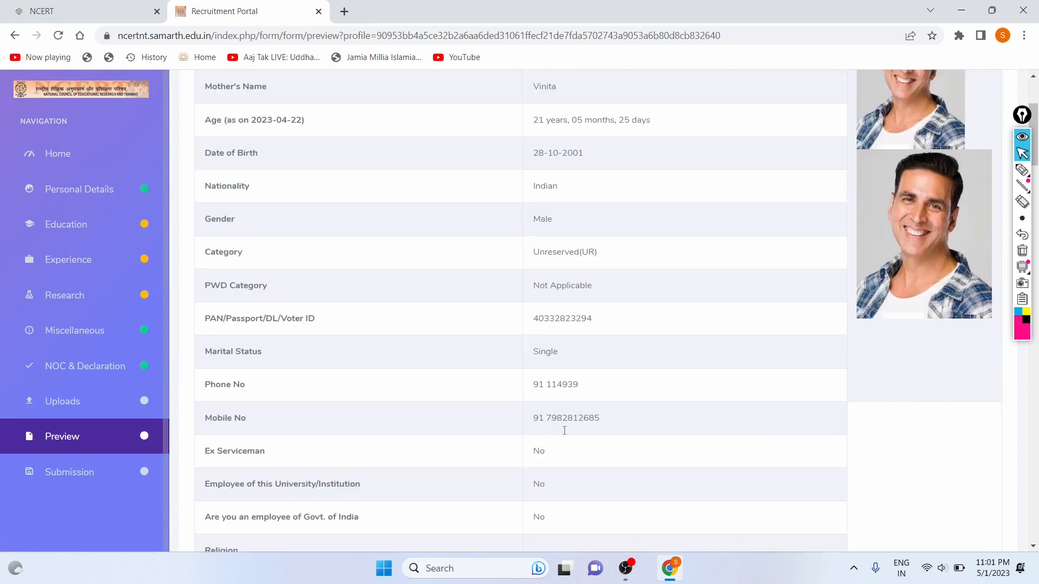
{"action": "scroll", "coordinate": [705, 324], "scroll_direction": "up", "scroll_amount": 3}
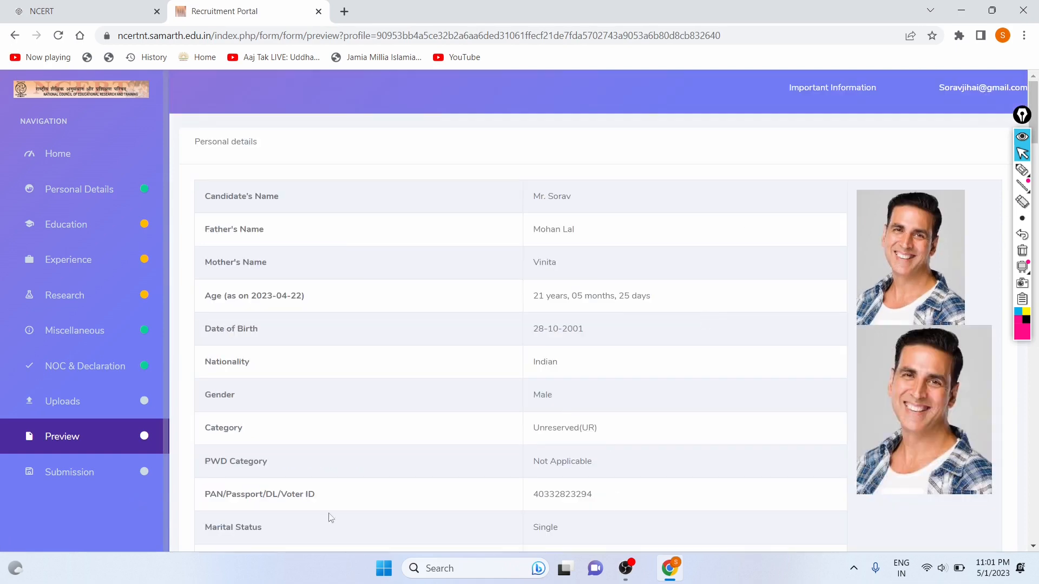
{"action": "scroll", "coordinate": [473, 459], "scroll_direction": "down", "scroll_amount": 15}
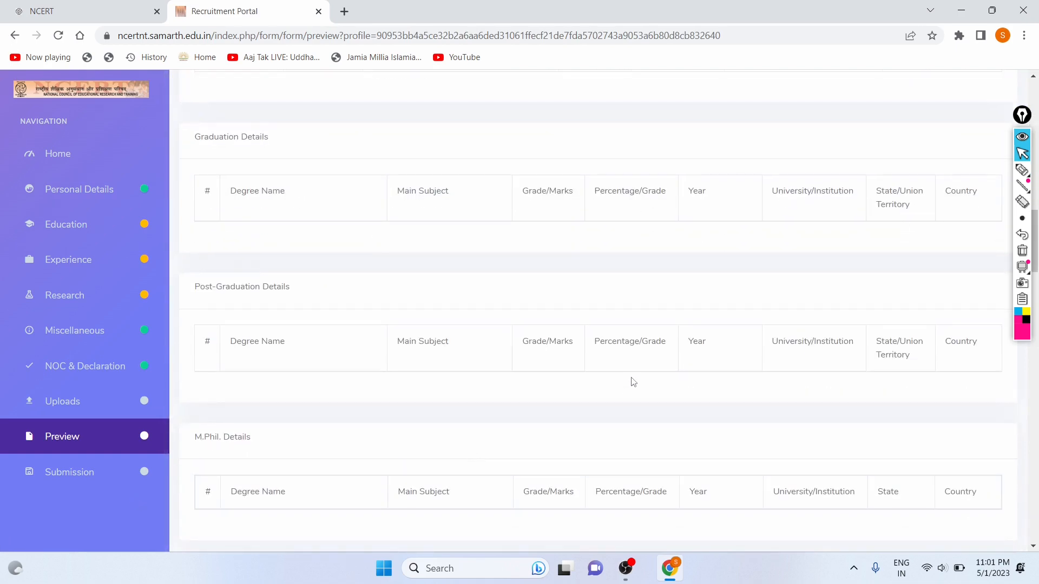
{"action": "scroll", "coordinate": [633, 382], "scroll_direction": "down", "scroll_amount": 20}
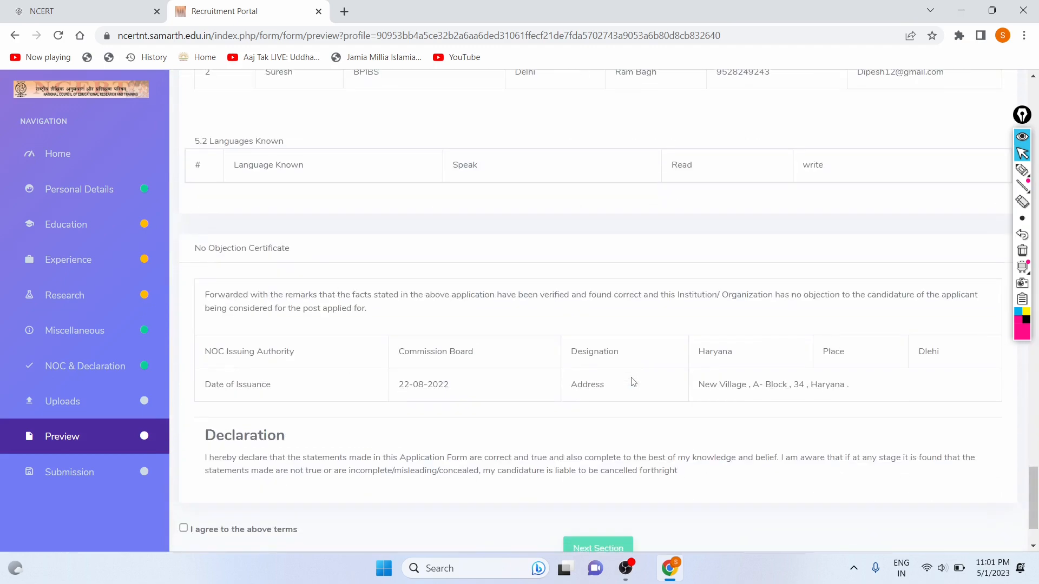
{"action": "scroll", "coordinate": [634, 383], "scroll_direction": "down", "scroll_amount": 2}
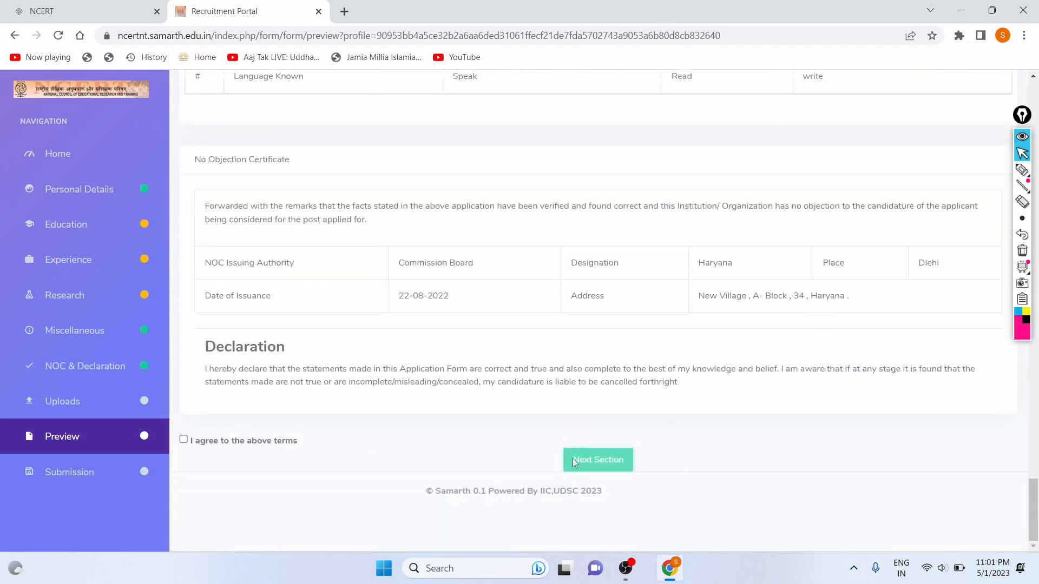
{"action": "left_click", "coordinate": [184, 439]}
{"action": "left_click", "coordinate": [621, 462]}
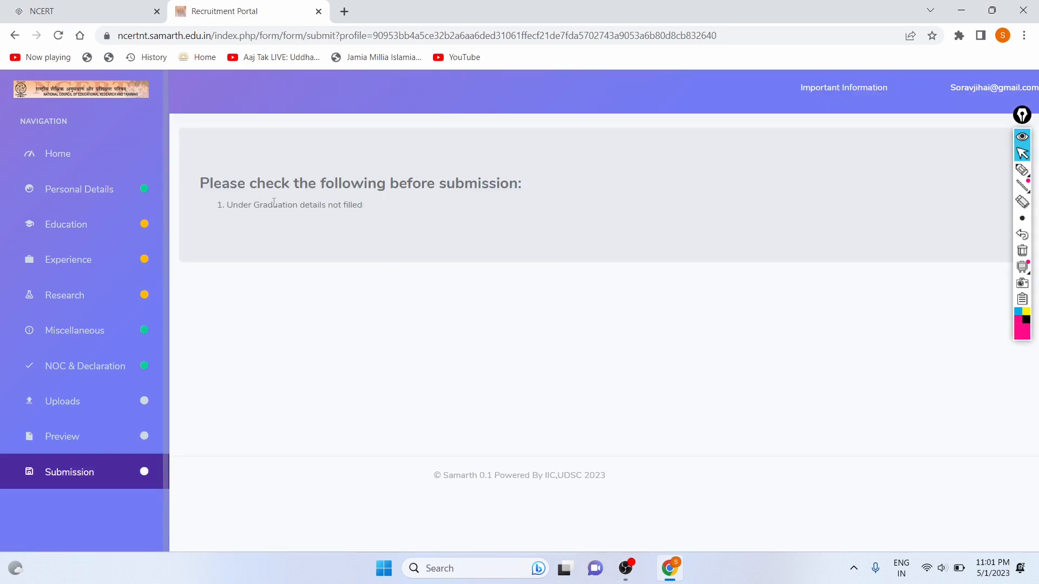
Note the missing Under Graduation details message and open the Education details page.
{"action": "left_click_drag", "start_coordinate": [230, 206], "coordinate": [363, 206]}
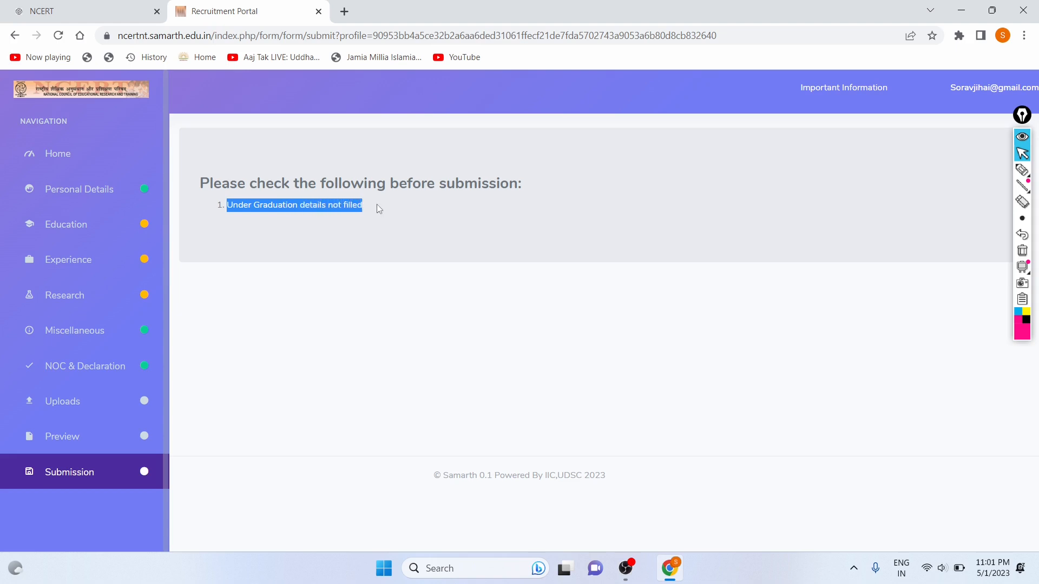
{"action": "left_click", "coordinate": [377, 205]}
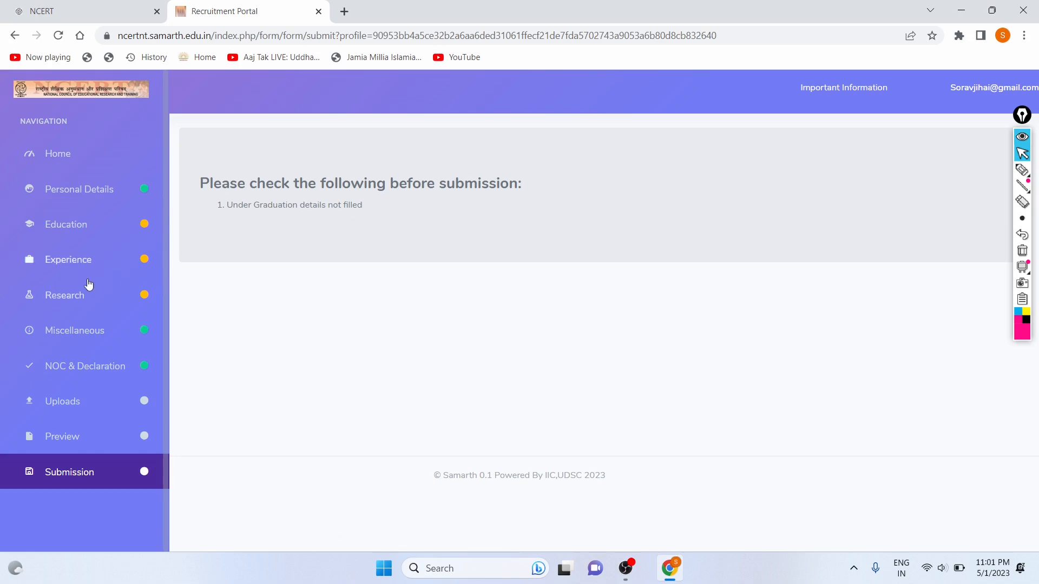
{"action": "left_click", "coordinate": [82, 228]}
Start a new UG entry: degree BCA, subjects Computer Science, Maths, Accounts, English, Hindi.
{"action": "scroll", "coordinate": [365, 238], "scroll_direction": "down", "scroll_amount": 3}
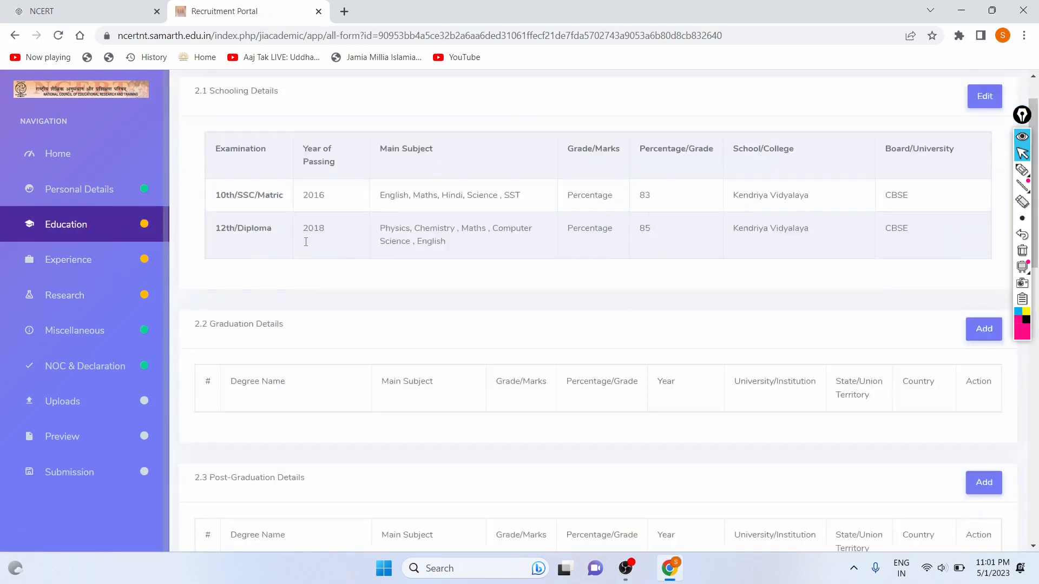
{"action": "scroll", "coordinate": [356, 235], "scroll_direction": "up", "scroll_amount": 2}
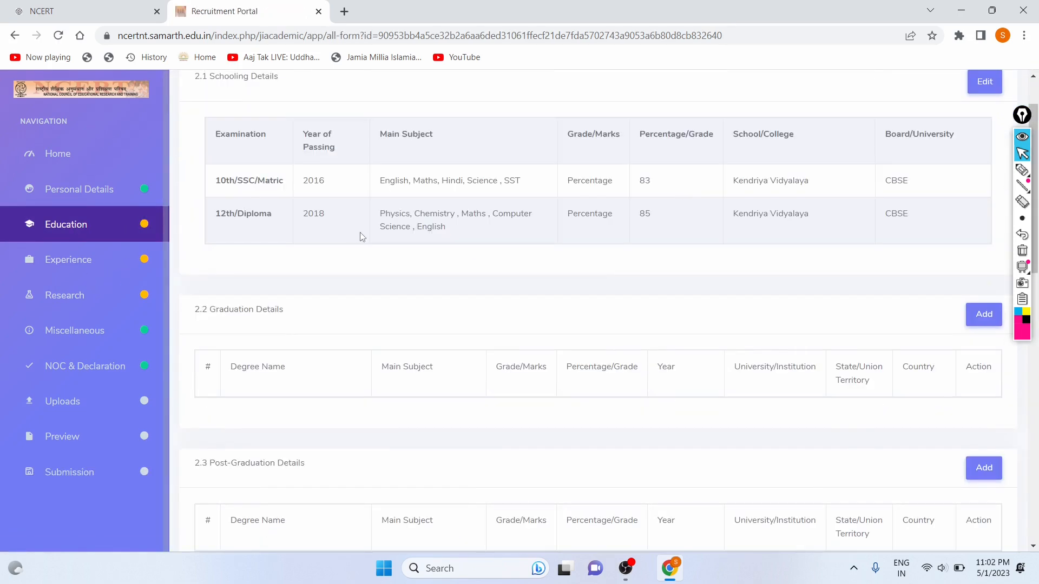
{"action": "scroll", "coordinate": [376, 254], "scroll_direction": "down", "scroll_amount": 3}
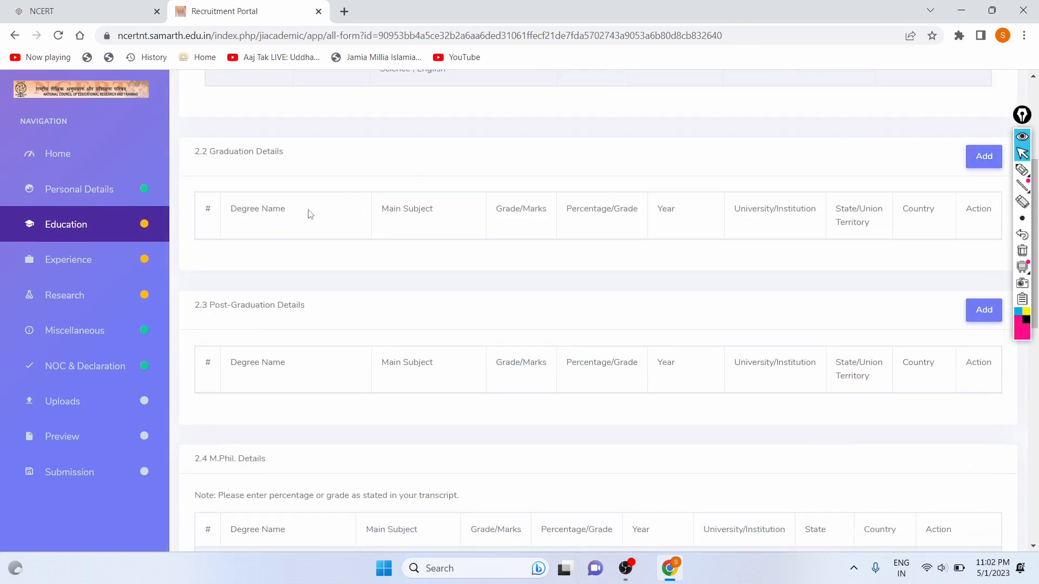
{"action": "left_click_drag", "start_coordinate": [384, 209], "coordinate": [647, 227]}
{"action": "left_click", "coordinate": [977, 171]}
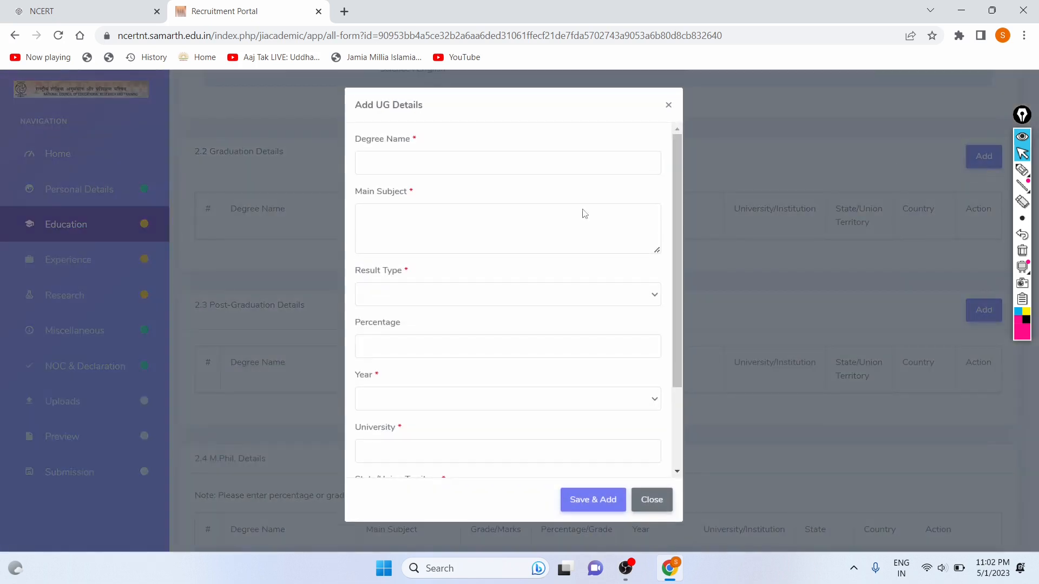
{"action": "key", "text": "Caps_Lock"}
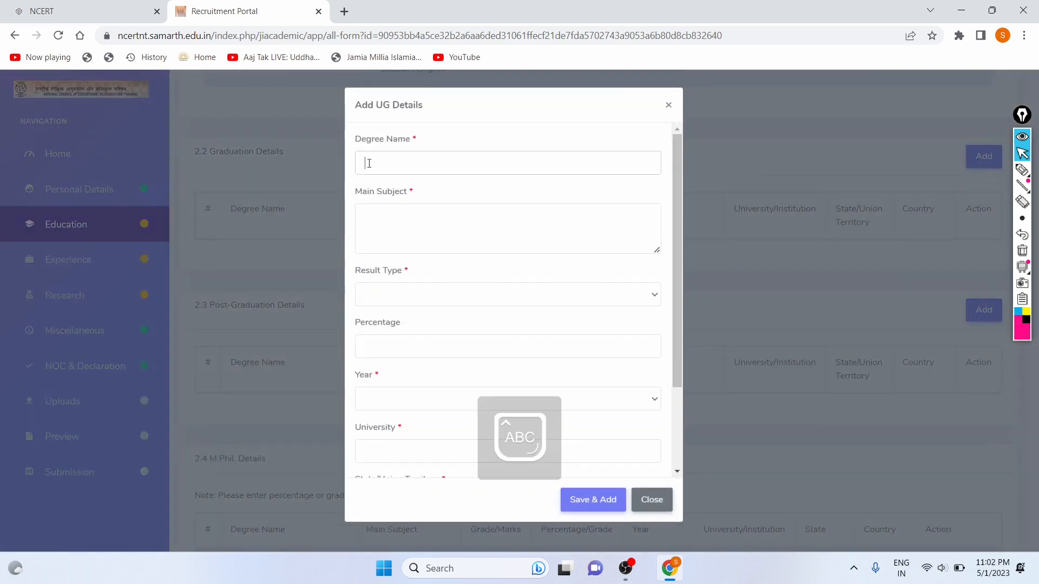
{"action": "type", "text": "BCA"}
{"action": "key", "text": "Caps_Lock"}
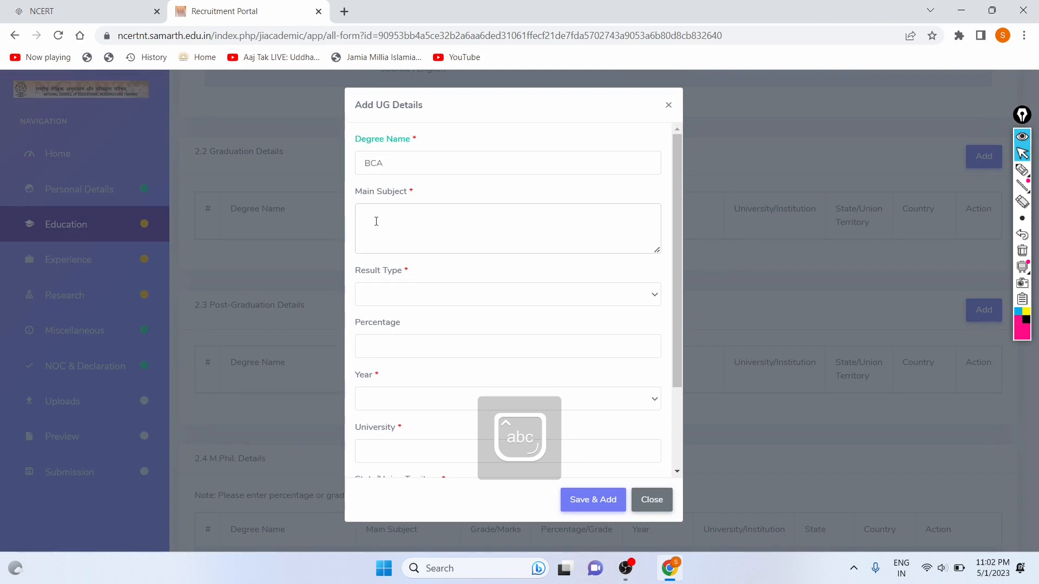
{"action": "key", "text": "Caps_Lock"}
{"action": "type", "text": "C"}
{"action": "key", "text": "Caps_Lock"}
{"action": "type", "text": "omputer Science ,"}
{"action": "key", "text": "Caps_Lock"}
{"action": "type", "text": "M"}
{"action": "key", "text": "Caps_Lock"}
{"action": "type", "text": "aths ,"}
{"action": "key", "text": "Caps_Lock"}
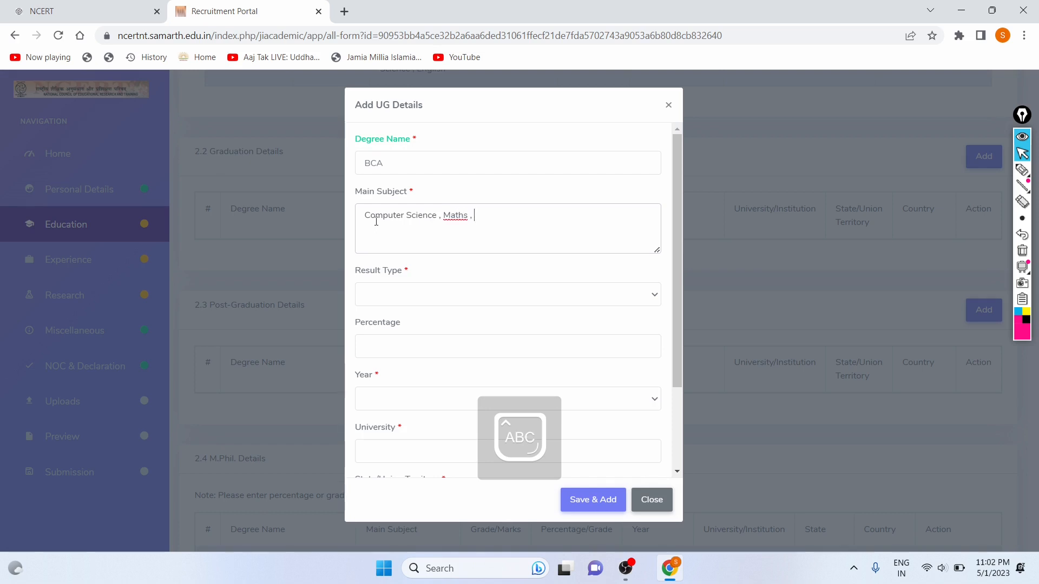
{"action": "key", "text": "Caps_Lock"}
{"action": "key", "text": "Caps_Lock"}
{"action": "type", "text": "A"}
{"action": "key", "text": "Caps_Lock"}
{"action": "type", "text": "ccounts ,"}
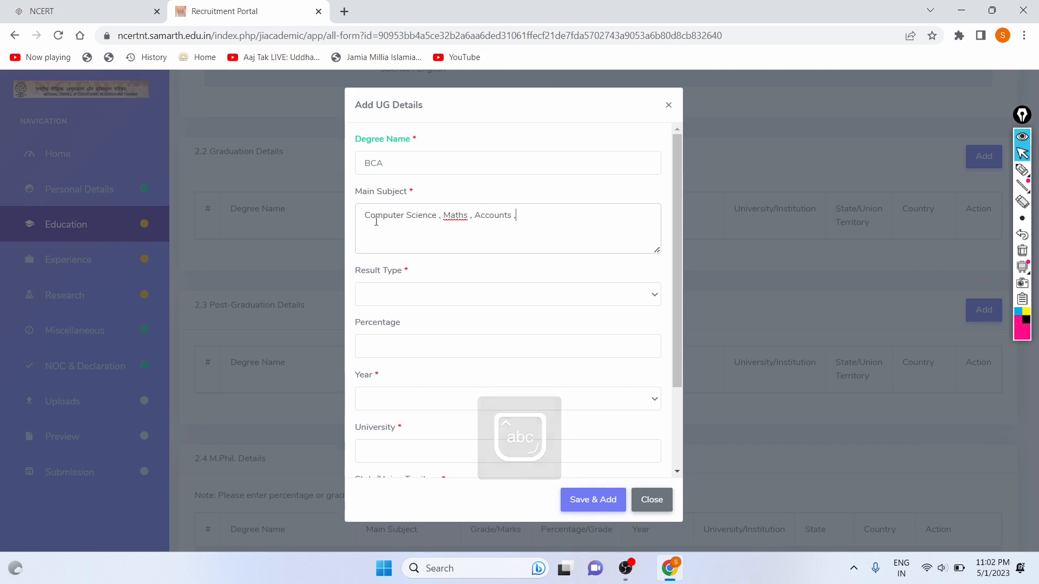
{"action": "key", "text": "Caps_Lock"}
{"action": "type", "text": "E"}
{"action": "key", "text": "Caps_Lock"}
{"action": "type", "text": "ngl"}
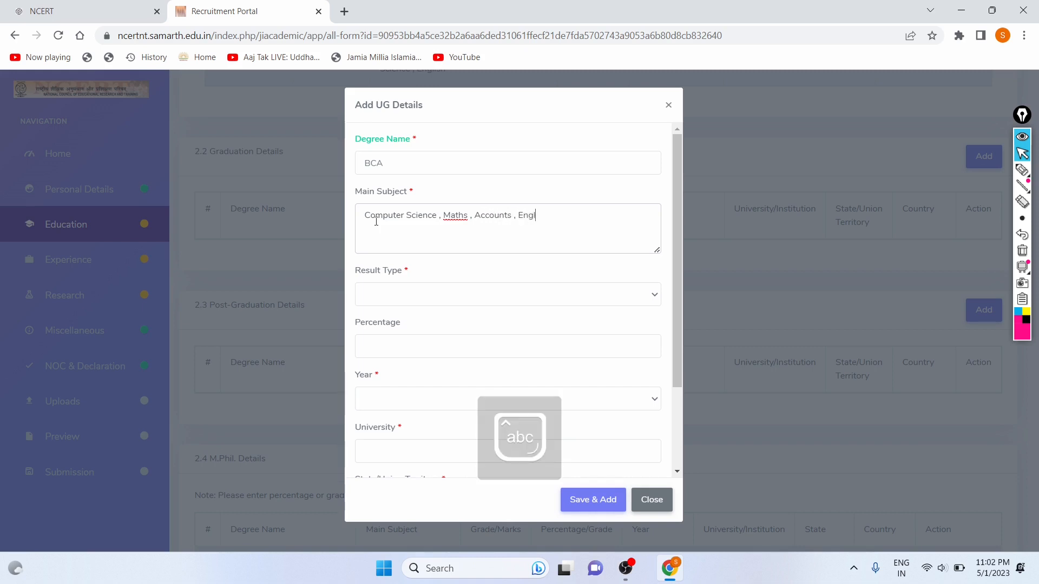
{"action": "type", "text": "ish"}
{"action": "type", "text": " ,"}
{"action": "key", "text": "Caps_Lock"}
{"action": "type", "text": "H"}
{"action": "key", "text": "Caps_Lock"}
{"action": "type", "text": "indi"}
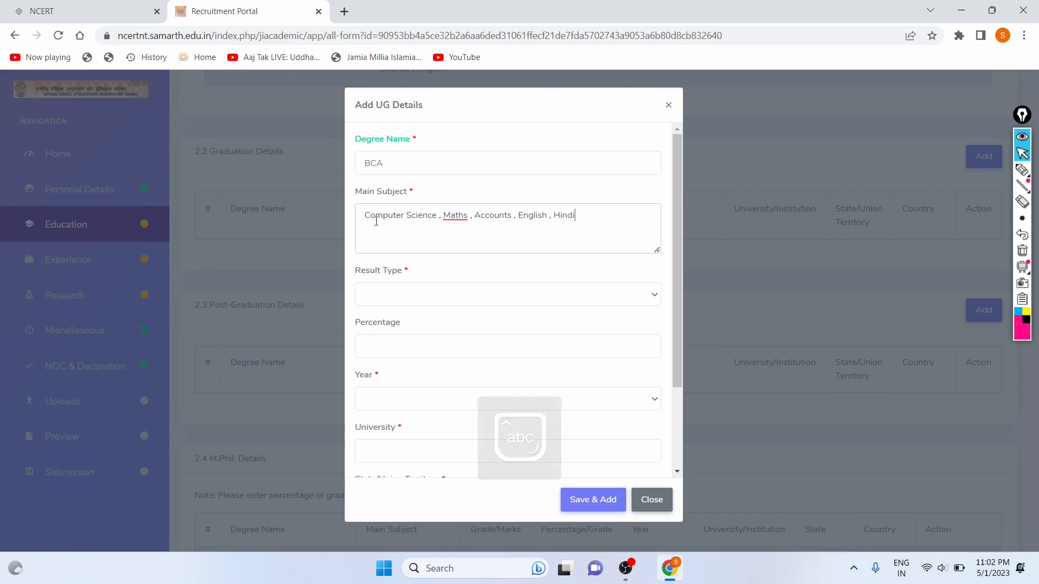
Set the result type to Percentage (86) and the passing year to 2020.
{"action": "left_click", "coordinate": [366, 299]}
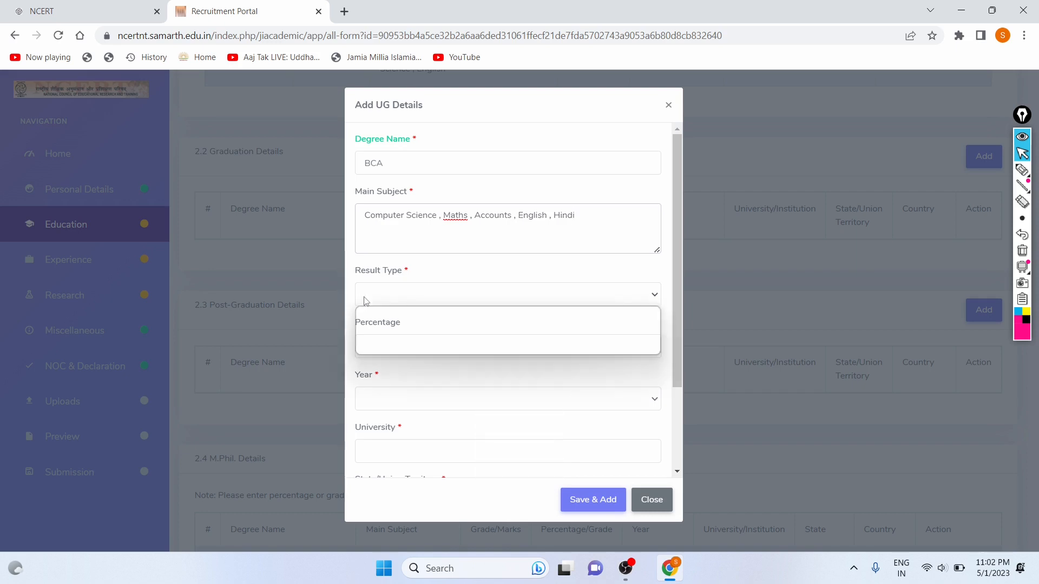
{"action": "left_click", "coordinate": [390, 323]}
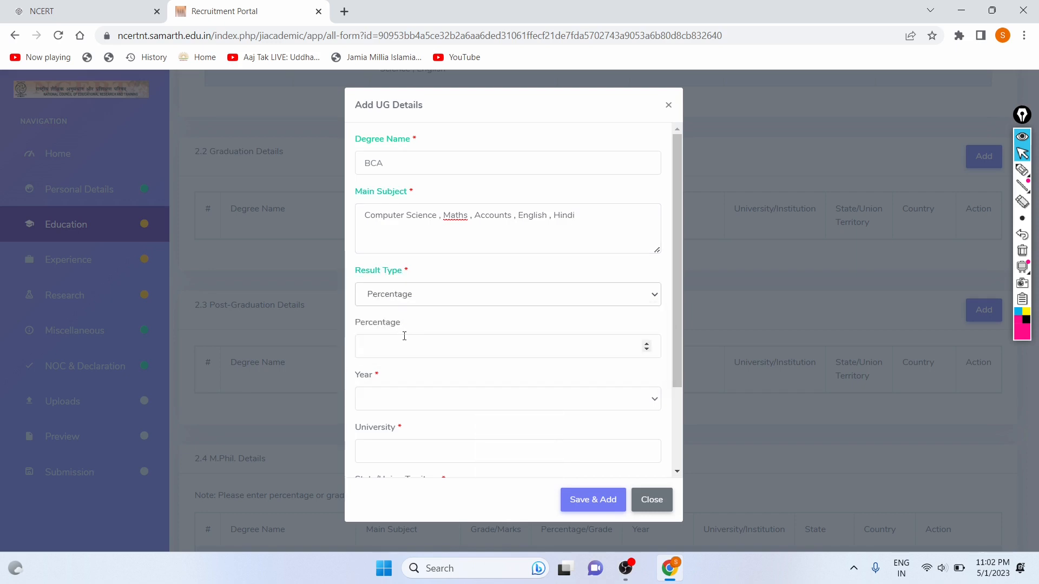
{"action": "left_click", "coordinate": [404, 336]}
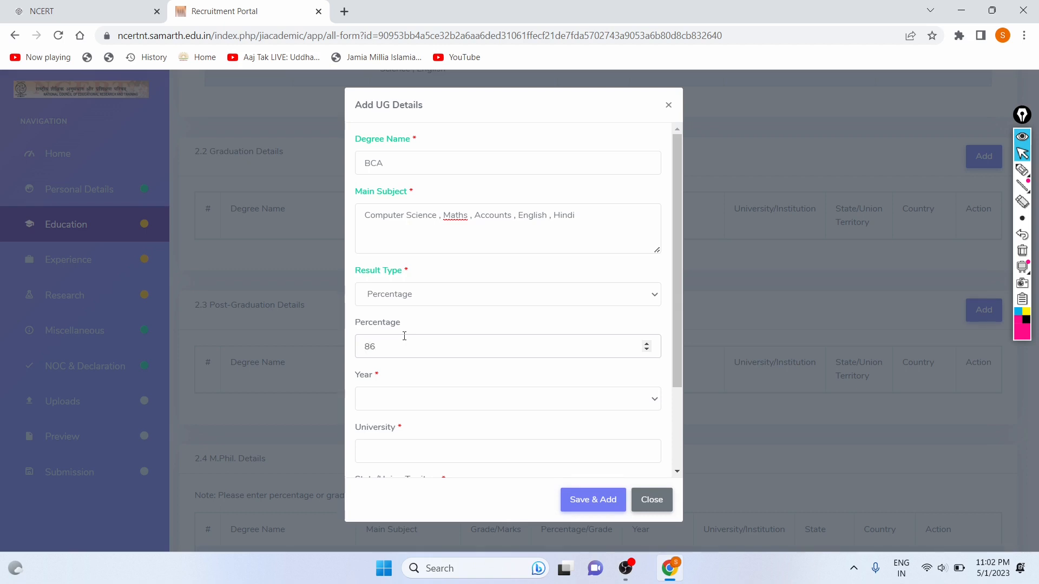
{"action": "left_click", "coordinate": [413, 403]}
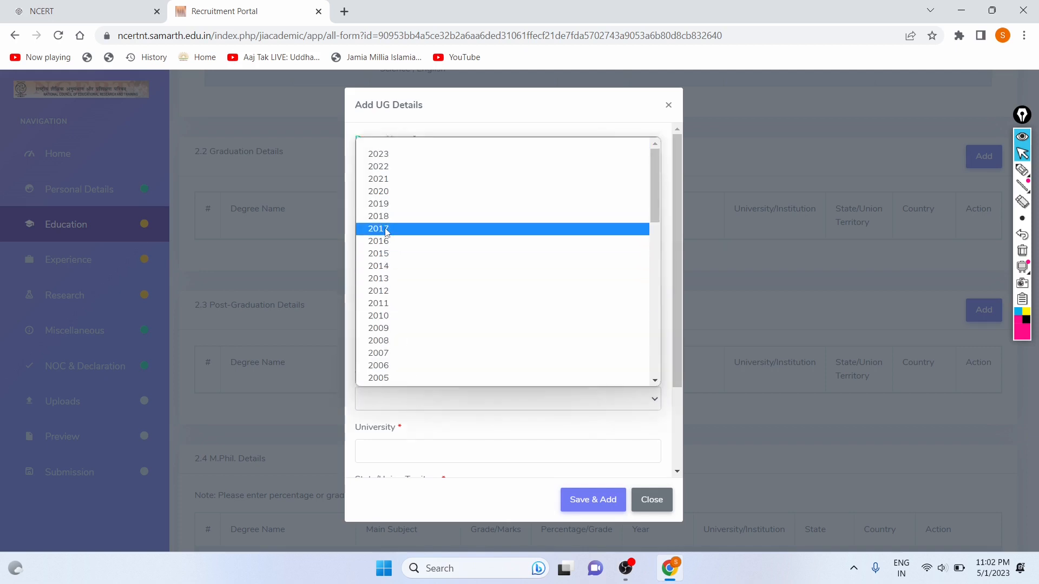
{"action": "left_click", "coordinate": [385, 191]}
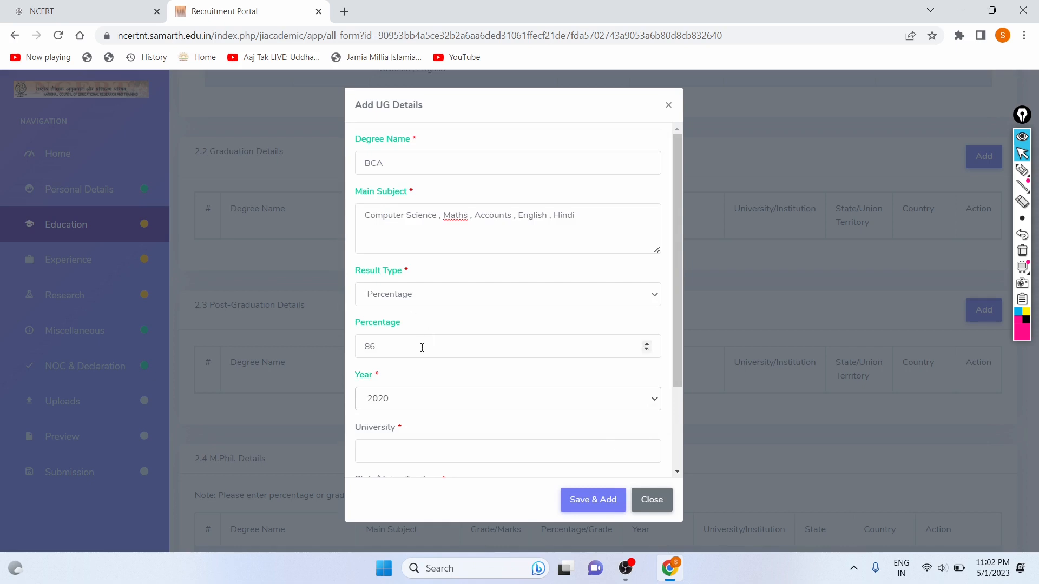
{"action": "scroll", "coordinate": [408, 390], "scroll_direction": "down", "scroll_amount": 2}
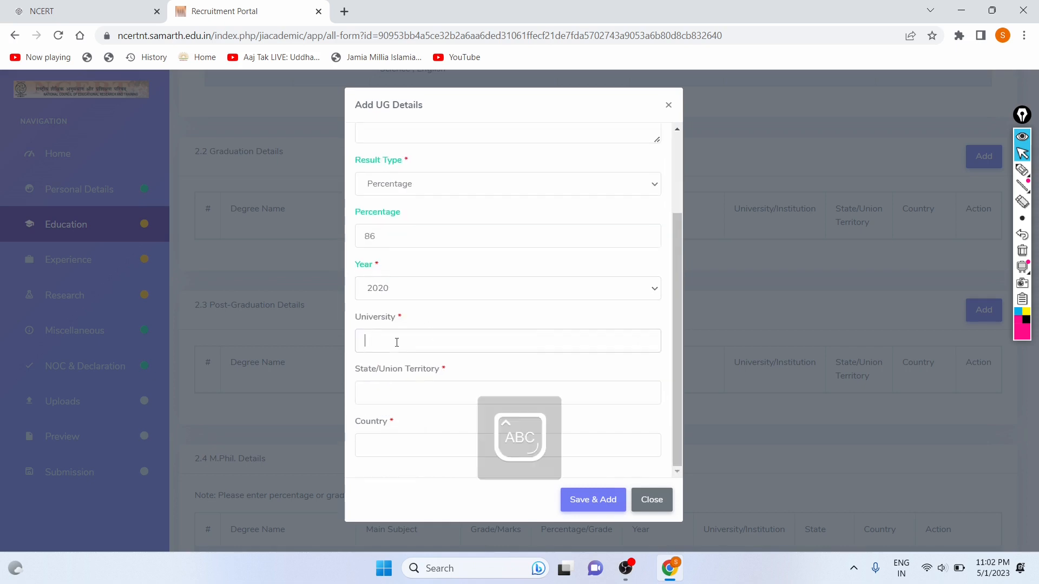
Enter university Delhi University, state Delhi and country India, then save the BCA record.
{"action": "type", "text": "Delhi"}
{"action": "key", "text": "Caps_Lock"}
{"action": "type", "text": "U"}
{"action": "key", "text": "Caps_Lock"}
{"action": "type", "text": "niversity"}
{"action": "key", "text": "Caps_Lock"}
{"action": "left_click", "coordinate": [397, 384]}
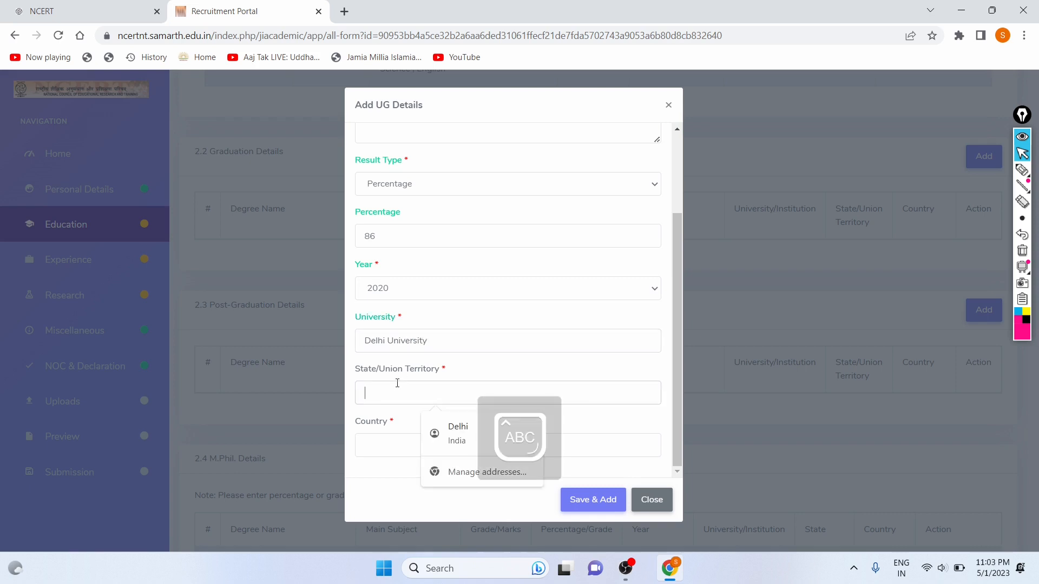
{"action": "type", "text": "D"}
{"action": "key", "text": "Caps_Lock"}
{"action": "type", "text": "elhi"}
{"action": "left_click", "coordinate": [392, 444]}
{"action": "type", "text": "India"}
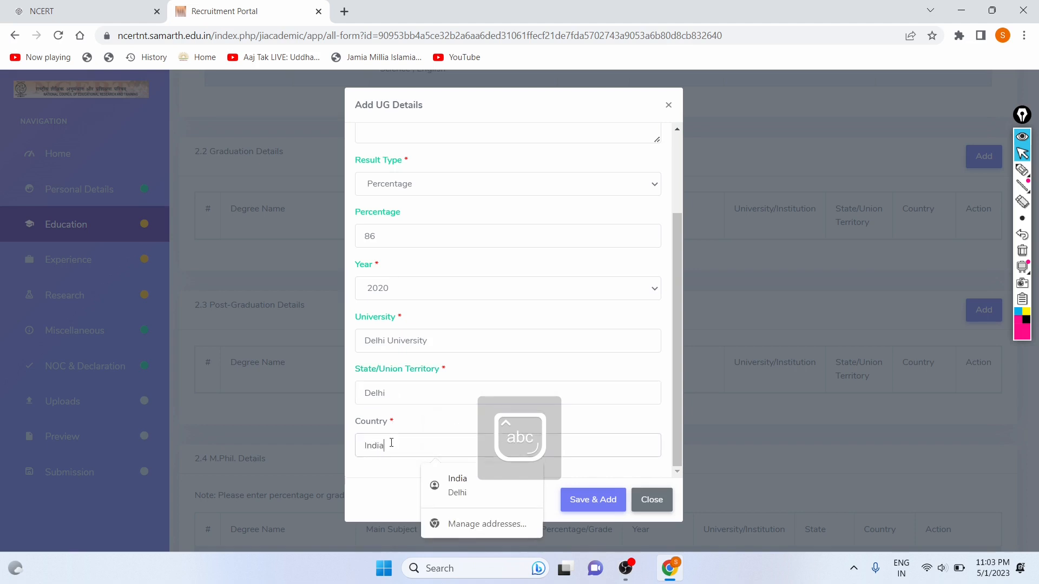
{"action": "left_click", "coordinate": [390, 467]}
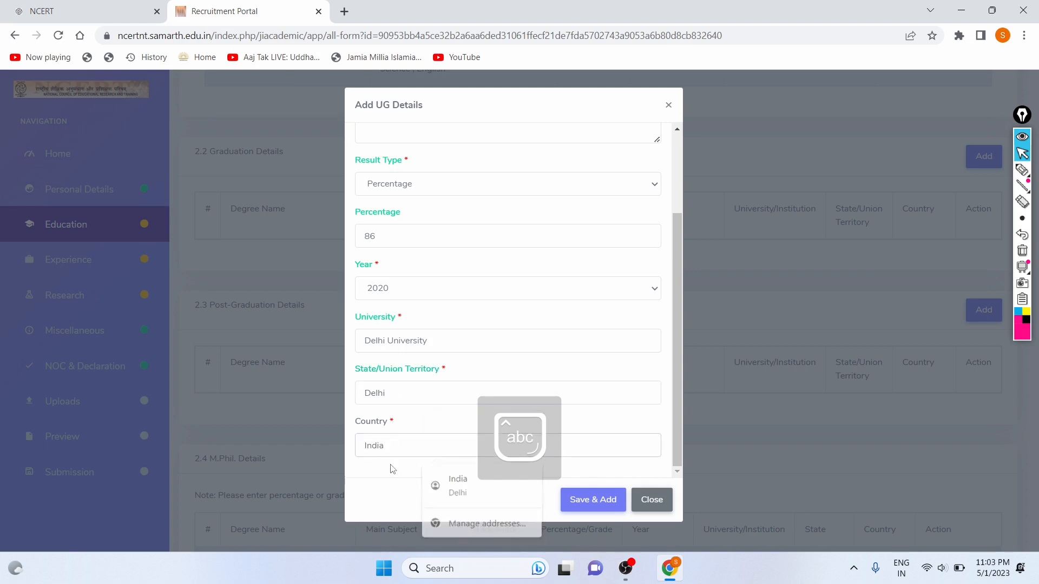
{"action": "left_click", "coordinate": [592, 503]}
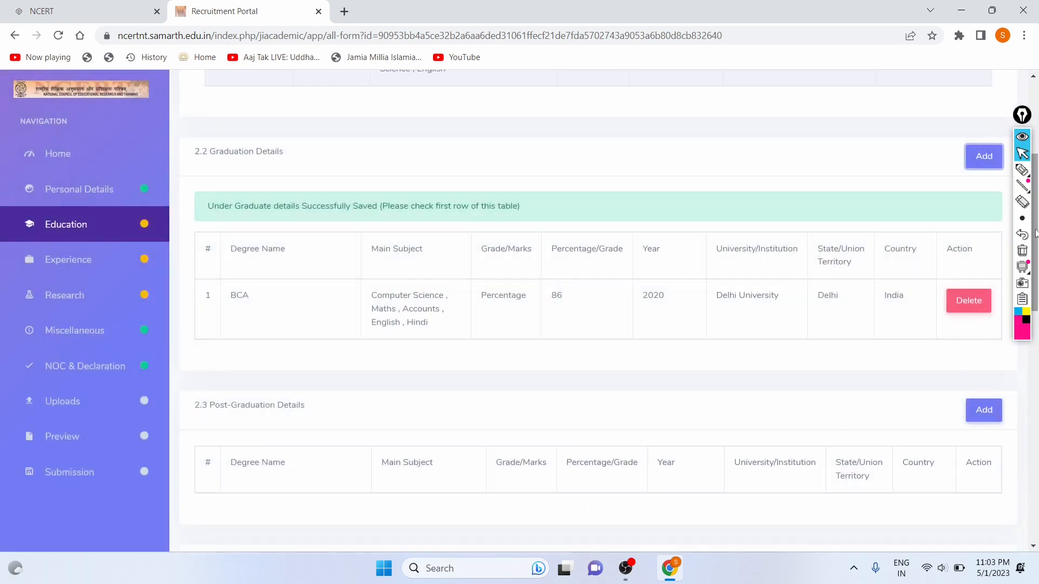
Continue from the Education page to the Experience section.
{"action": "scroll", "coordinate": [611, 253], "scroll_direction": "down", "scroll_amount": 2}
{"action": "scroll", "coordinate": [611, 253], "scroll_direction": "up", "scroll_amount": 4}
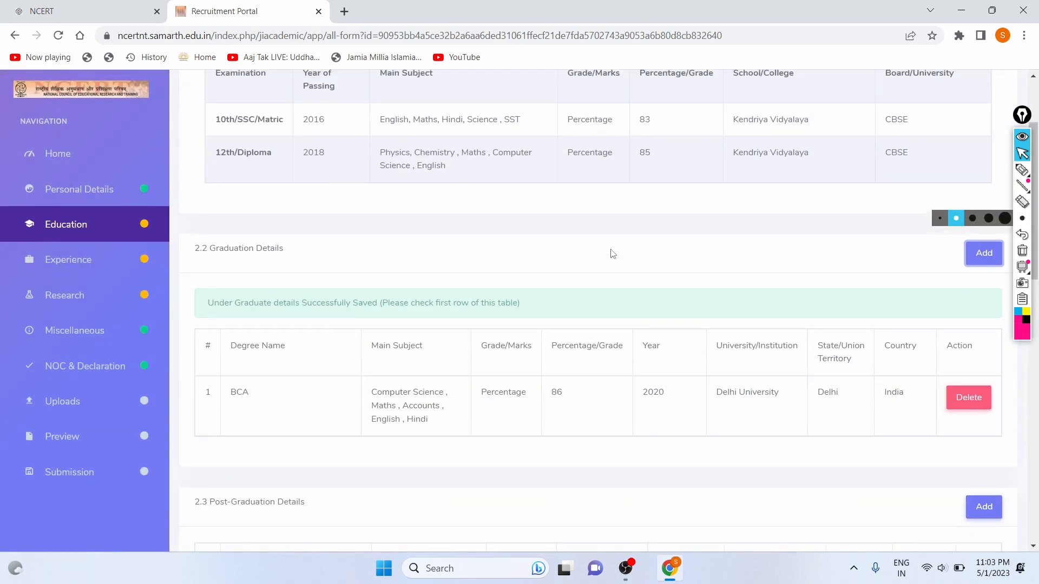
{"action": "scroll", "coordinate": [406, 244], "scroll_direction": "down", "scroll_amount": 5}
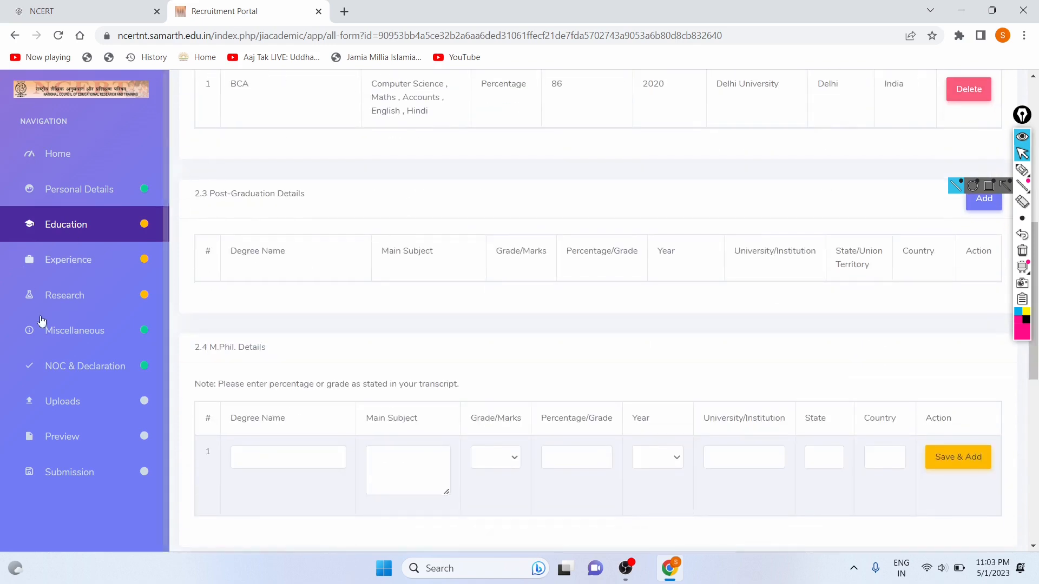
{"action": "left_click", "coordinate": [73, 472]}
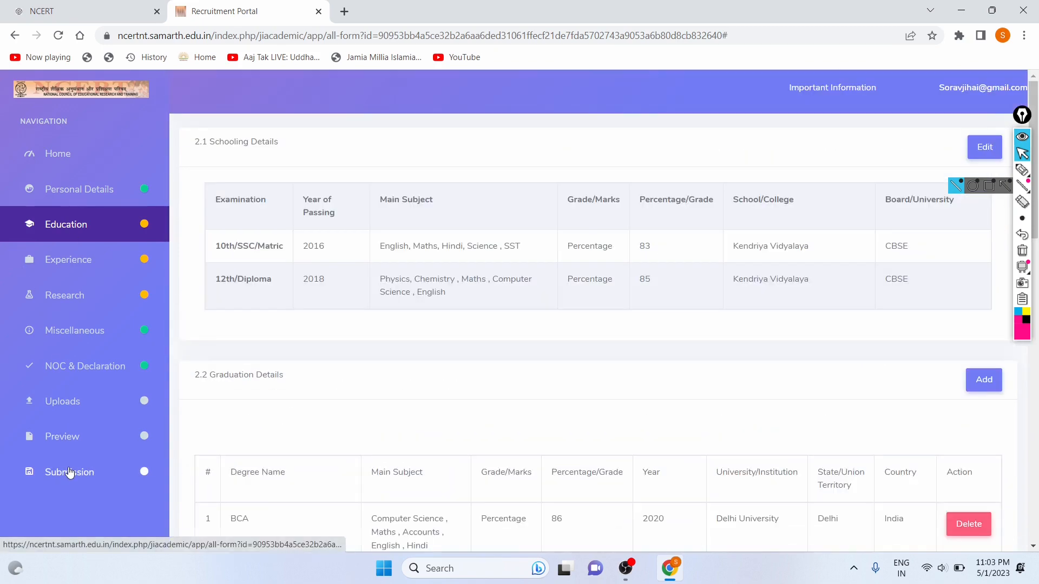
{"action": "scroll", "coordinate": [441, 379], "scroll_direction": "down", "scroll_amount": 15}
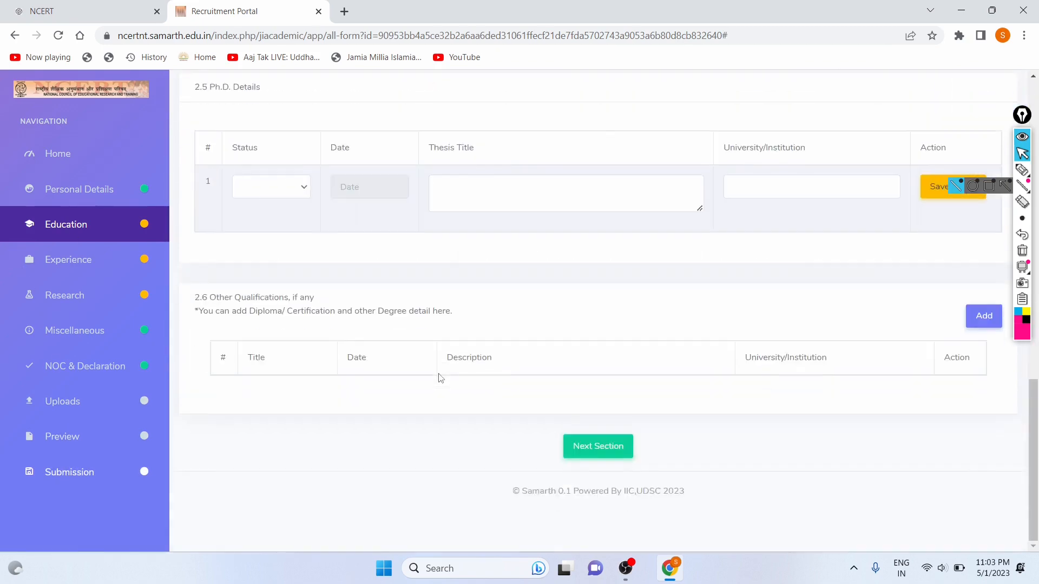
{"action": "left_click", "coordinate": [585, 455]}
Move past the Experience and Research pages to the Miscellaneous section.
{"action": "scroll", "coordinate": [419, 298], "scroll_direction": "down", "scroll_amount": 3}
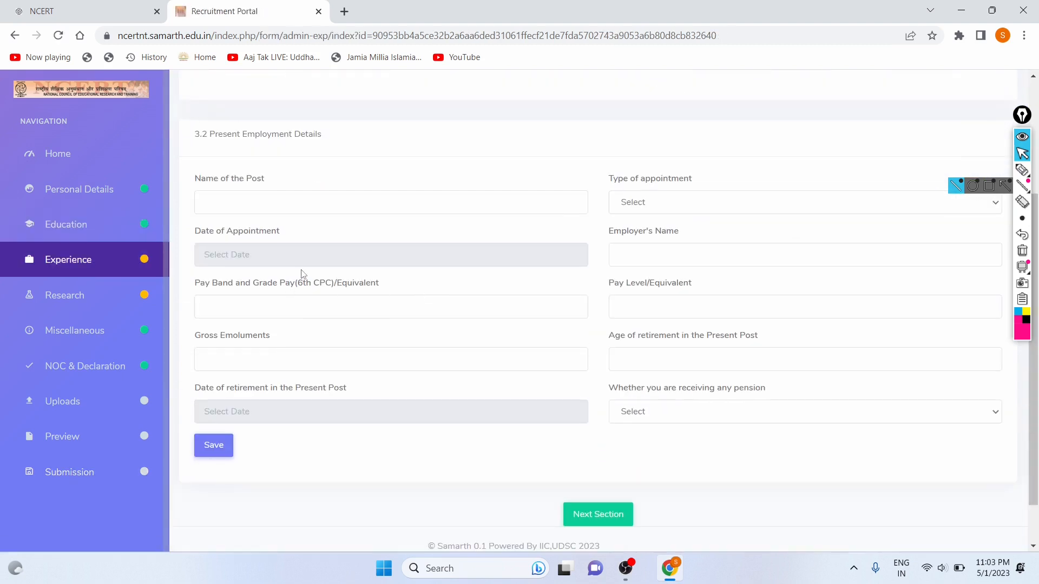
{"action": "scroll", "coordinate": [301, 273], "scroll_direction": "up", "scroll_amount": 3}
{"action": "scroll", "coordinate": [292, 281], "scroll_direction": "down", "scroll_amount": 4}
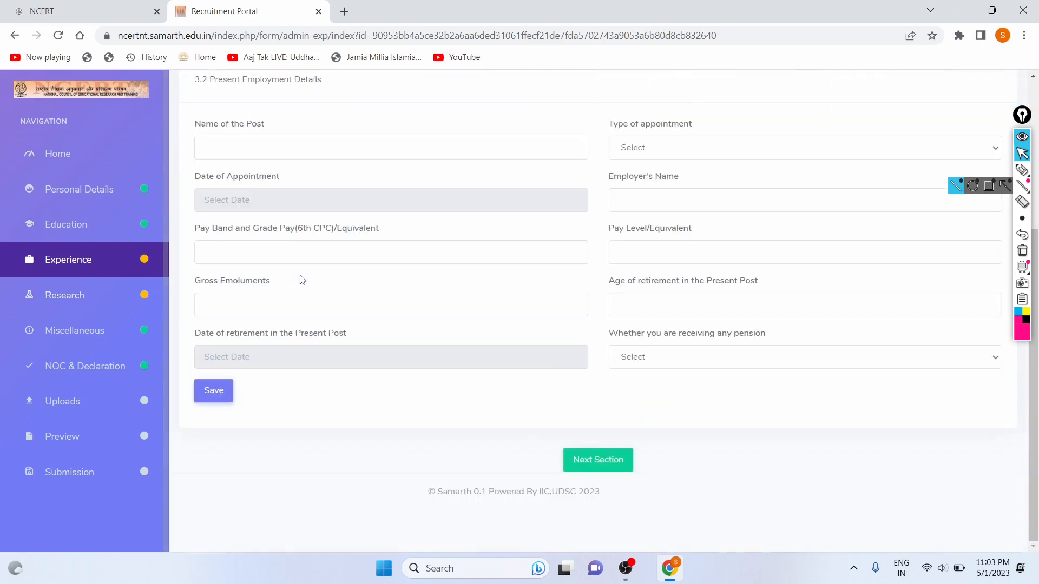
{"action": "left_click", "coordinate": [578, 460]}
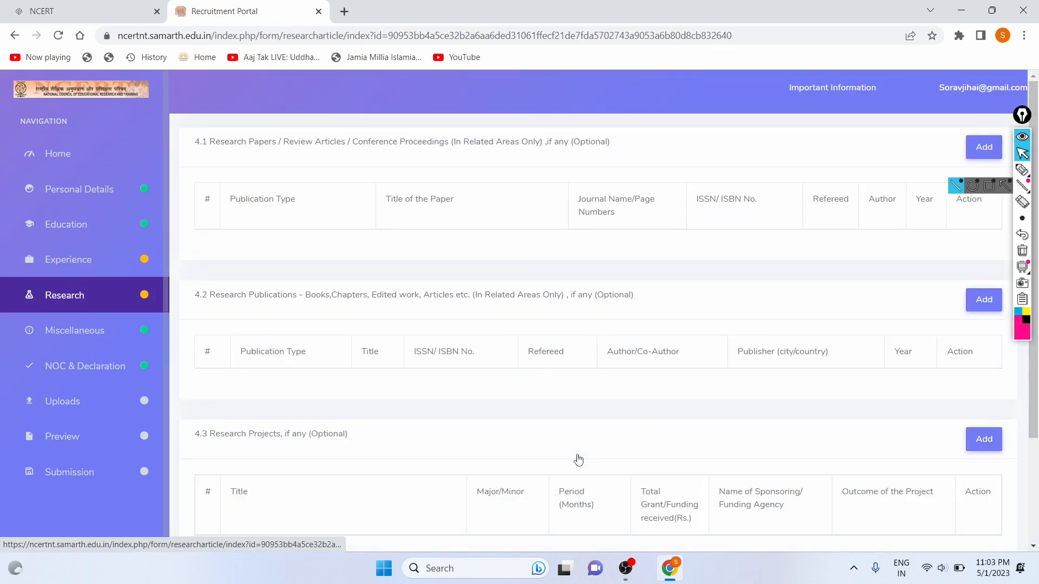
{"action": "scroll", "coordinate": [433, 233], "scroll_direction": "down", "scroll_amount": 3}
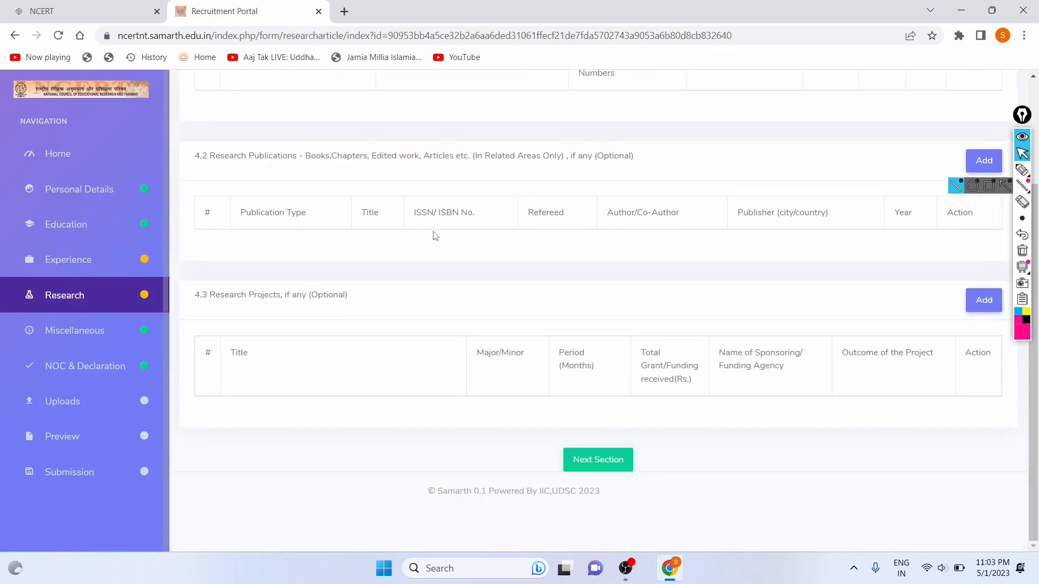
{"action": "left_click", "coordinate": [613, 459]}
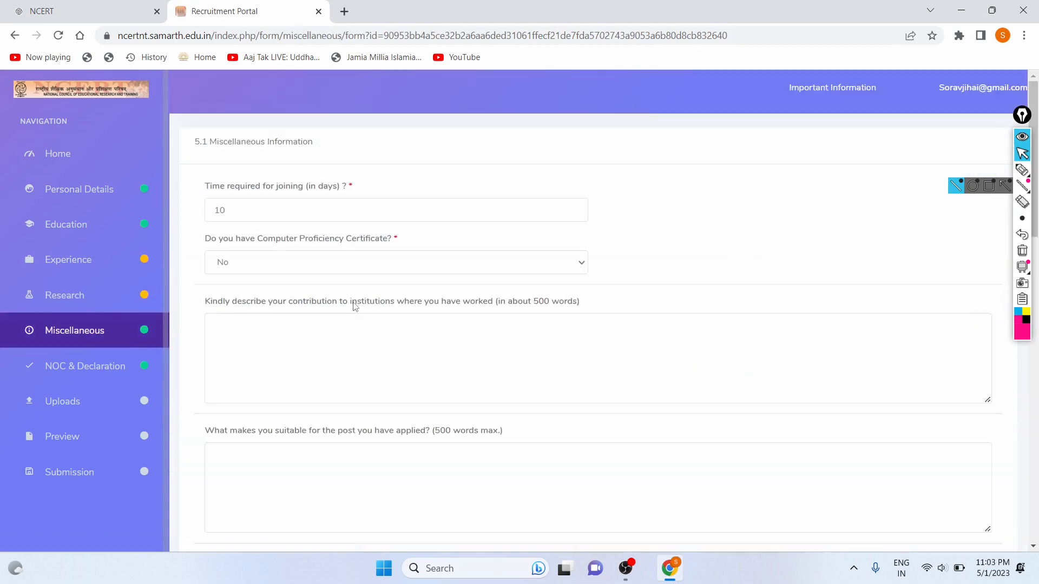
Submit the miscellaneous details and referees, confirming the submission.
{"action": "scroll", "coordinate": [611, 481], "scroll_direction": "down", "scroll_amount": 10}
{"action": "left_click", "coordinate": [581, 432]}
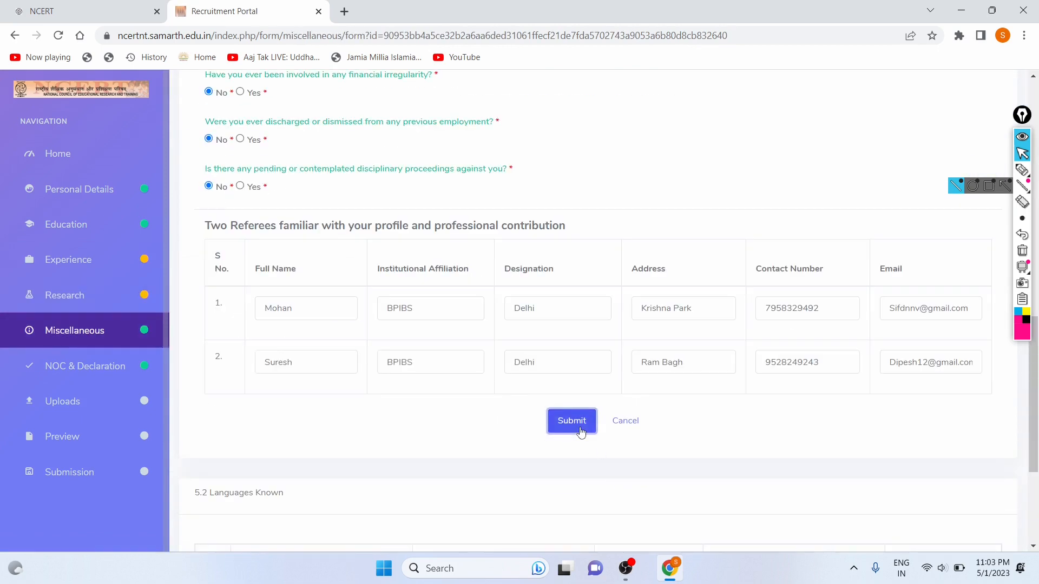
{"action": "left_click", "coordinate": [568, 425]}
Save the NOC and declaration, then pass through Uploads to the application preview.
{"action": "scroll", "coordinate": [471, 341], "scroll_direction": "down", "scroll_amount": 5}
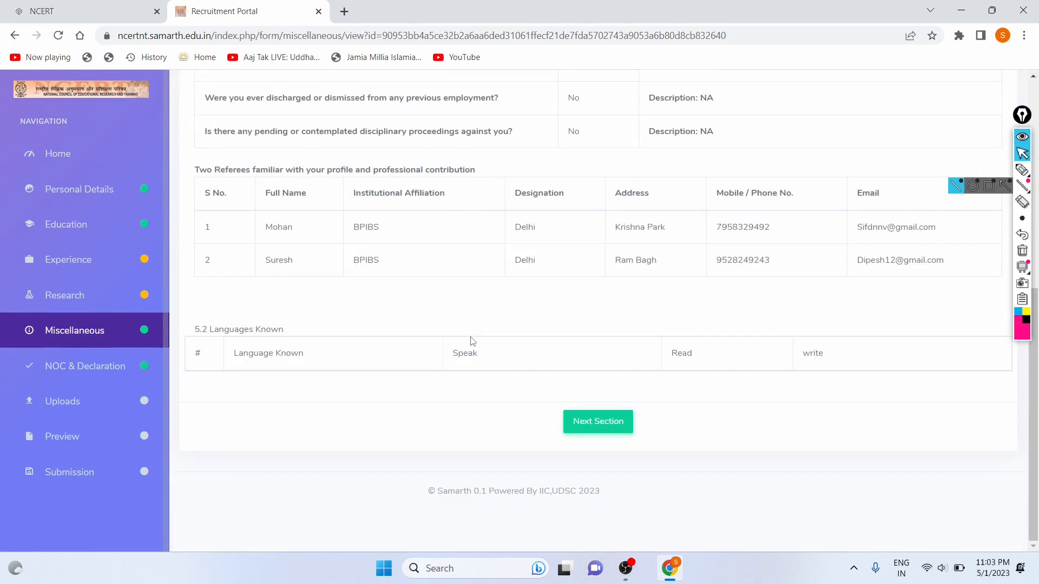
{"action": "left_click", "coordinate": [587, 425]}
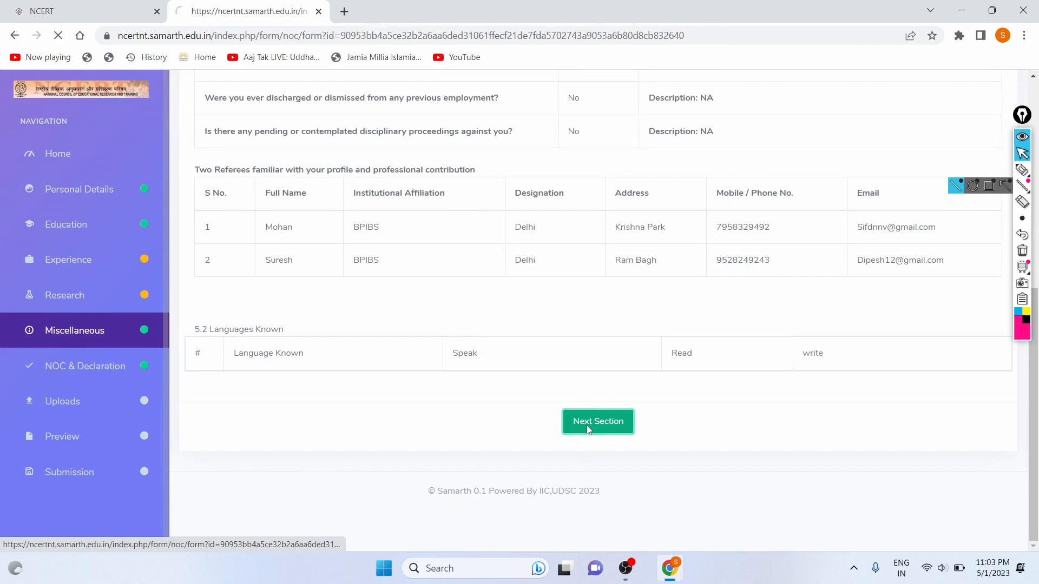
{"action": "scroll", "coordinate": [501, 340], "scroll_direction": "down", "scroll_amount": 3}
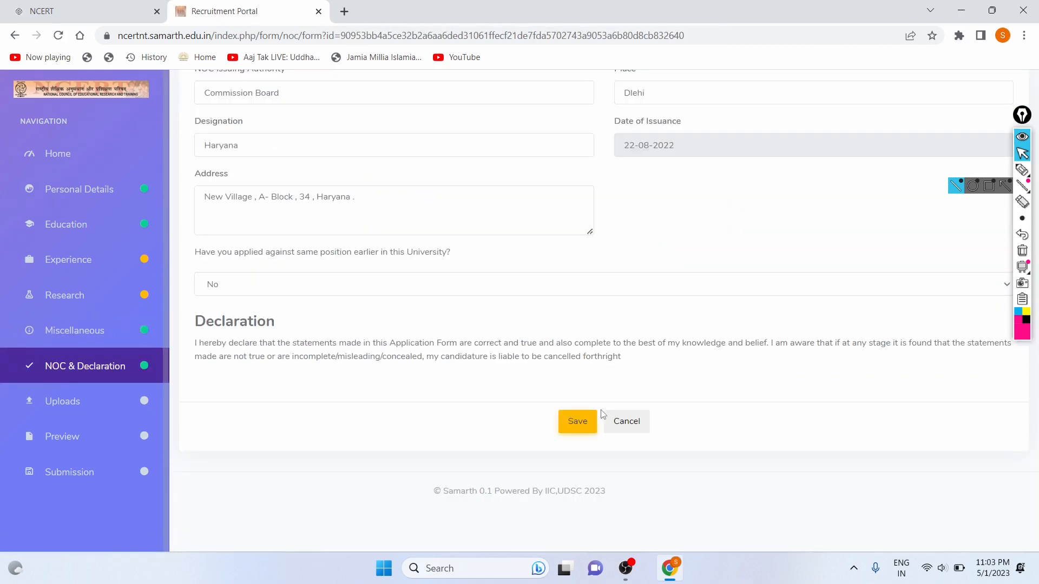
{"action": "left_click", "coordinate": [575, 422]}
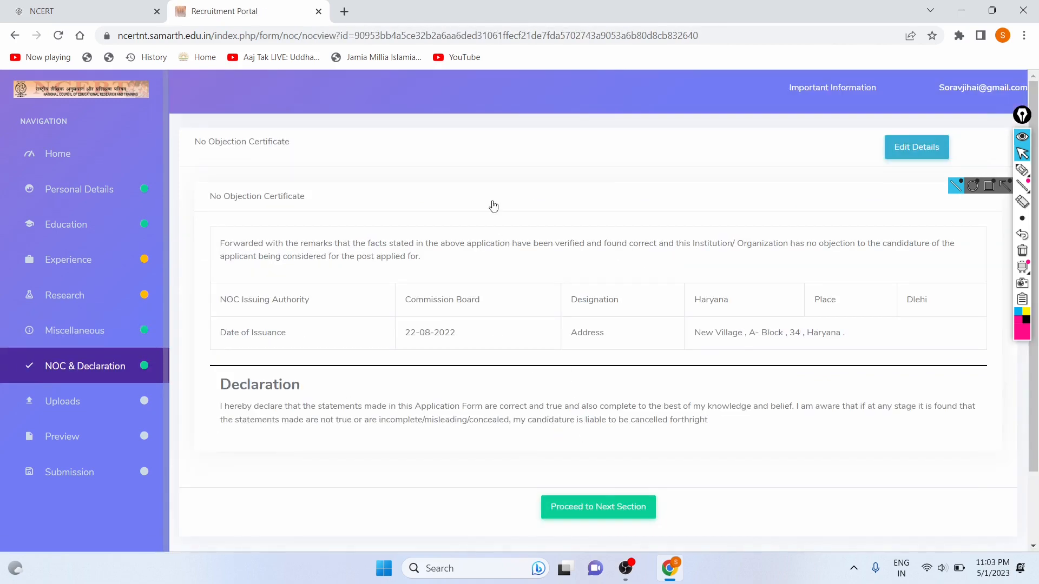
{"action": "scroll", "coordinate": [493, 205], "scroll_direction": "down", "scroll_amount": 2}
{"action": "left_click", "coordinate": [596, 421]}
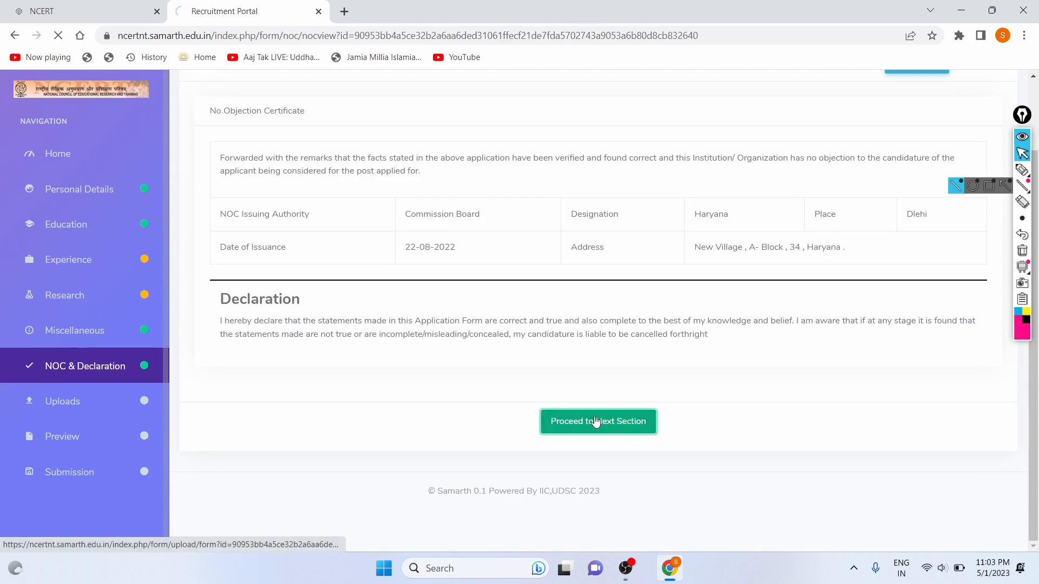
{"action": "scroll", "coordinate": [655, 372], "scroll_direction": "down", "scroll_amount": 10}
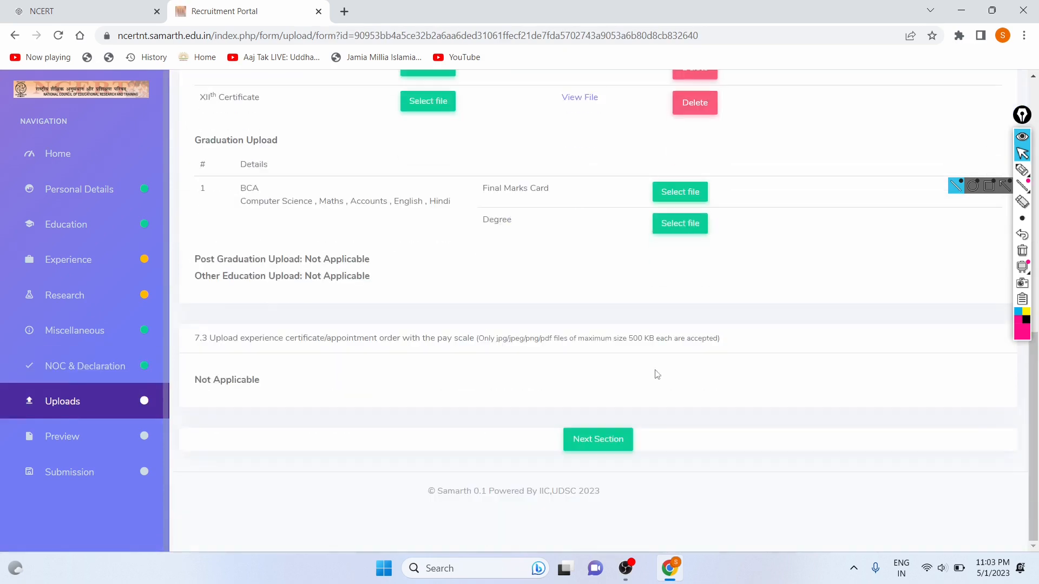
{"action": "left_click", "coordinate": [589, 441]}
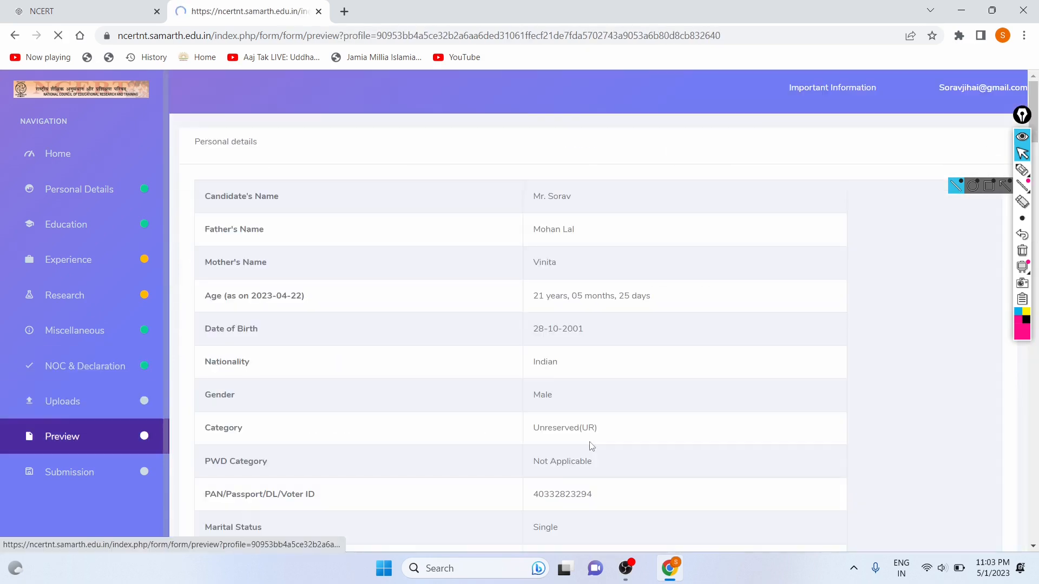
Agree to the preview terms and go on to the submission check.
{"action": "scroll", "coordinate": [555, 386], "scroll_direction": "down", "scroll_amount": 20}
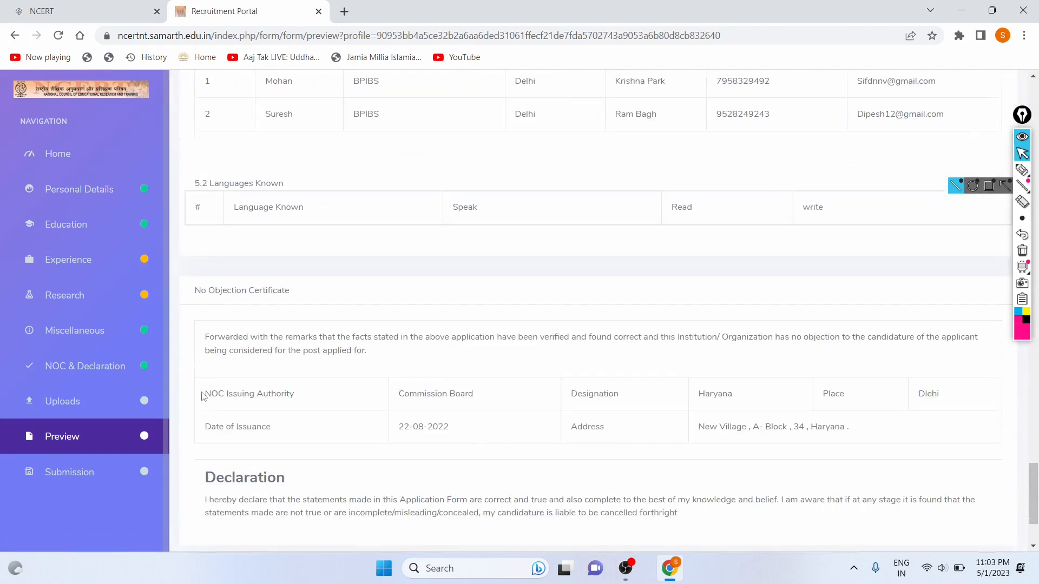
{"action": "scroll", "coordinate": [243, 408], "scroll_direction": "down", "scroll_amount": 2}
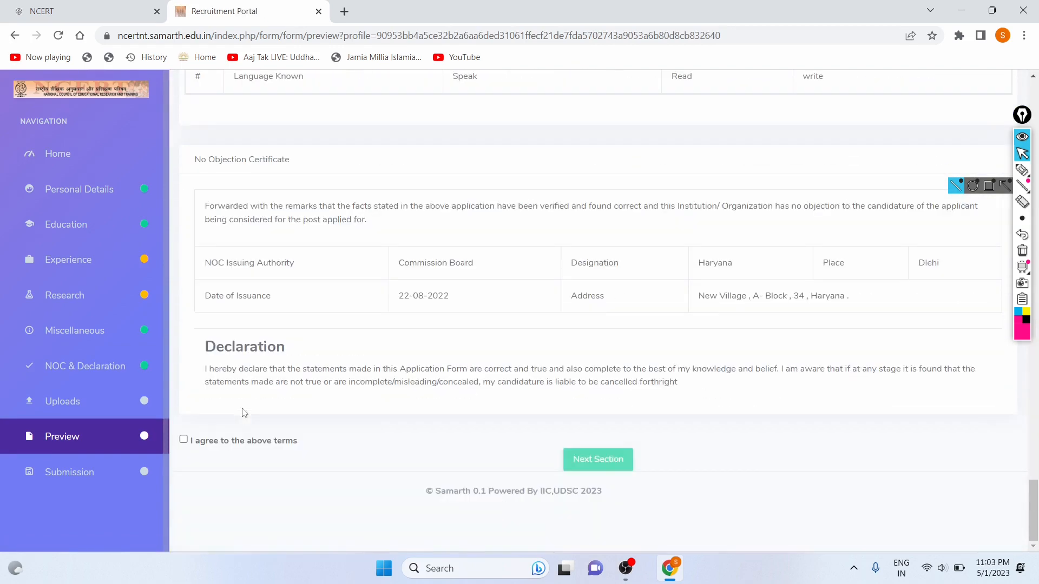
{"action": "left_click", "coordinate": [184, 440]}
{"action": "left_click", "coordinate": [612, 471]}
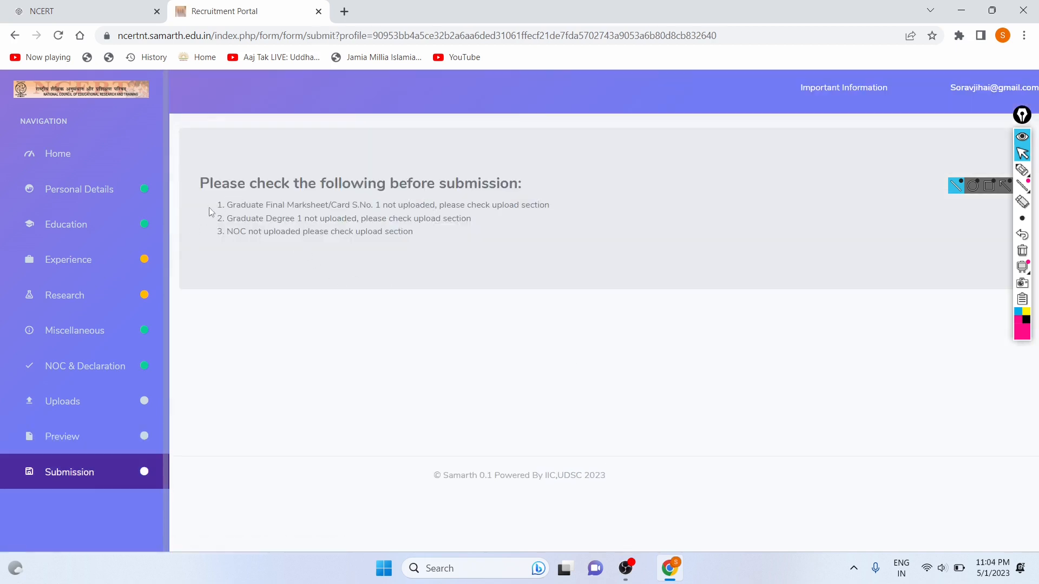
Highlight the missing graduate marksheet, graduate degree and NOC upload warnings.
{"action": "left_click_drag", "start_coordinate": [229, 206], "coordinate": [535, 206]}
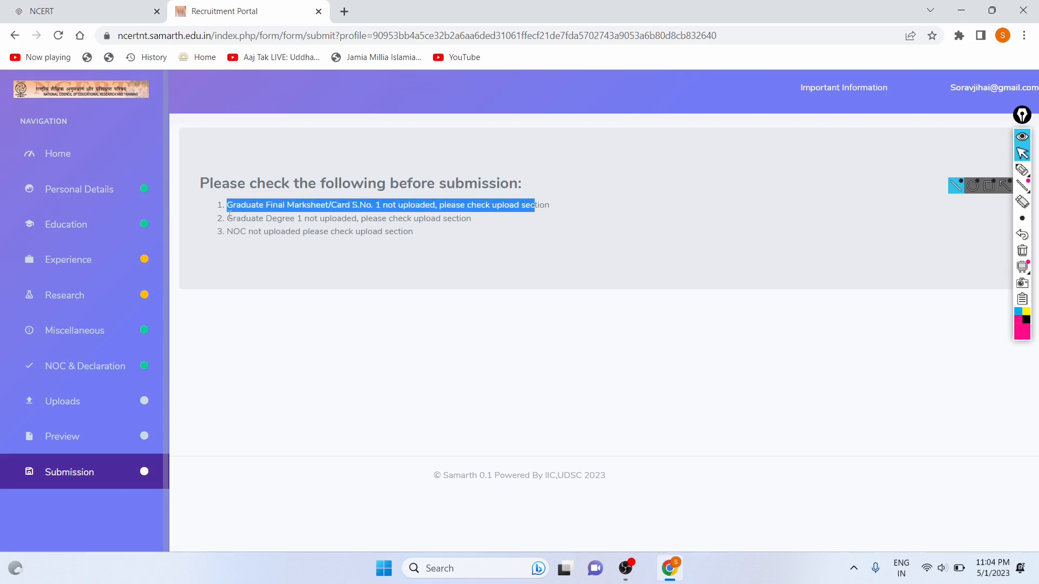
{"action": "left_click_drag", "start_coordinate": [227, 218], "coordinate": [452, 219]}
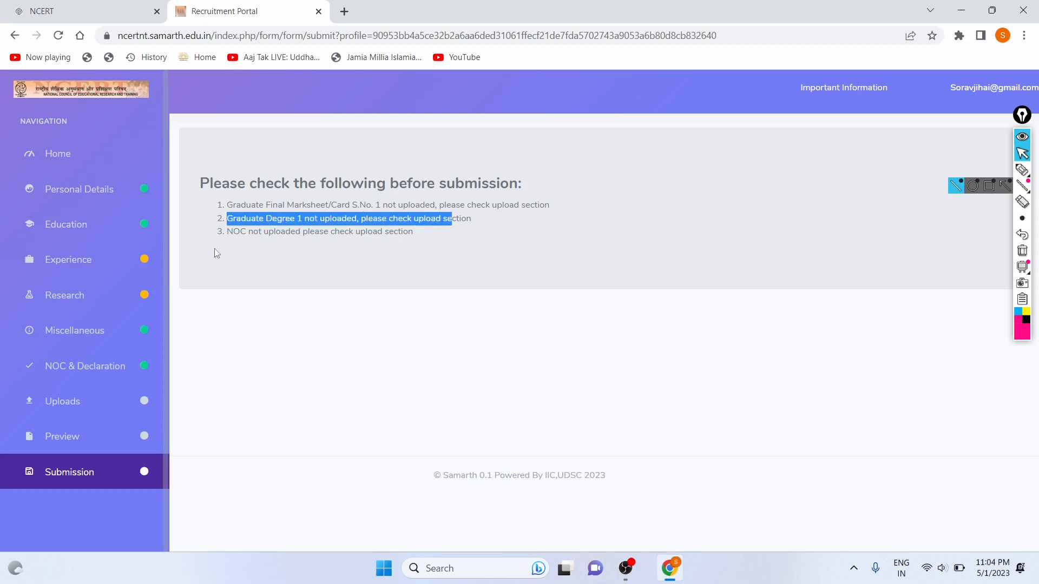
{"action": "left_click_drag", "start_coordinate": [216, 253], "coordinate": [391, 239]}
{"action": "left_click", "coordinate": [391, 238]}
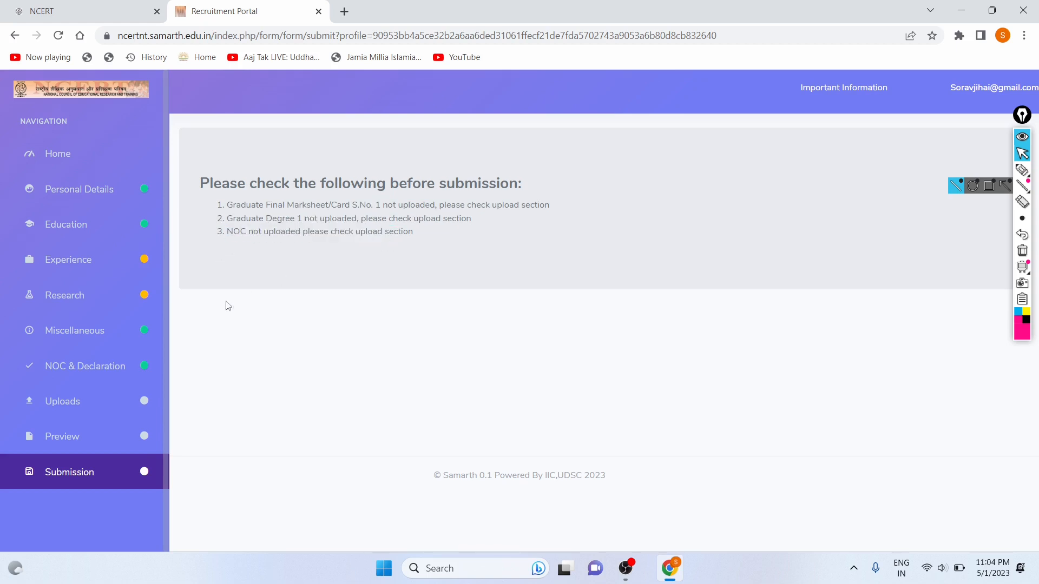
Go to Uploads and locate the BCA Final Marks Card and Degree slots.
{"action": "left_click", "coordinate": [82, 403]}
{"action": "scroll", "coordinate": [331, 344], "scroll_direction": "down", "scroll_amount": 6}
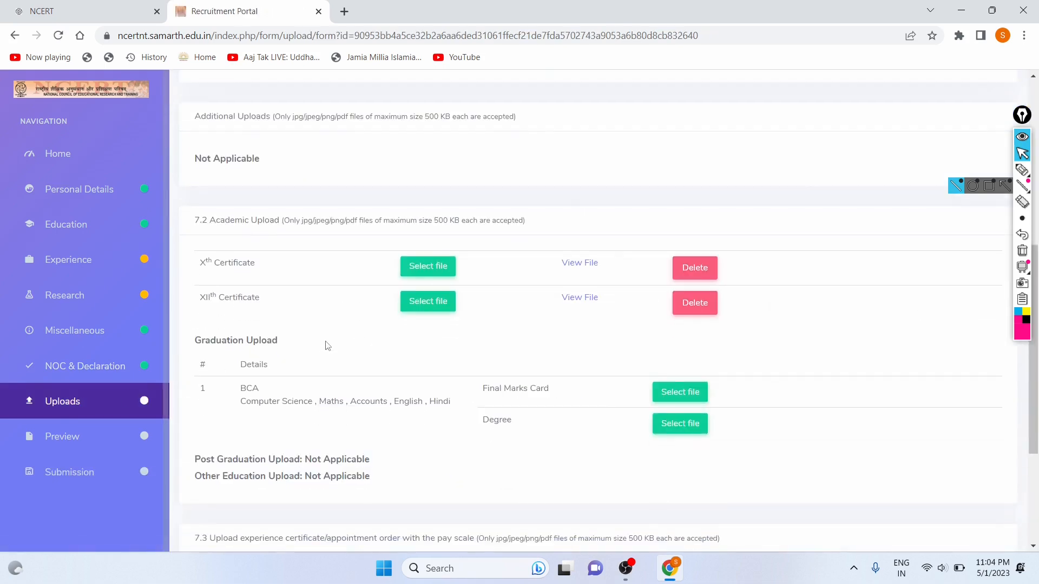
{"action": "scroll", "coordinate": [329, 344], "scroll_direction": "down", "scroll_amount": 3}
{"action": "scroll", "coordinate": [331, 344], "scroll_direction": "up", "scroll_amount": 3}
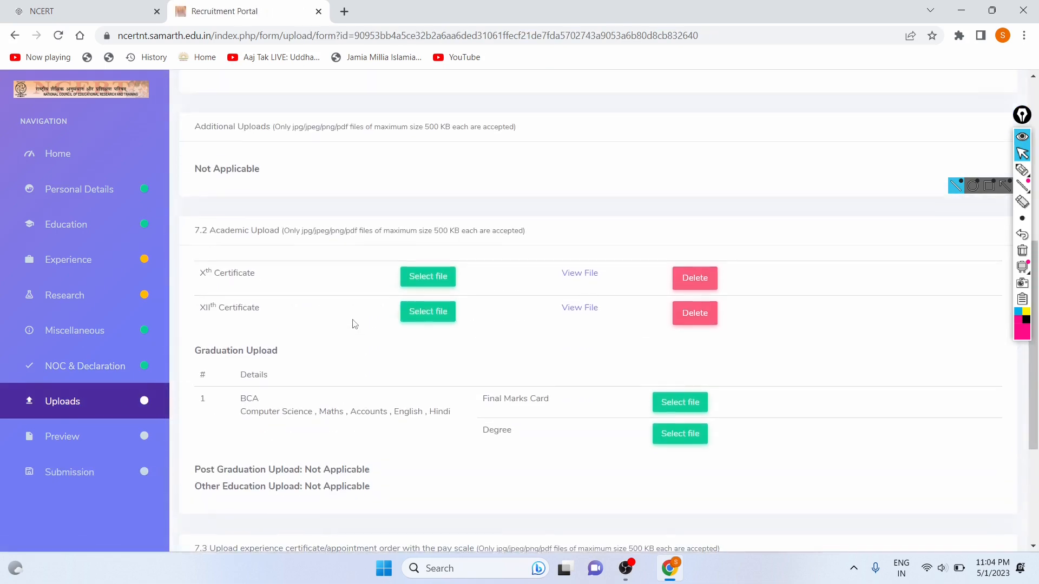
{"action": "scroll", "coordinate": [383, 314], "scroll_direction": "down", "scroll_amount": 1}
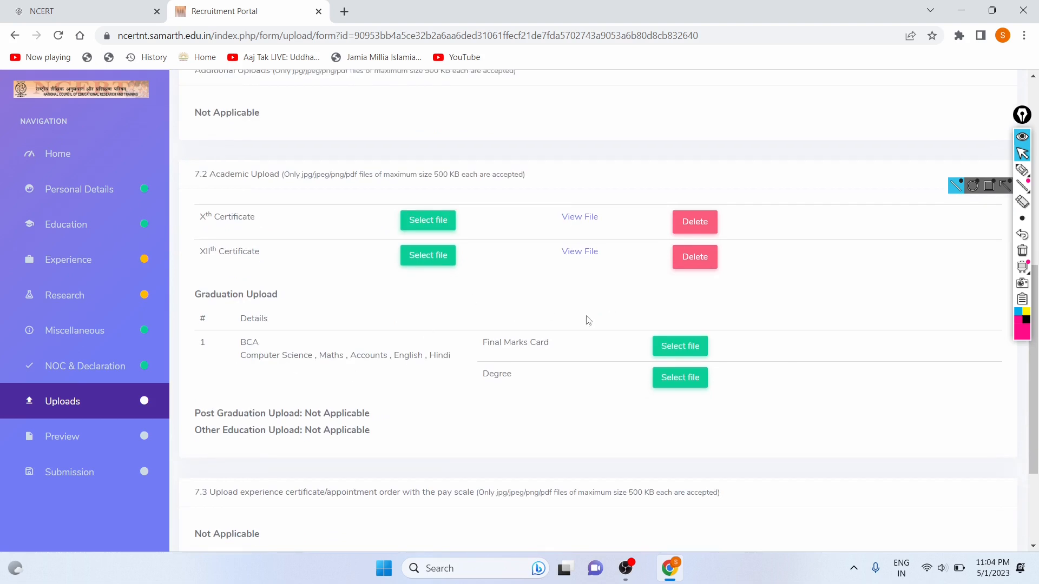
{"action": "scroll", "coordinate": [291, 298], "scroll_direction": "down", "scroll_amount": 1}
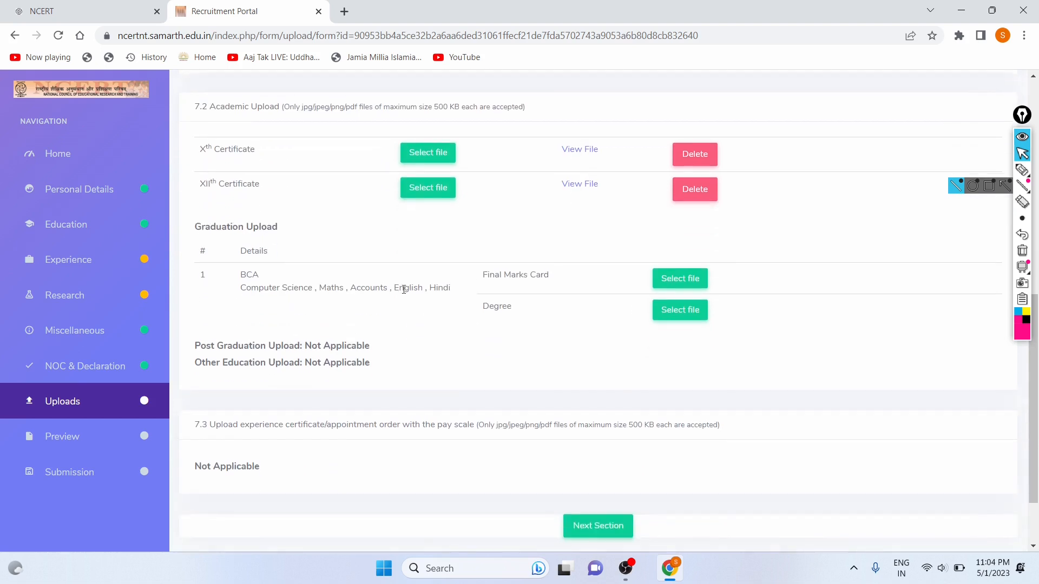
{"action": "left_click_drag", "start_coordinate": [487, 275], "coordinate": [631, 287]}
{"action": "left_click", "coordinate": [631, 288]}
{"action": "left_click_drag", "start_coordinate": [238, 278], "coordinate": [310, 278]}
{"action": "left_click", "coordinate": [556, 309]}
Upload sign.jpg as both the BCA Final Marks Card and the Degree.
{"action": "left_click", "coordinate": [662, 285]}
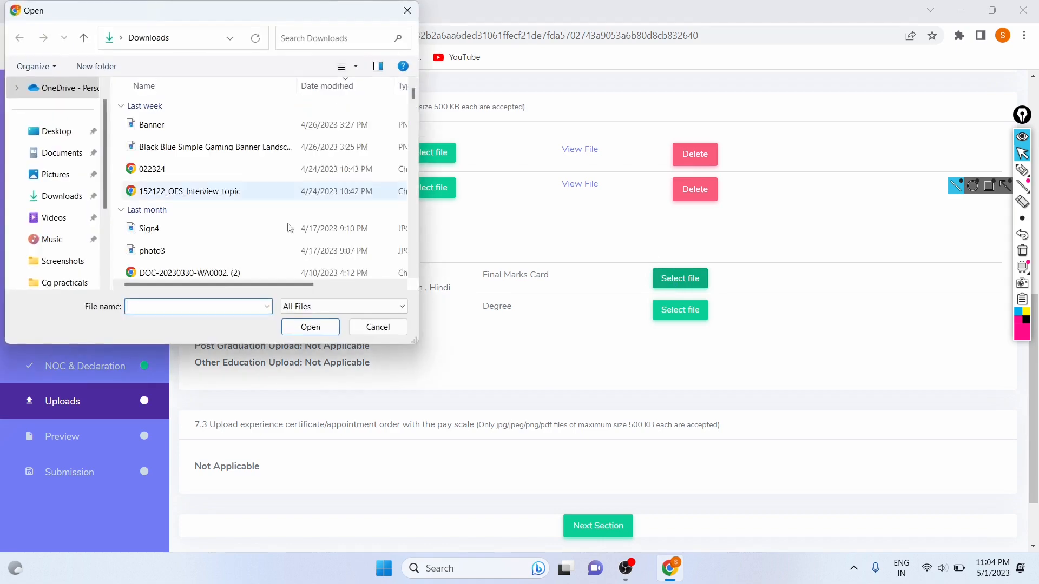
{"action": "type", "text": "sign"}
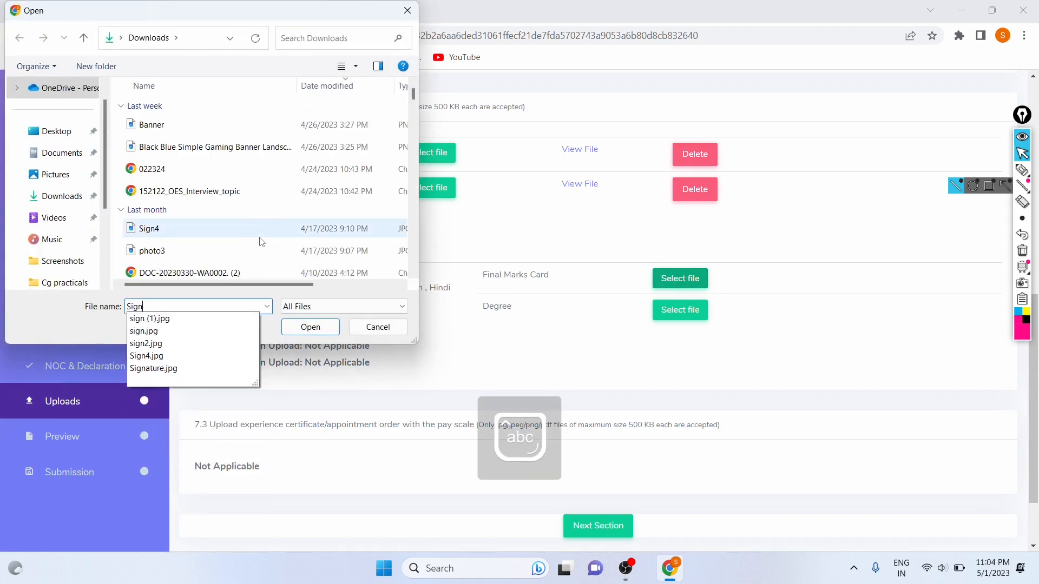
{"action": "key", "text": "Down"}
{"action": "key", "text": "Down"}
{"action": "key", "text": "Return"}
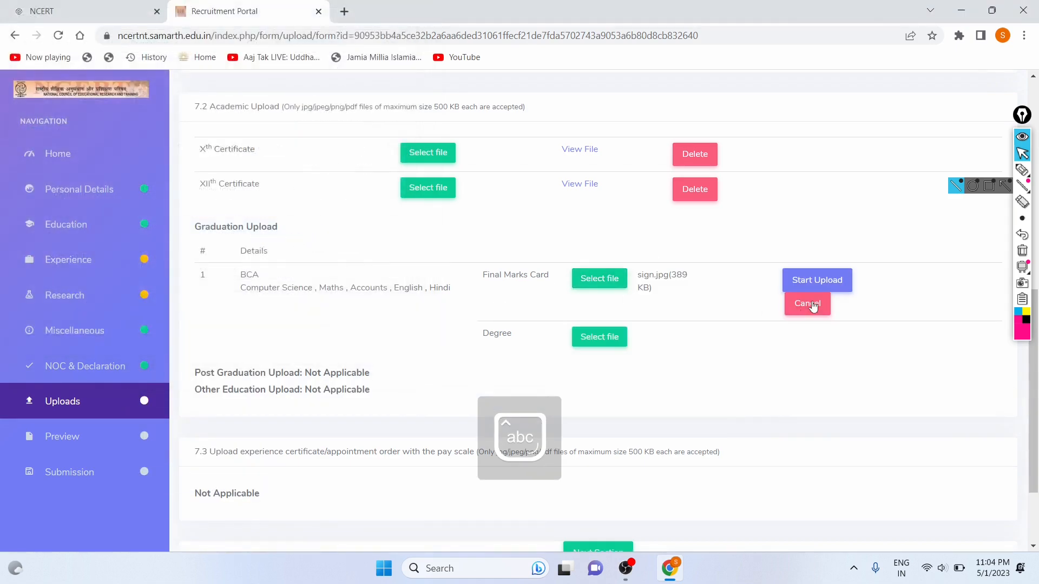
{"action": "left_click", "coordinate": [809, 282]}
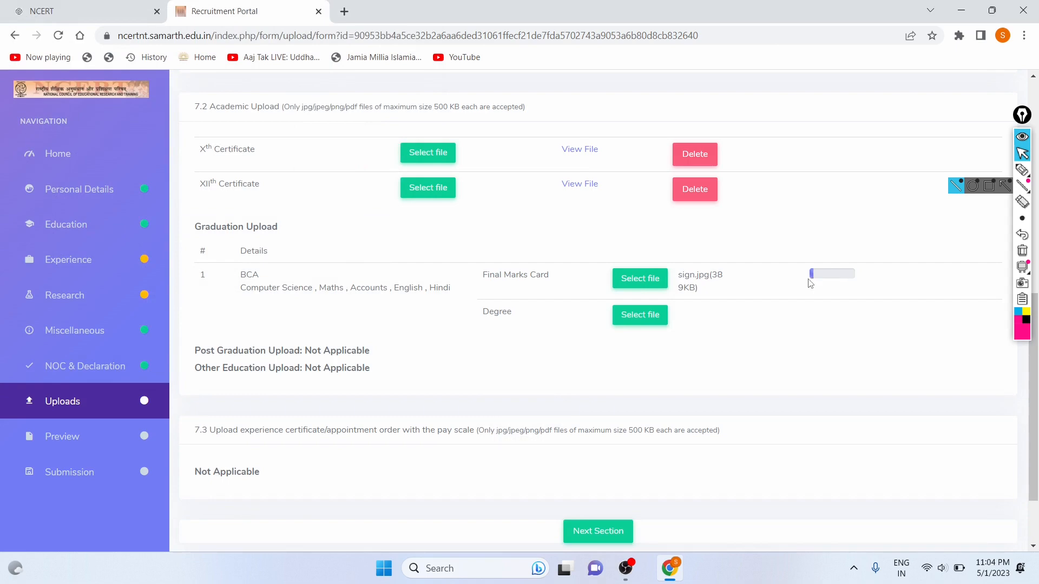
{"action": "left_click", "coordinate": [648, 320]}
{"action": "type", "text": "sign"}
{"action": "key", "text": "Down"}
{"action": "key", "text": "Down"}
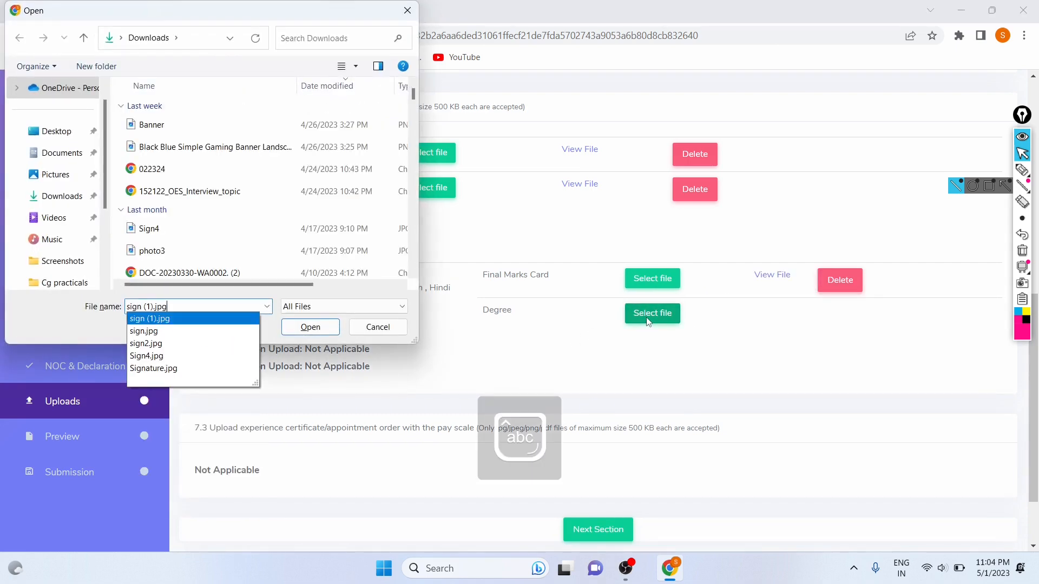
{"action": "key", "text": "Return"}
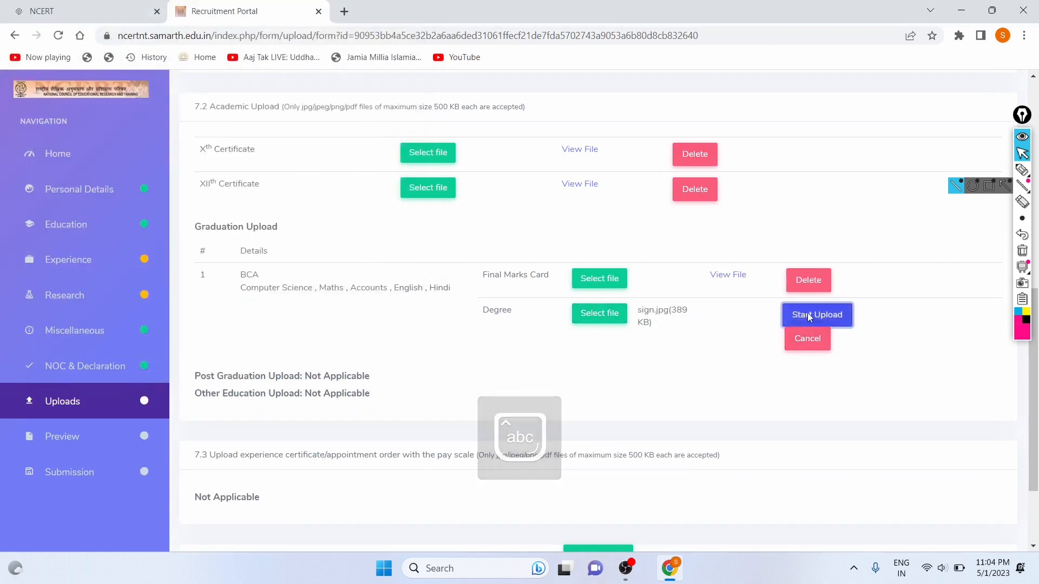
{"action": "left_click", "coordinate": [816, 315]}
Upload sign.jpg as the No Objection Certificate and continue to the preview.
{"action": "scroll", "coordinate": [624, 326], "scroll_direction": "down", "scroll_amount": 2}
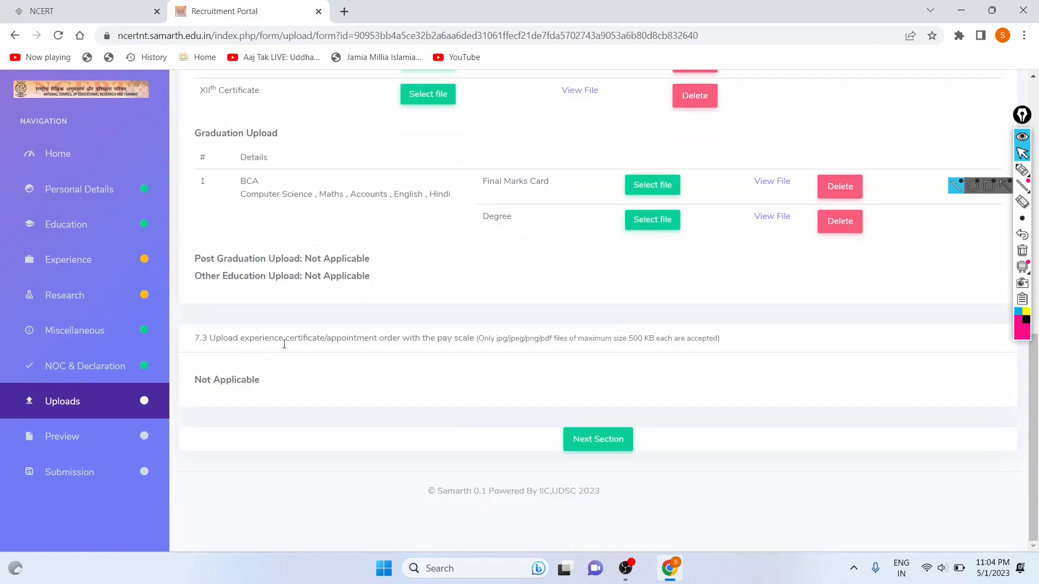
{"action": "scroll", "coordinate": [406, 413], "scroll_direction": "up", "scroll_amount": 8}
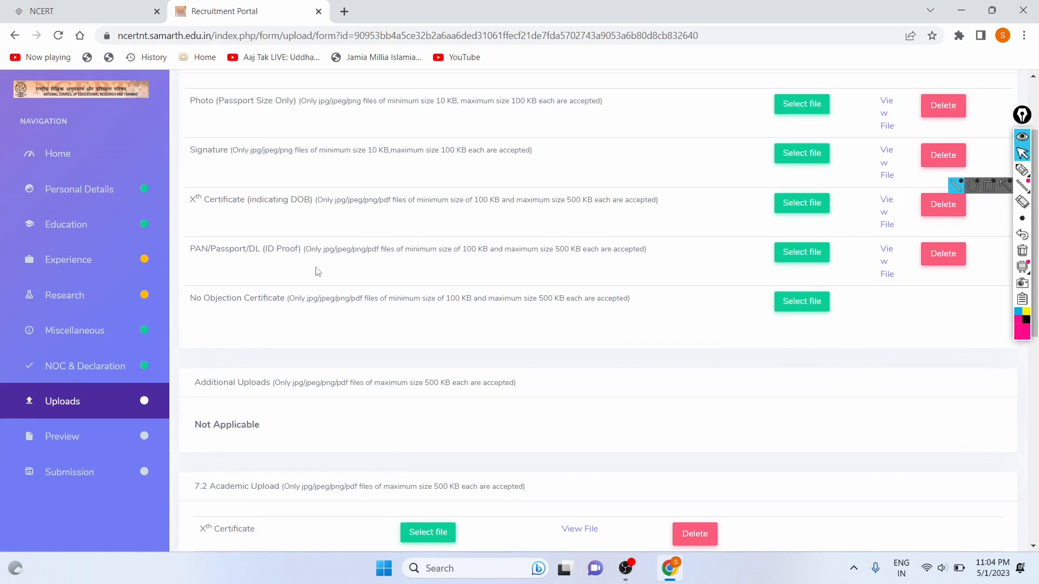
{"action": "left_click", "coordinate": [805, 307]}
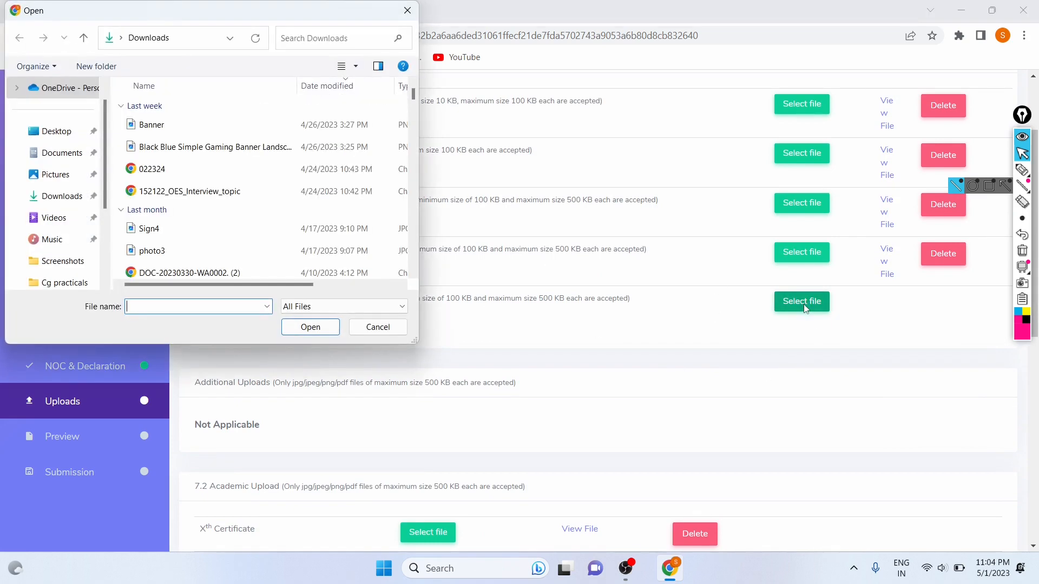
{"action": "type", "text": "Sign"}
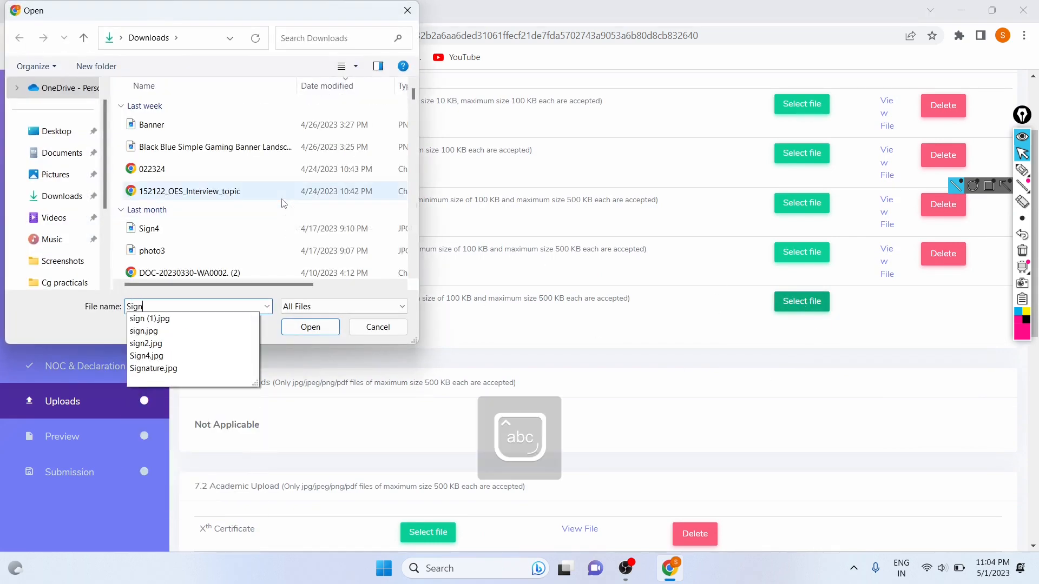
{"action": "key", "text": "Down"}
{"action": "key", "text": "Down"}
{"action": "key", "text": "Return"}
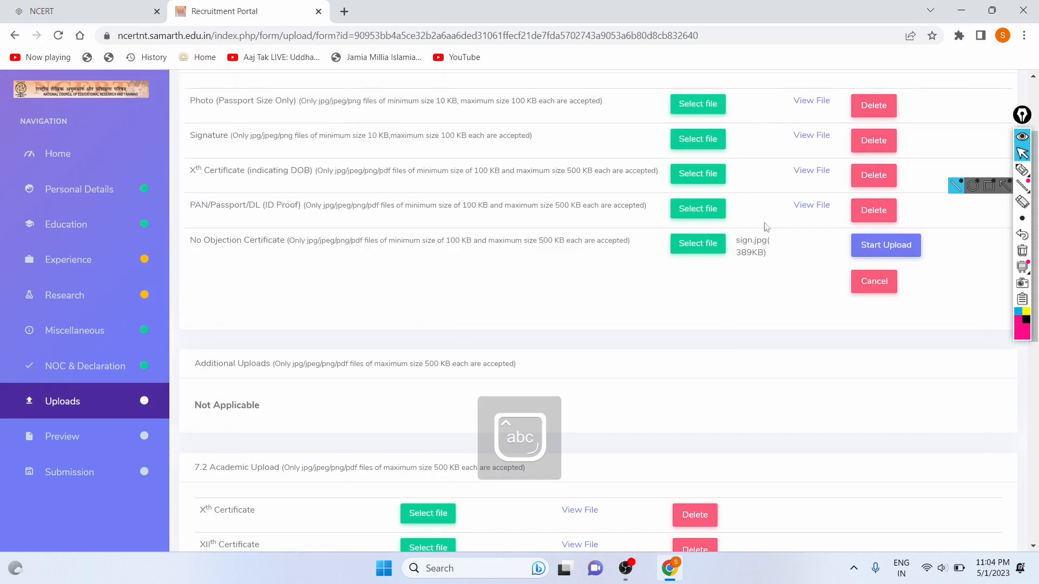
{"action": "left_click", "coordinate": [884, 250]}
{"action": "scroll", "coordinate": [700, 243], "scroll_direction": "down", "scroll_amount": 8}
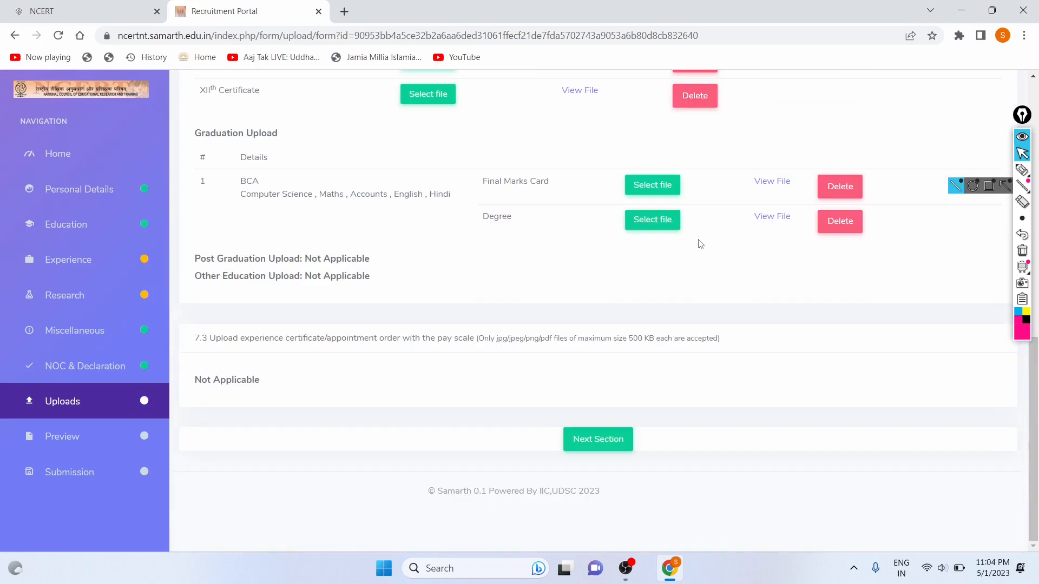
{"action": "left_click", "coordinate": [618, 436]}
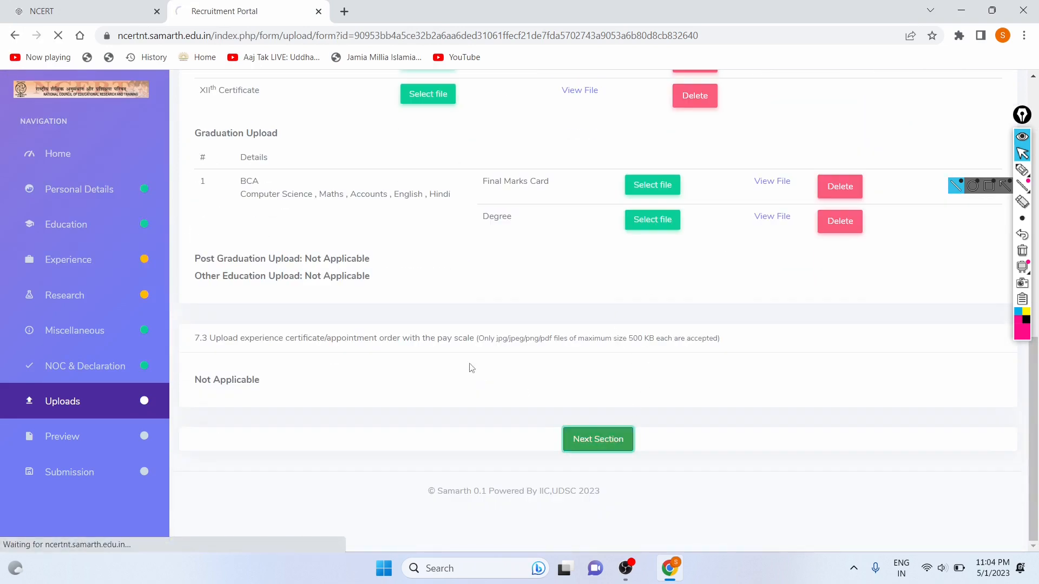
Accept the declaration terms and apply under the Unreserved(UR) category.
{"action": "scroll", "coordinate": [470, 365], "scroll_direction": "down", "scroll_amount": 20}
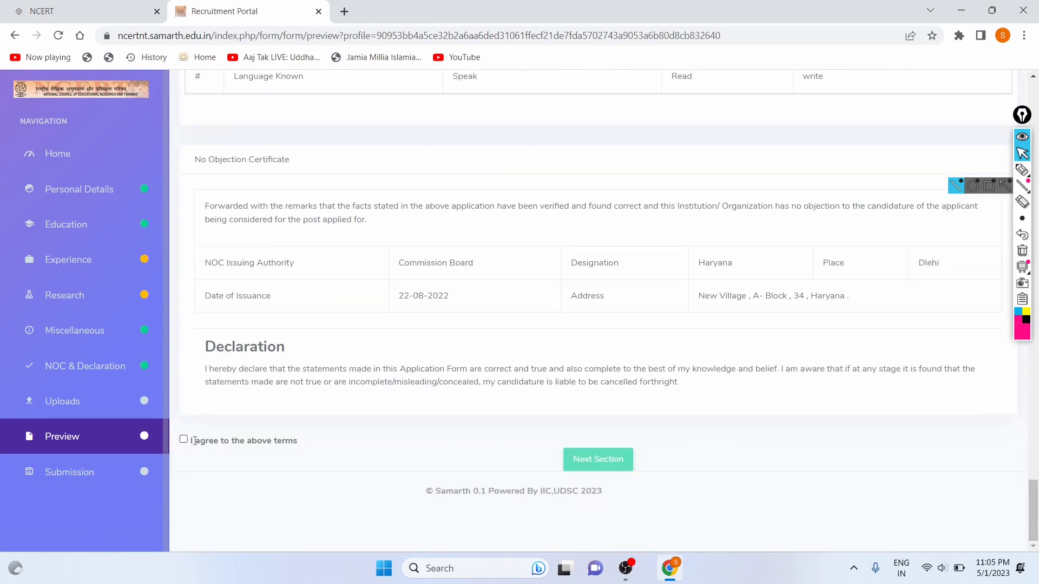
{"action": "left_click", "coordinate": [183, 440]}
{"action": "left_click", "coordinate": [601, 458]}
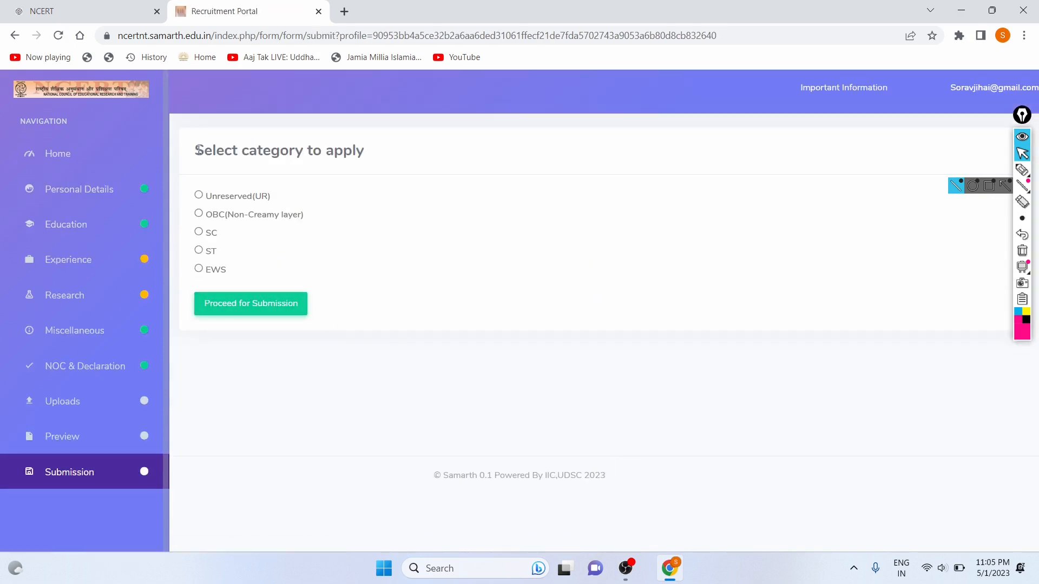
{"action": "left_click_drag", "start_coordinate": [194, 151], "coordinate": [400, 157]}
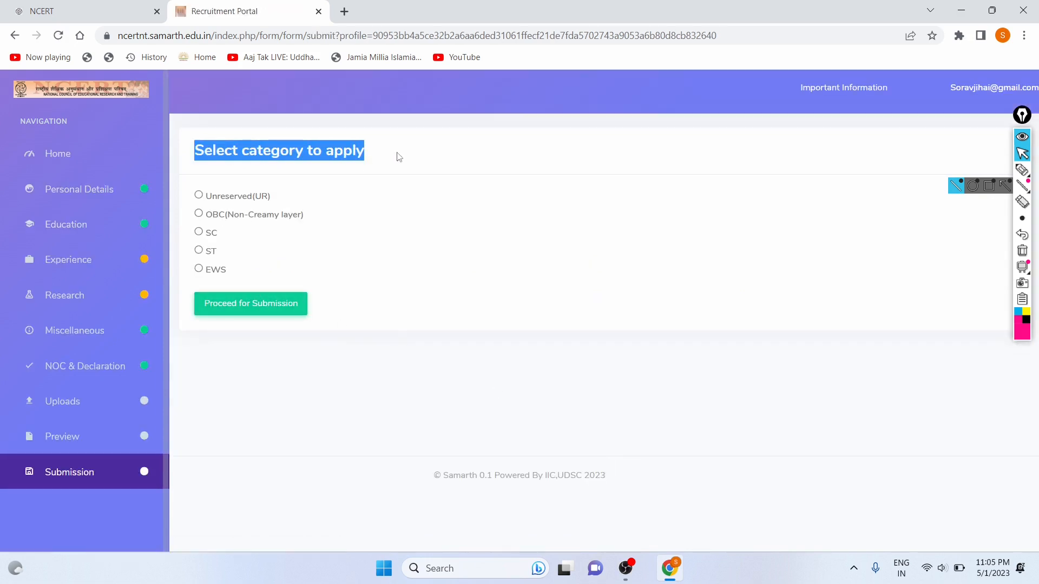
{"action": "left_click", "coordinate": [373, 180]}
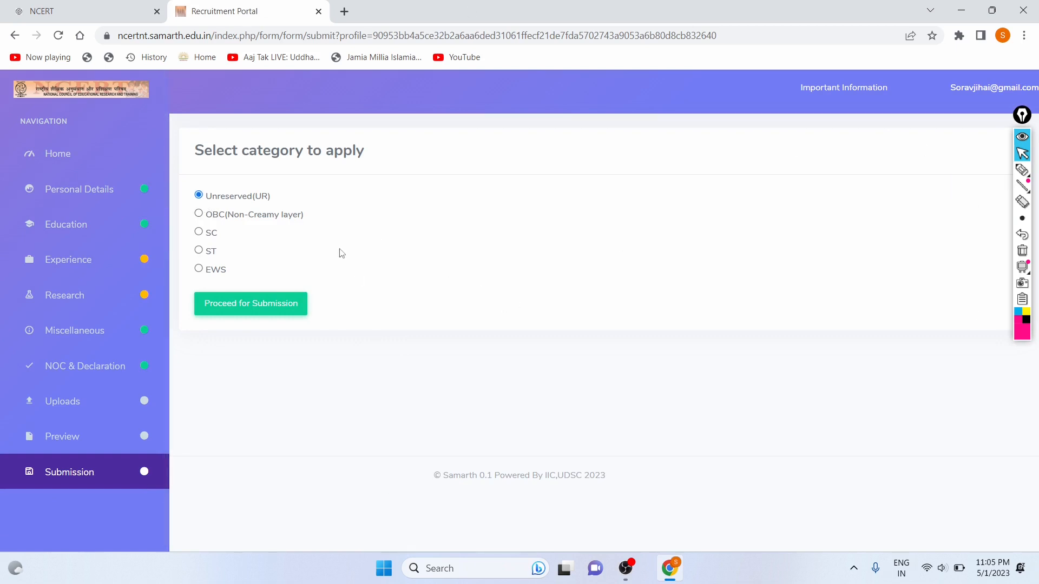
{"action": "left_click", "coordinate": [279, 310]}
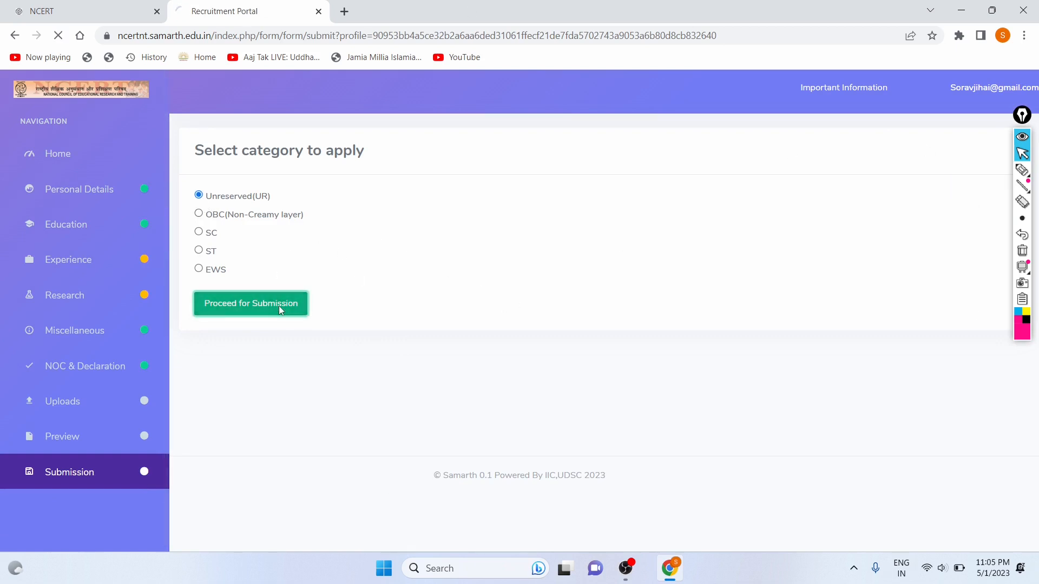
Review the Proceed For Payment page, highlighting the ₹ 1200.00 application fee.
{"action": "scroll", "coordinate": [475, 332], "scroll_direction": "down", "scroll_amount": 2}
{"action": "scroll", "coordinate": [474, 332], "scroll_direction": "up", "scroll_amount": 3}
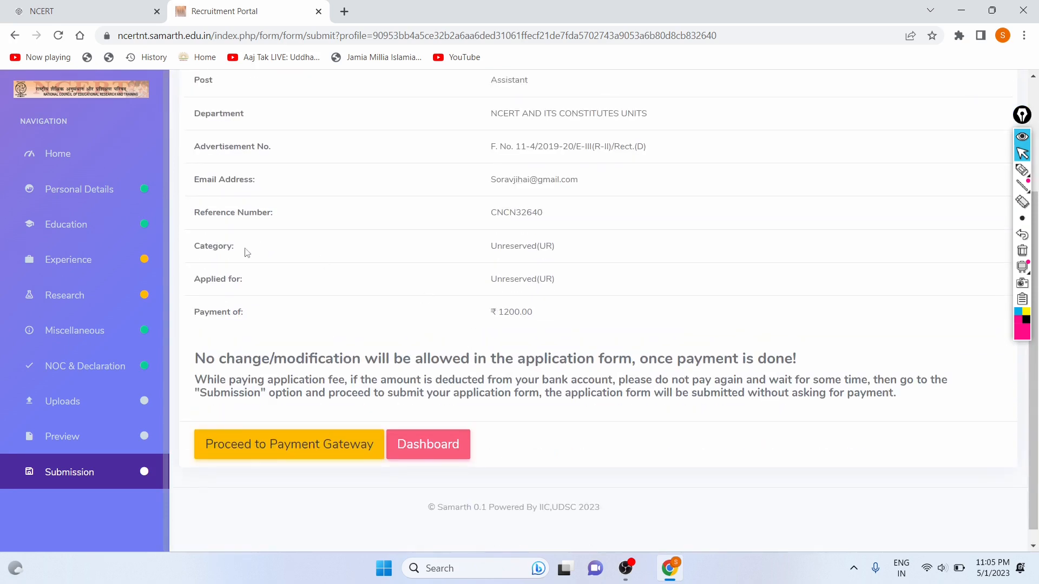
{"action": "left_click_drag", "start_coordinate": [196, 148], "coordinate": [341, 149]}
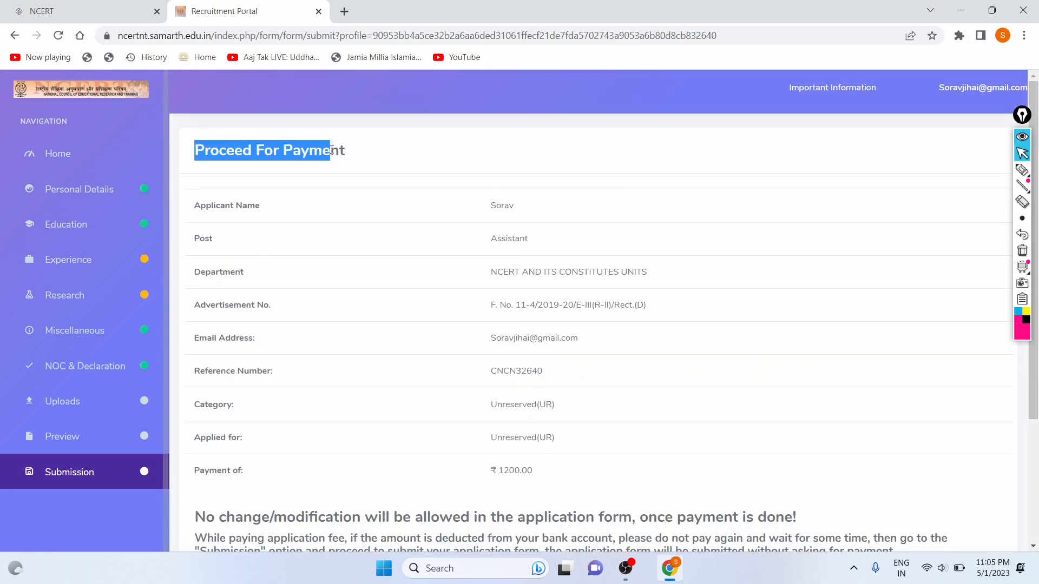
{"action": "left_click", "coordinate": [332, 150]}
{"action": "scroll", "coordinate": [350, 230], "scroll_direction": "down", "scroll_amount": 1}
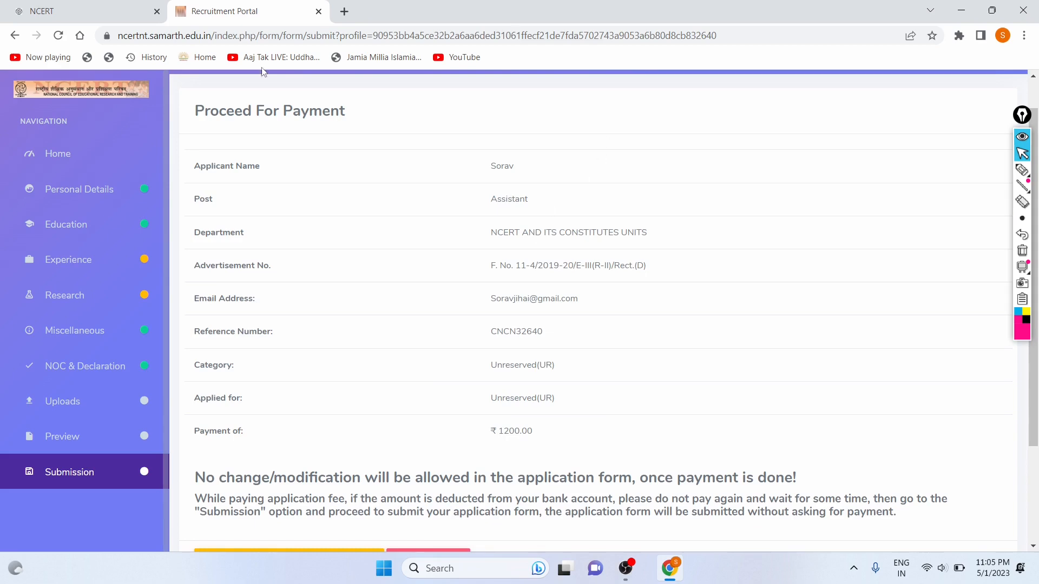
{"action": "scroll", "coordinate": [286, 147], "scroll_direction": "down", "scroll_amount": 2}
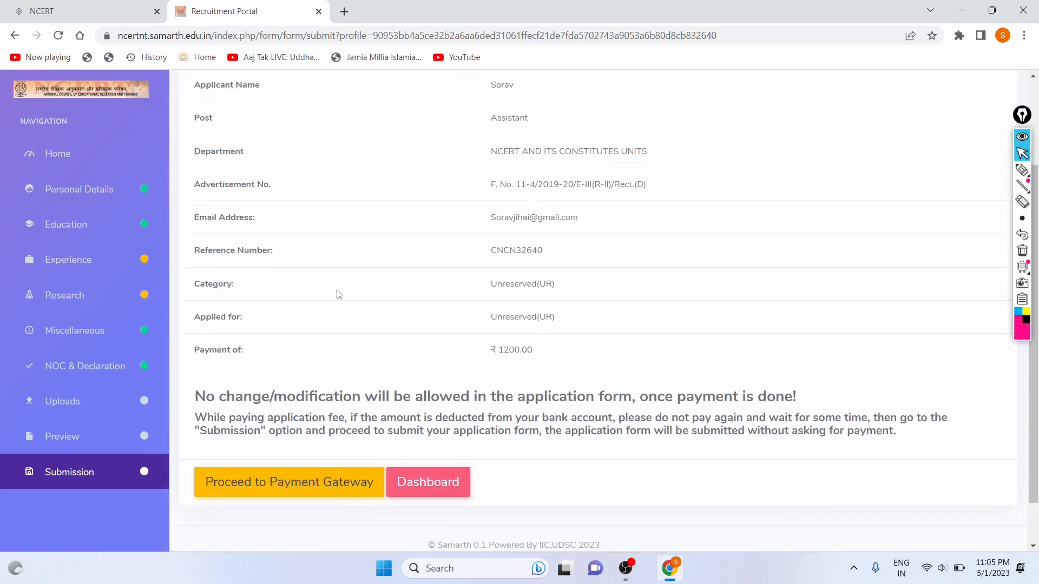
{"action": "scroll", "coordinate": [337, 294], "scroll_direction": "up", "scroll_amount": 3}
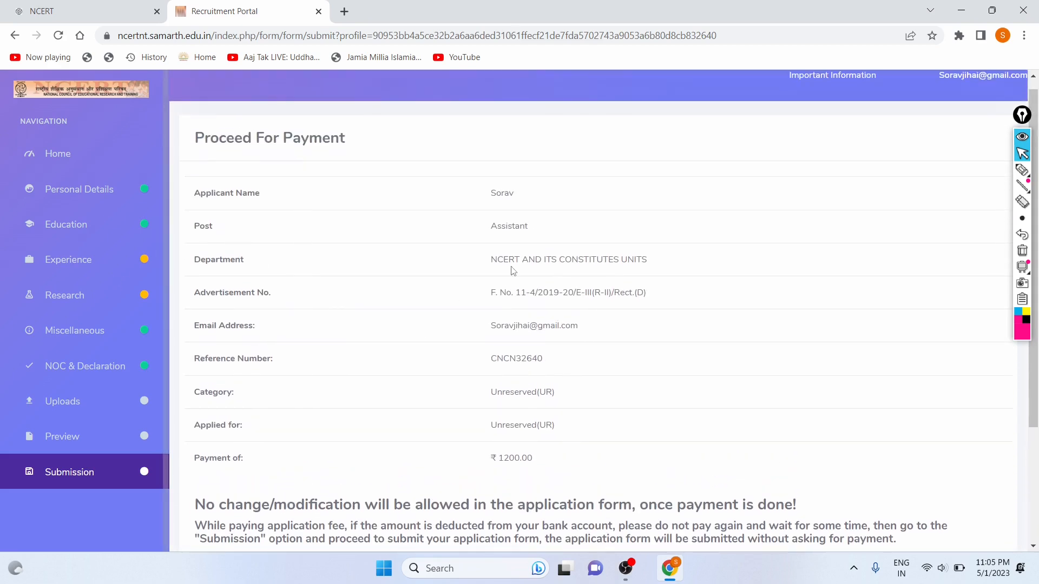
{"action": "scroll", "coordinate": [432, 283], "scroll_direction": "down", "scroll_amount": 4}
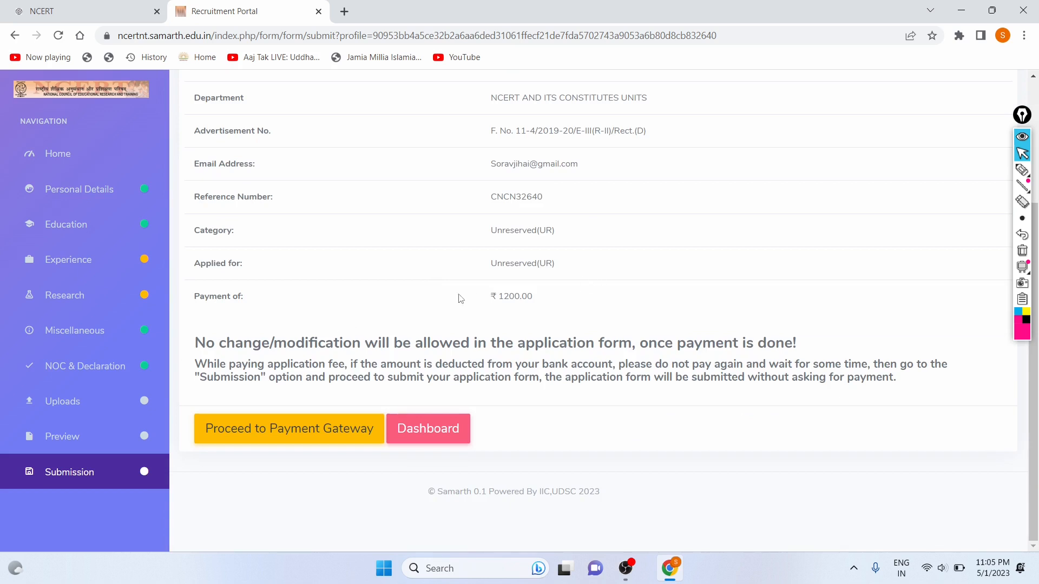
{"action": "left_click_drag", "start_coordinate": [489, 297], "coordinate": [539, 307]}
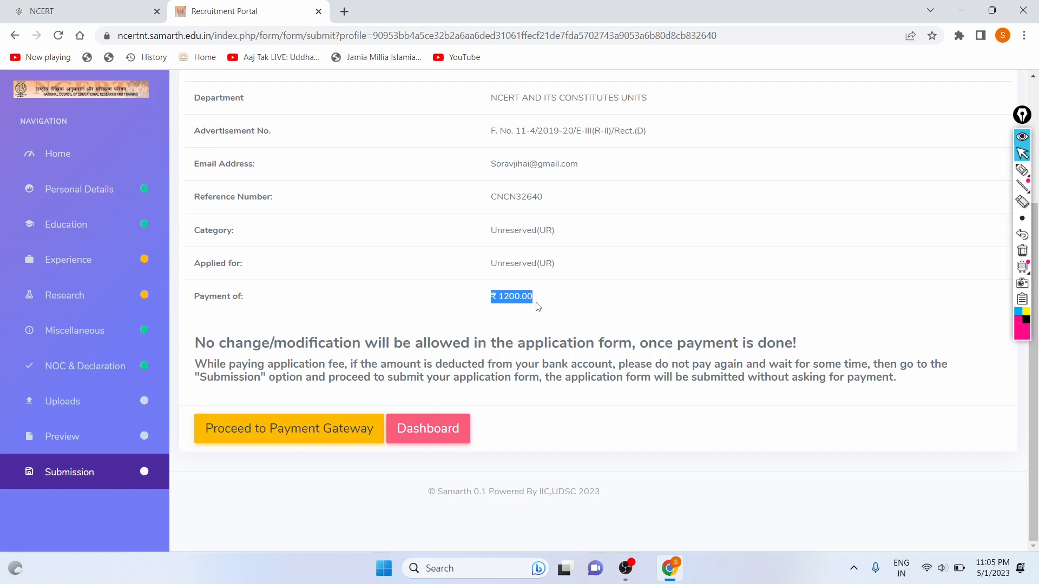
Proceed from the Submission page to the payment gateway for the ₹ 1200.00 fee.
{"action": "left_click", "coordinate": [322, 430]}
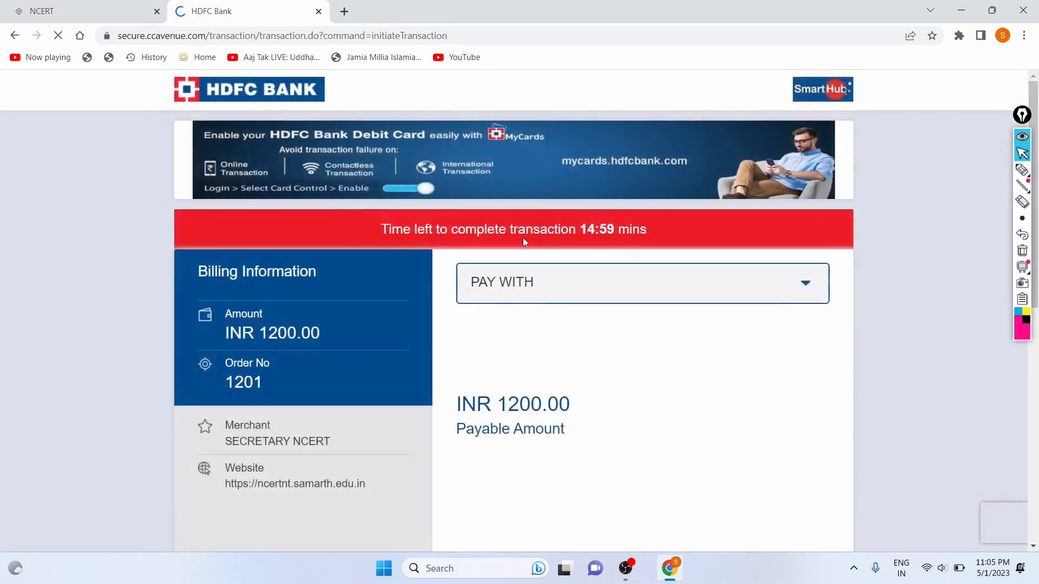
Circle the HDFC Bank logo on the loaded checkout with the annotation pen.
{"action": "scroll", "coordinate": [510, 209], "scroll_direction": "down", "scroll_amount": 2}
{"action": "scroll", "coordinate": [509, 206], "scroll_direction": "up", "scroll_amount": 1}
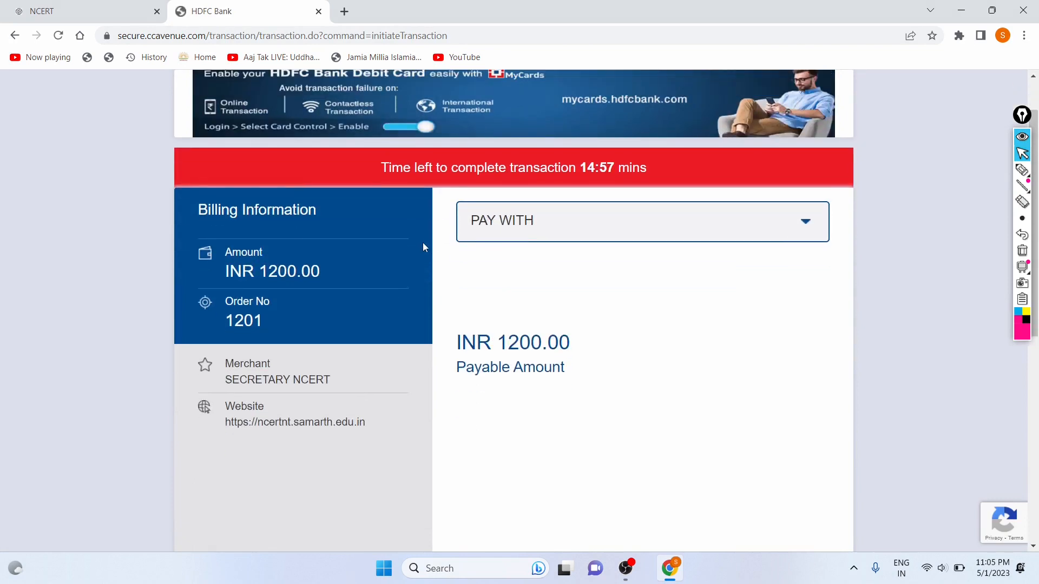
{"action": "scroll", "coordinate": [258, 267], "scroll_direction": "up", "scroll_amount": 2}
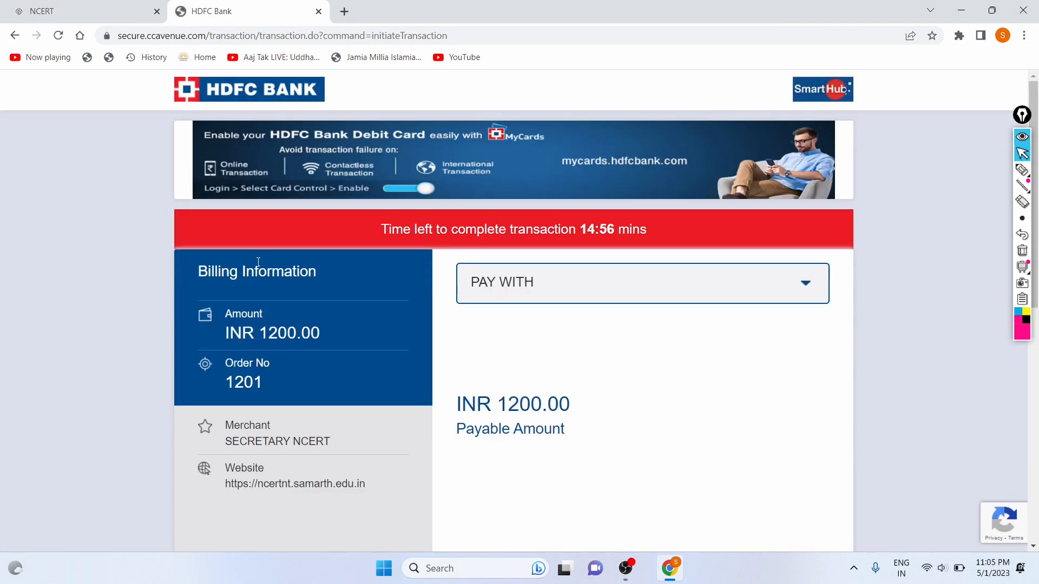
{"action": "left_click", "coordinate": [1023, 169]}
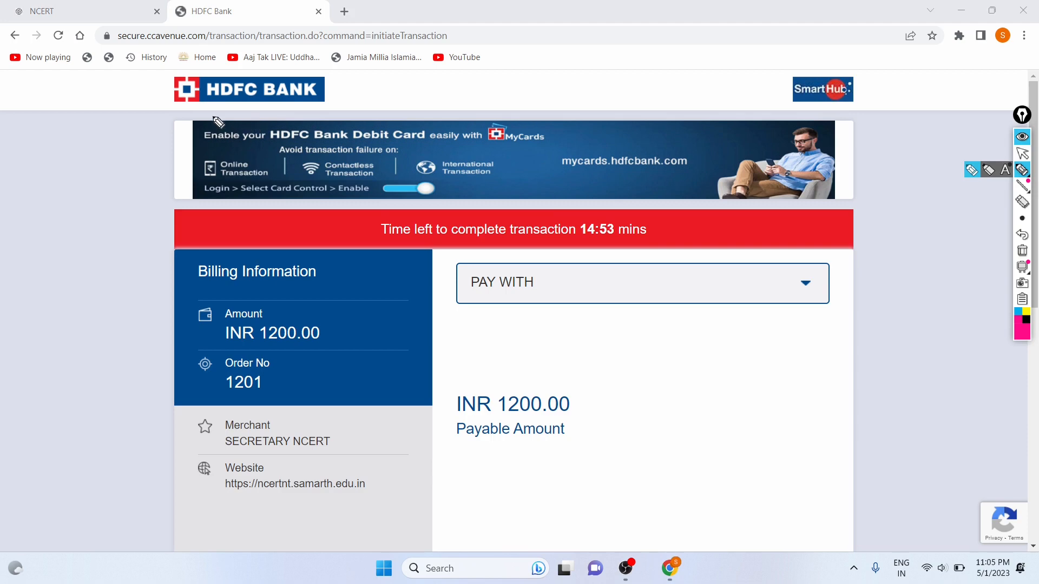
{"action": "mouse_move", "coordinate": [211, 116]}
{"action": "left_mouse_down"}
{"action": "mouse_move", "coordinate": [323, 15]}
{"action": "mouse_move", "coordinate": [268, 120]}
{"action": "left_mouse_up"}
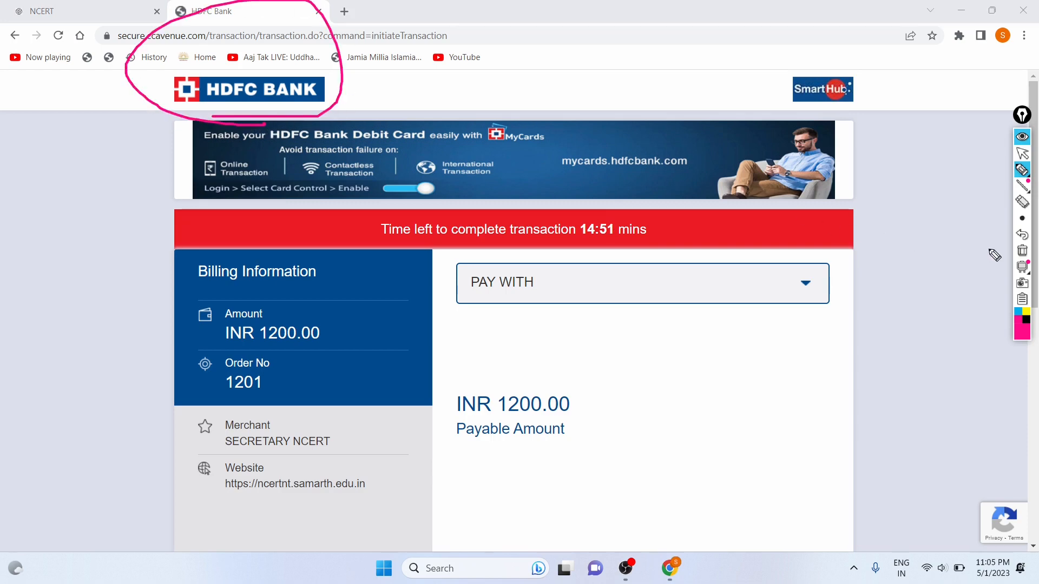
Erase the circle, then mark the INR 1200.00 amount, order number, payable amount, payment method and merchant details.
{"action": "left_click", "coordinate": [1022, 237]}
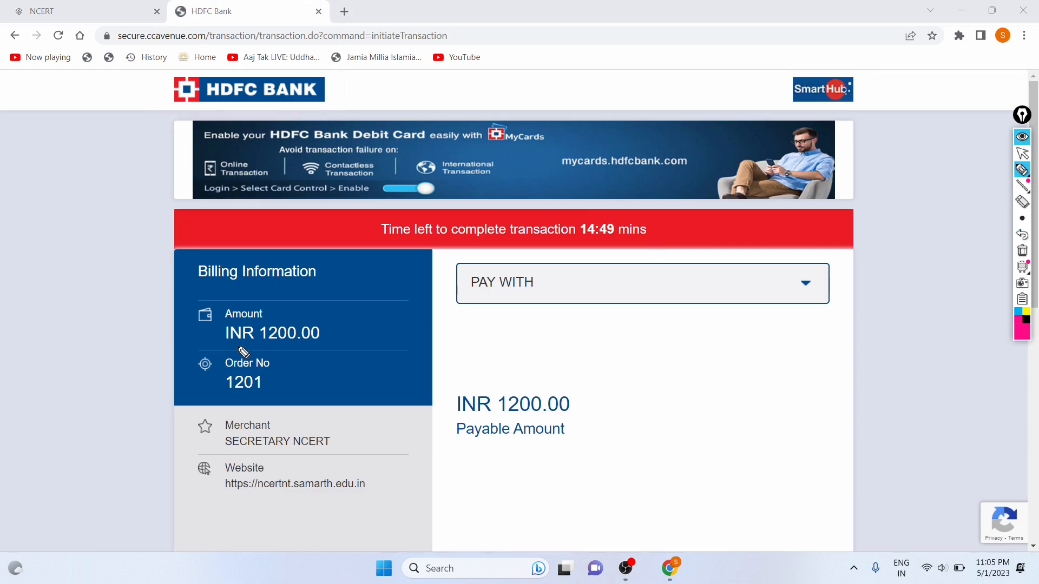
{"action": "left_click_drag", "start_coordinate": [231, 346], "coordinate": [409, 353]}
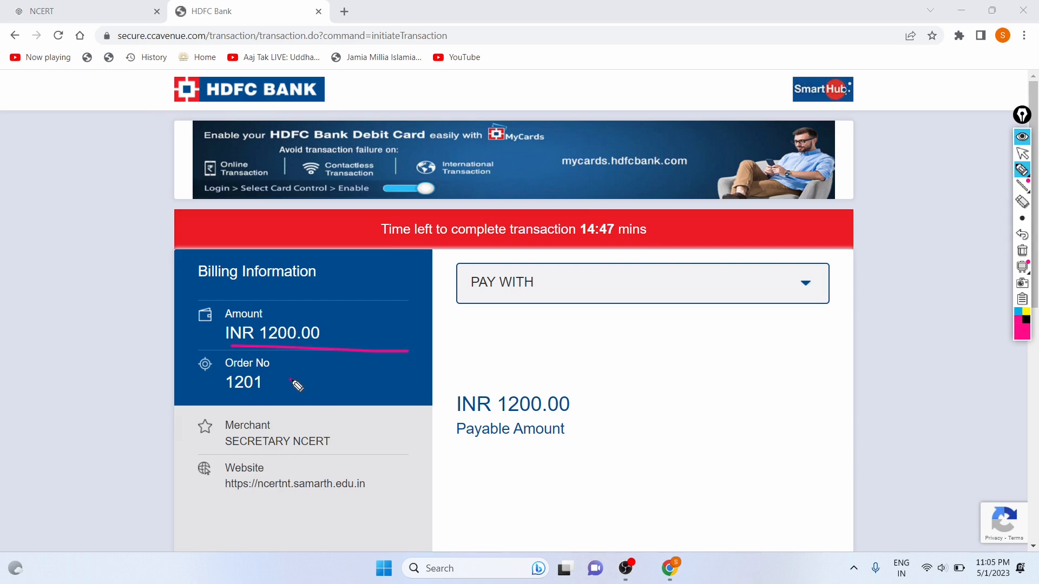
{"action": "left_click_drag", "start_coordinate": [290, 380], "coordinate": [339, 355]}
{"action": "left_click_drag", "start_coordinate": [574, 424], "coordinate": [644, 405]}
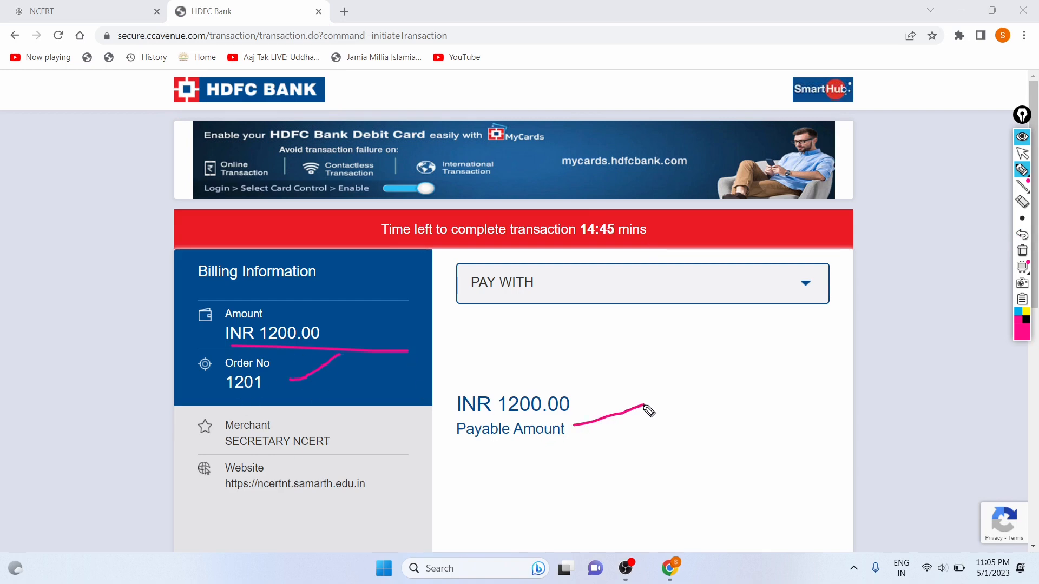
{"action": "left_click_drag", "start_coordinate": [816, 295], "coordinate": [785, 290]}
{"action": "mouse_move", "coordinate": [207, 412]}
{"action": "left_mouse_down"}
{"action": "mouse_move", "coordinate": [190, 410]}
{"action": "mouse_move", "coordinate": [209, 479]}
{"action": "left_mouse_up"}
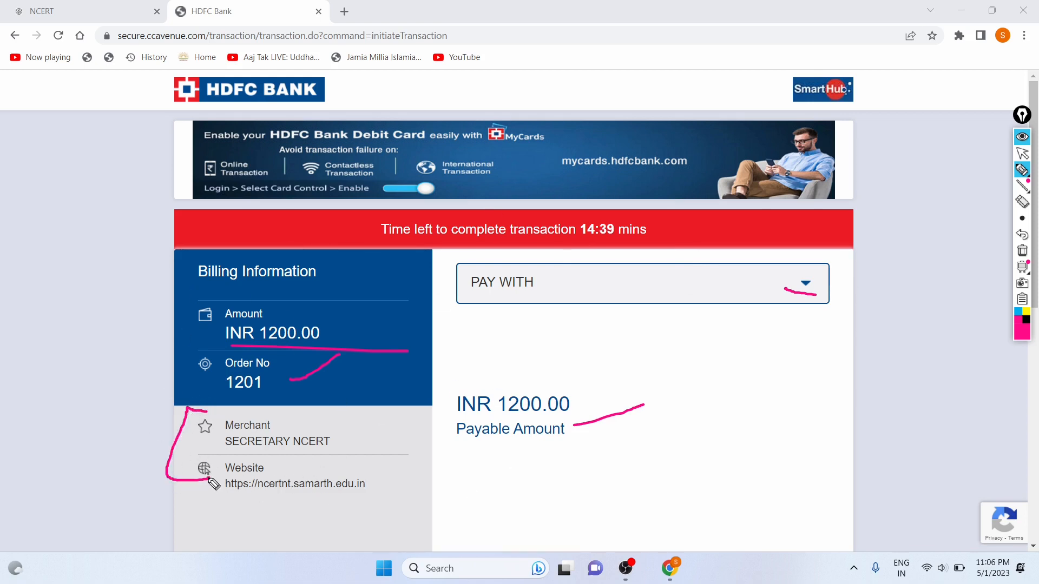
Erase all annotation strokes and briefly highlight the remaining transaction time.
{"action": "left_click", "coordinate": [1023, 235]}
{"action": "left_click", "coordinate": [1023, 236]}
{"action": "left_click", "coordinate": [1023, 236]}
{"action": "left_click", "coordinate": [1023, 235]}
{"action": "left_click", "coordinate": [1023, 235]}
{"action": "left_click", "coordinate": [1022, 153]}
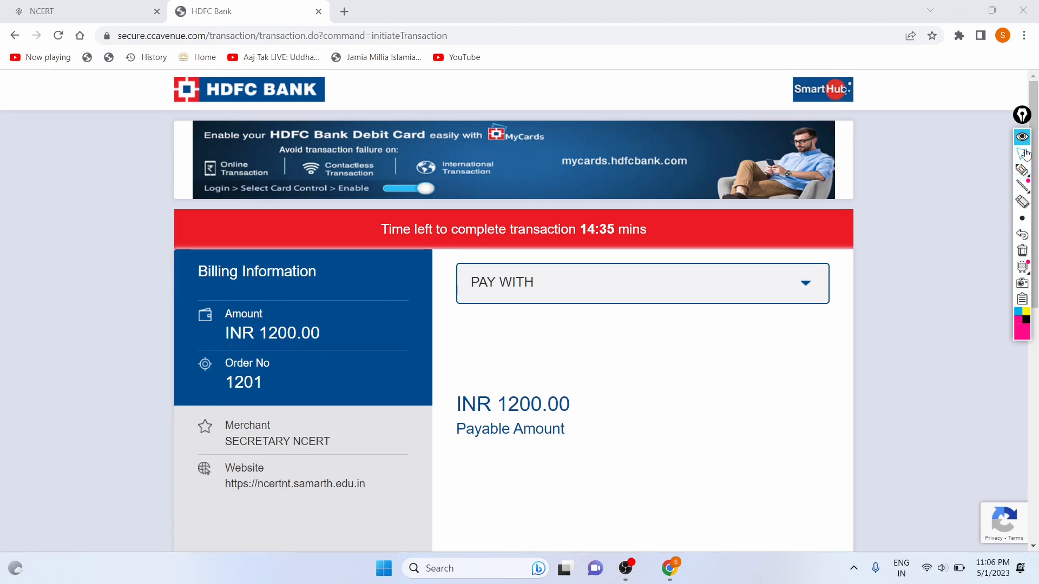
{"action": "scroll", "coordinate": [547, 263], "scroll_direction": "down", "scroll_amount": 3}
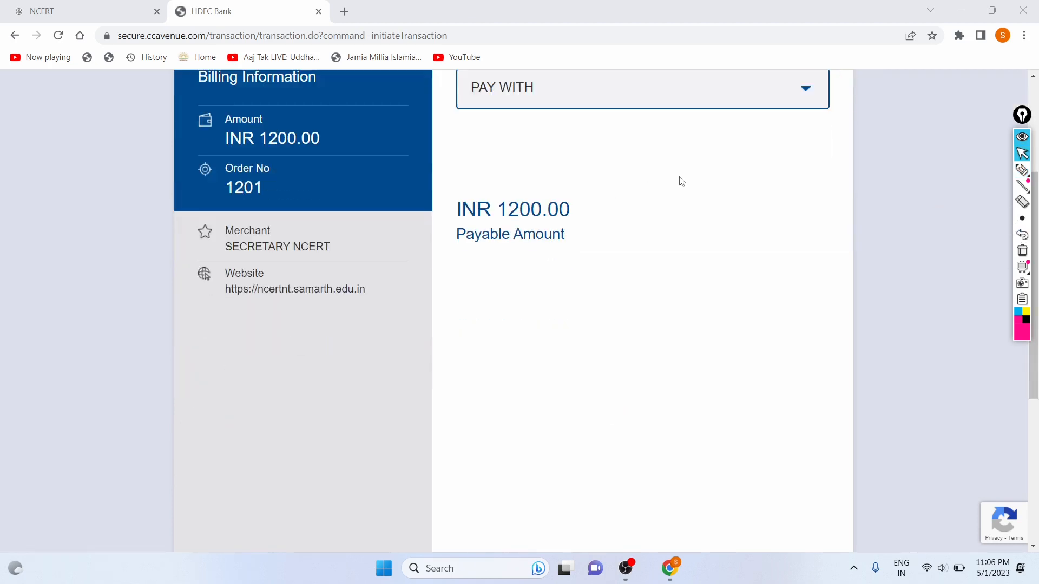
{"action": "scroll", "coordinate": [680, 181], "scroll_direction": "up", "scroll_amount": 2}
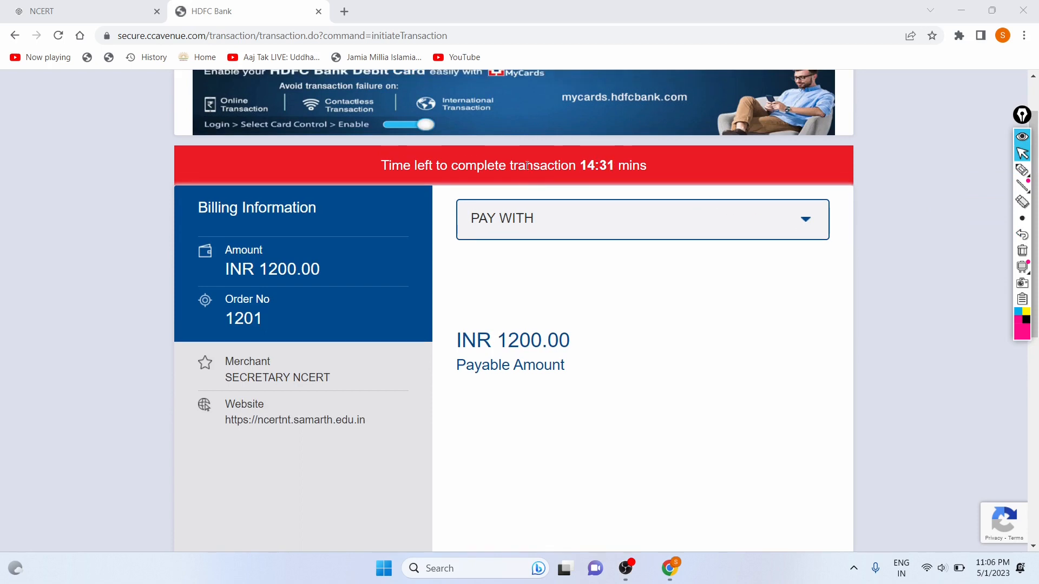
{"action": "left_click_drag", "start_coordinate": [580, 166], "coordinate": [633, 166]}
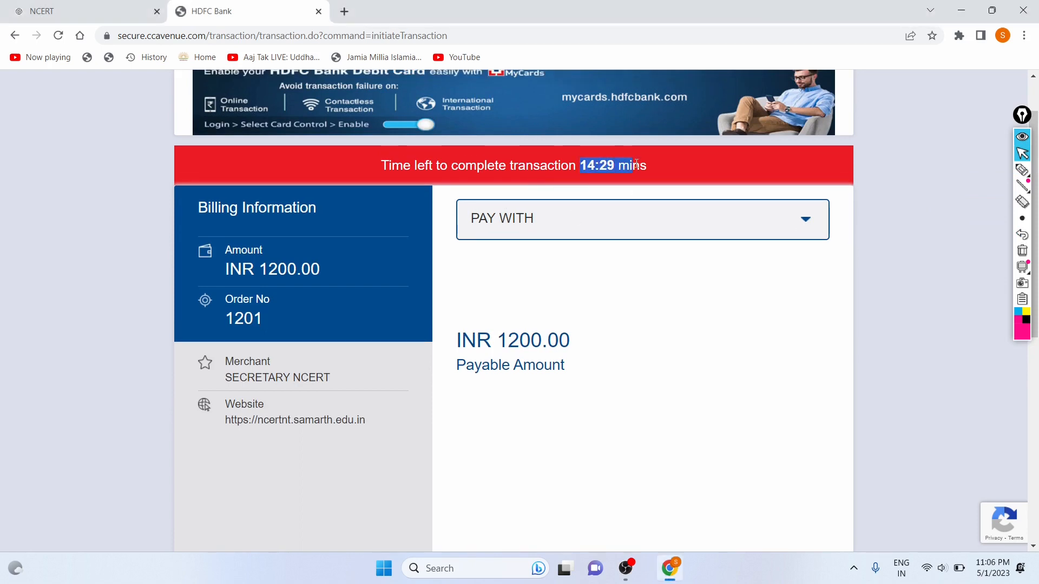
{"action": "left_click", "coordinate": [720, 197]}
Choose Unified Payment Interface (UPI) as the payment method, with Paytm as the app.
{"action": "left_click", "coordinate": [806, 221]}
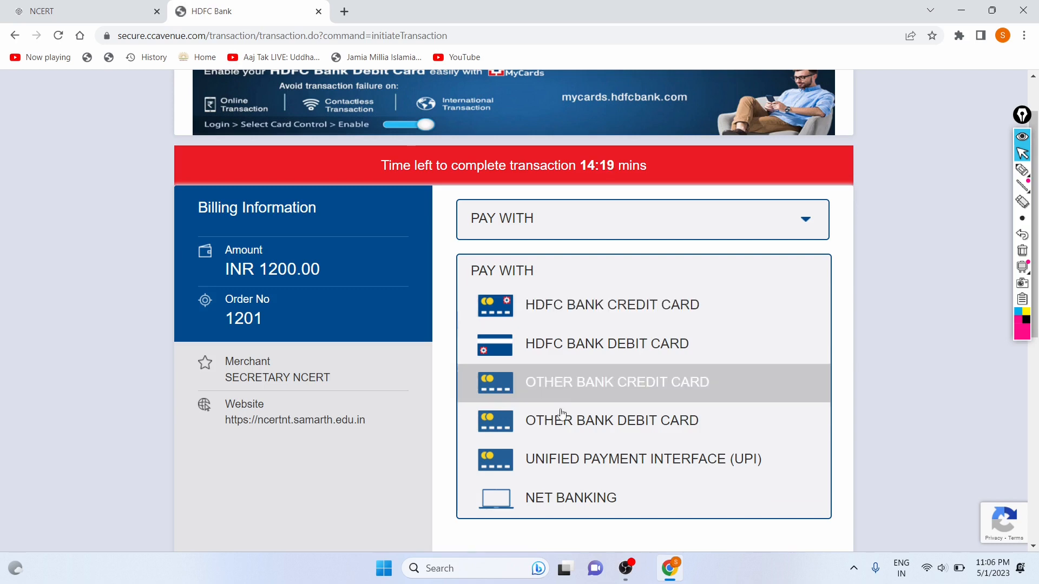
{"action": "left_click", "coordinate": [560, 459]}
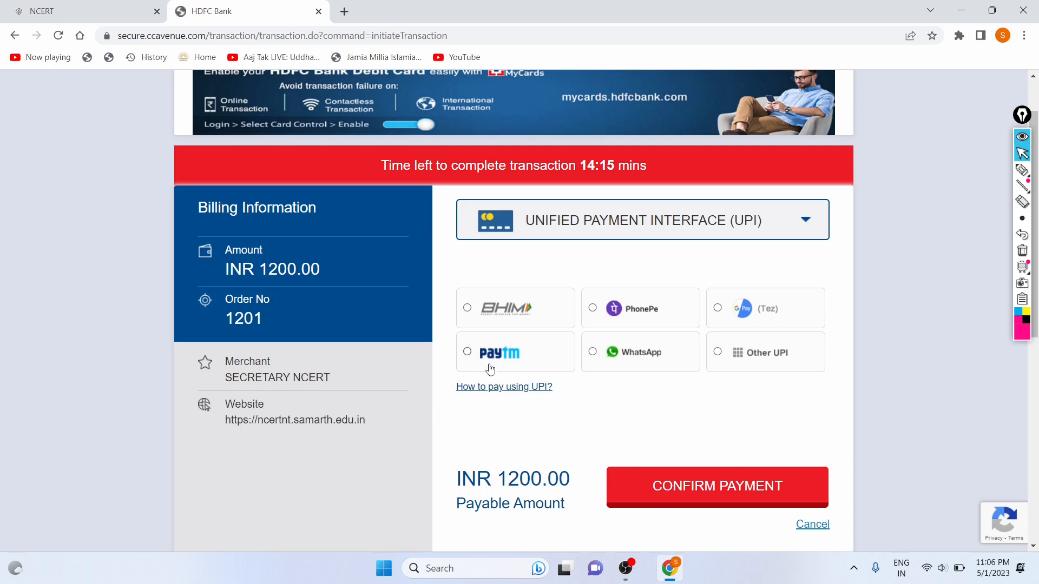
{"action": "left_click", "coordinate": [480, 359]}
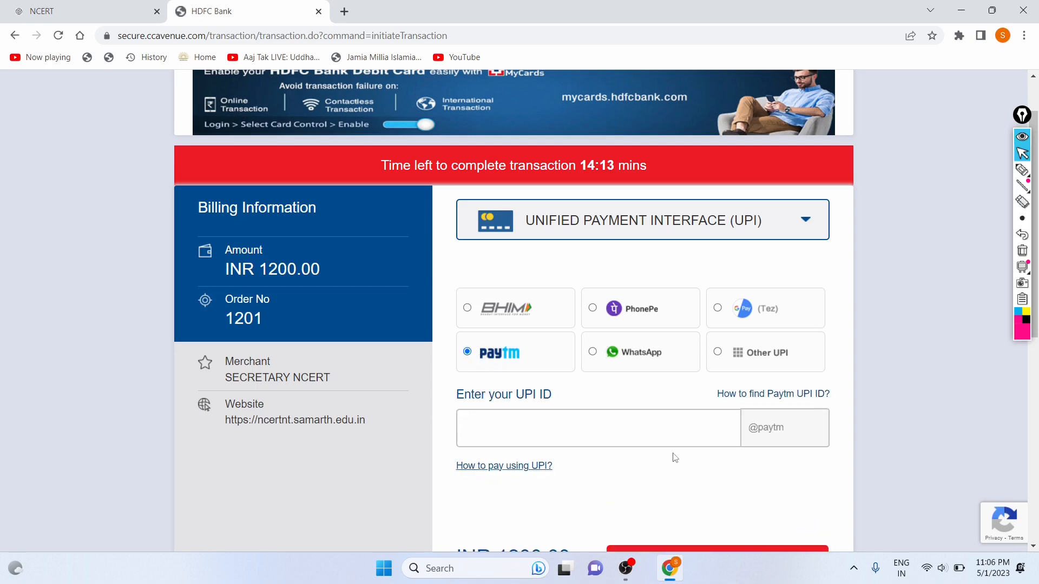
{"action": "scroll", "coordinate": [673, 457], "scroll_direction": "down", "scroll_amount": 3}
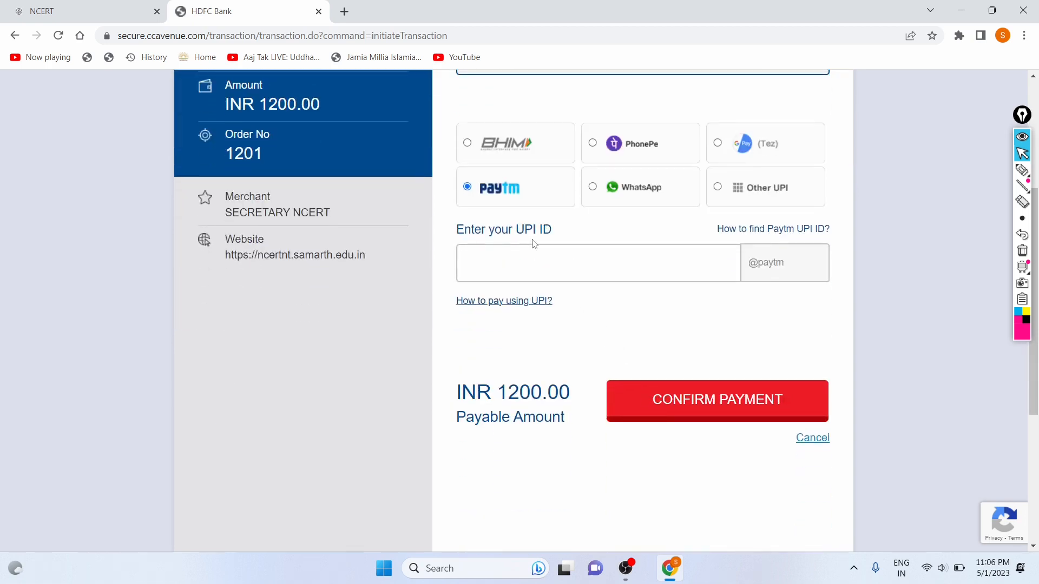
Test the UPI ID field with 'fdbdbdrb', clear it, and attempt Confirm Payment with it empty.
{"action": "left_click_drag", "start_coordinate": [458, 229], "coordinate": [563, 279]}
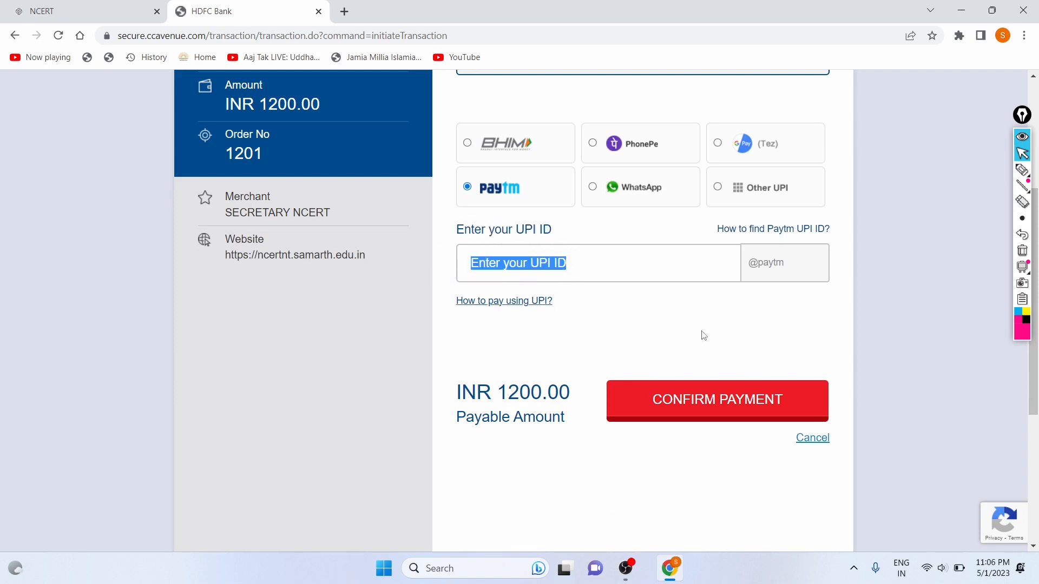
{"action": "scroll", "coordinate": [701, 334], "scroll_direction": "up", "scroll_amount": 3}
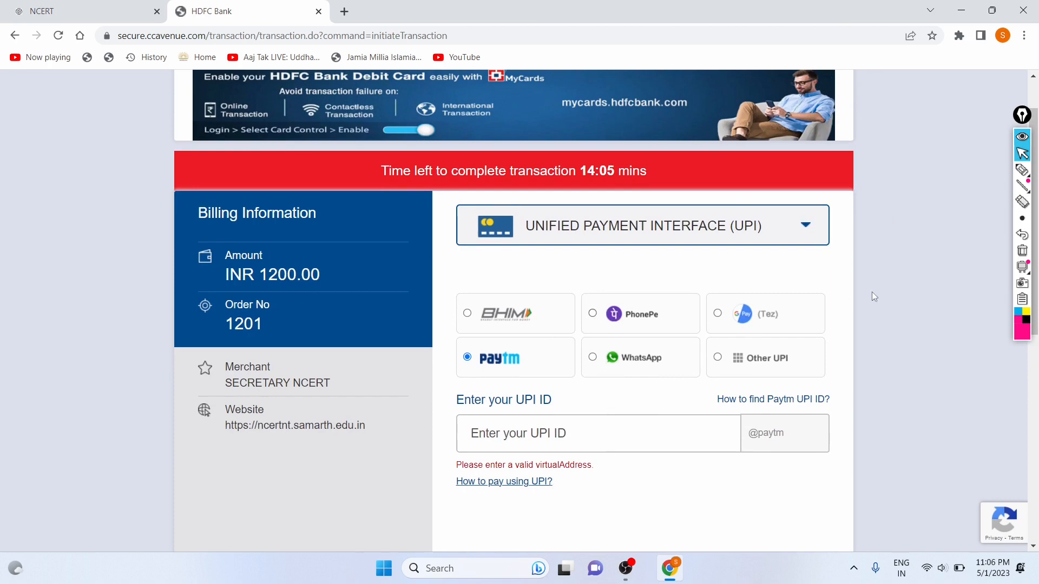
{"action": "scroll", "coordinate": [847, 320], "scroll_direction": "down", "scroll_amount": 5}
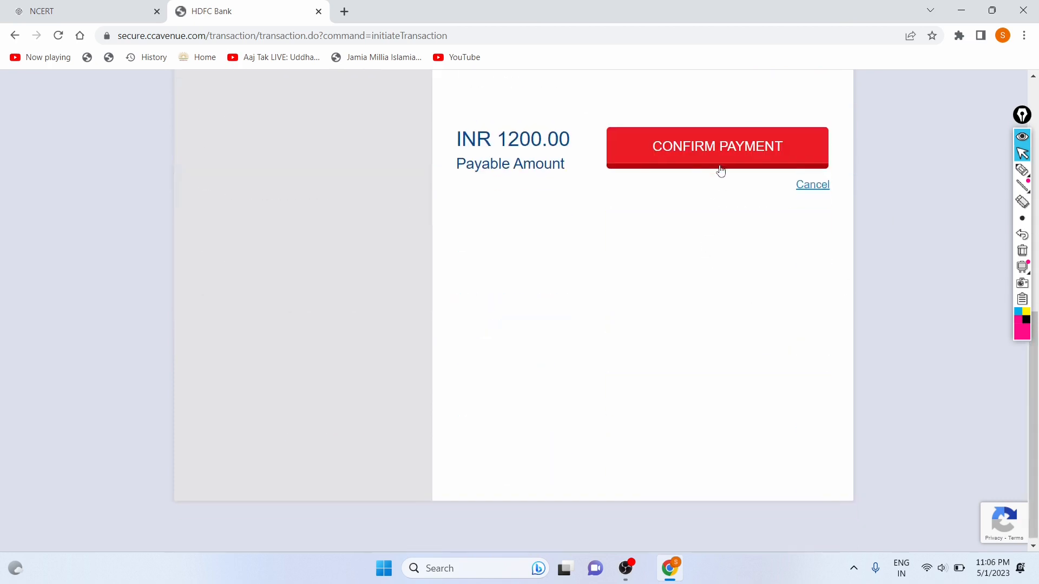
{"action": "scroll", "coordinate": [716, 166], "scroll_direction": "up", "scroll_amount": 5}
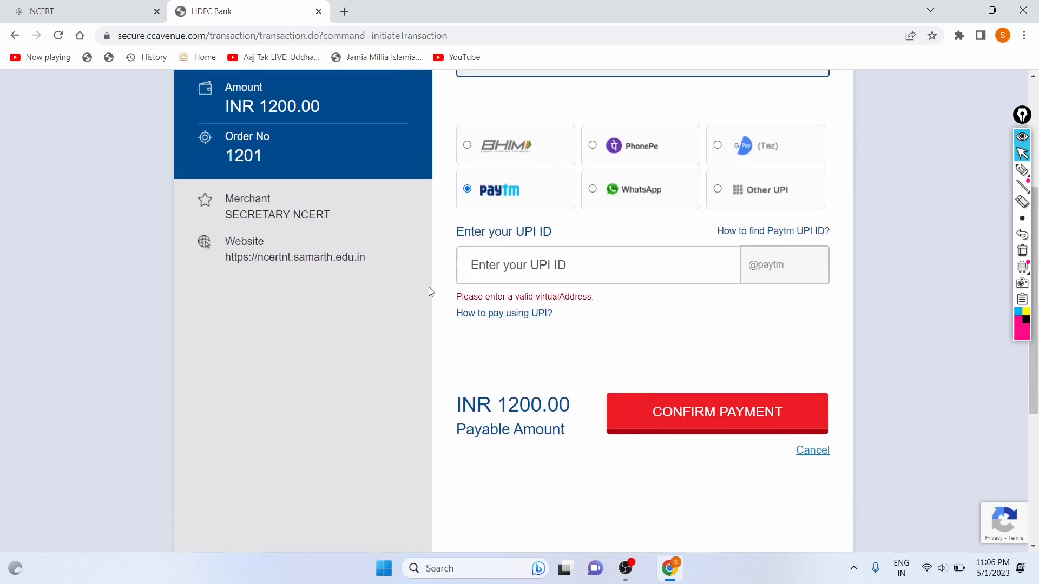
{"action": "left_click", "coordinate": [586, 264]}
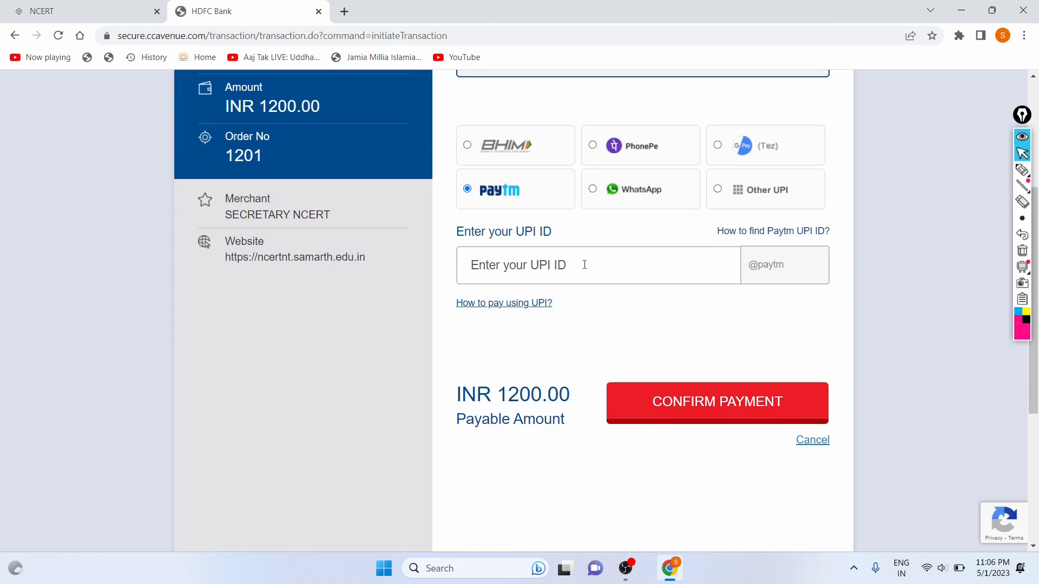
{"action": "key", "text": "BackSpace"}
{"action": "key", "text": "BackSpace"}
{"action": "key", "text": "BackSpace"}
{"action": "key", "text": "BackSpace"}
{"action": "key", "text": "BackSpace"}
{"action": "key", "text": "BackSpace"}
{"action": "key", "text": "BackSpace"}
{"action": "key", "text": "BackSpace"}
{"action": "key", "text": "BackSpace"}
{"action": "key", "text": "BackSpace"}
{"action": "key", "text": "BackSpace"}
{"action": "key", "text": "BackSpace"}
{"action": "key", "text": "BackSpace"}
{"action": "key", "text": "BackSpace"}
{"action": "type", "text": "fdbdbdrb"}
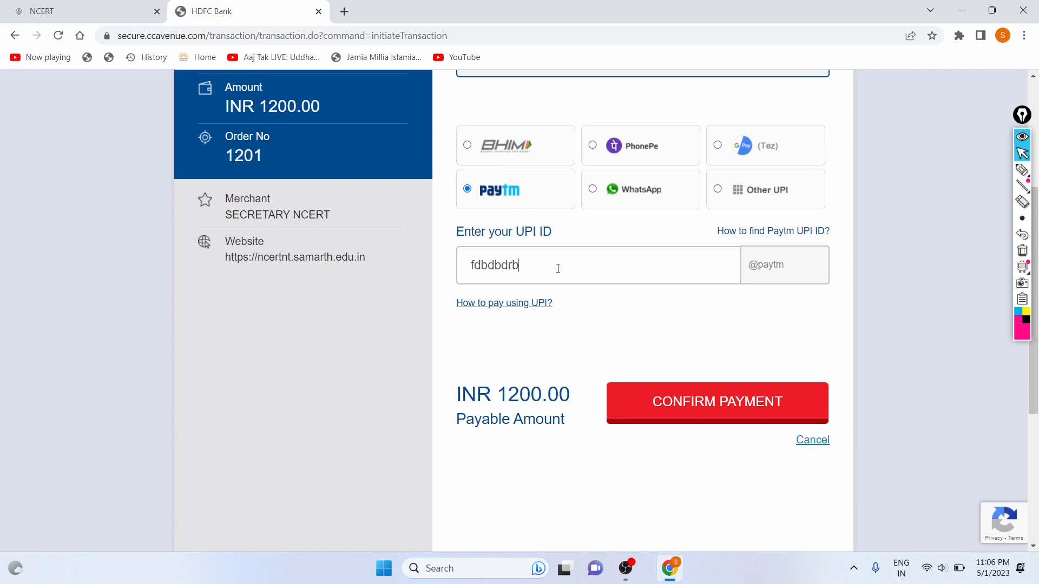
{"action": "key", "text": "BackSpace"}
{"action": "key", "text": "BackSpace"}
{"action": "key", "text": "BackSpace"}
{"action": "key", "text": "BackSpace"}
{"action": "key", "text": "BackSpace"}
{"action": "key", "text": "BackSpace"}
{"action": "key", "text": "BackSpace"}
{"action": "left_click", "coordinate": [610, 416]}
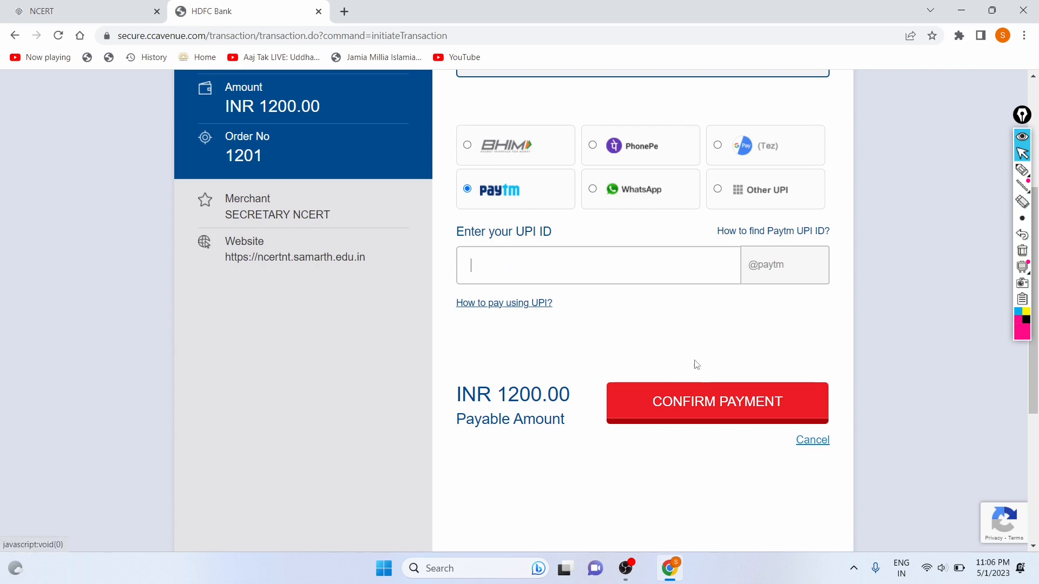
{"action": "scroll", "coordinate": [697, 350], "scroll_direction": "up", "scroll_amount": 5}
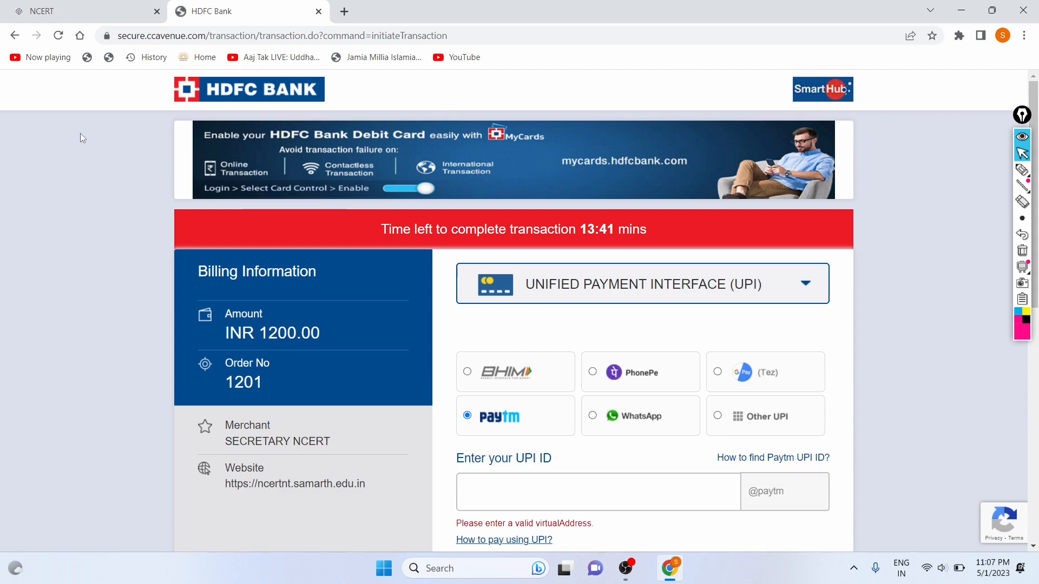
{"action": "scroll", "coordinate": [80, 133], "scroll_direction": "down", "scroll_amount": 4}
{"action": "scroll", "coordinate": [80, 133], "scroll_direction": "up", "scroll_amount": 4}
Show the Windows desktop, hiding the browser with the payment page.
{"action": "key", "text": "super+d"}
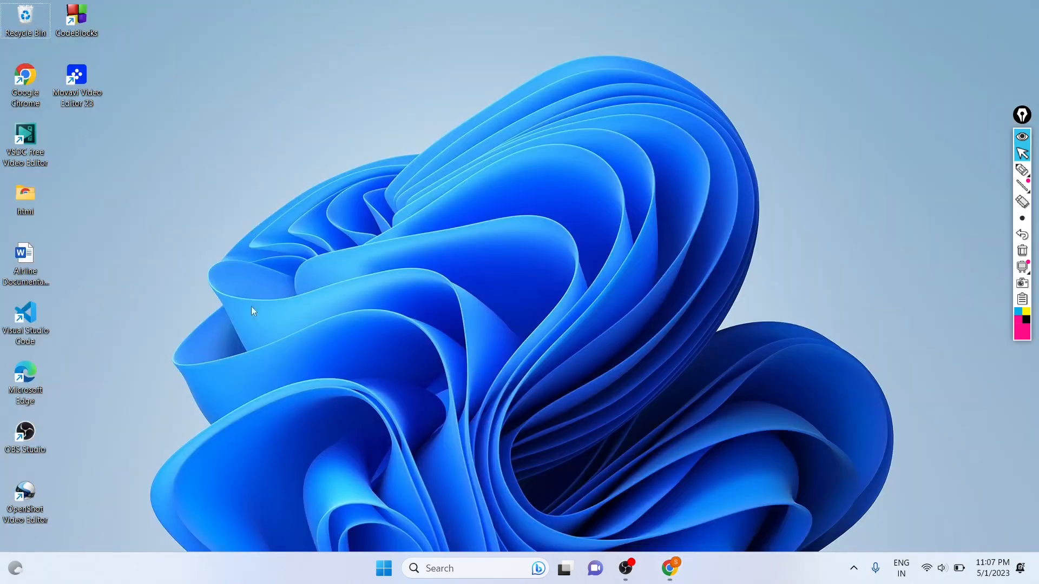